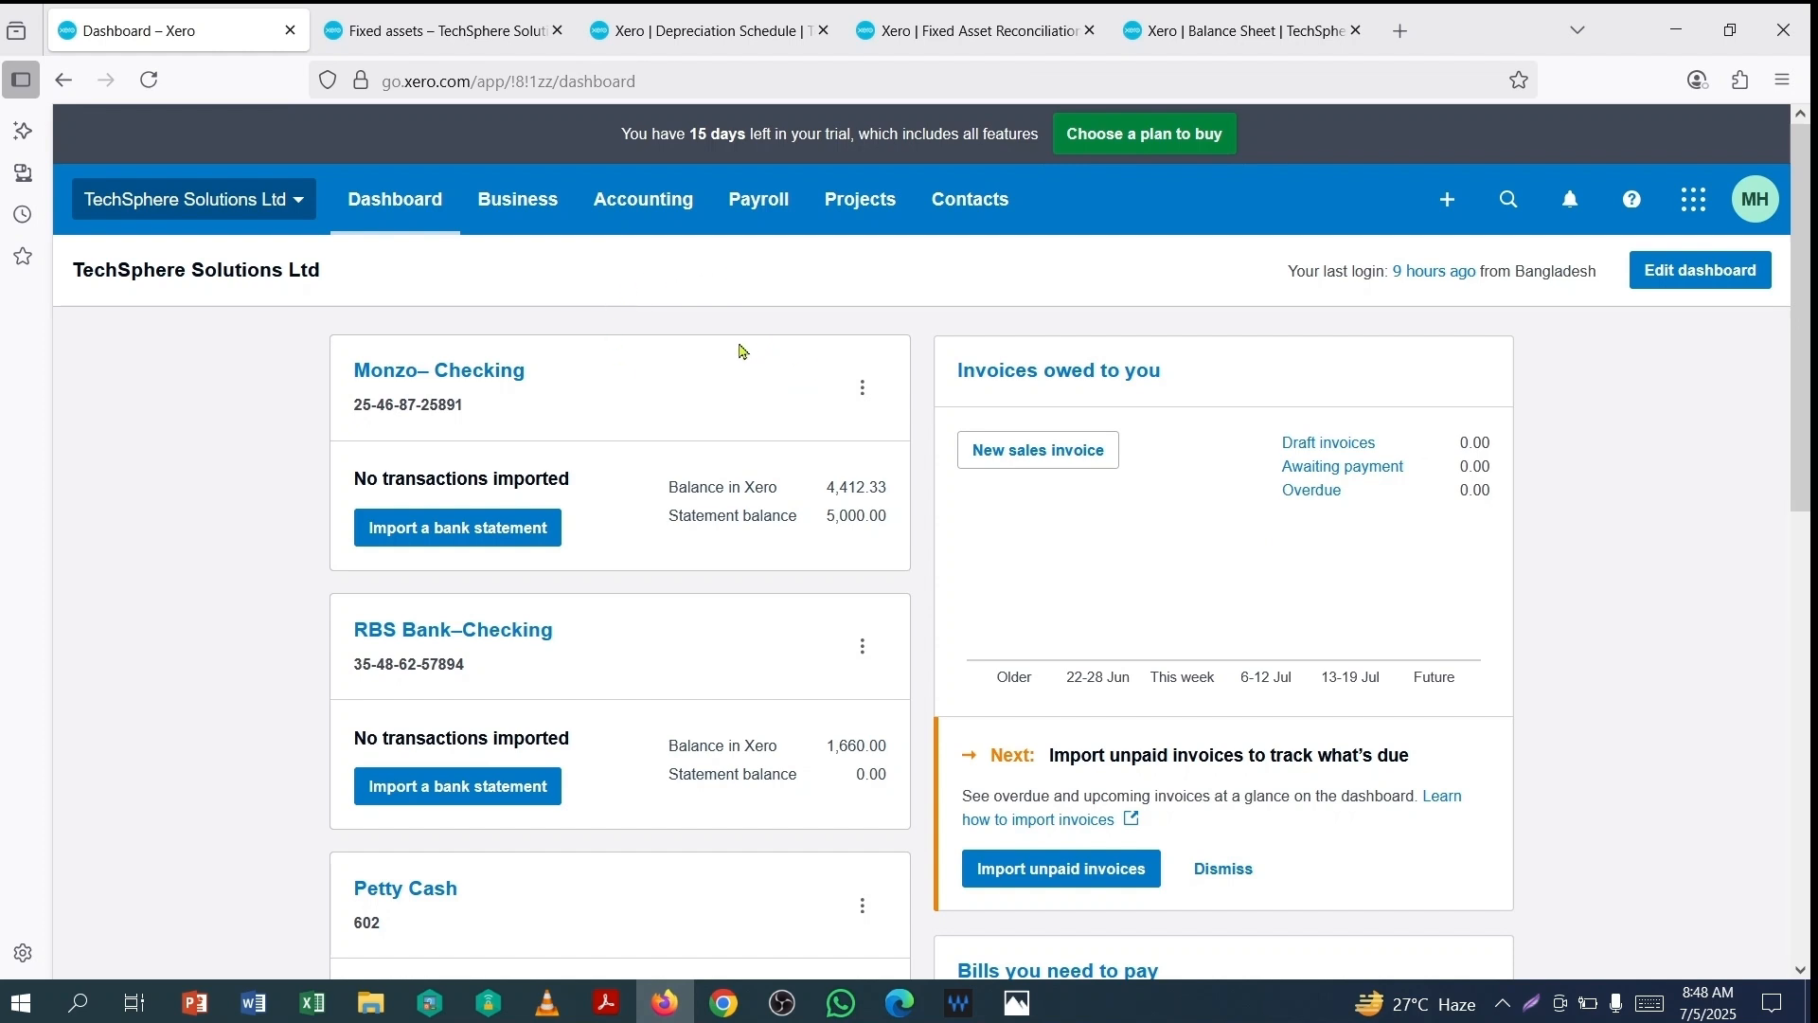
Step: Open the fixed assets register from the advanced accounting features and review the registered assets
click(641, 207)
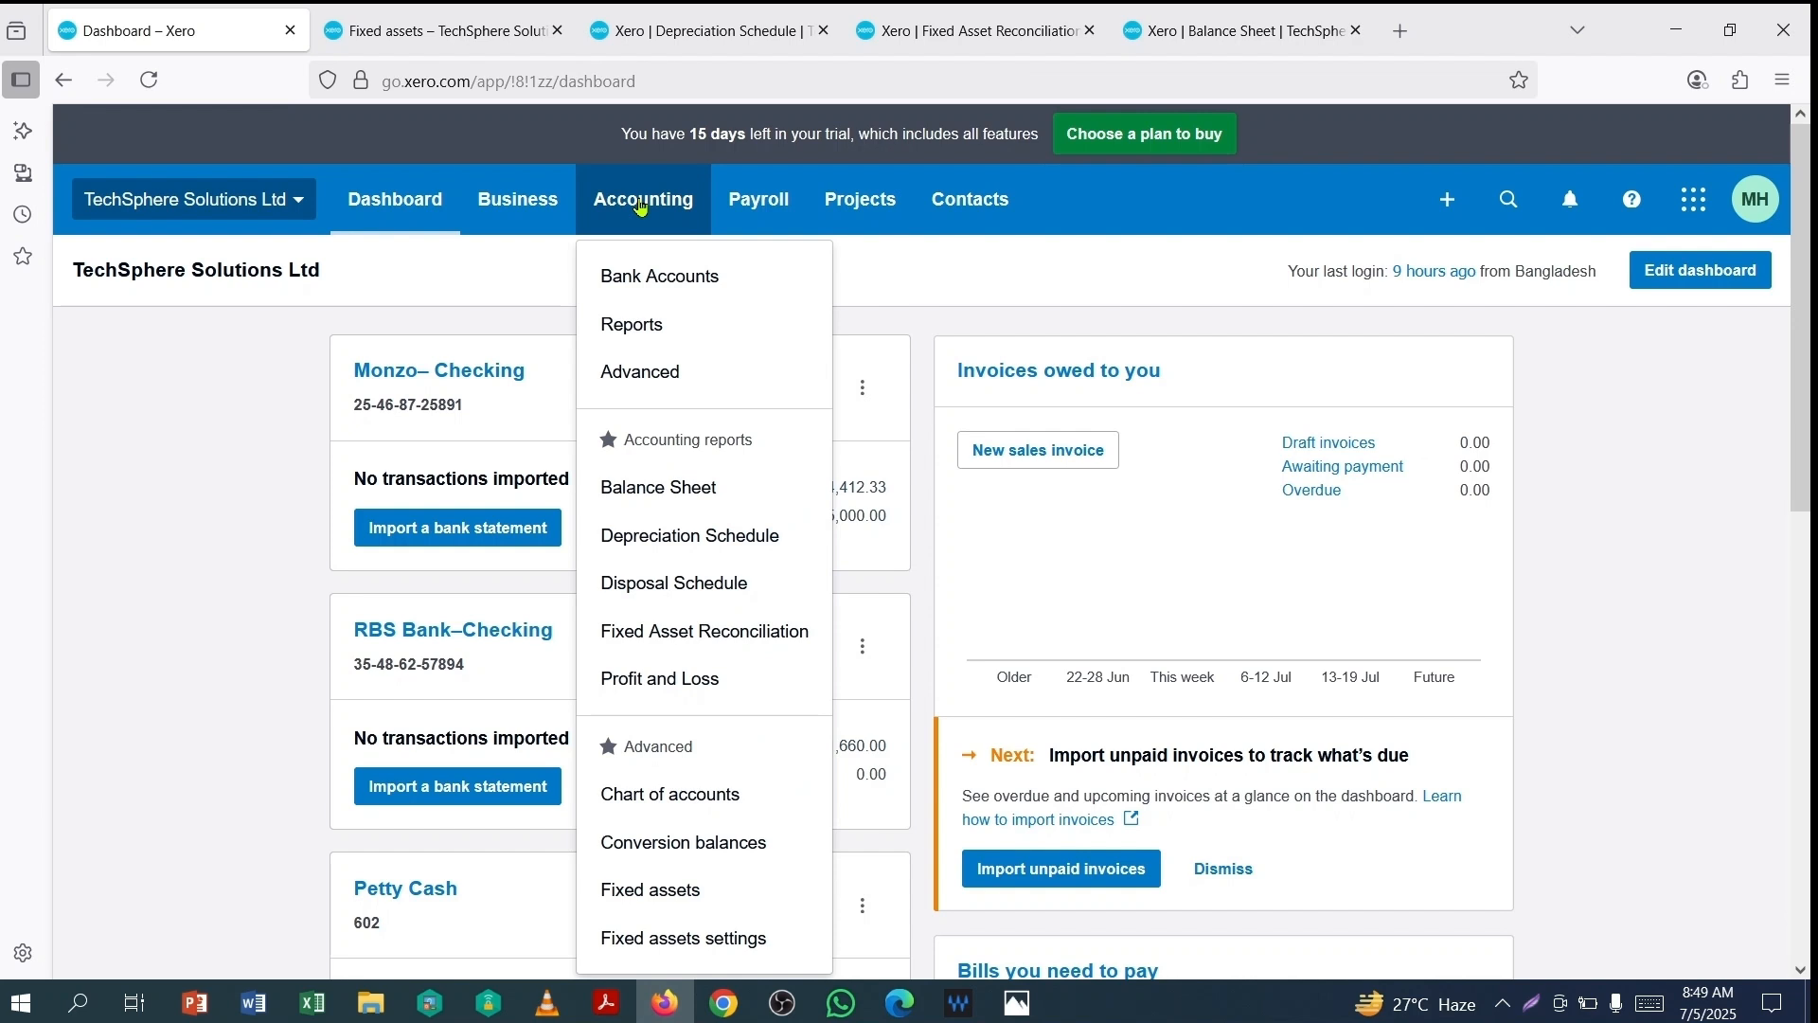
click(635, 377)
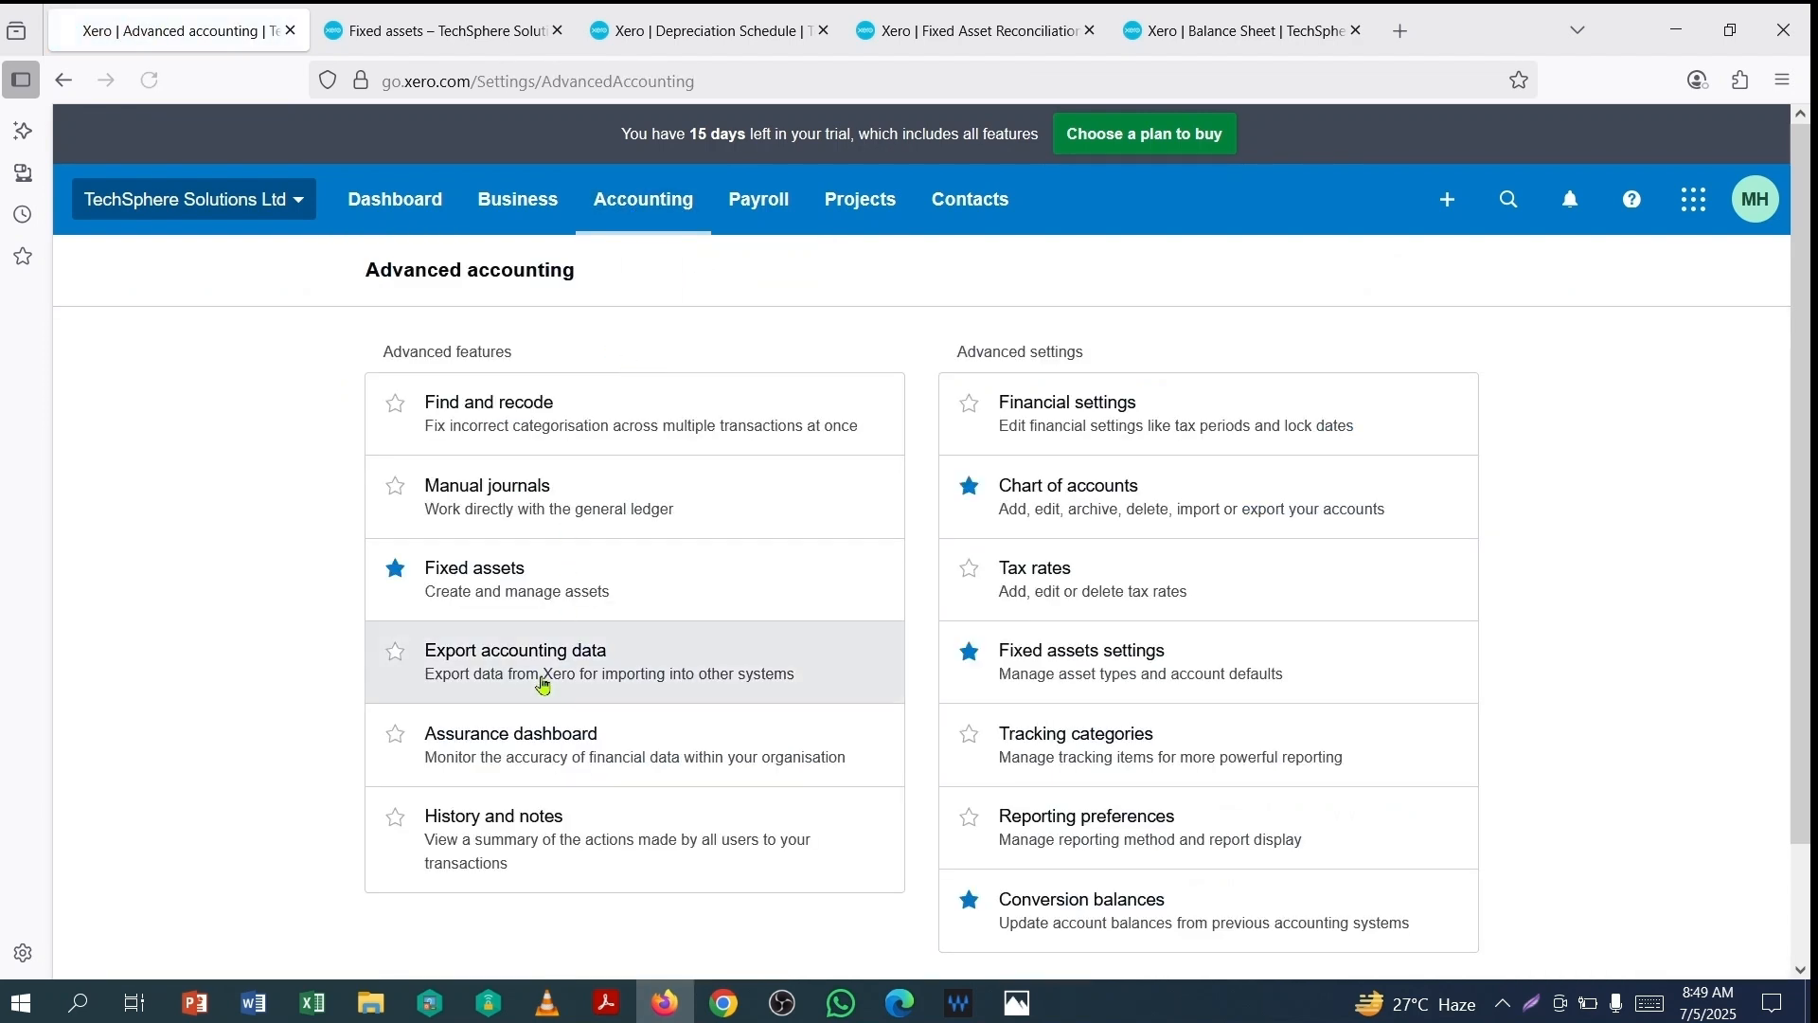
click(499, 582)
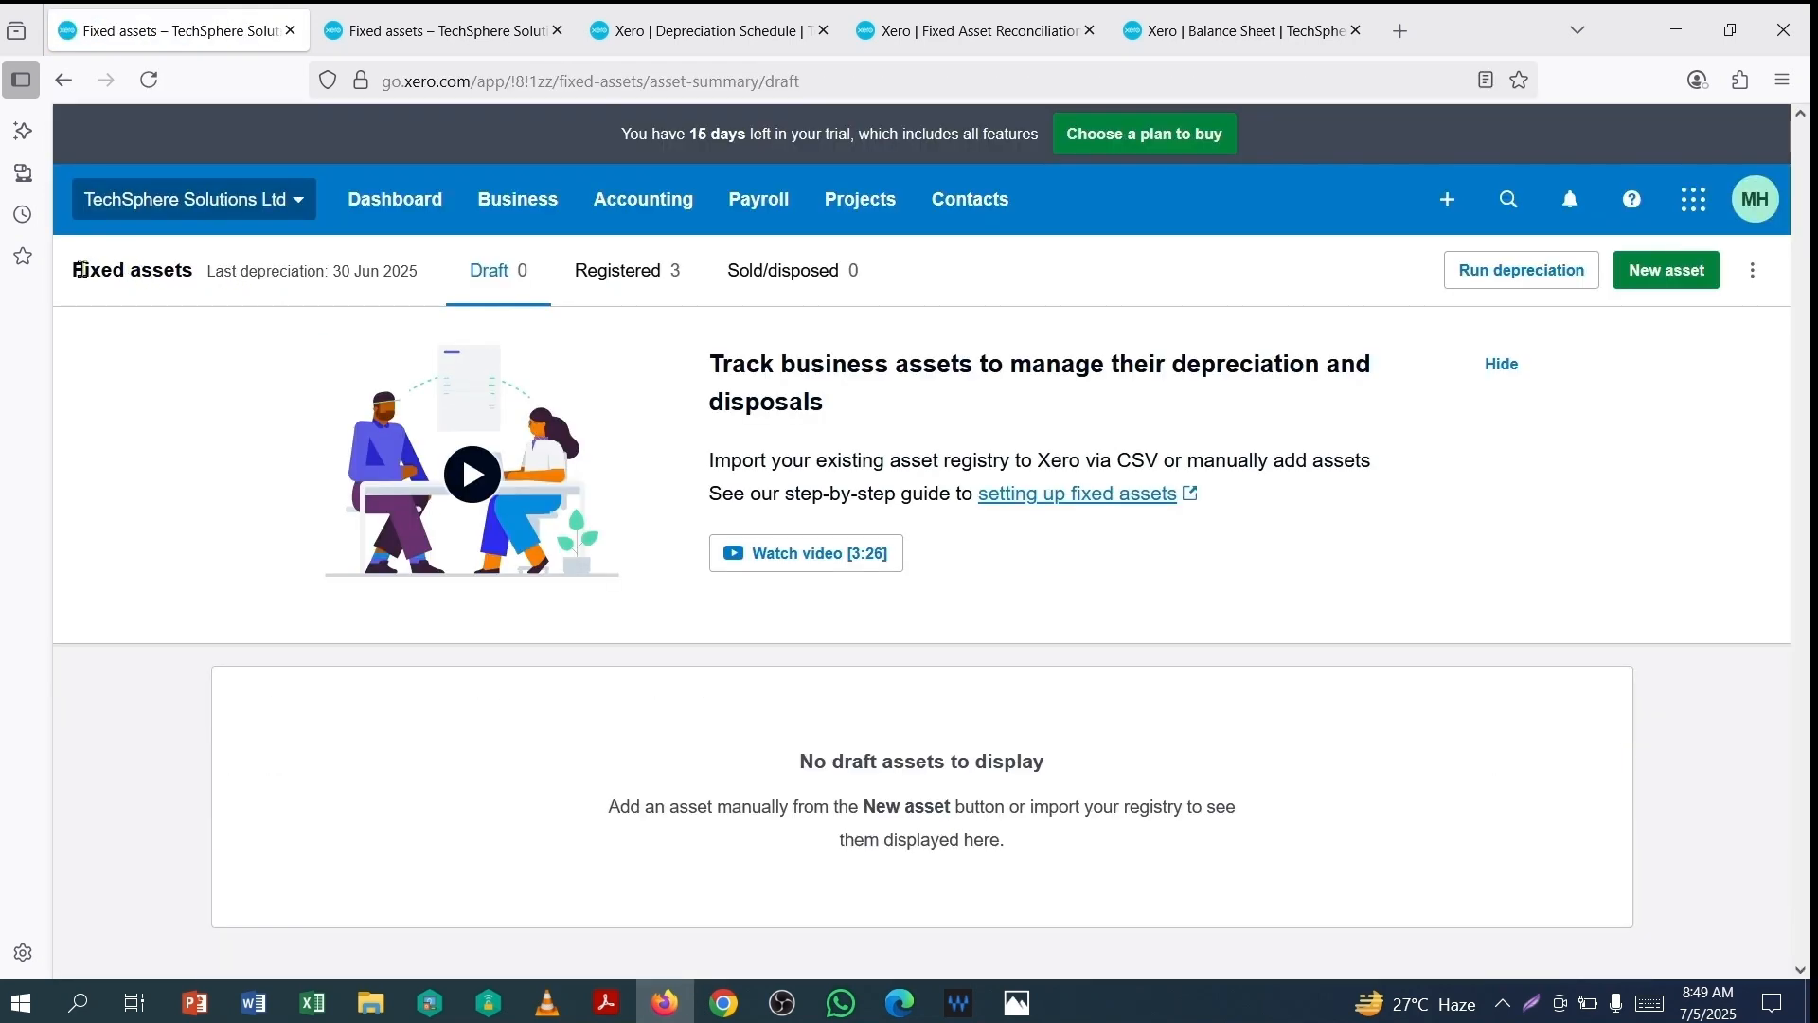
drag(73, 270, 199, 281)
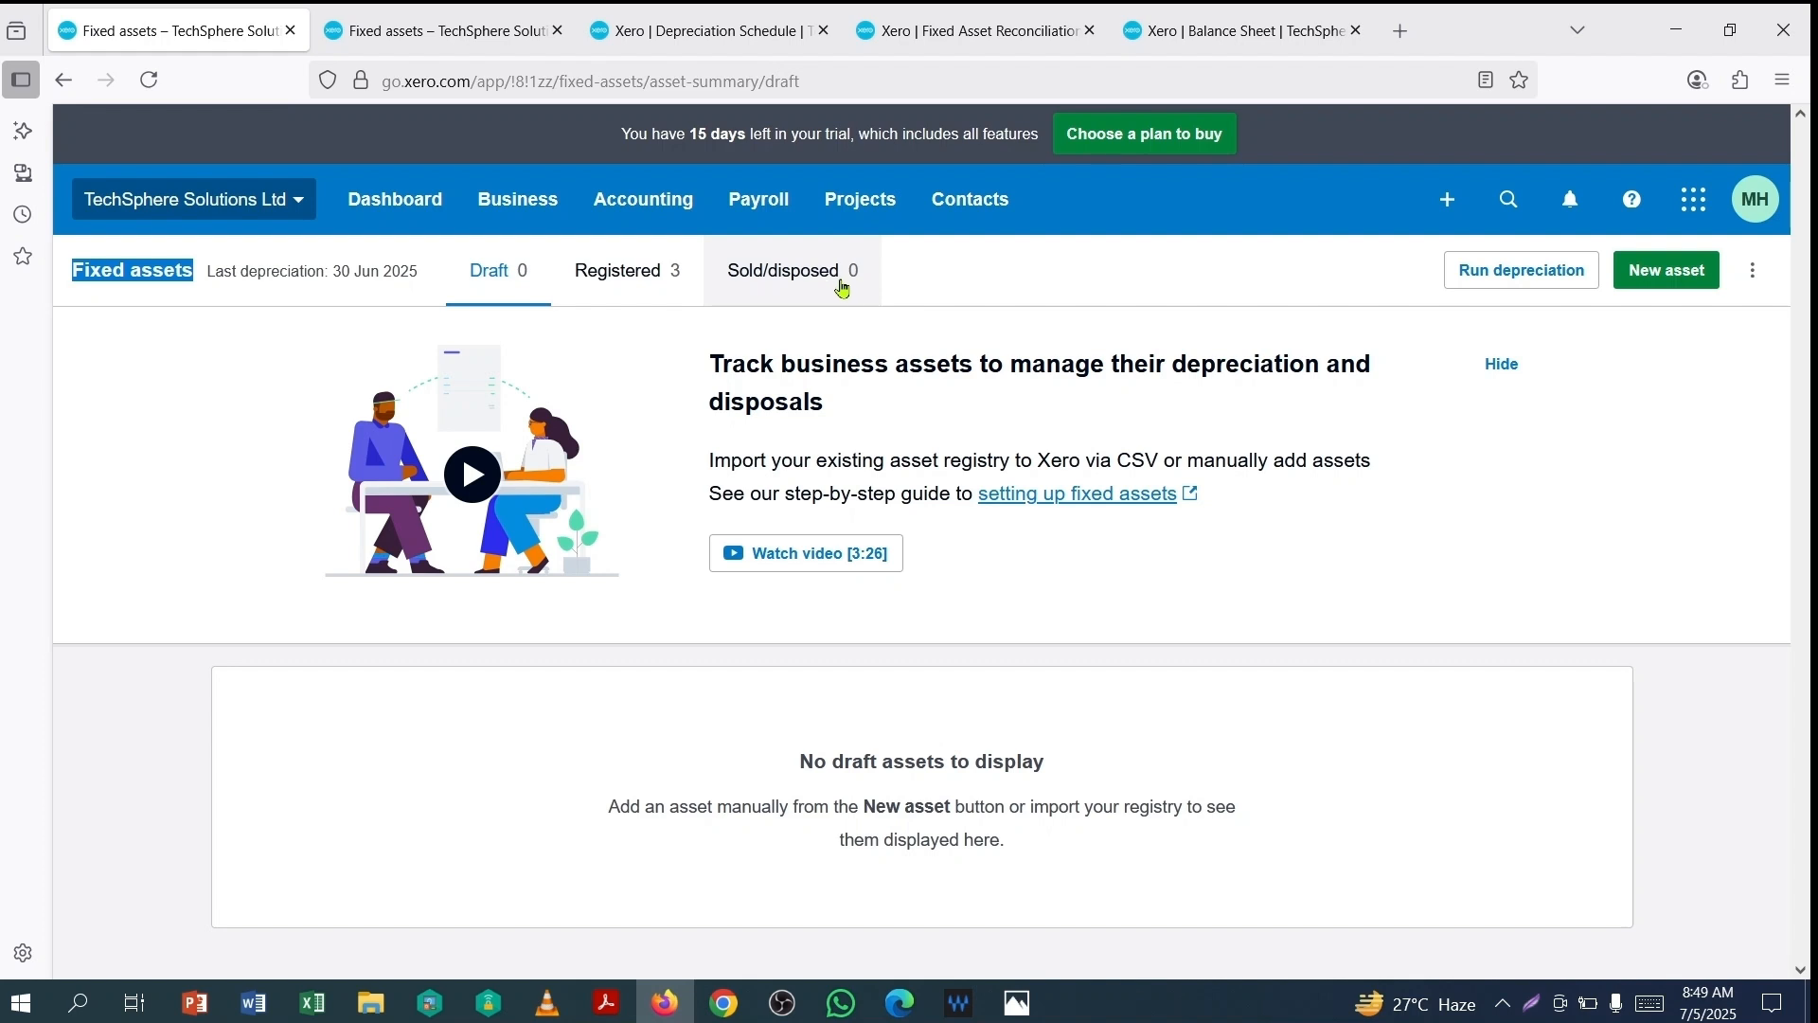
click(614, 278)
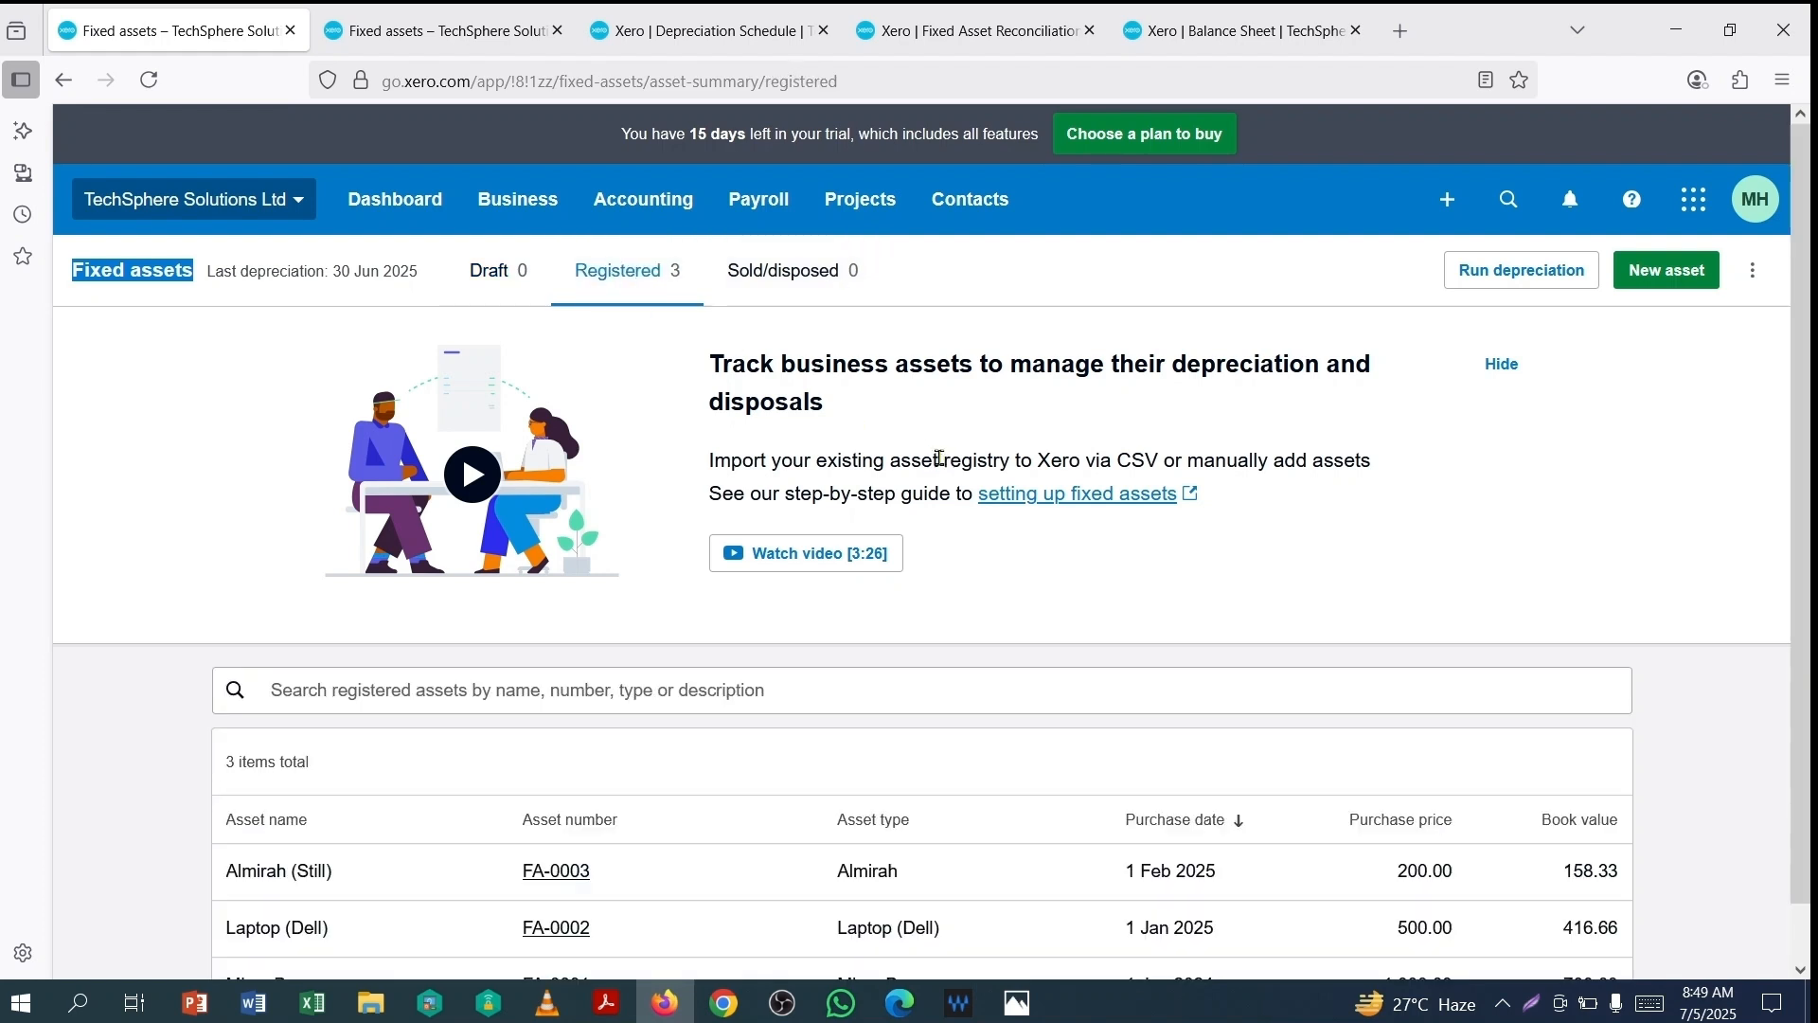
scroll(938, 458, down, 1)
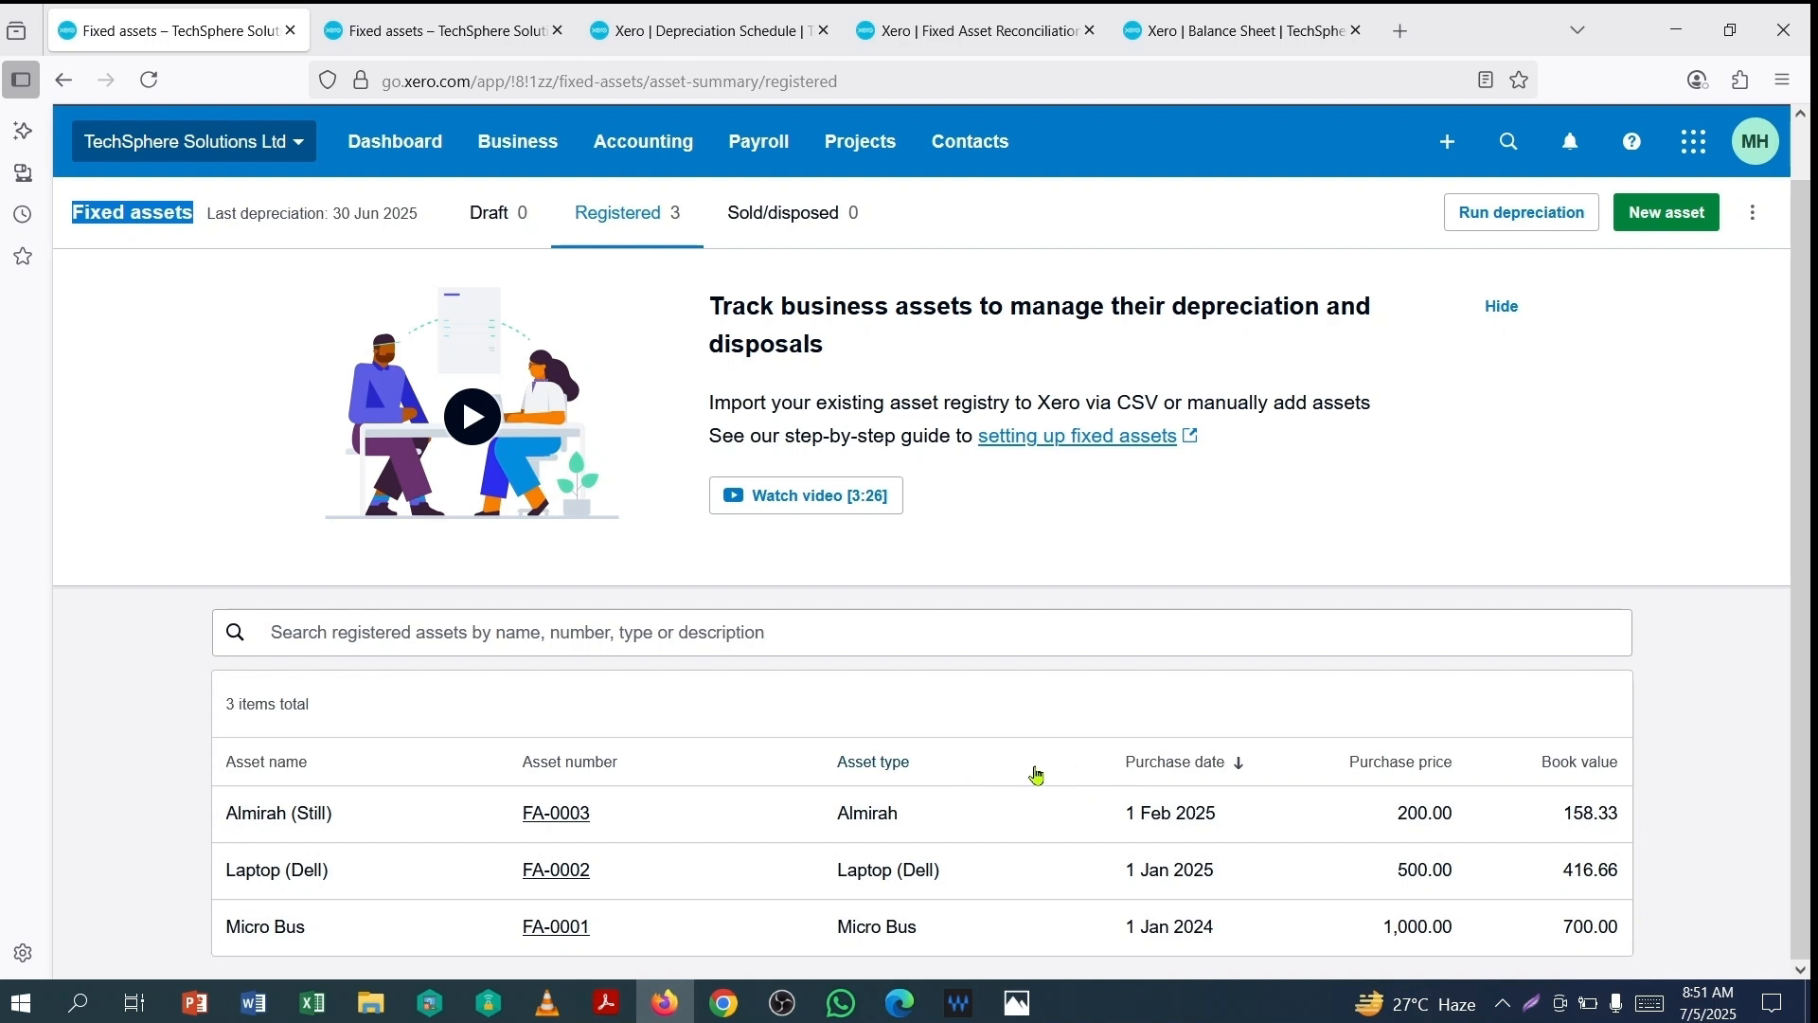
click(472, 716)
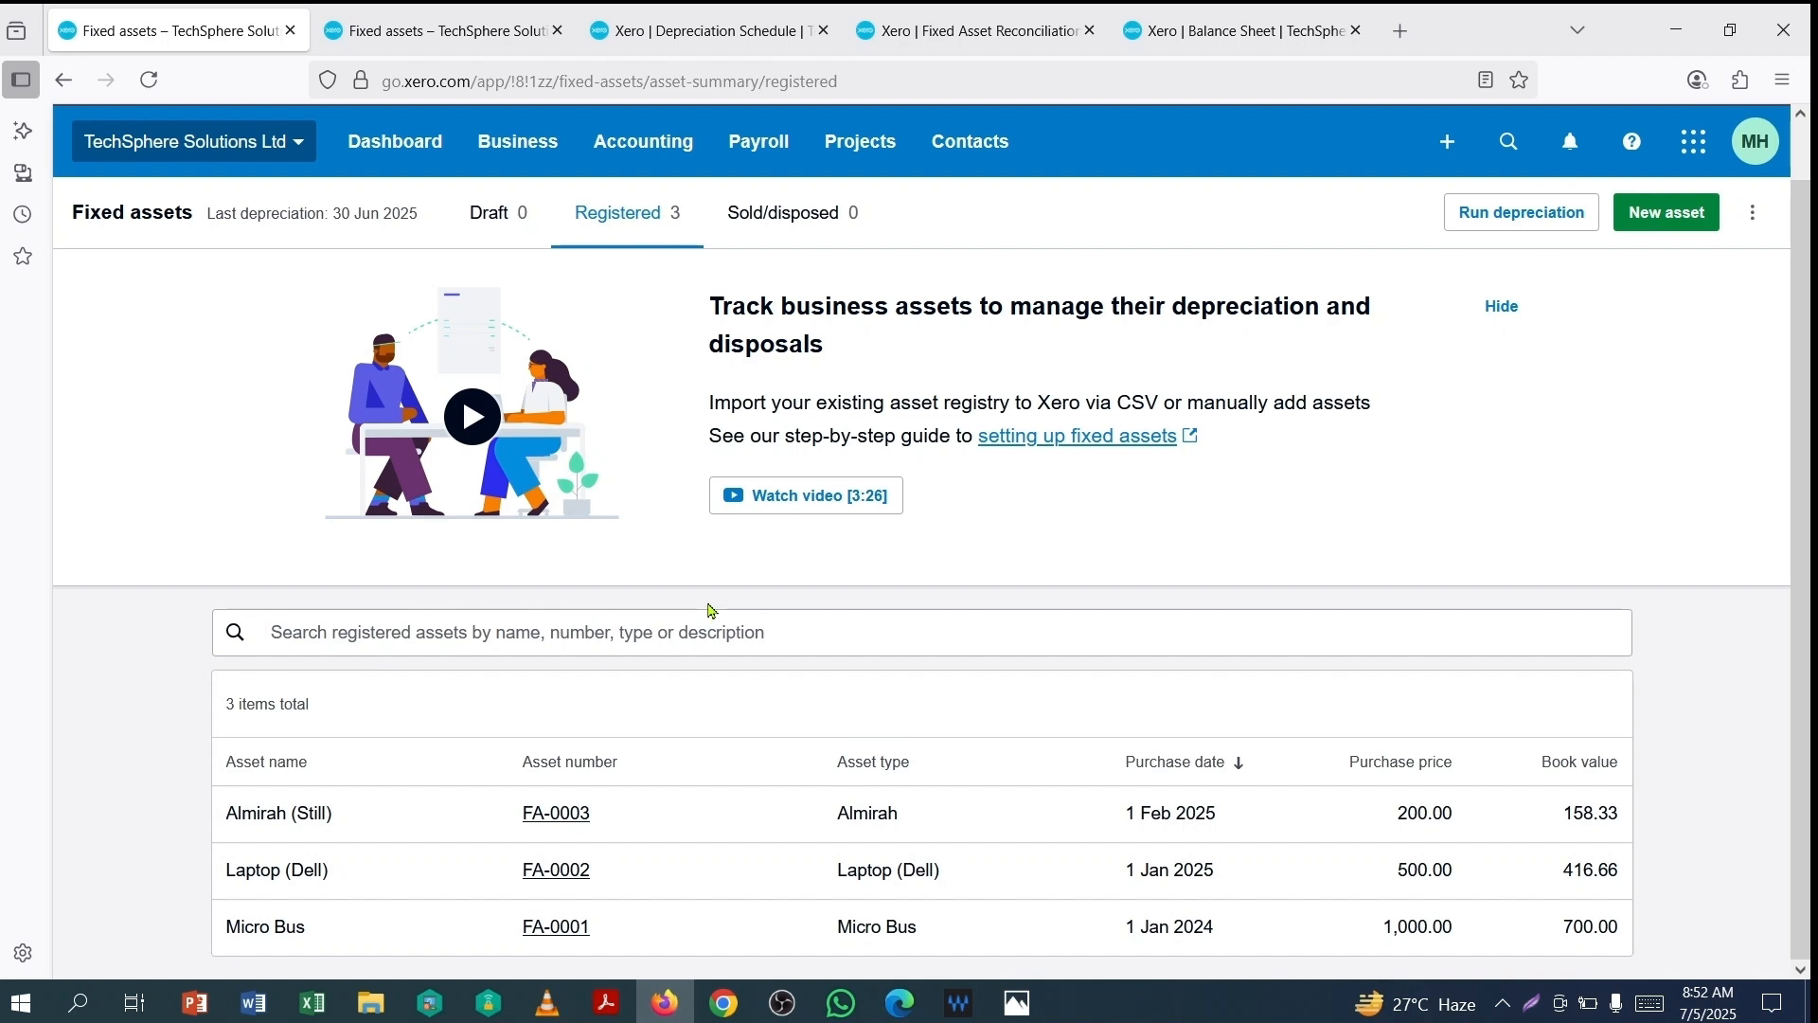
Step: Open the fixed asset settings and review the asset types and the default journal accounts for disposals
click(631, 153)
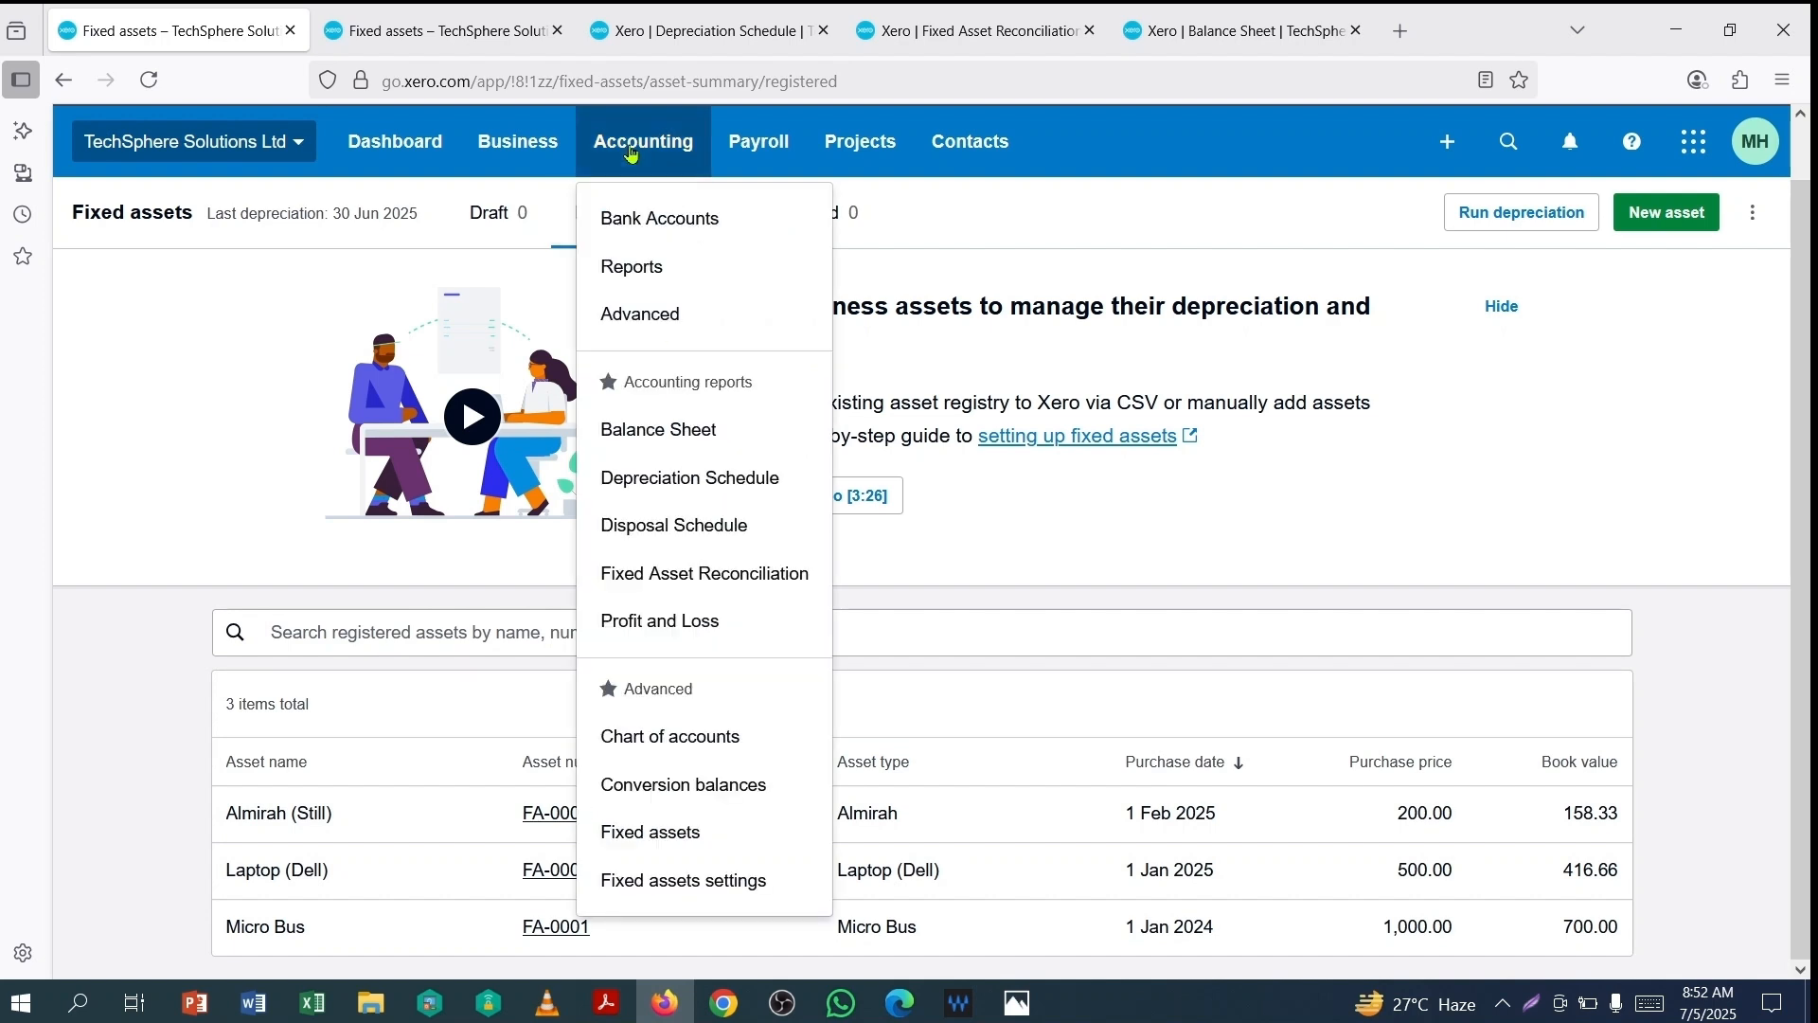
click(641, 882)
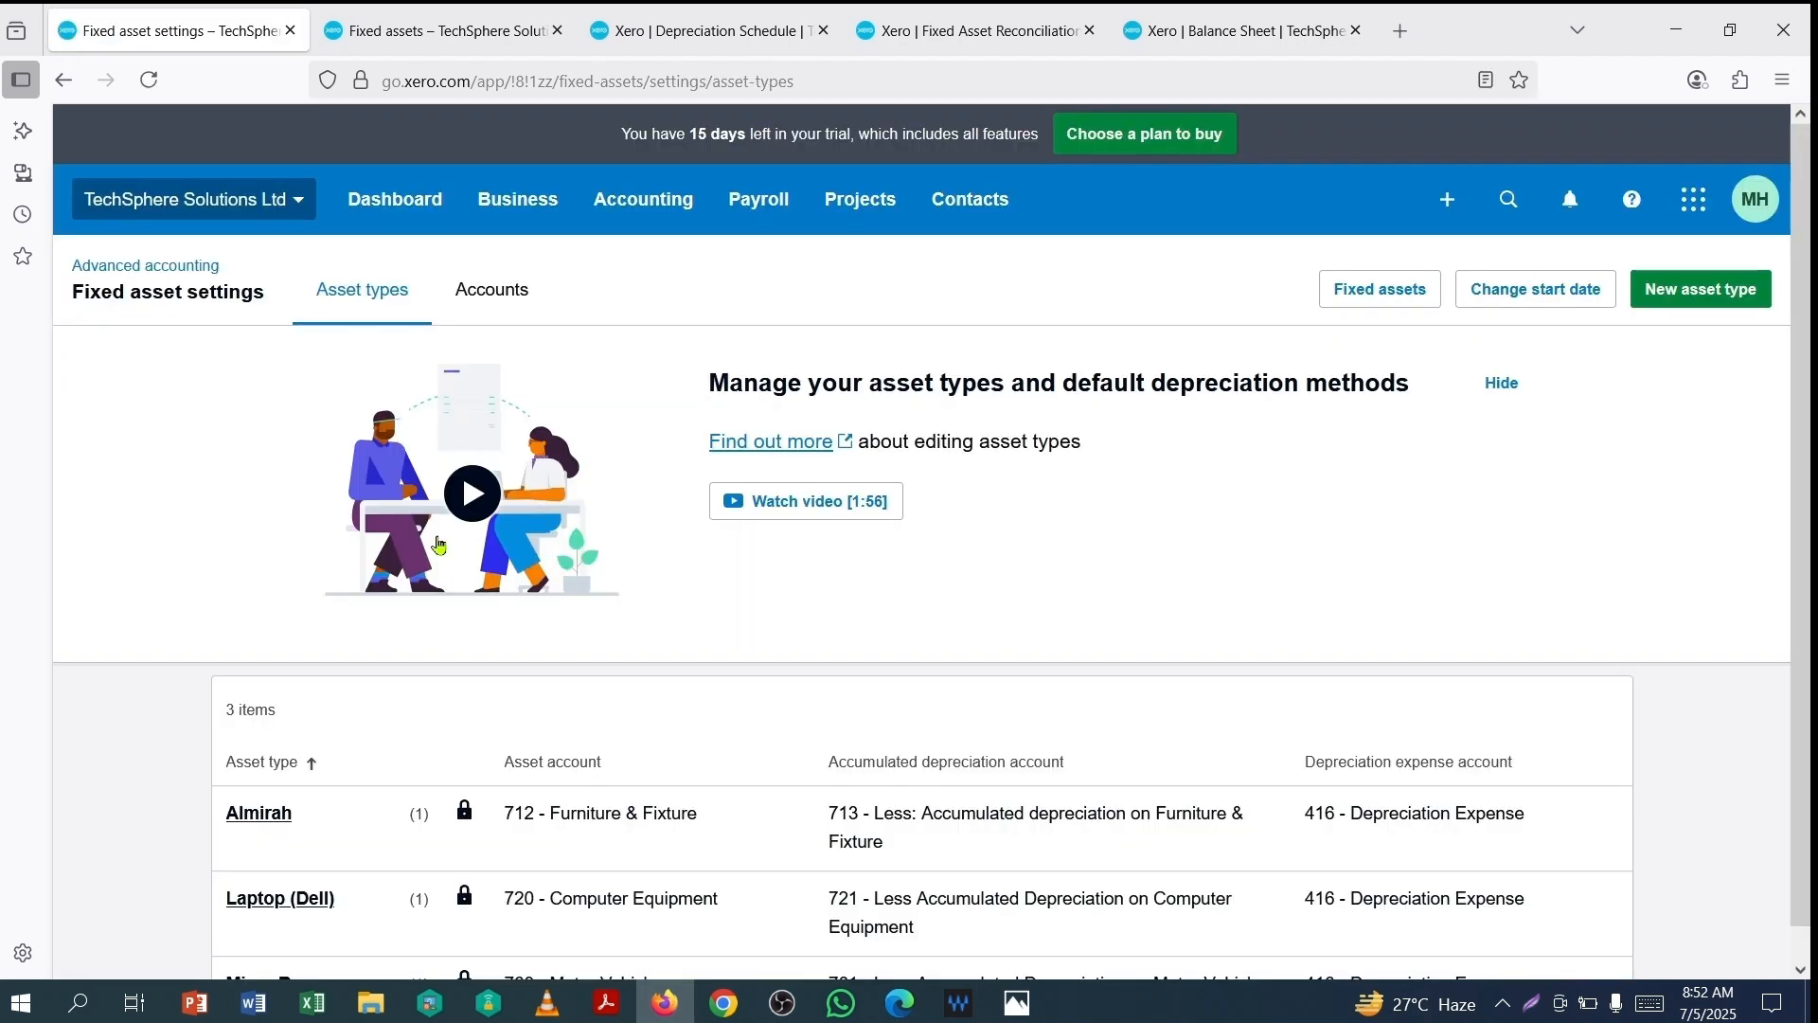
scroll(816, 625, down, 1)
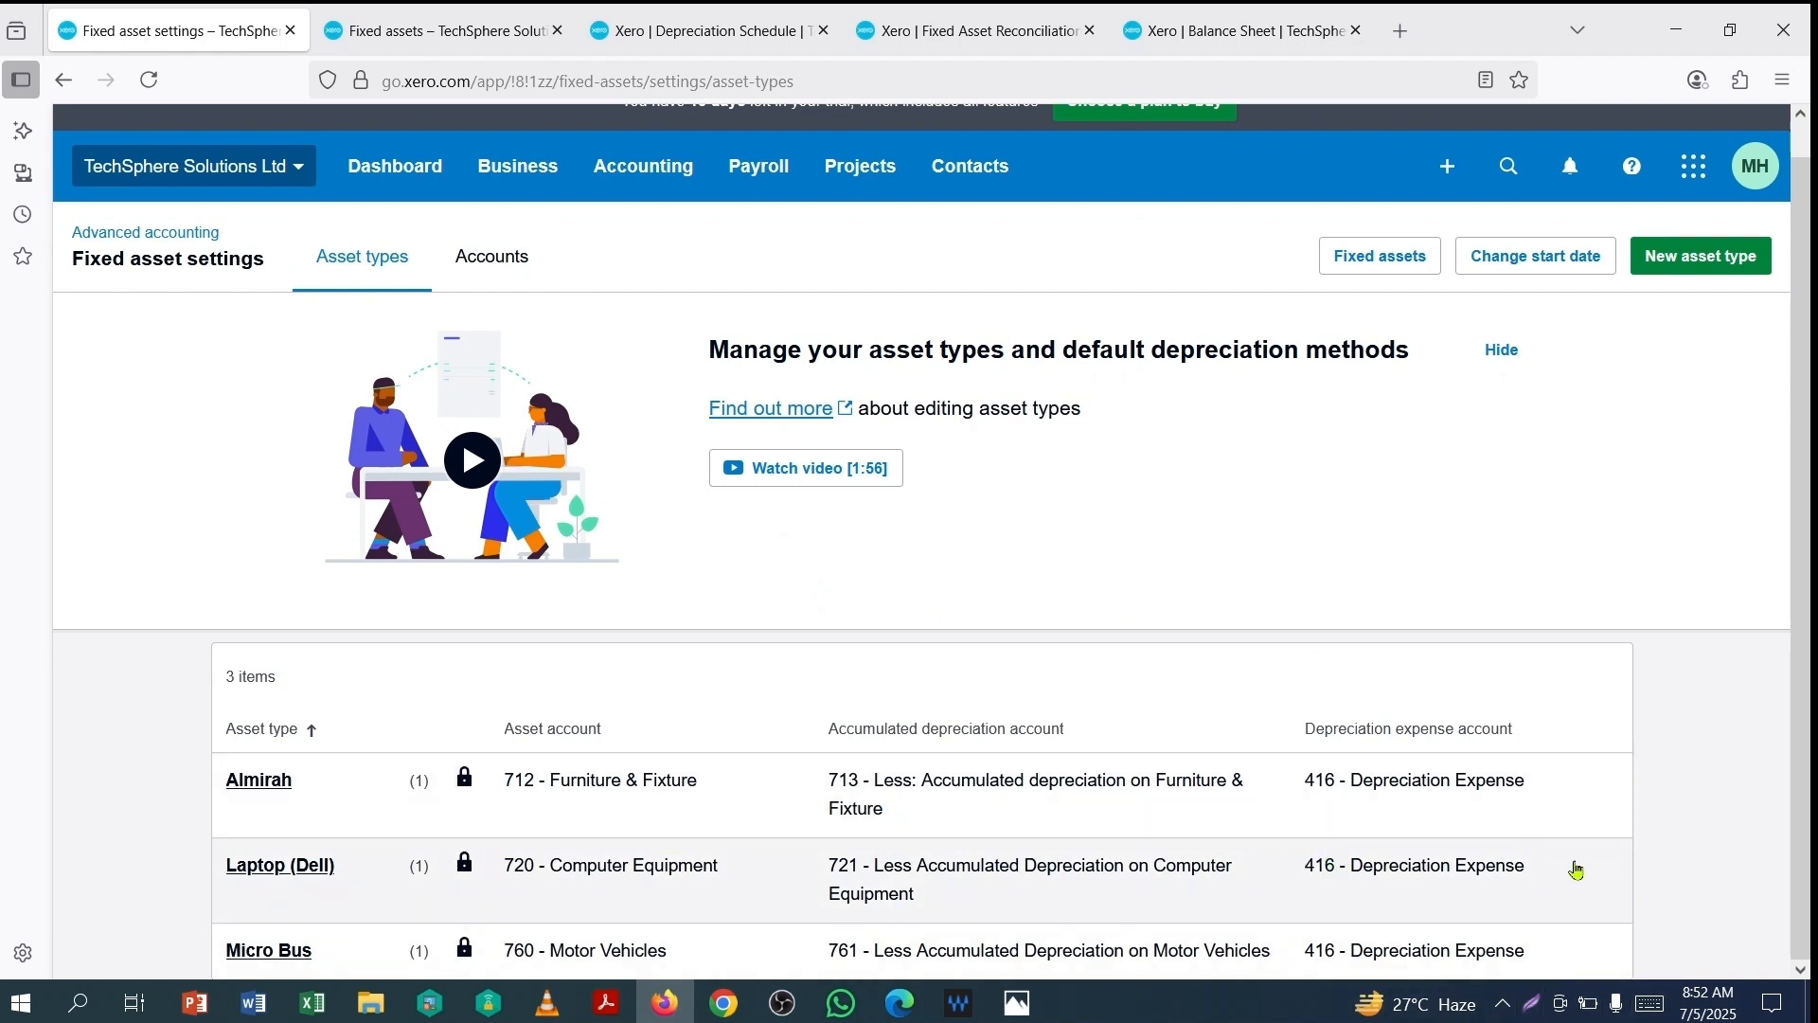
drag(73, 258, 265, 258)
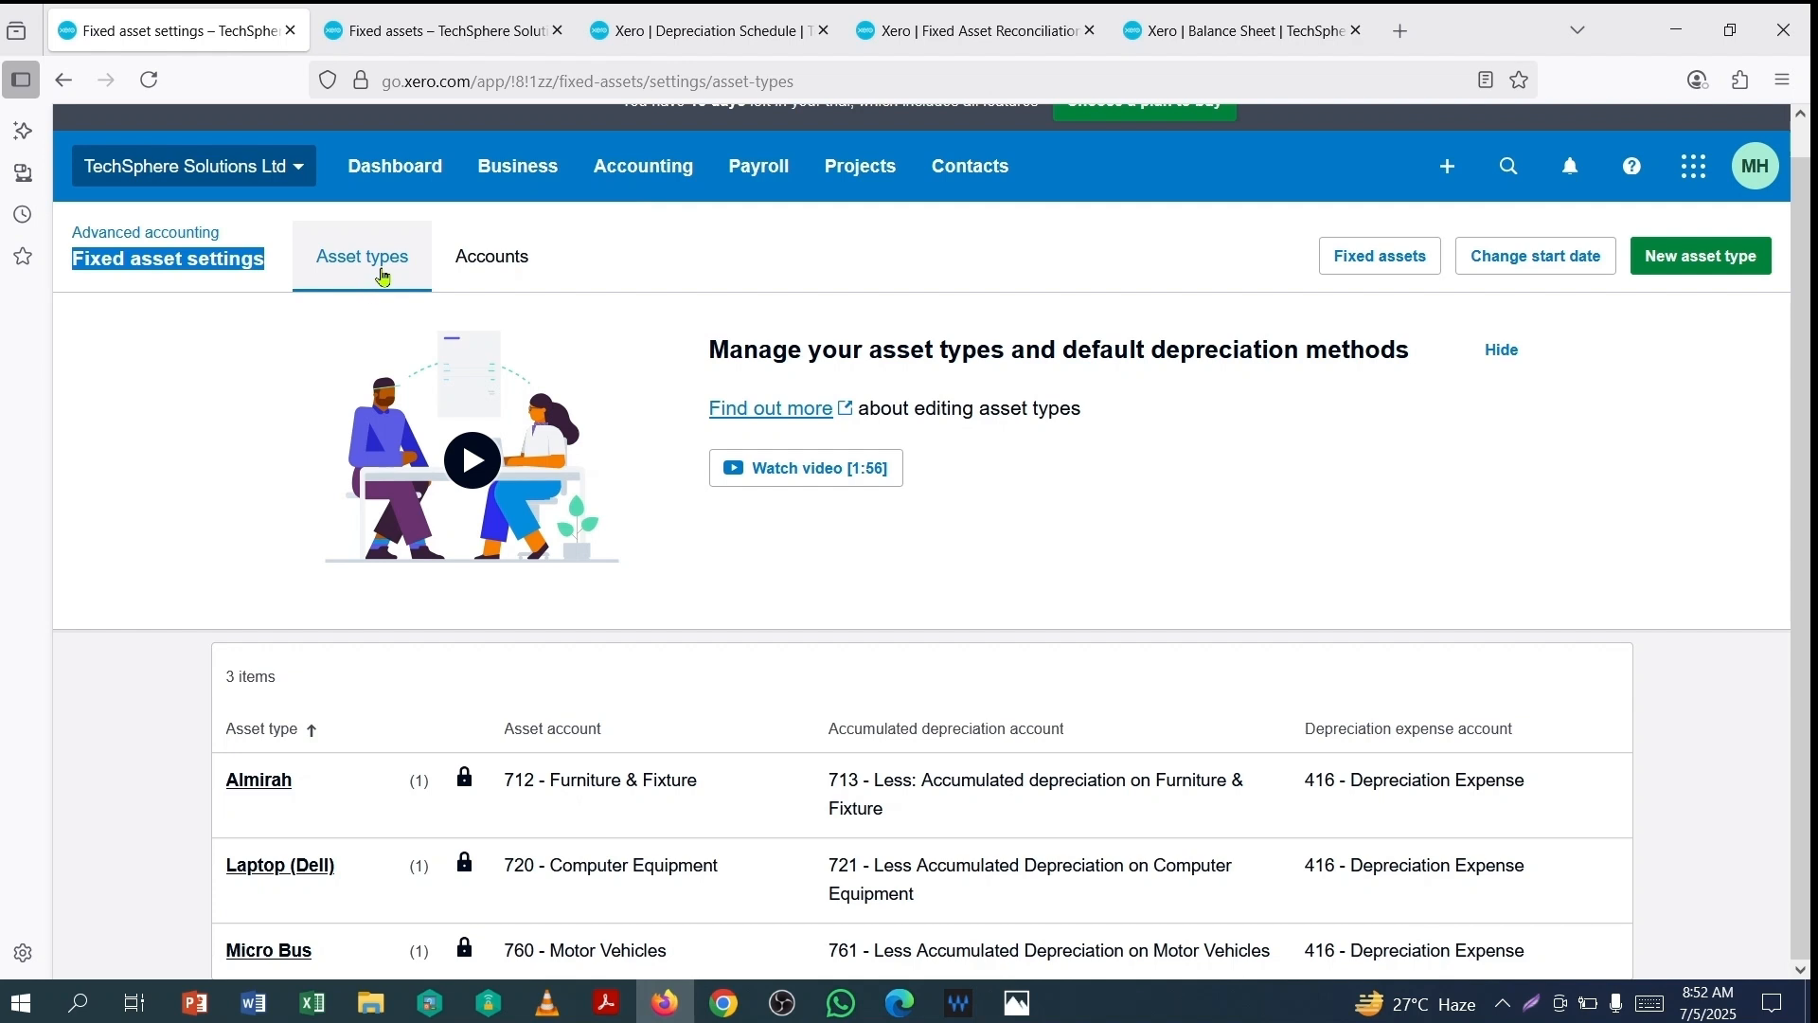
click(501, 269)
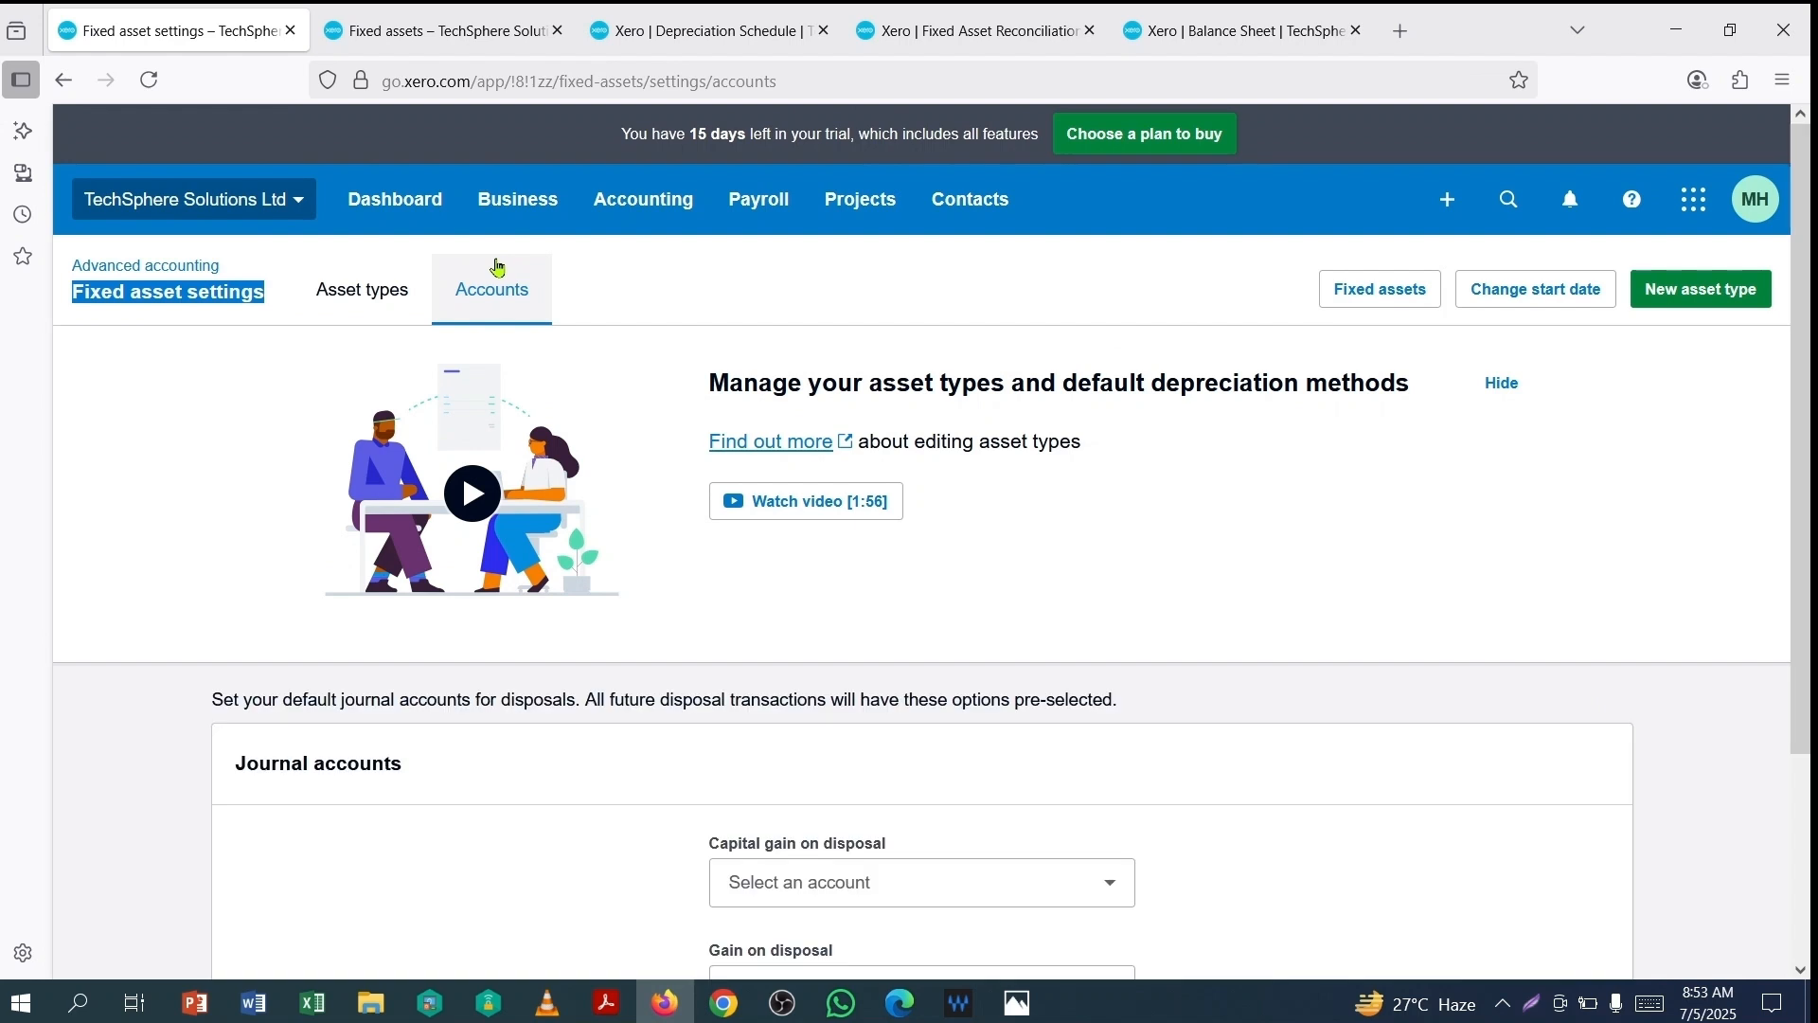
scroll(1001, 447, down, 2)
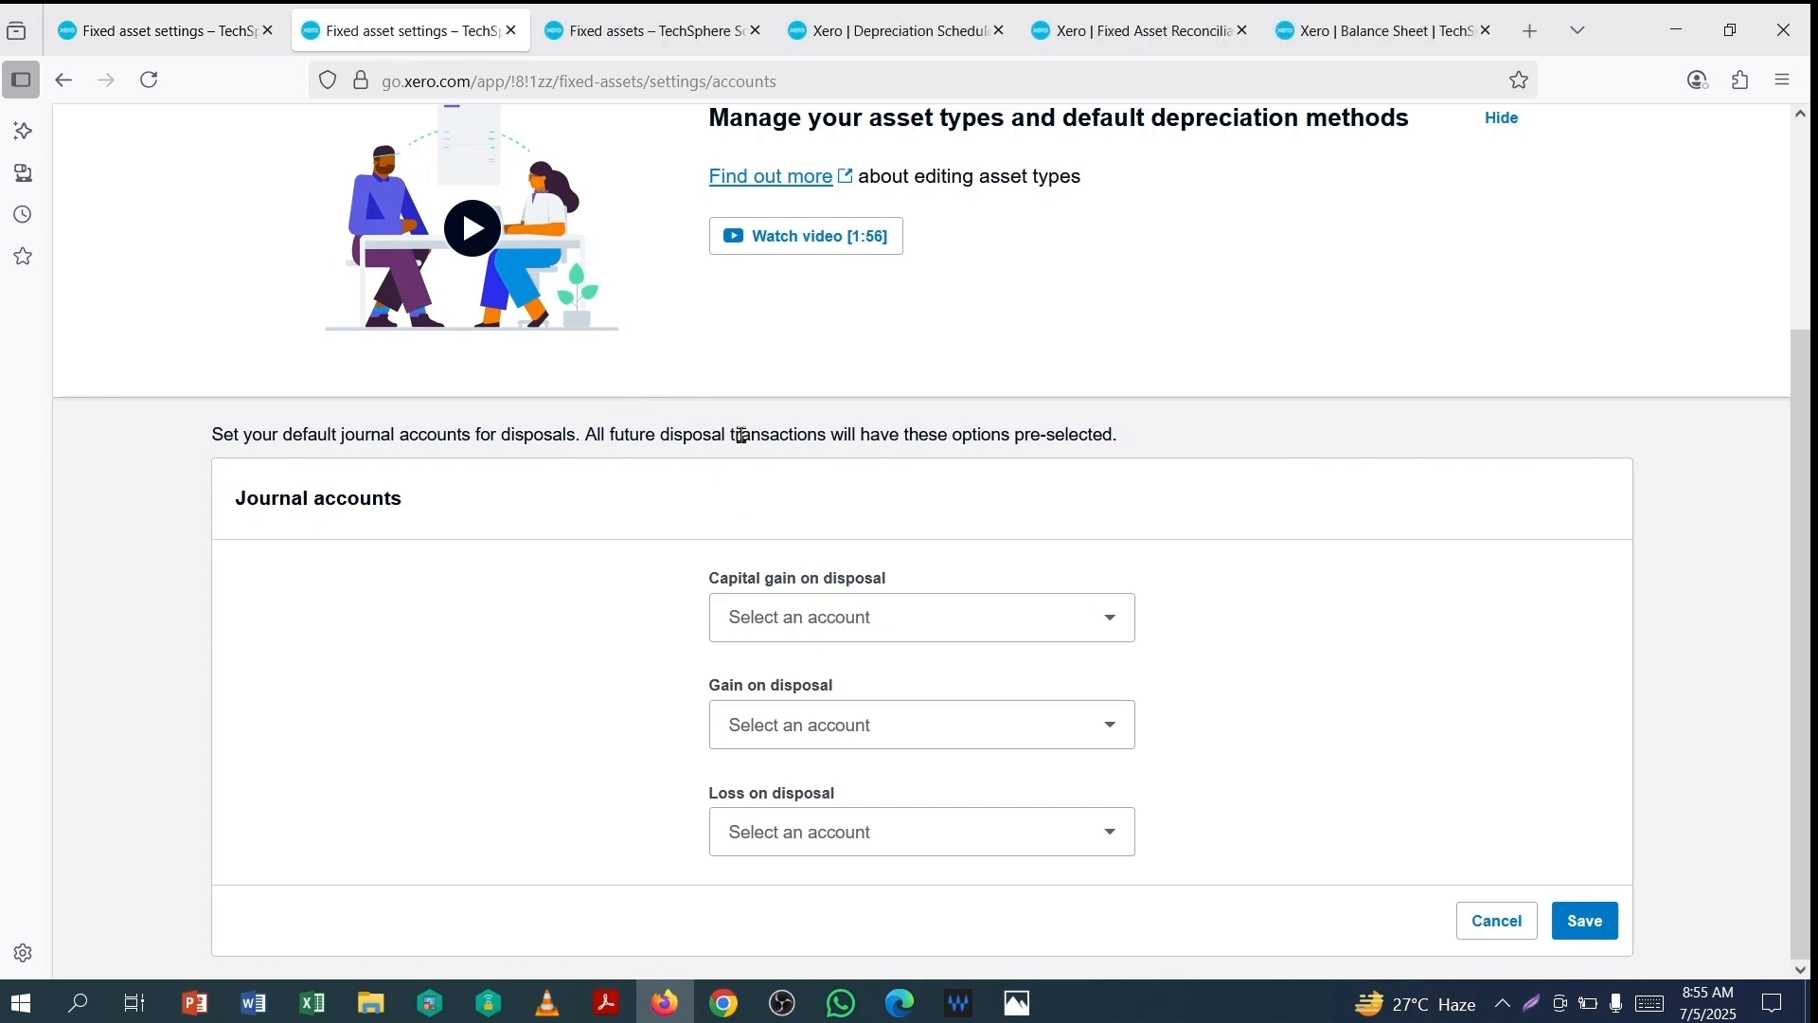
scroll(742, 416, up, 3)
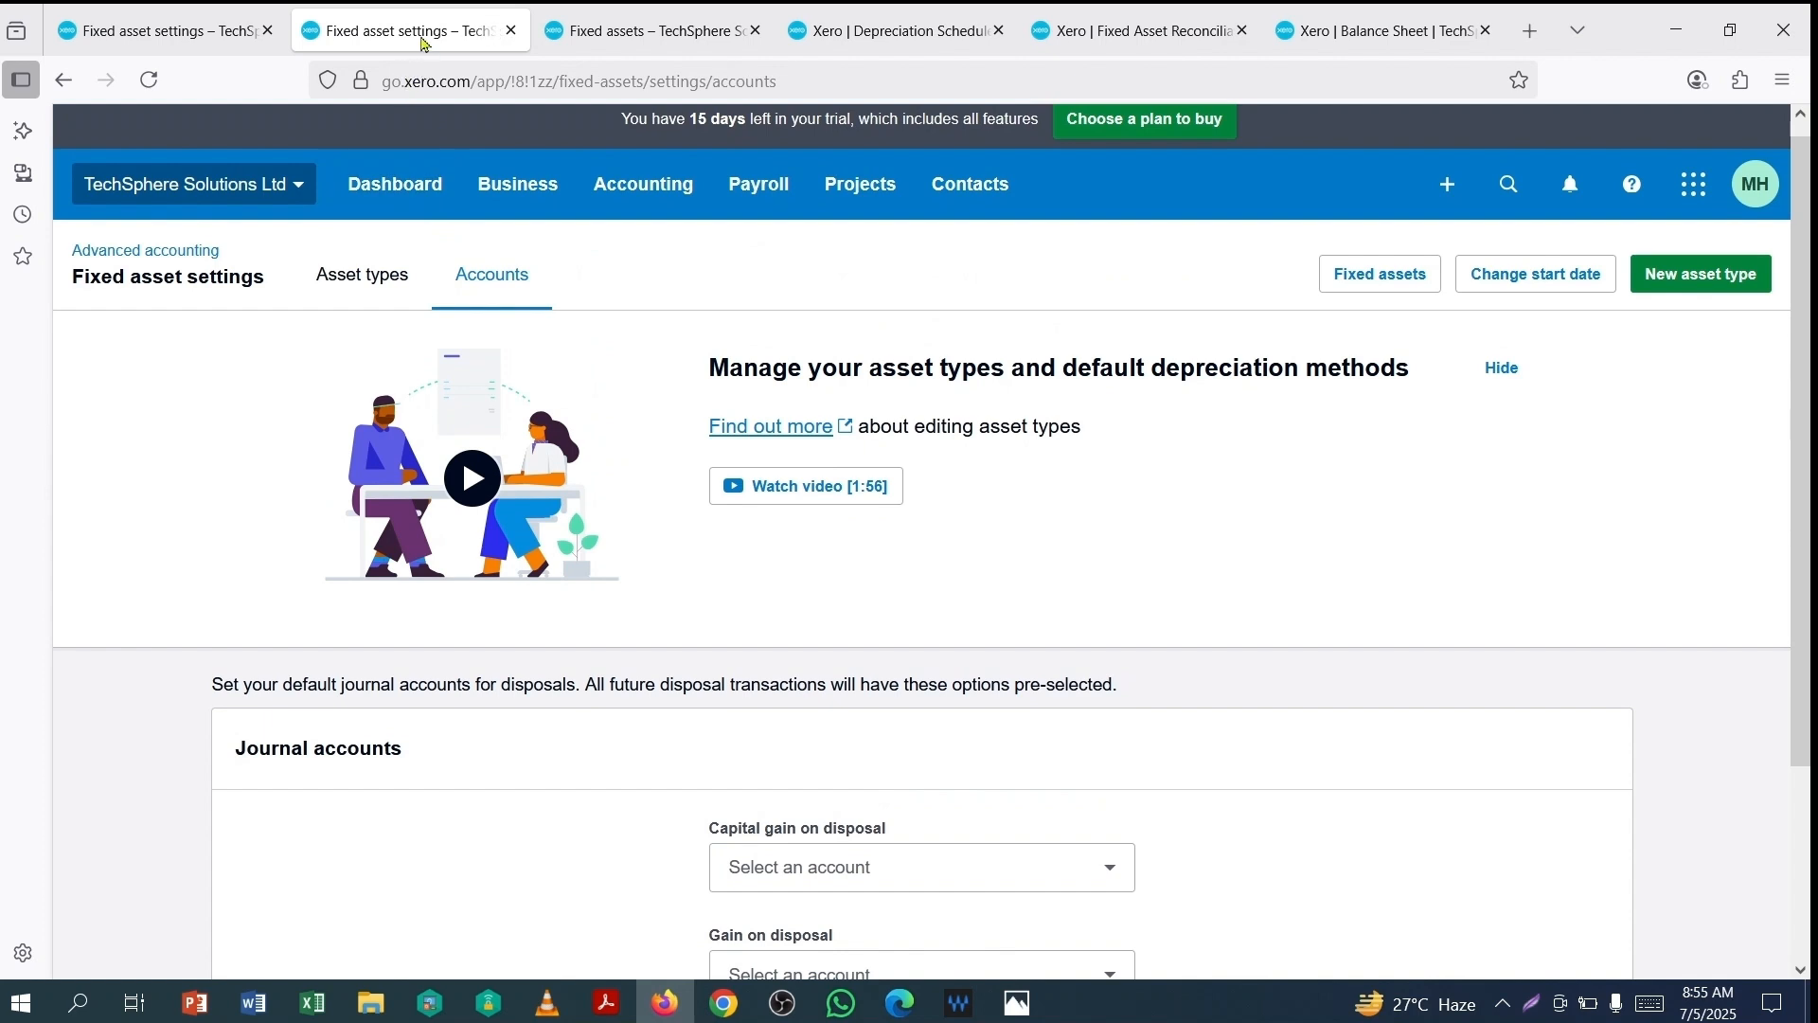
Step: Open the organisation's chart of accounts
click(655, 189)
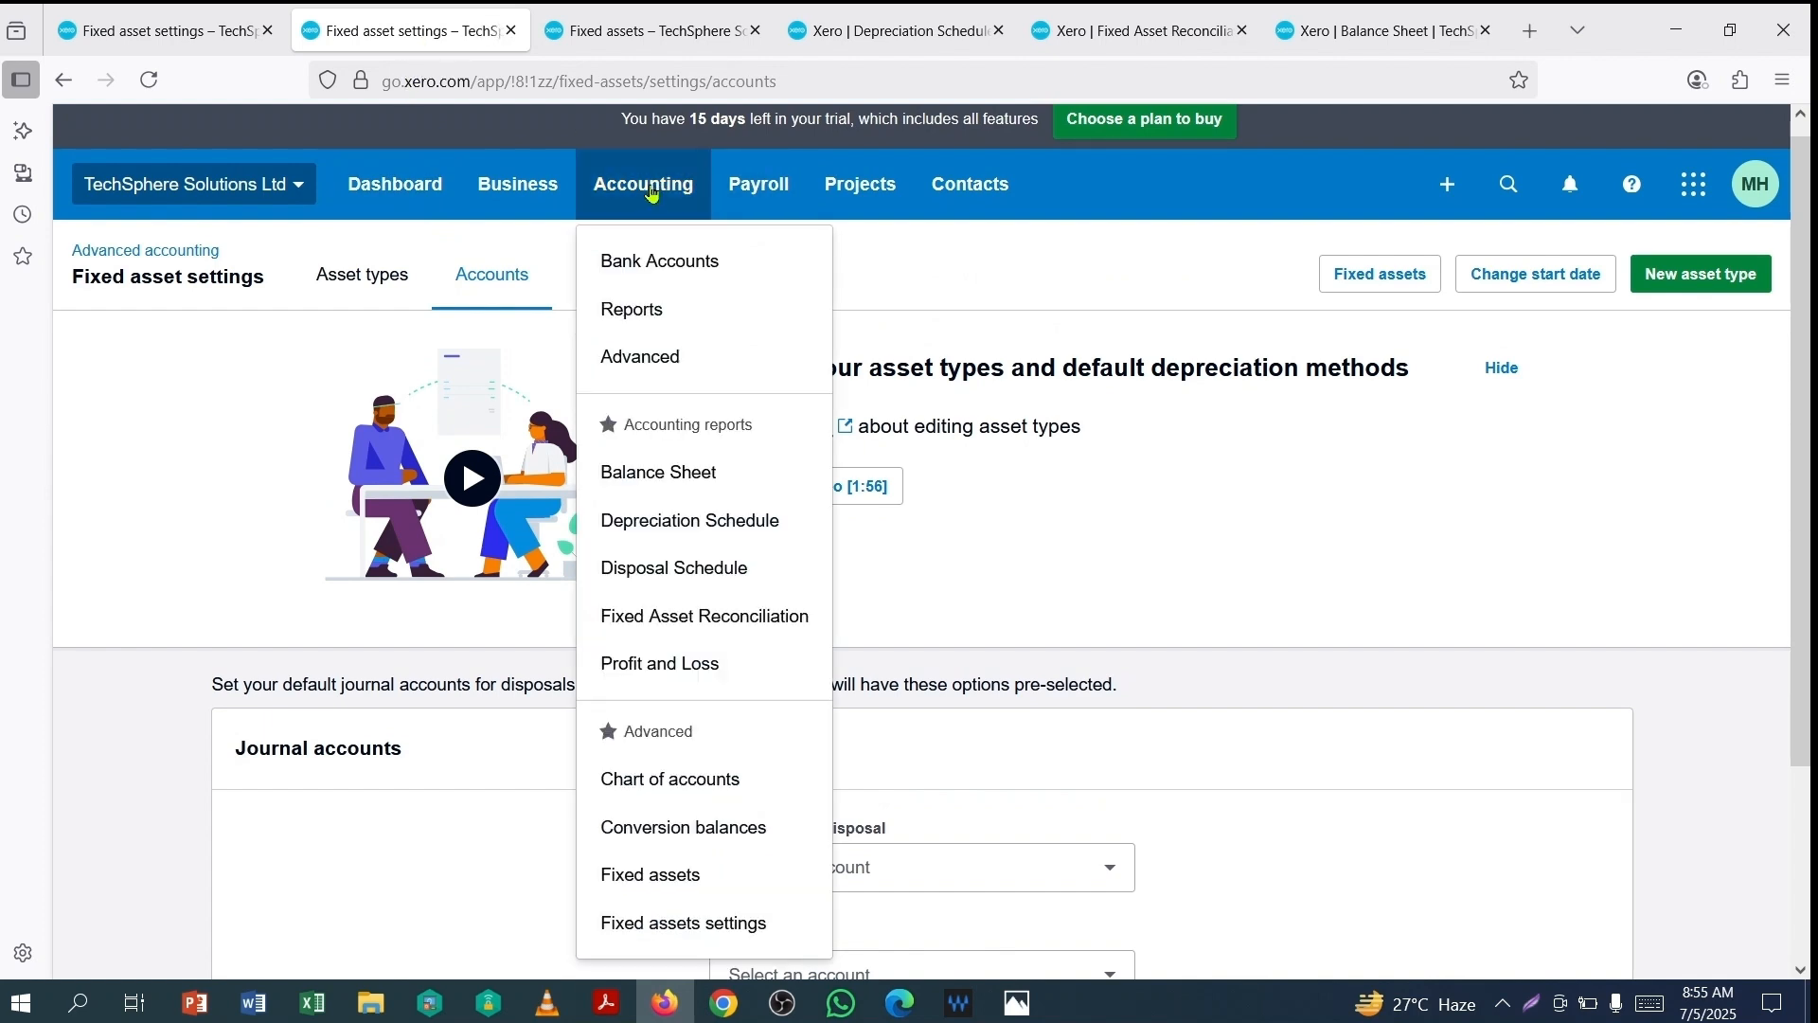
click(674, 780)
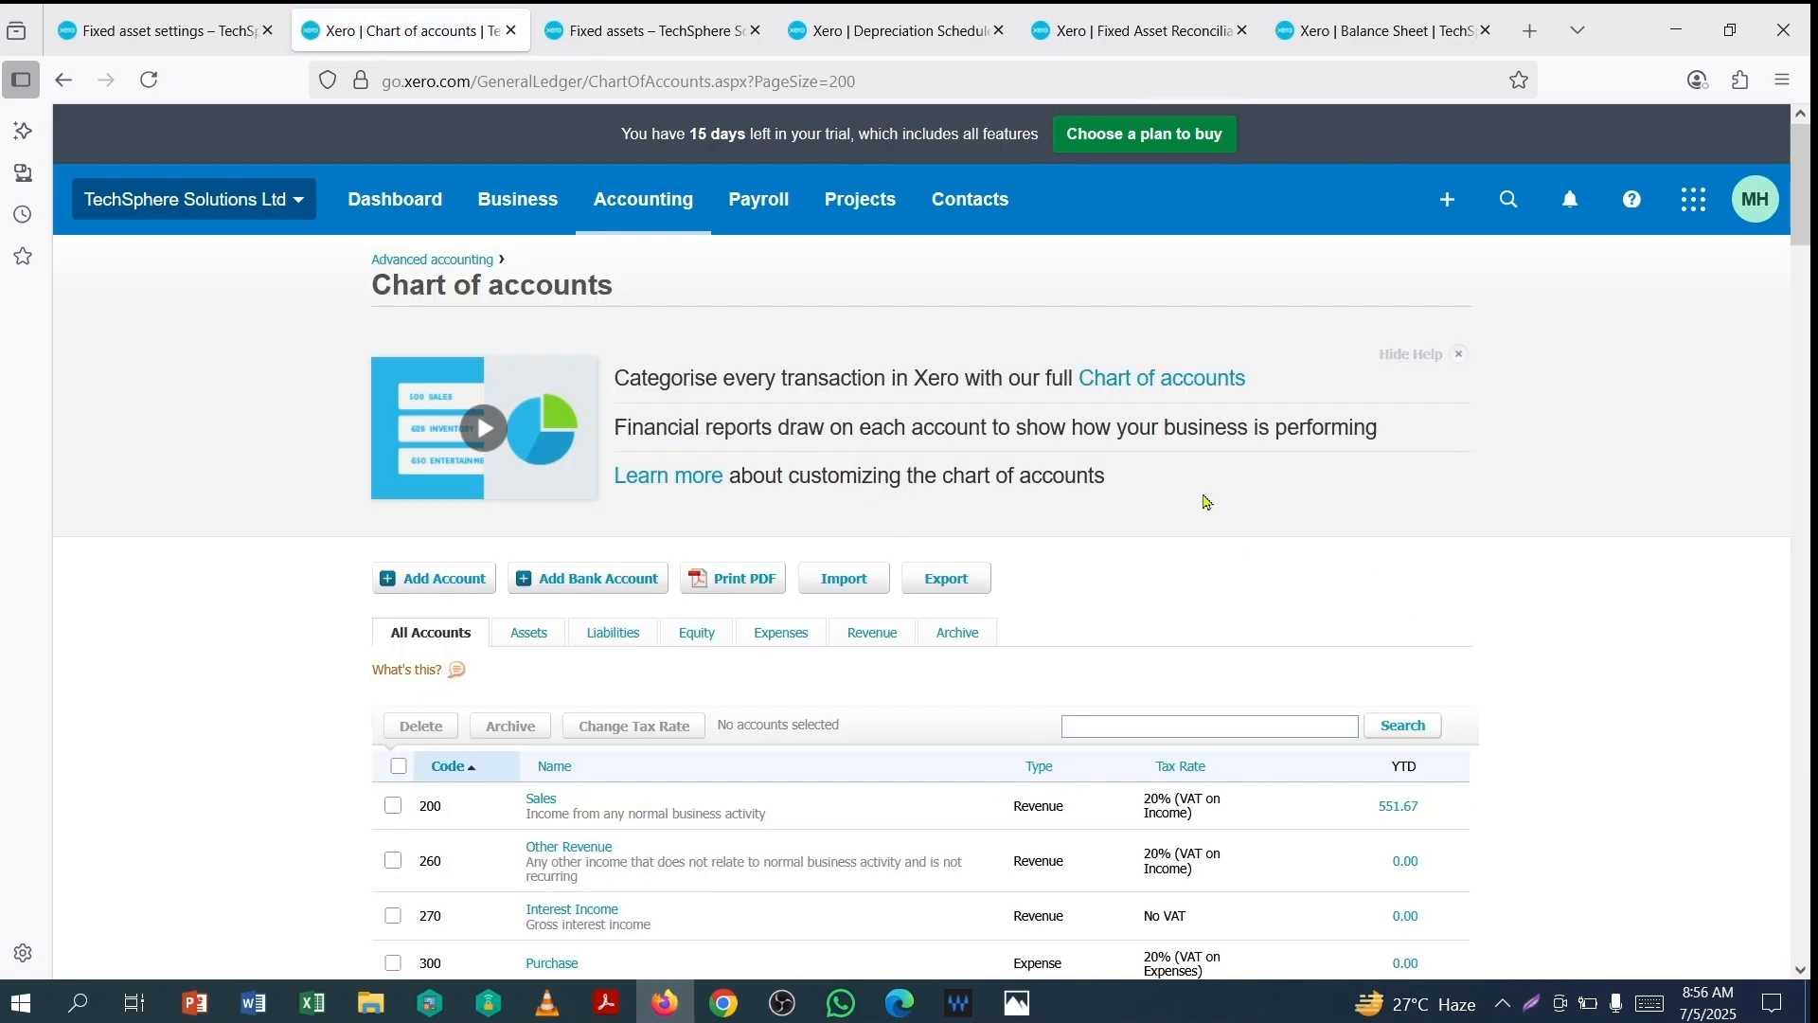
scroll(1270, 471, down, 1)
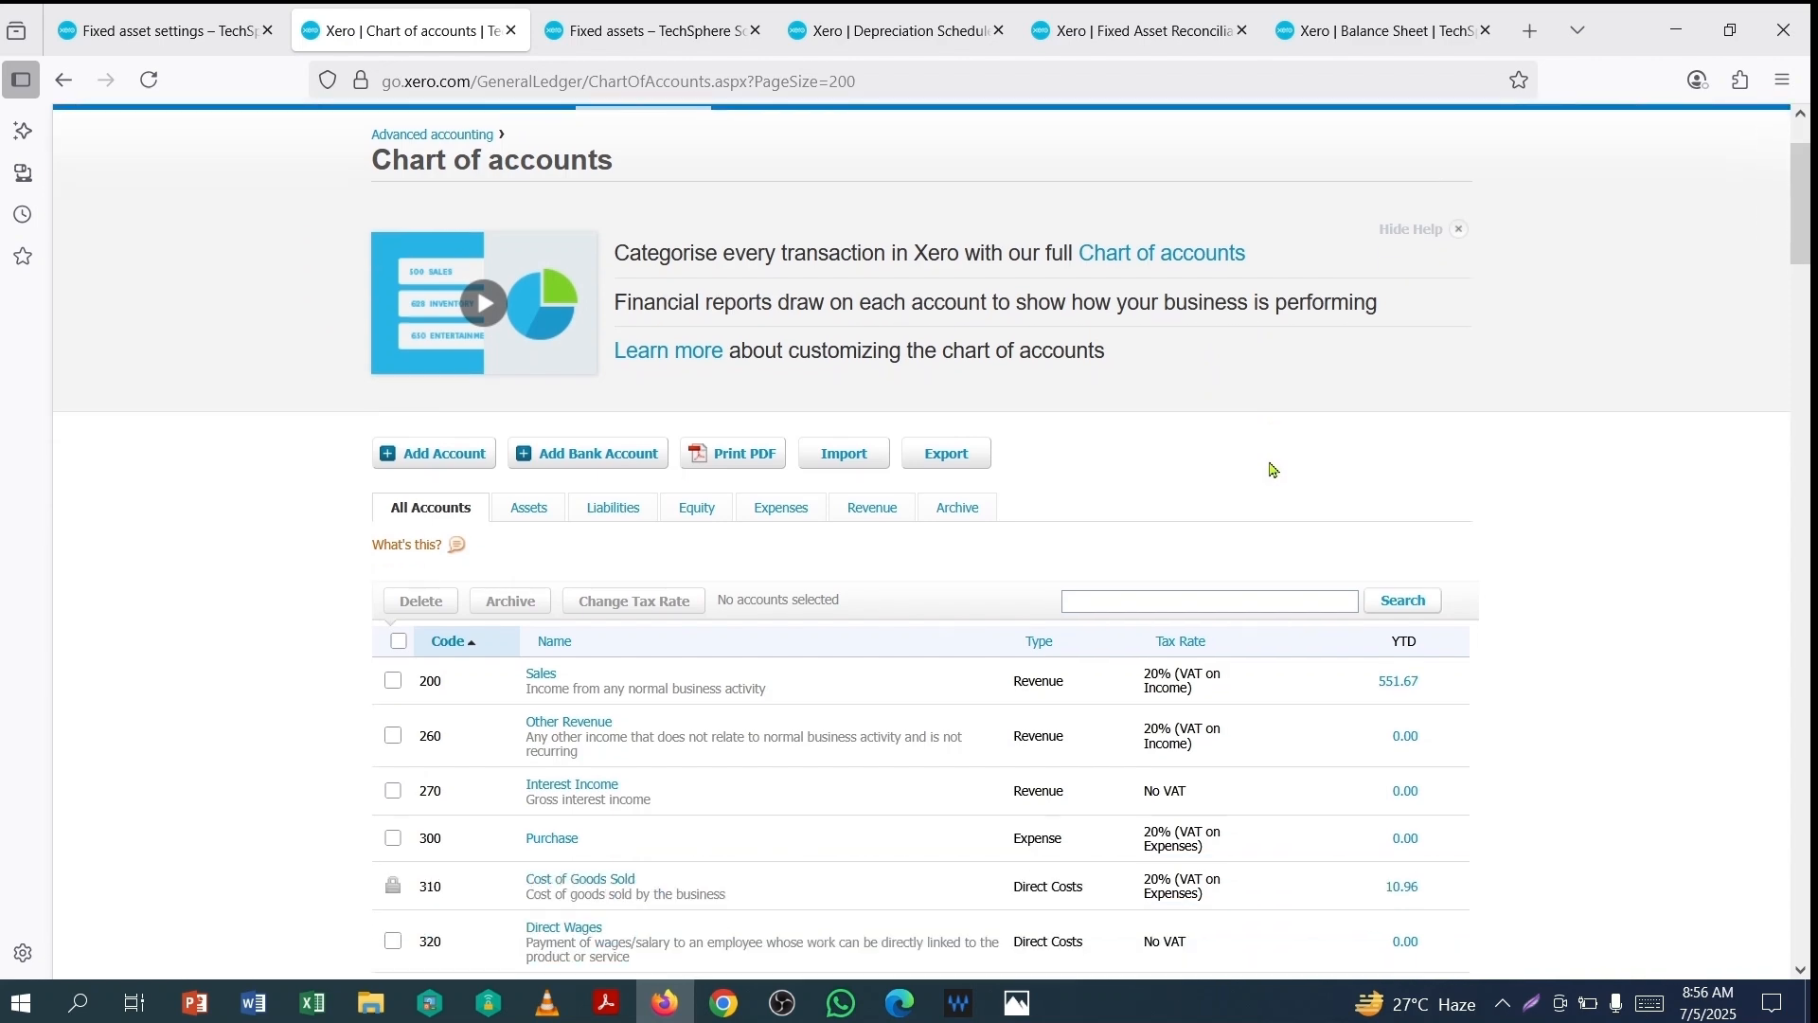
scroll(436, 584, up, 1)
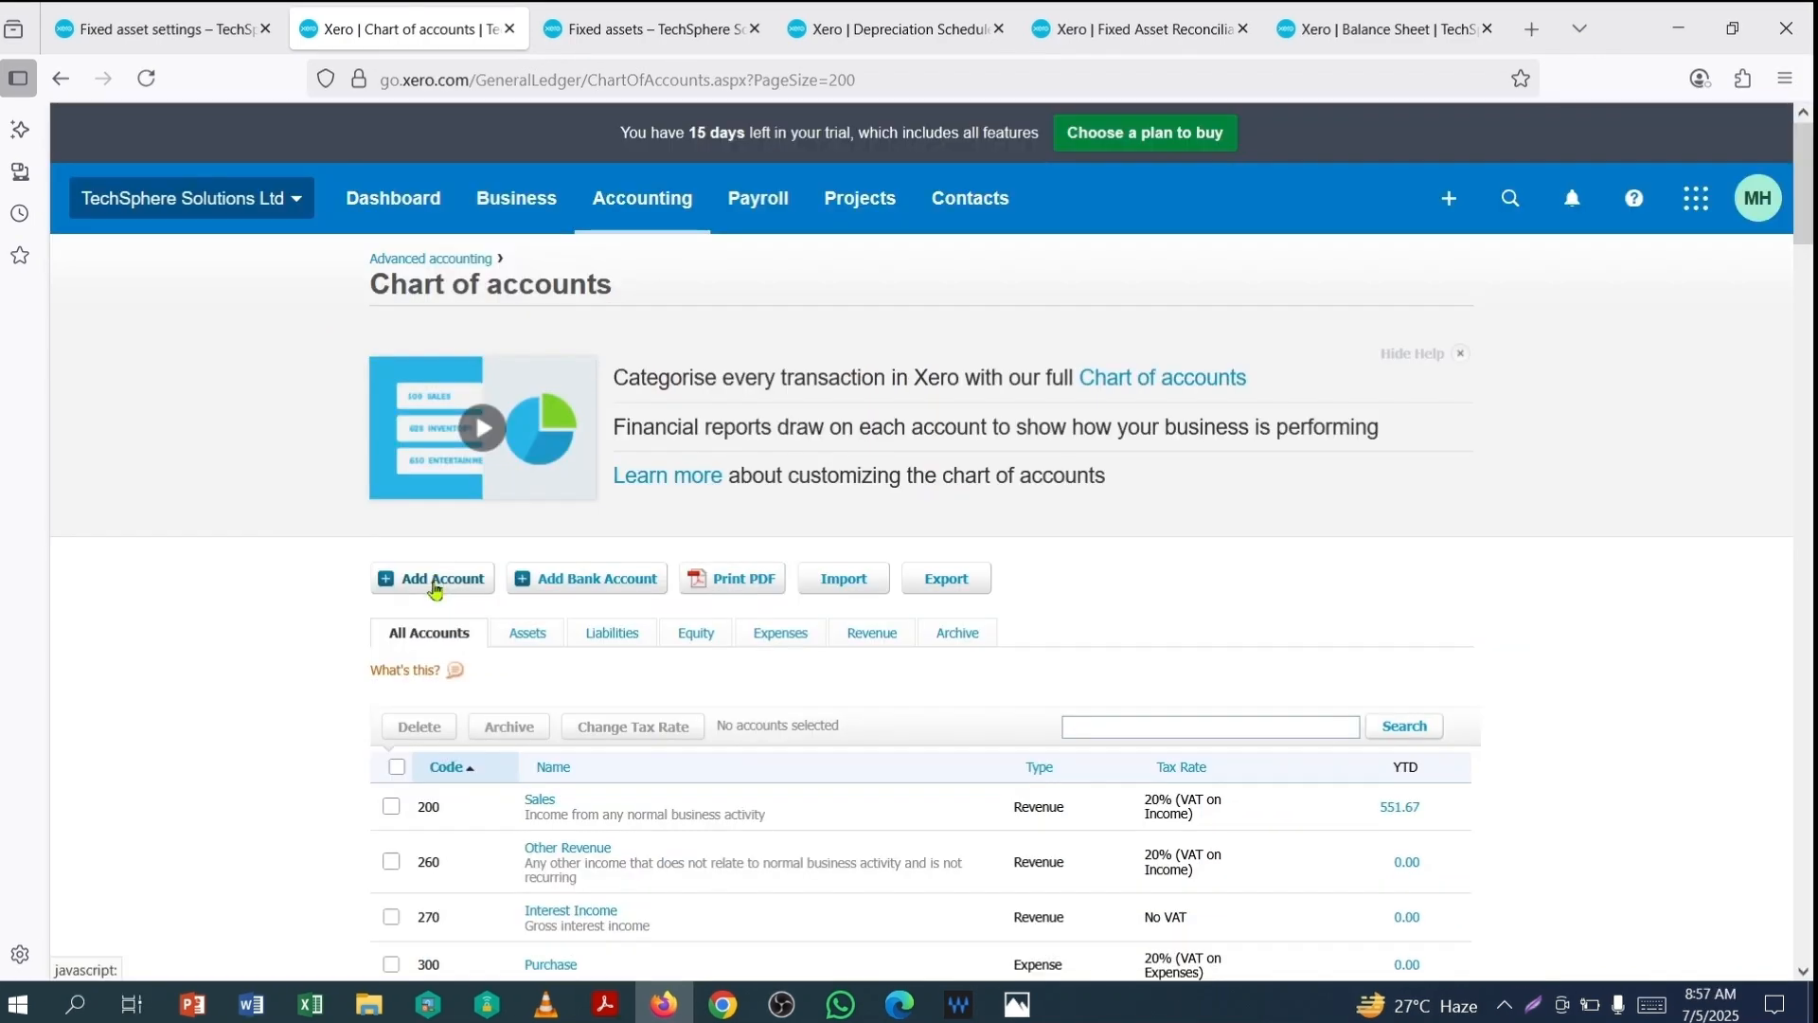
Step: Start adding a new account to the chart of accounts with the account type Other Income
click(435, 581)
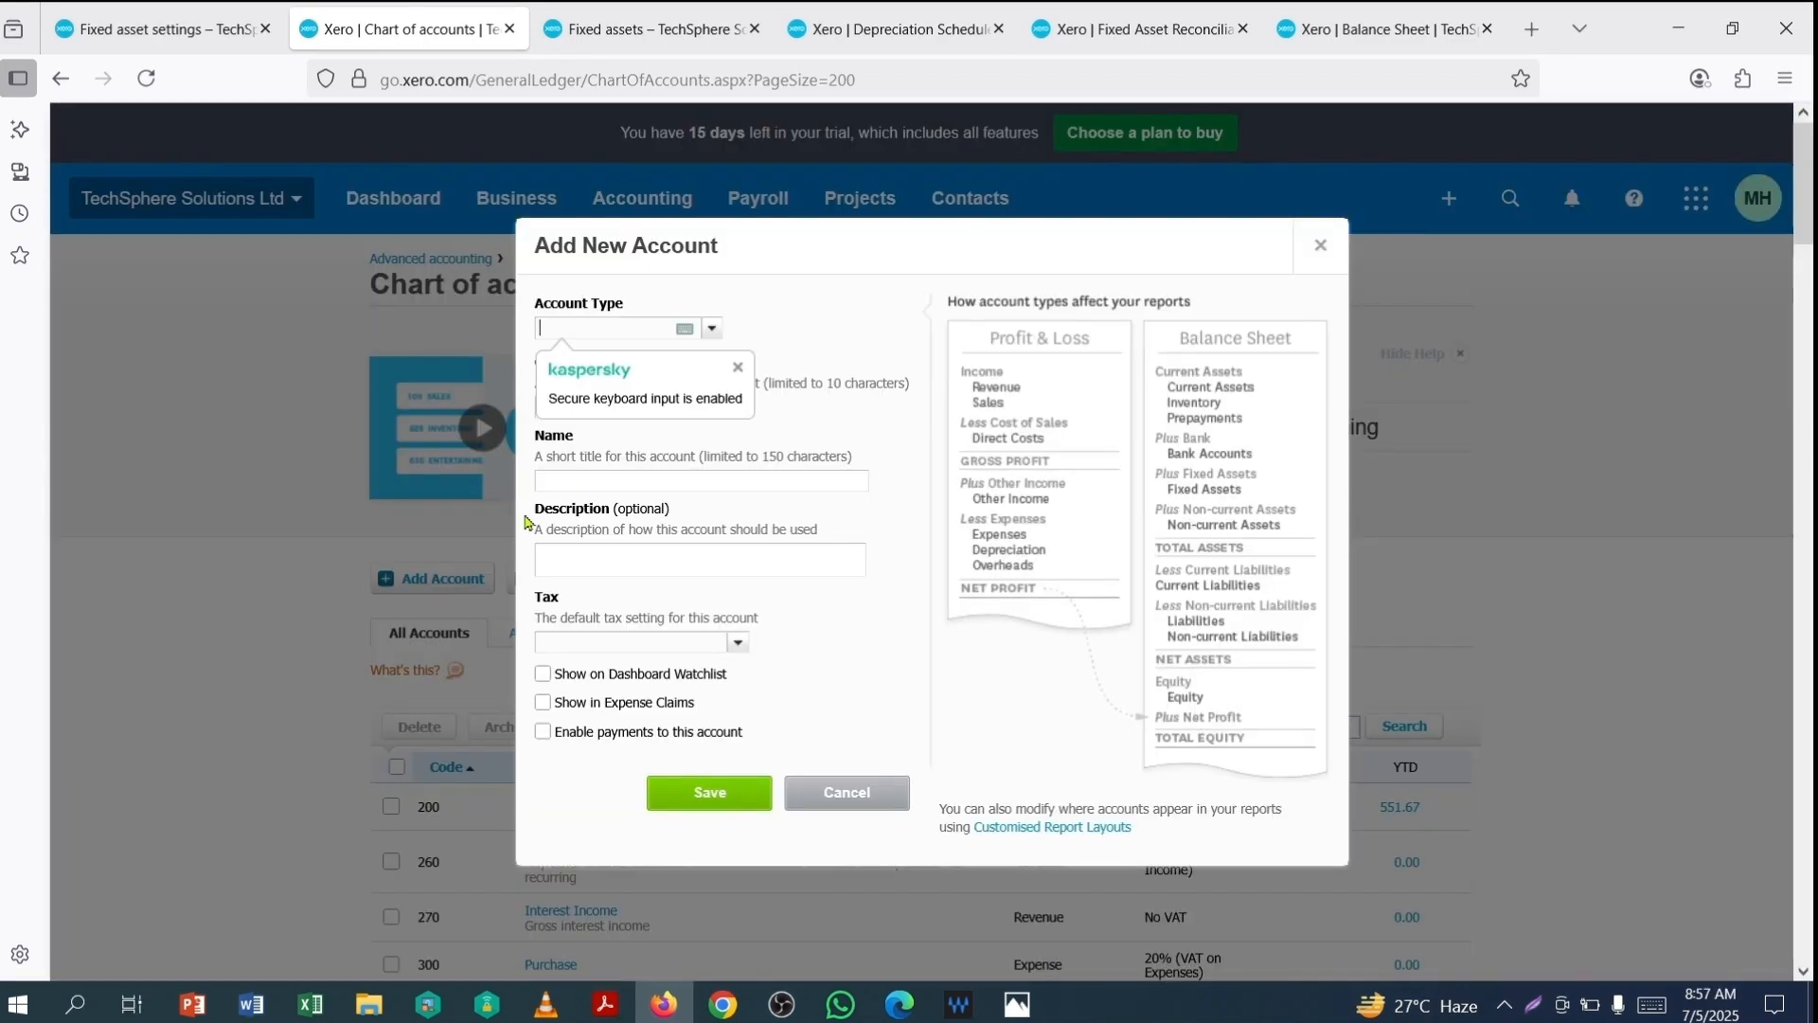
click(737, 367)
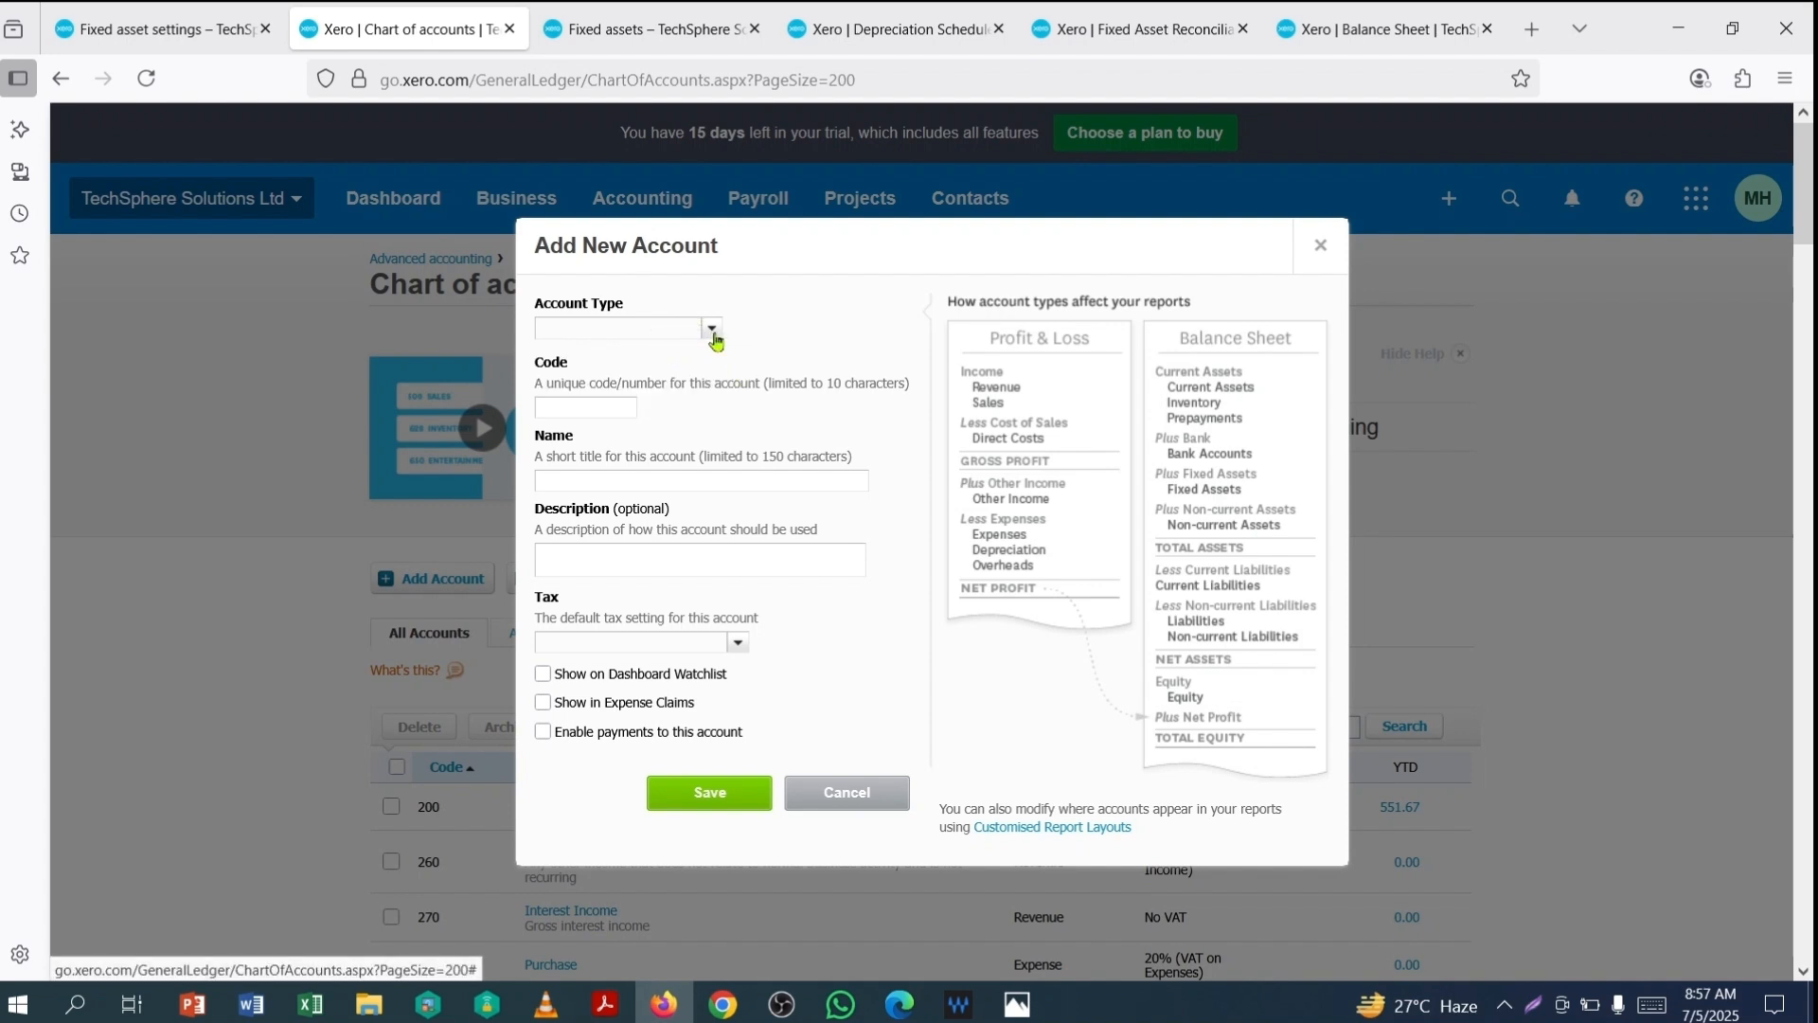
click(713, 333)
scroll(669, 454, down, 5)
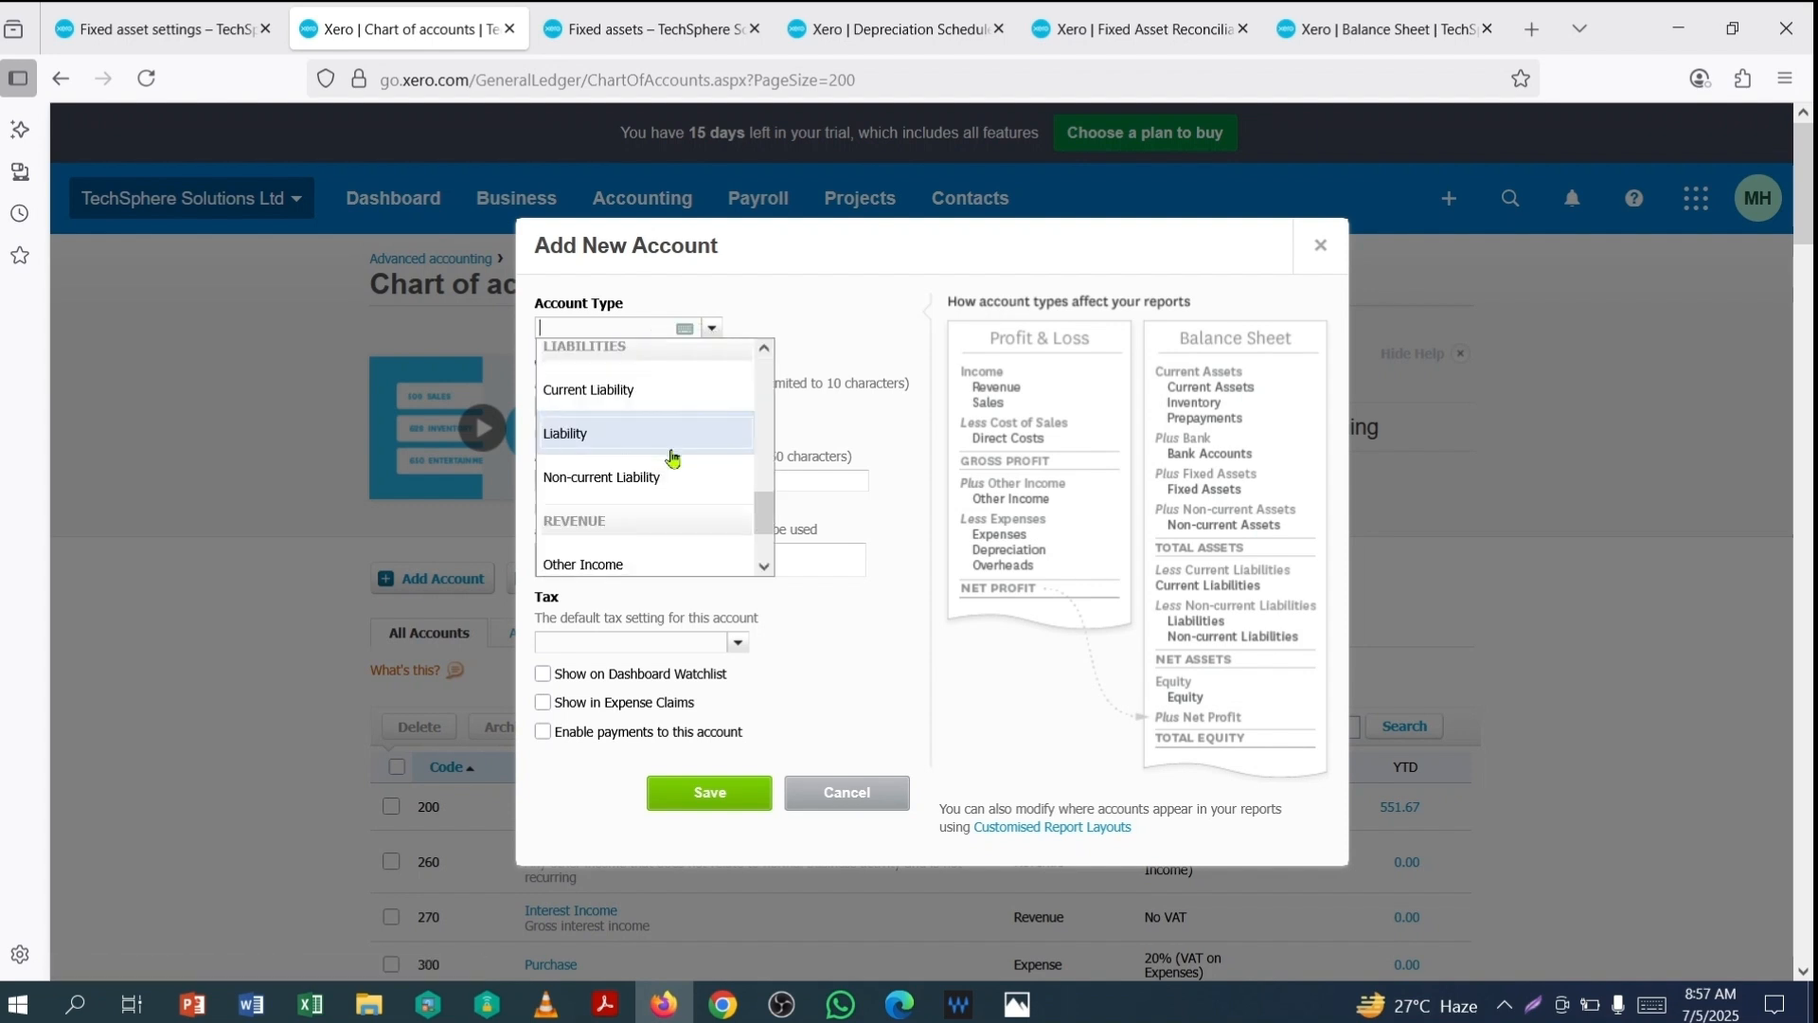
scroll(672, 459, down, 2)
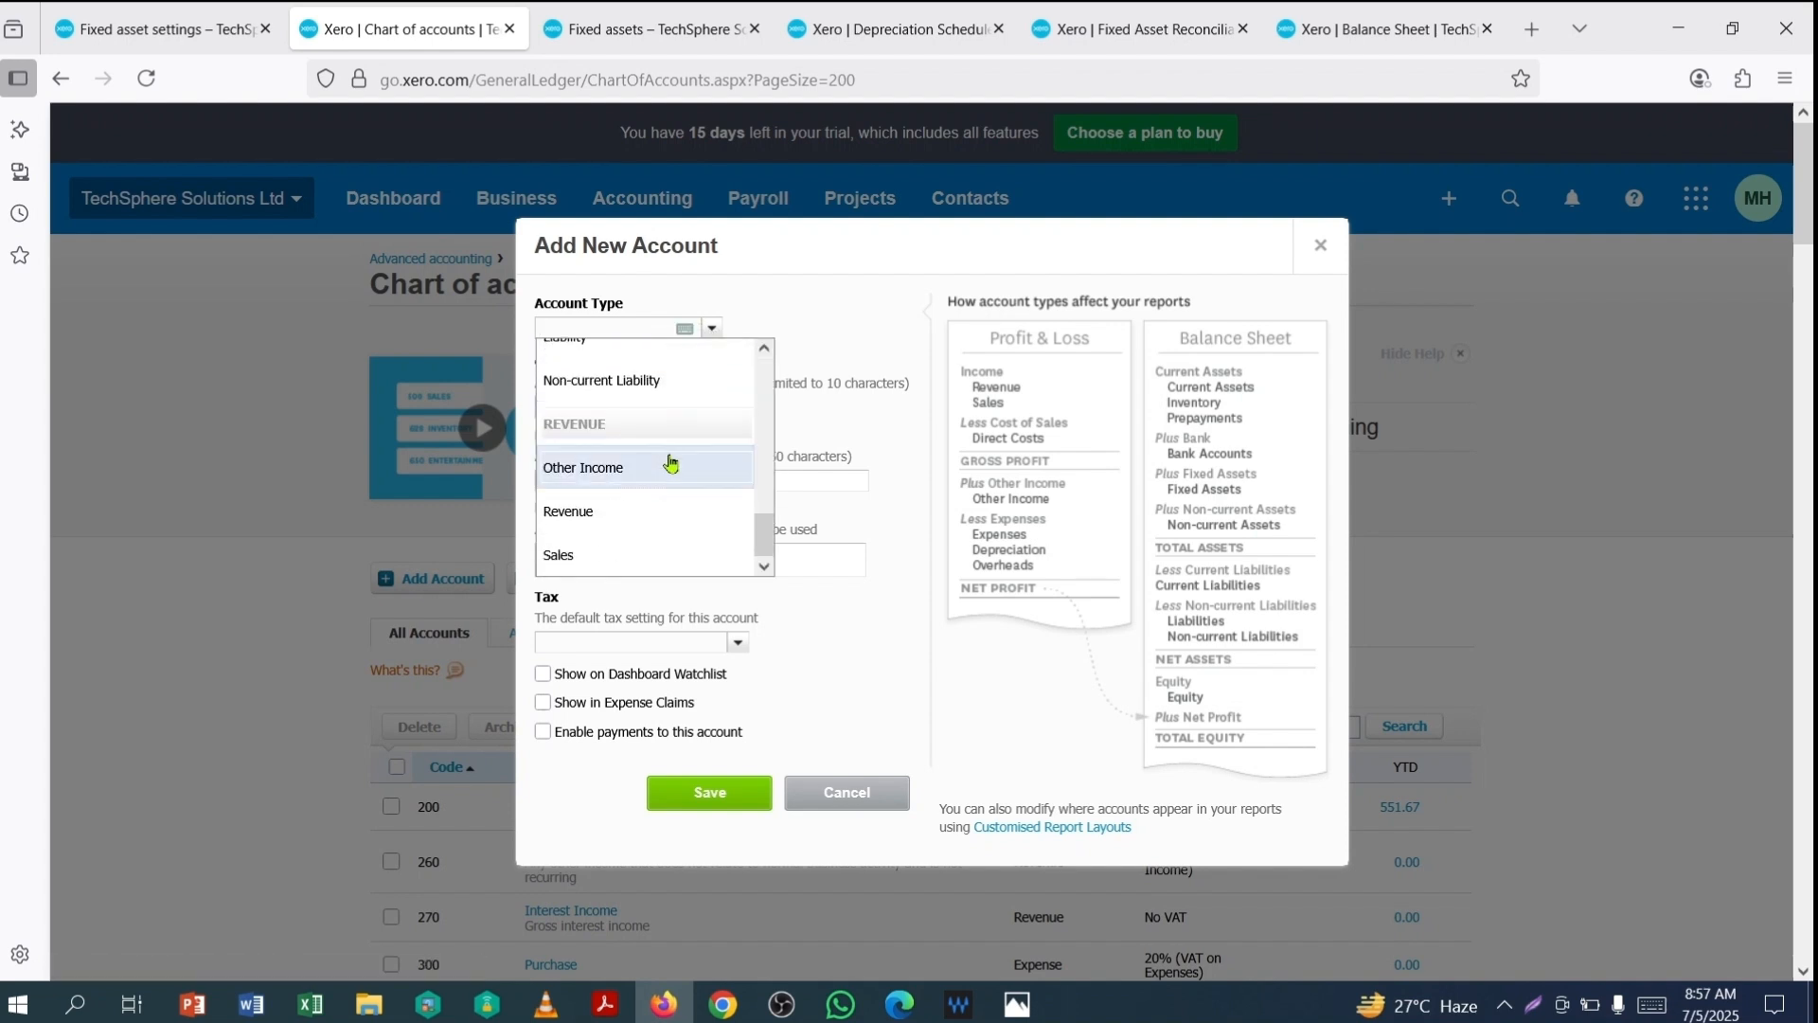
click(578, 468)
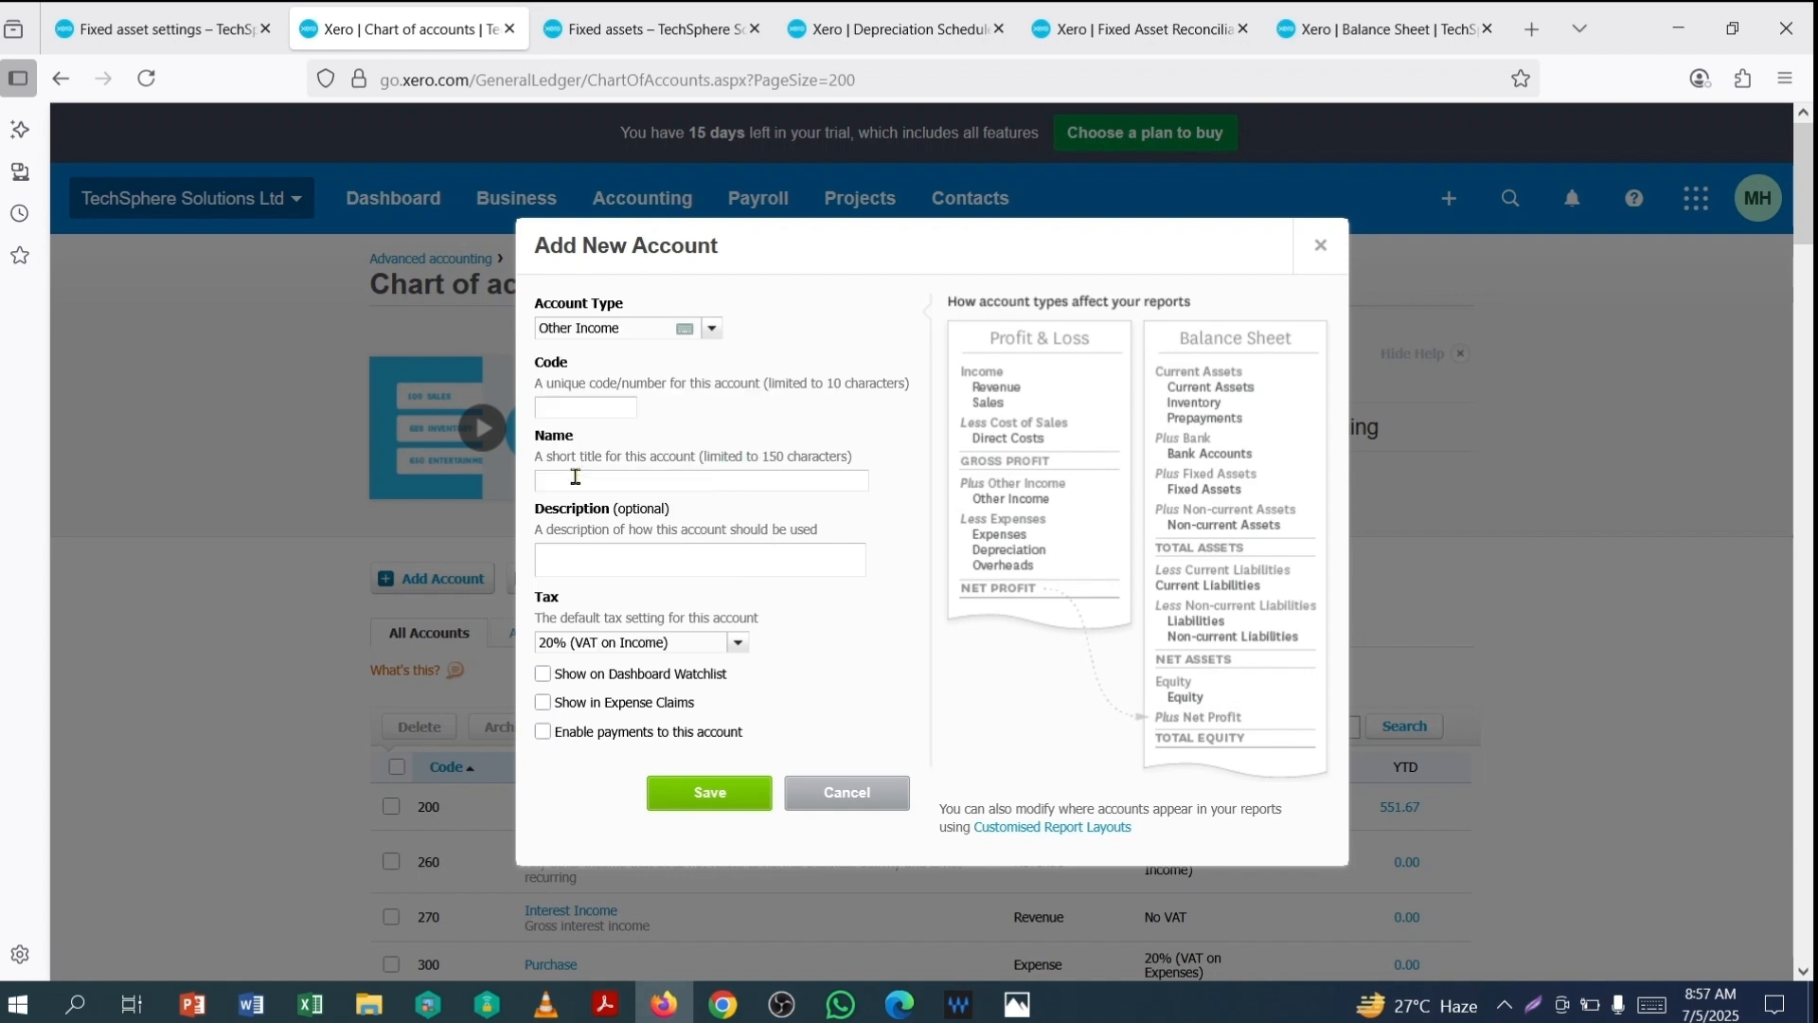
Step: Enter code 210, name "Capital gain on disposal of fixed asset" and description "Gain over the cost value of fixed asset" for the new account
click(602, 407)
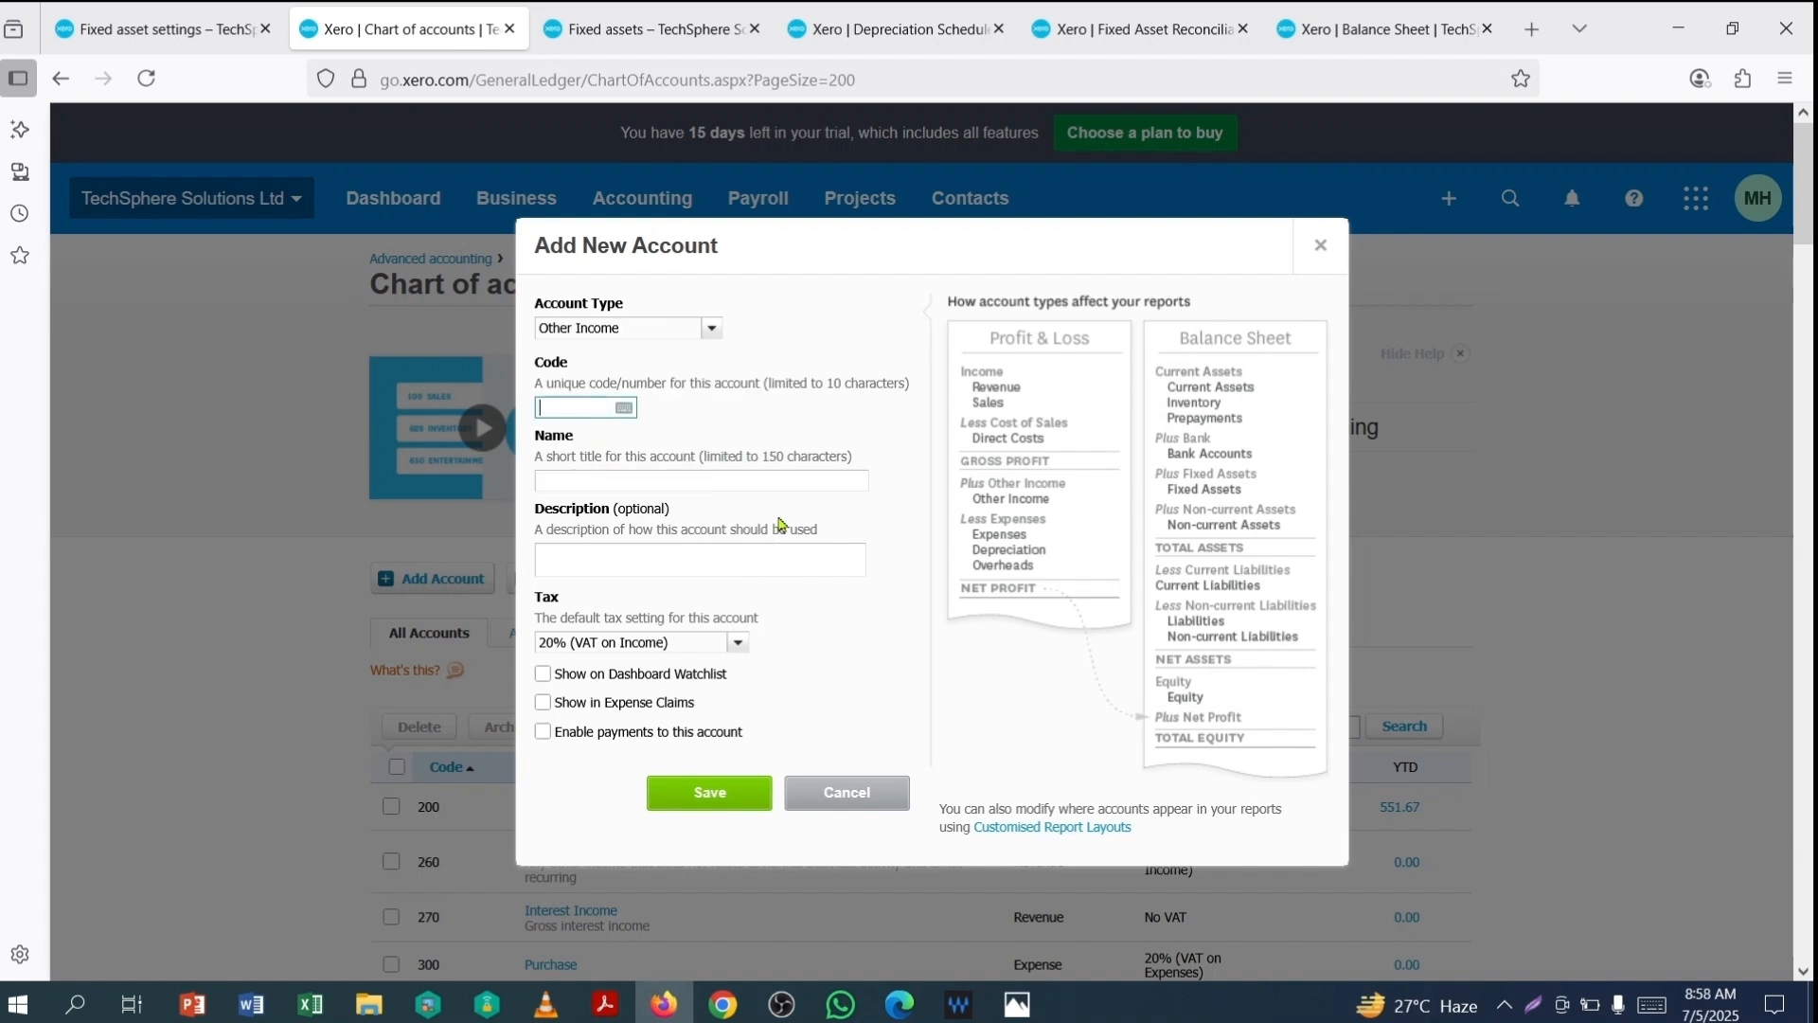
text(210)
key(Tab)
text(Capital gain on disposal of fixed asset)
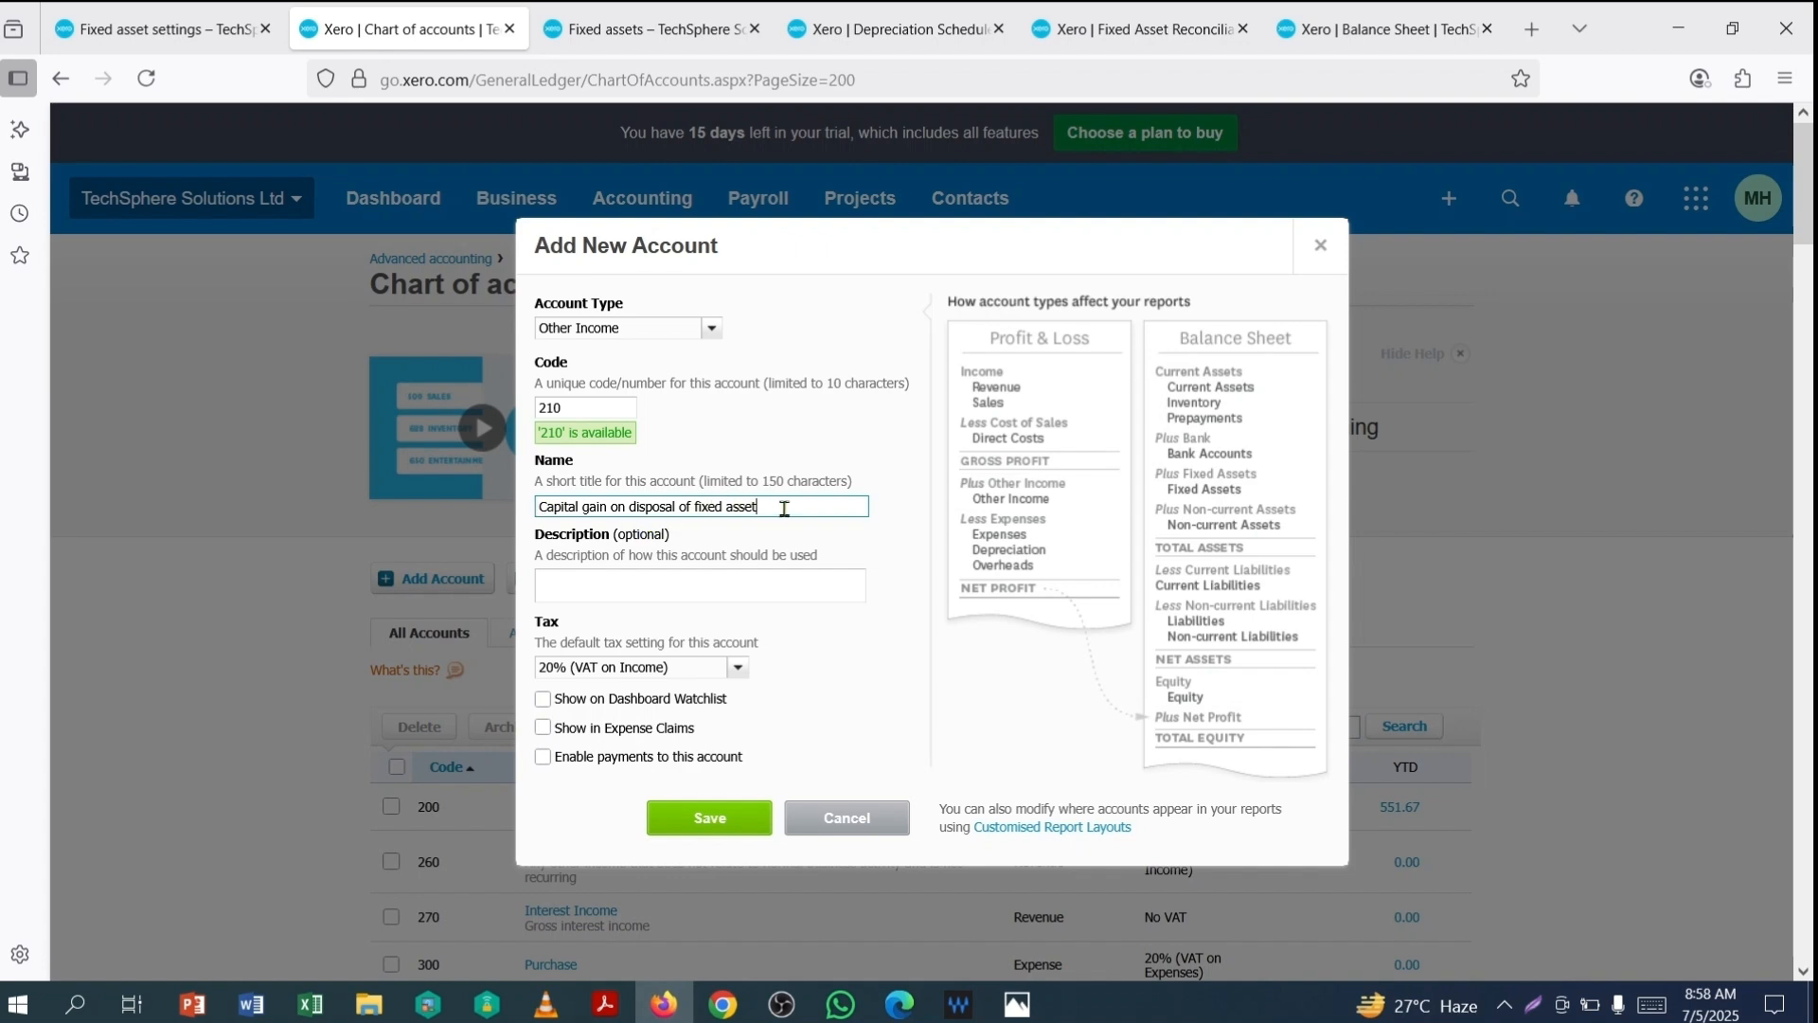
click(686, 589)
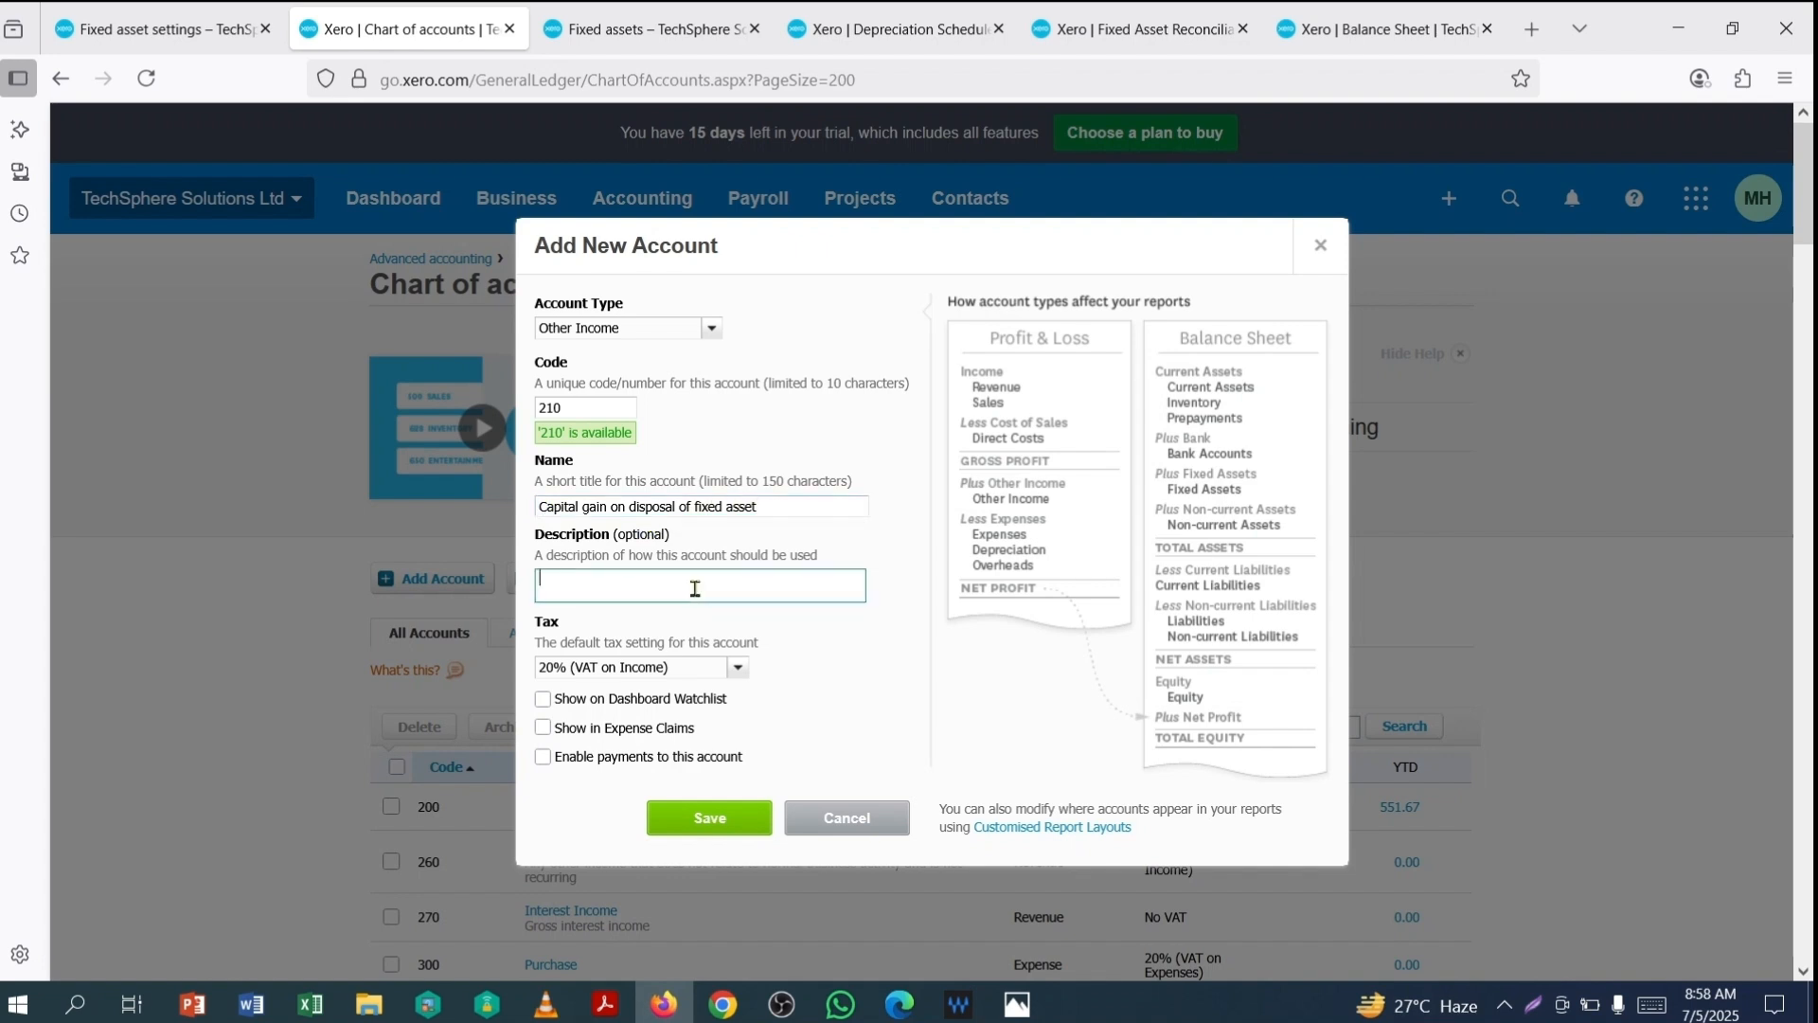
text(Gain over the cost value of fixed asset)
click(912, 632)
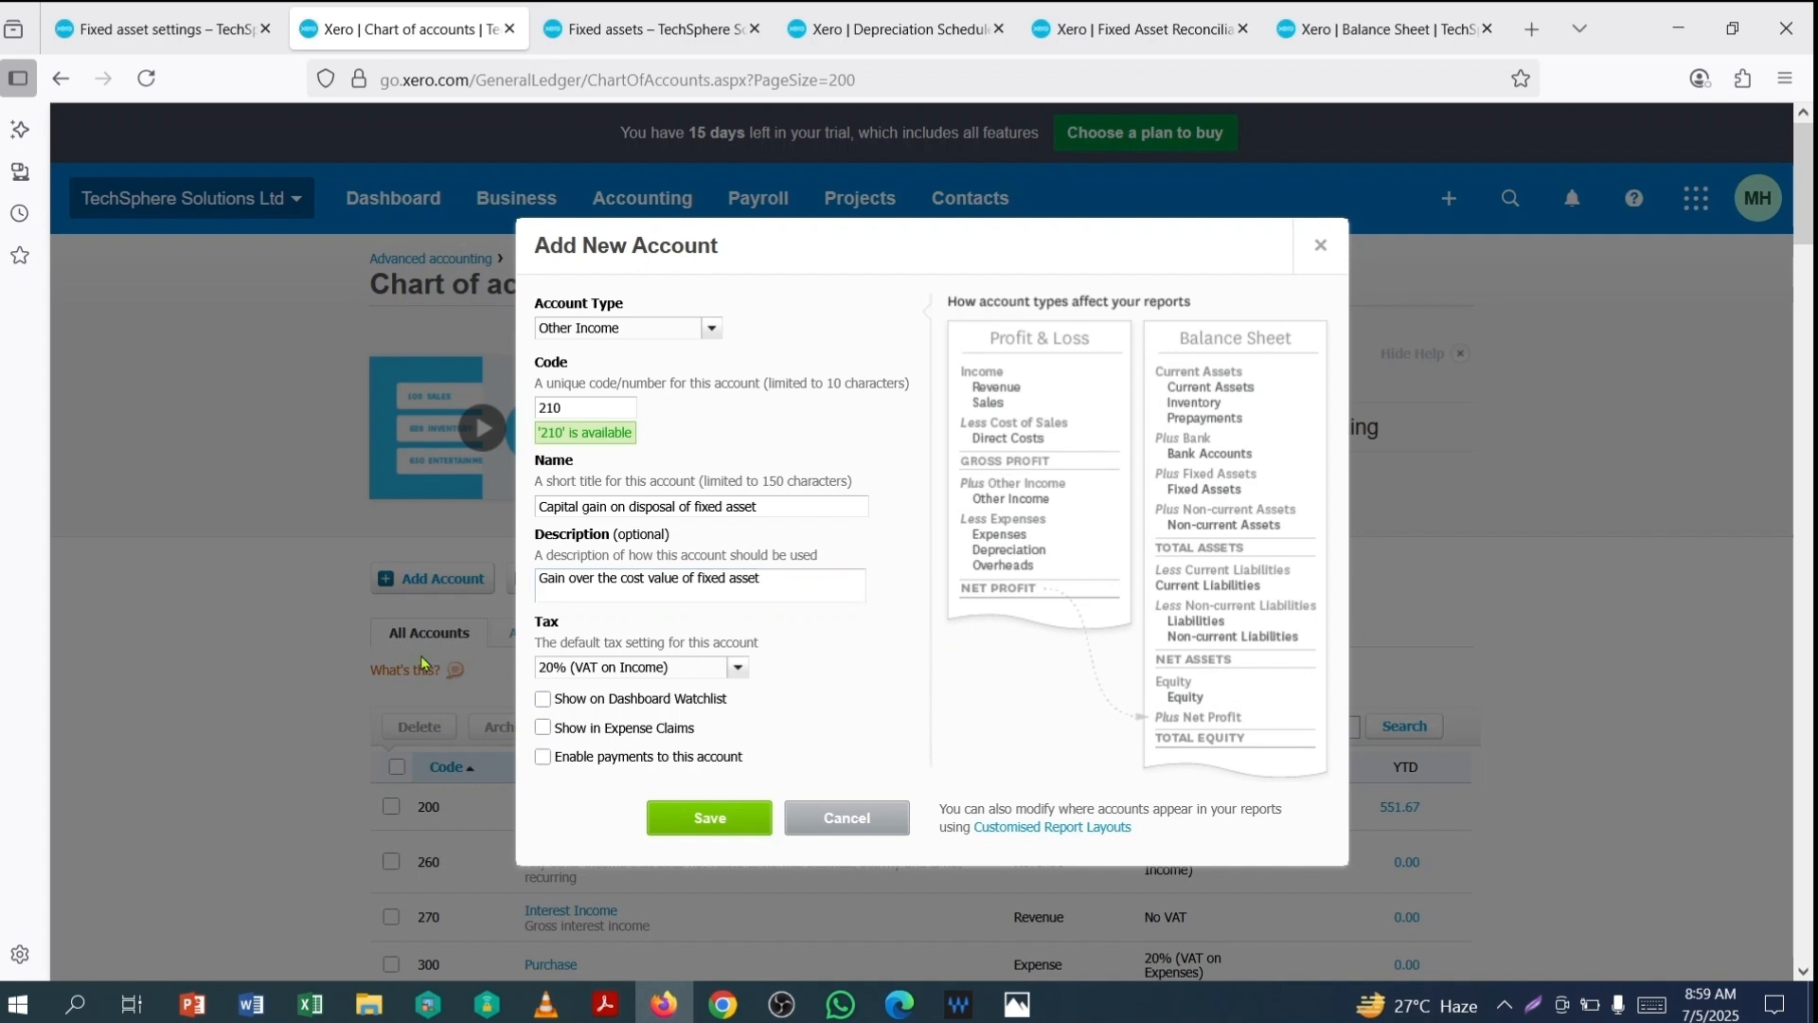
Step: Set the capital gain account's default tax to No VAT and save the account
click(738, 668)
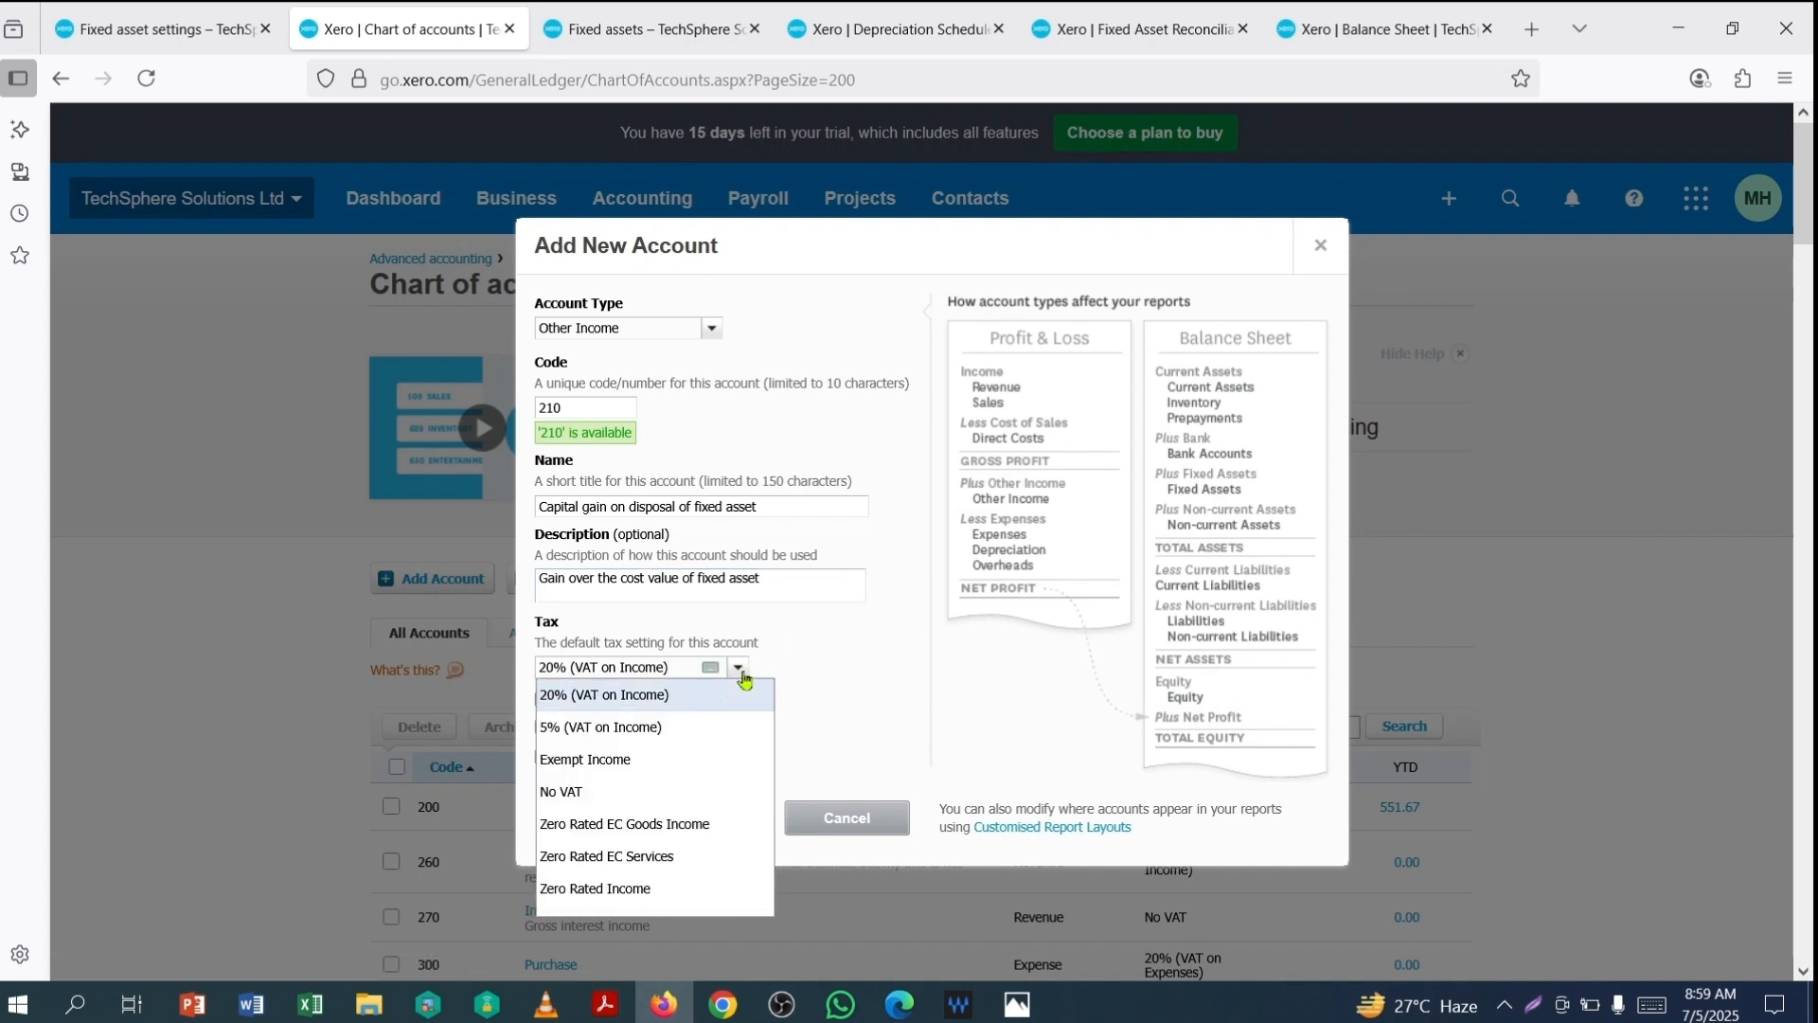
click(573, 794)
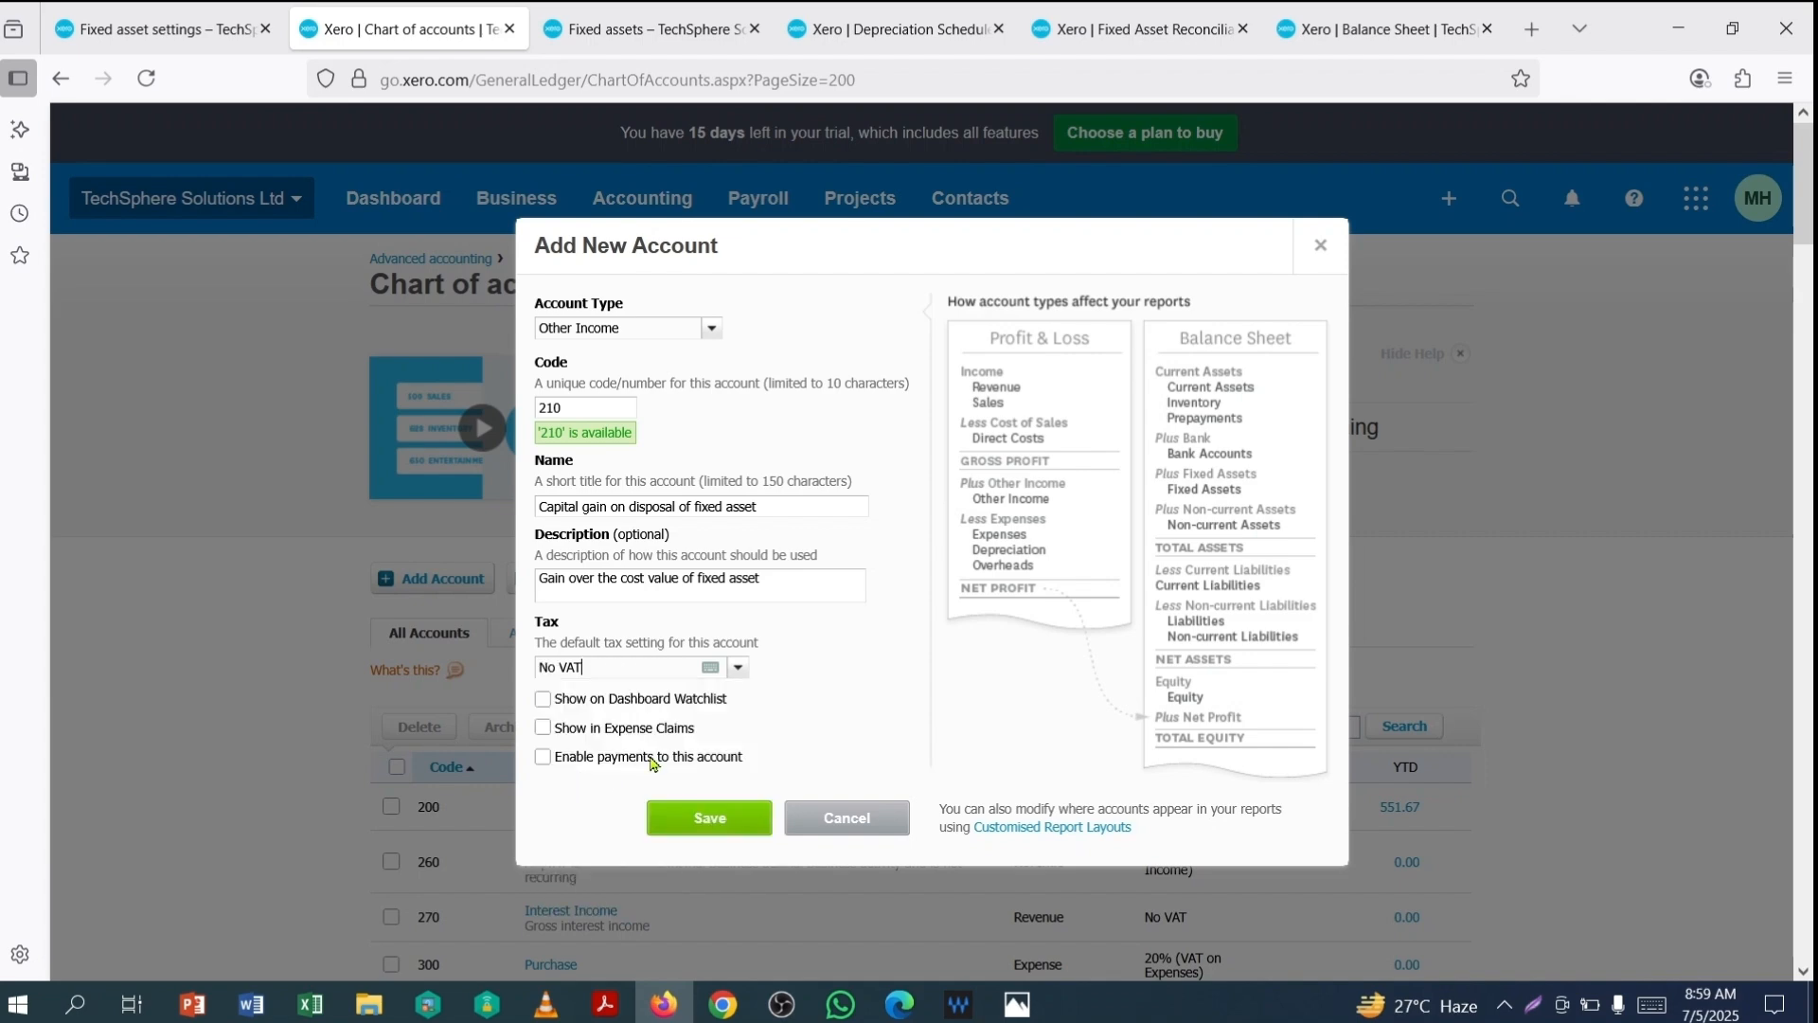
click(710, 817)
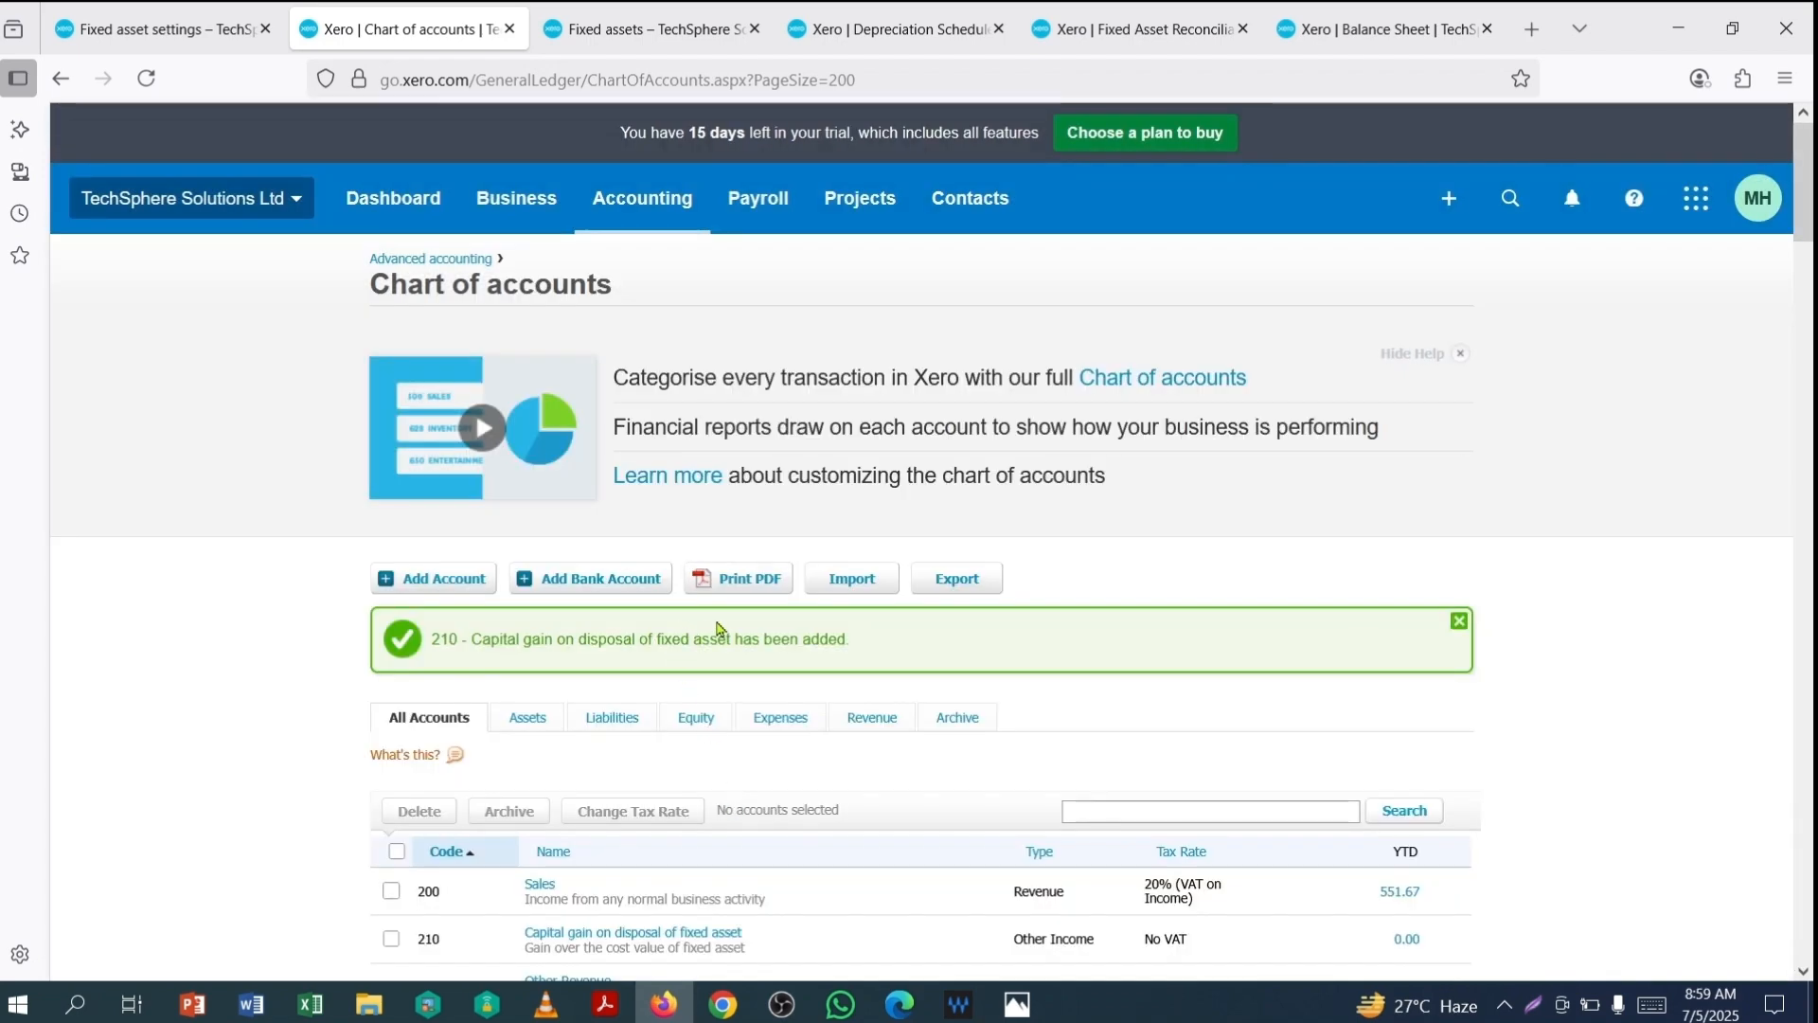
Step: Start another new account in the chart of accounts and set its type to Other Income
scroll(719, 629, down, 4)
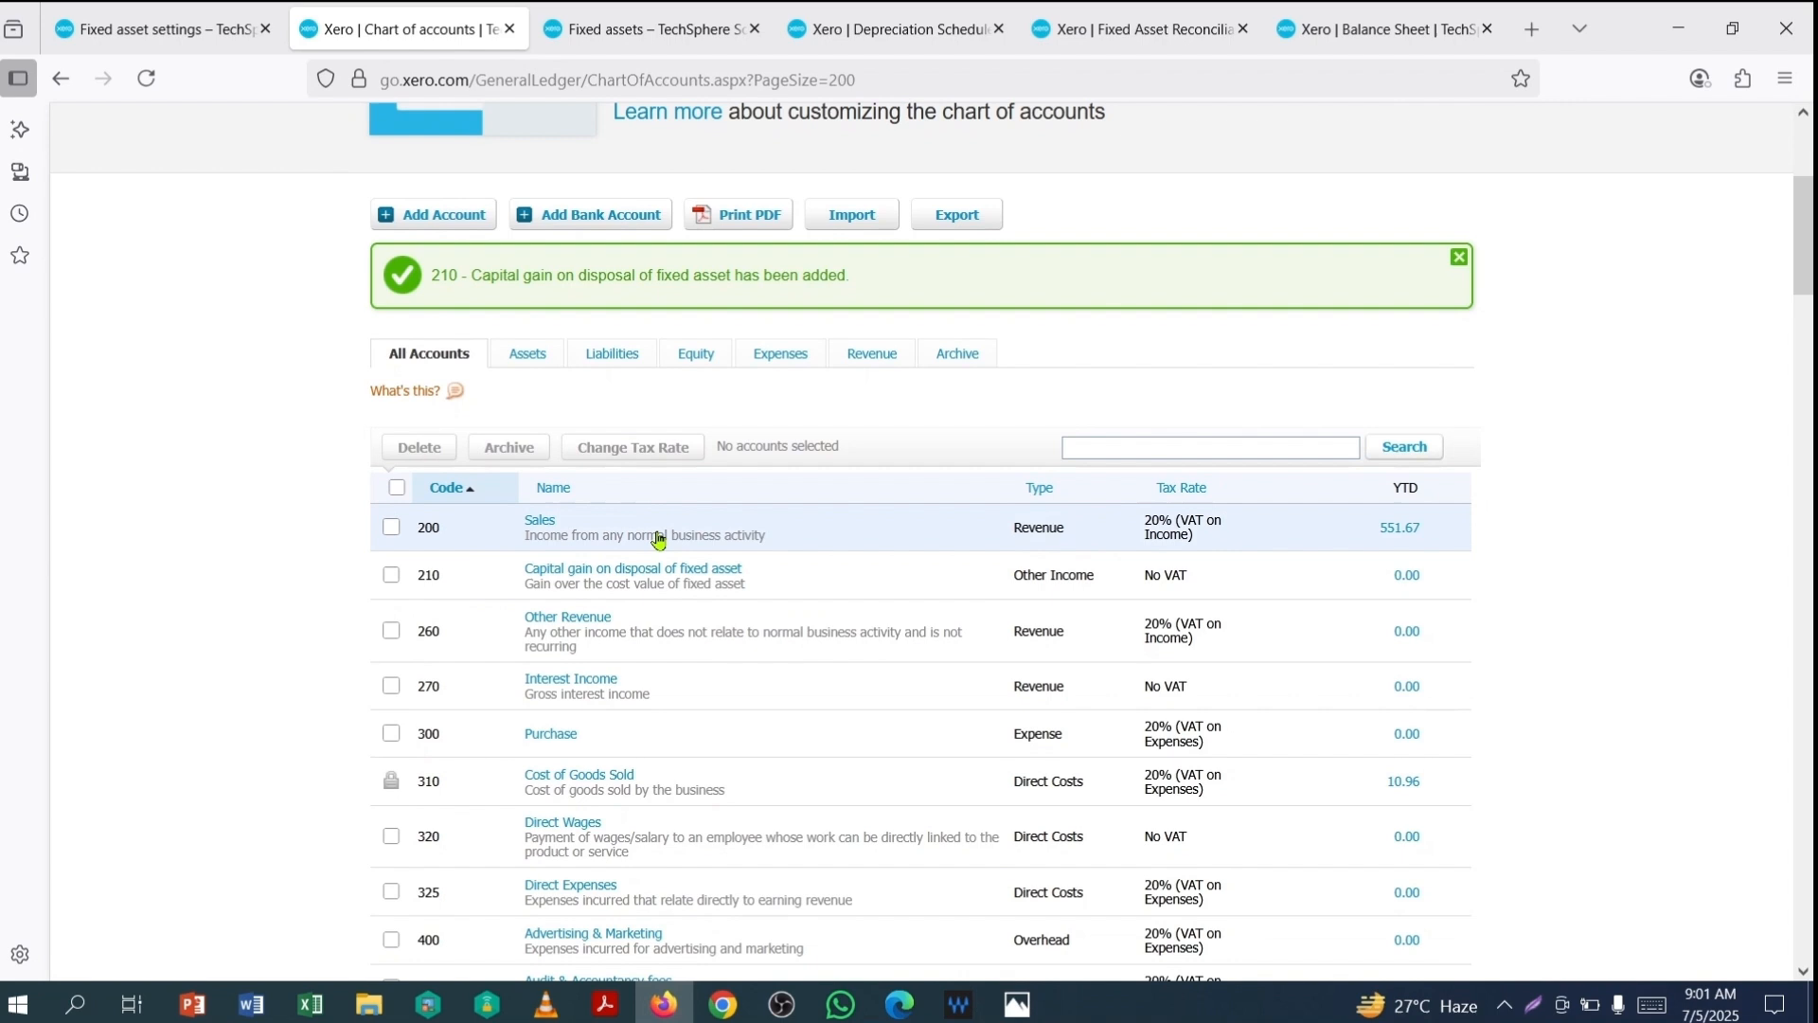
scroll(660, 537, up, 1)
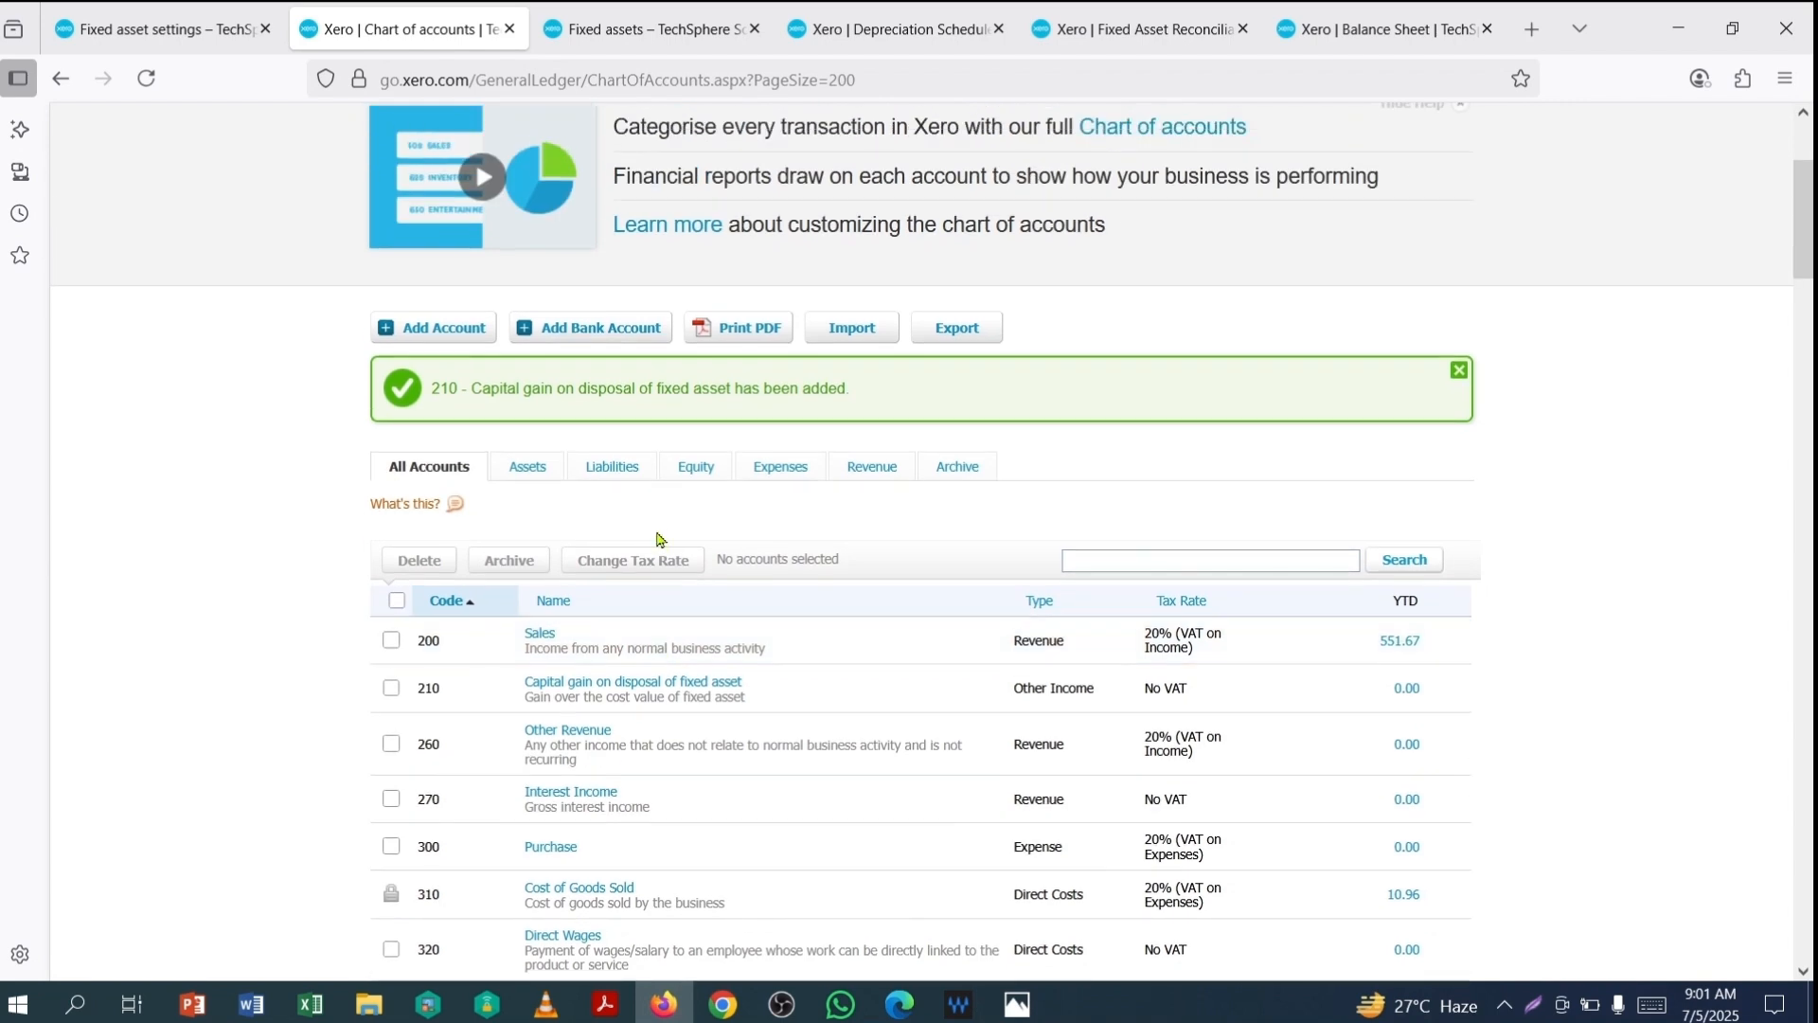
scroll(660, 538, up, 1)
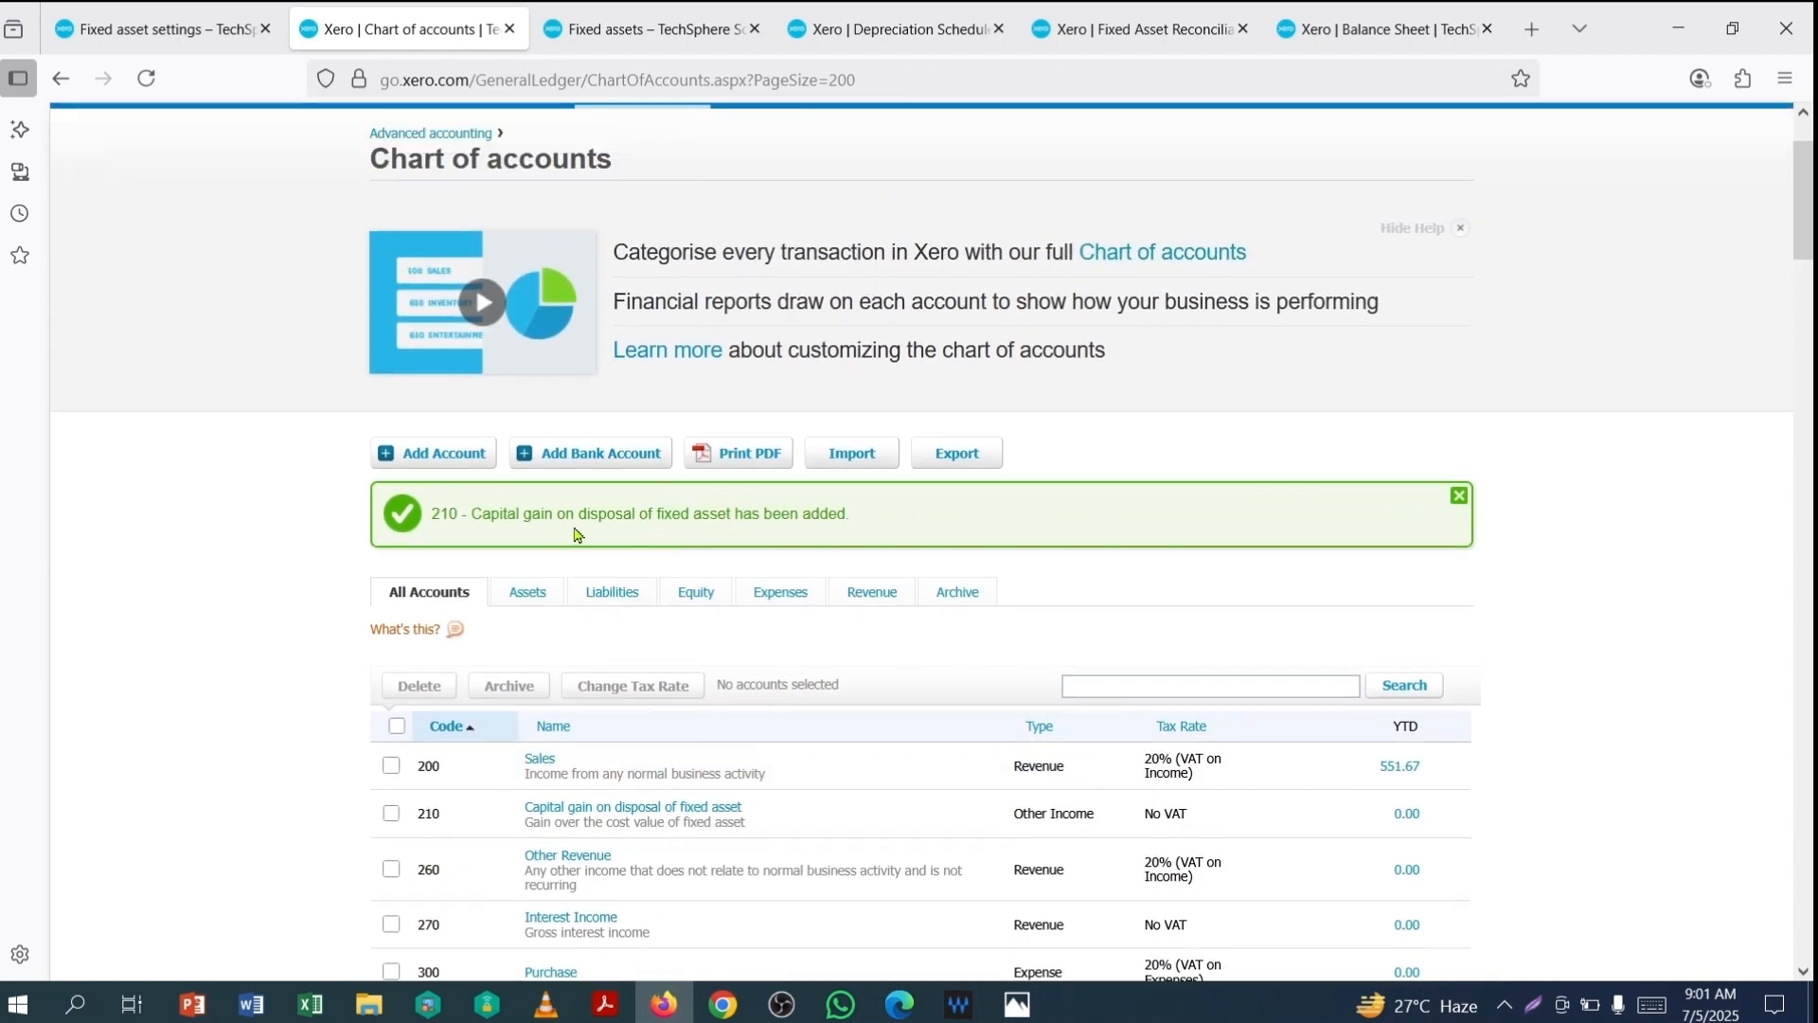
click(429, 458)
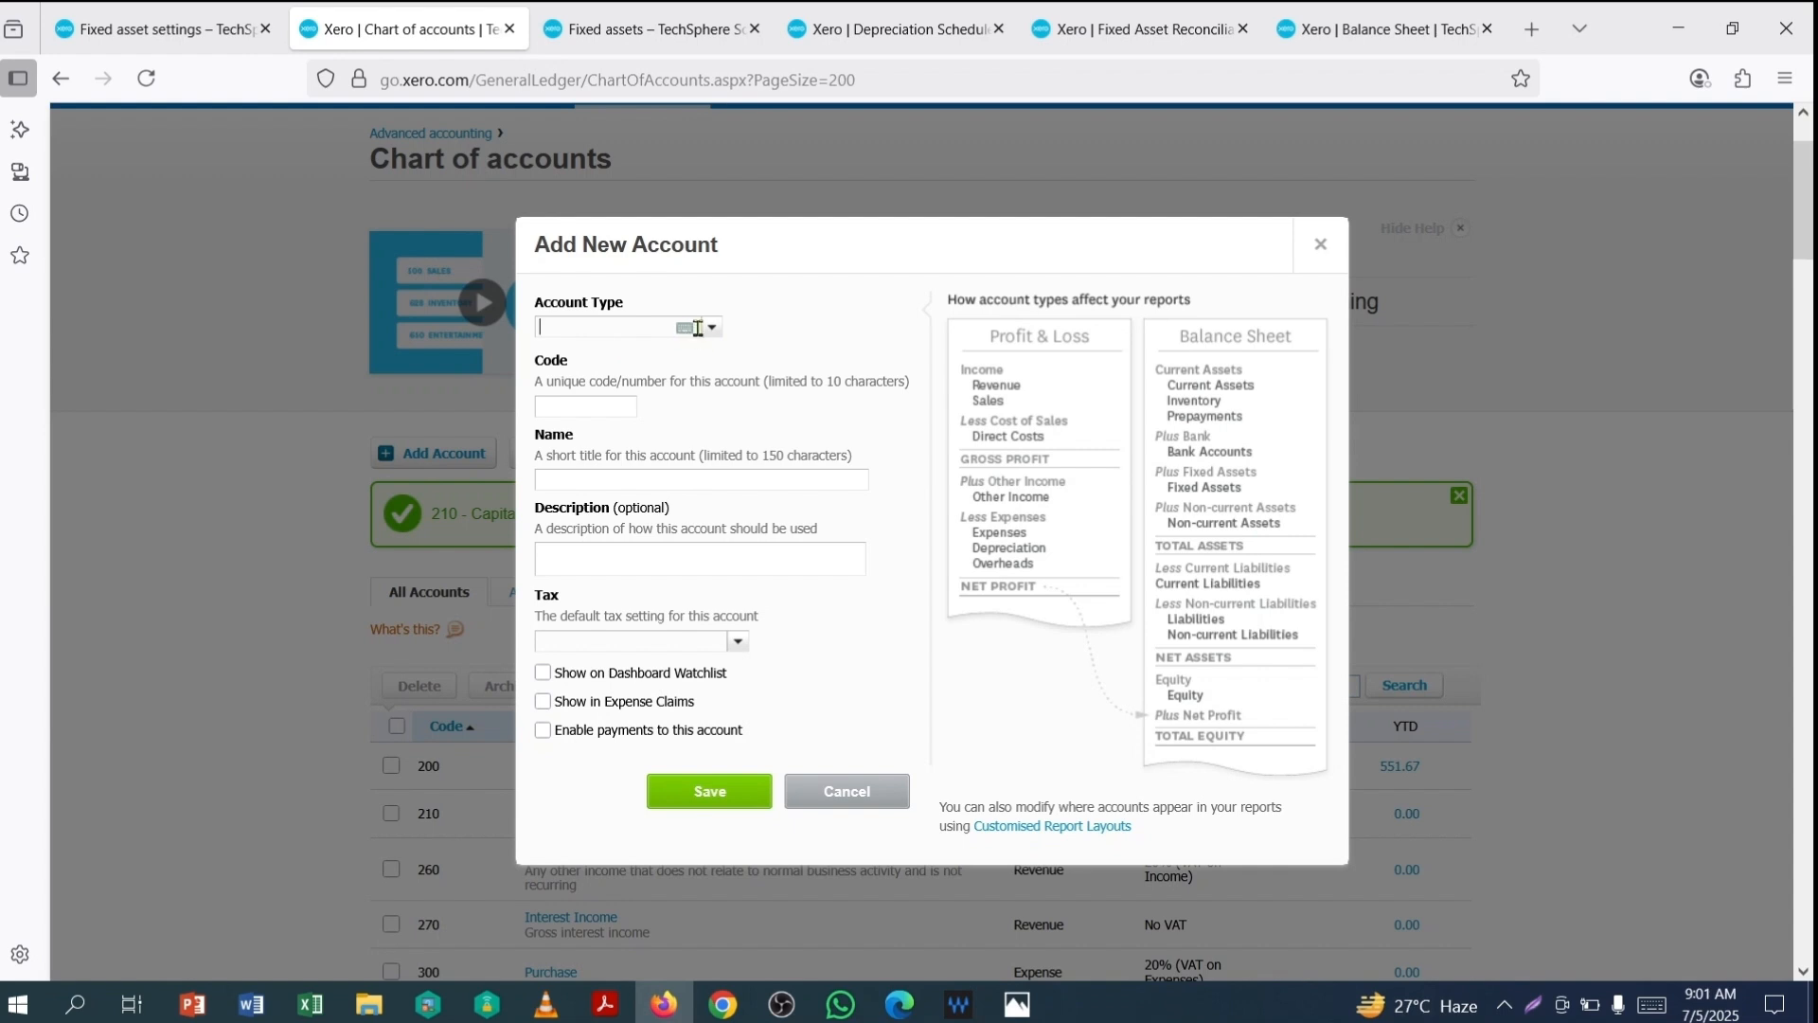
click(698, 328)
click(593, 478)
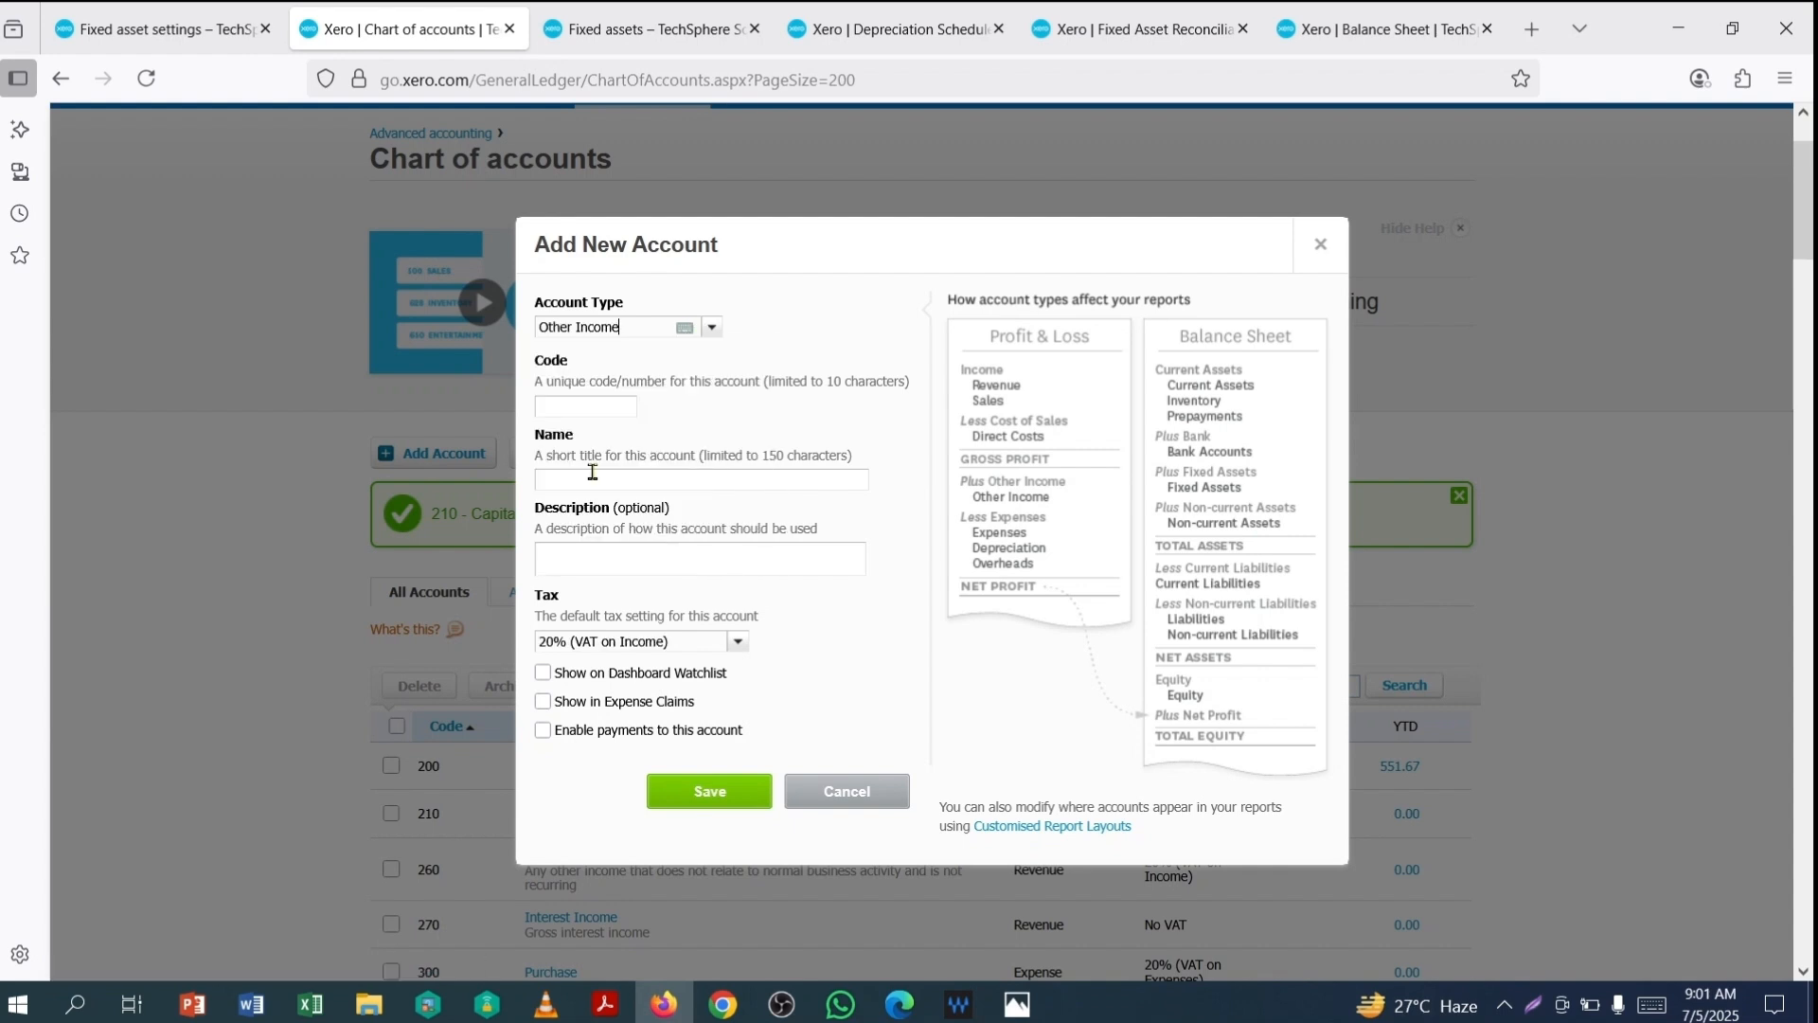
Step: Enter code 211, name "Gain on disposal of fixed asset" and description "Gain over book value or WDV or carrying value" for the new account
click(609, 406)
text(211)
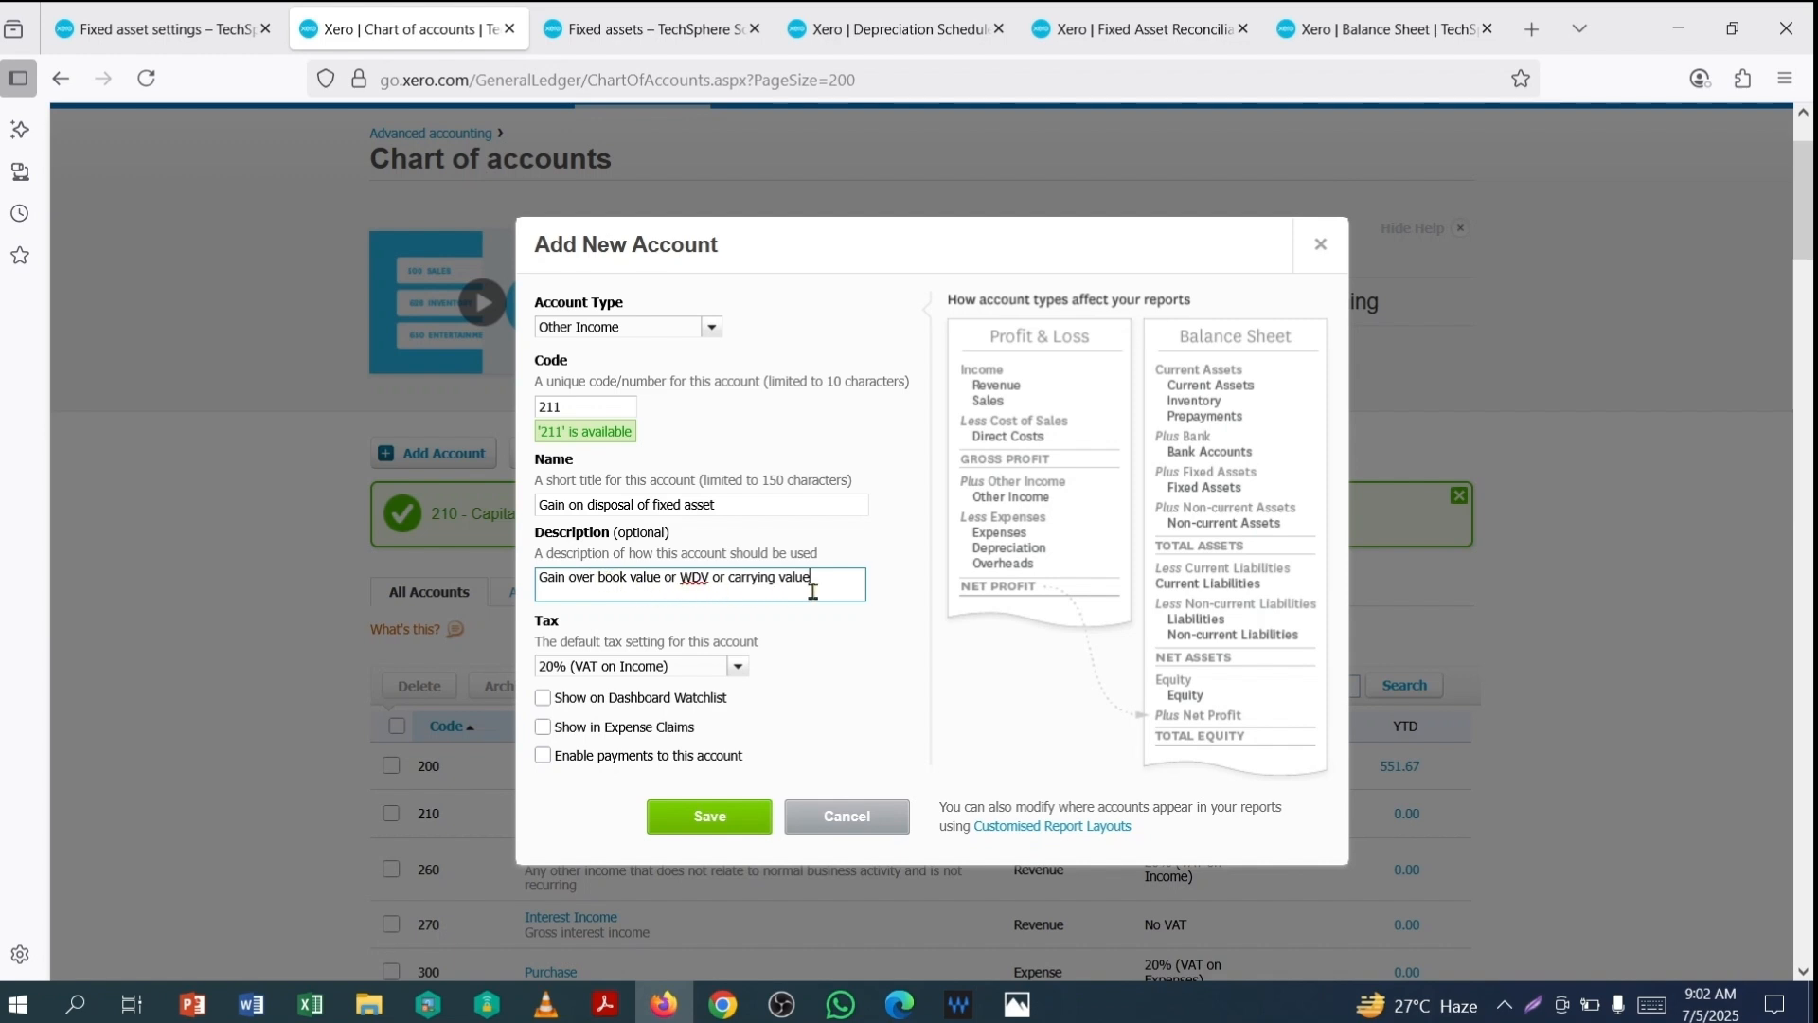
click(911, 646)
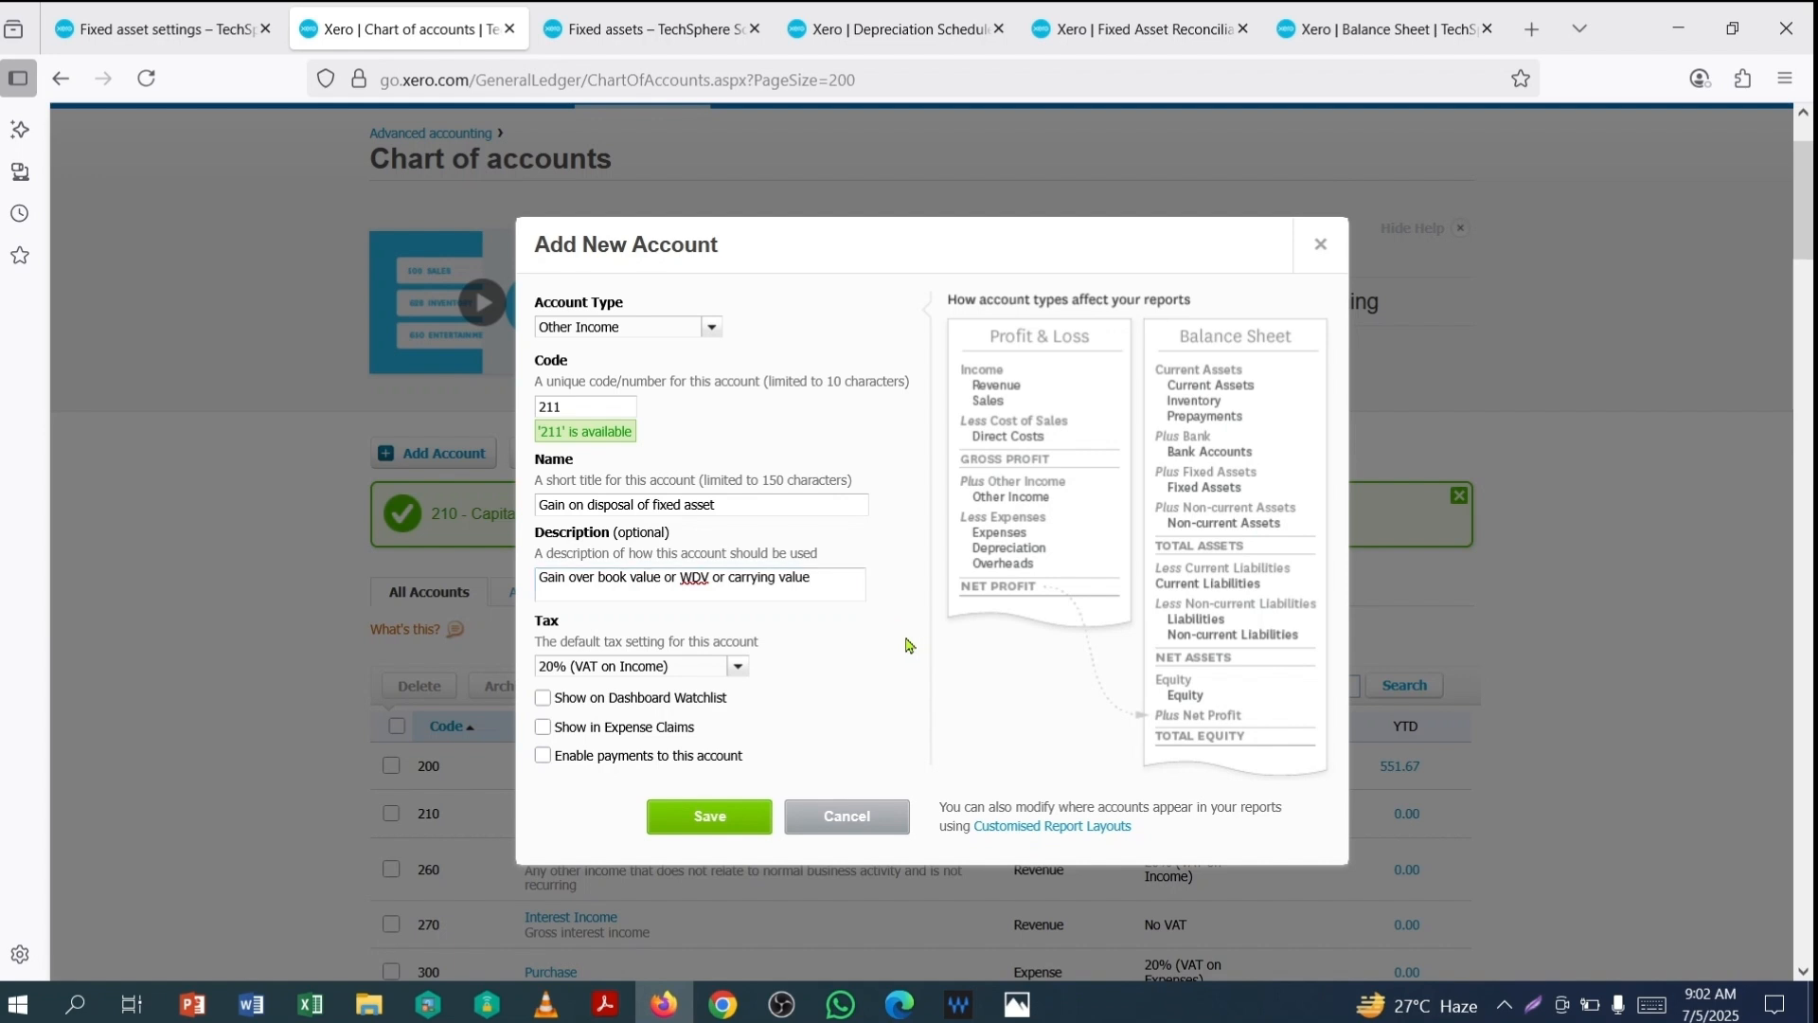
Step: Set the default tax of the gain on disposal account to No VAT and save the account
click(739, 669)
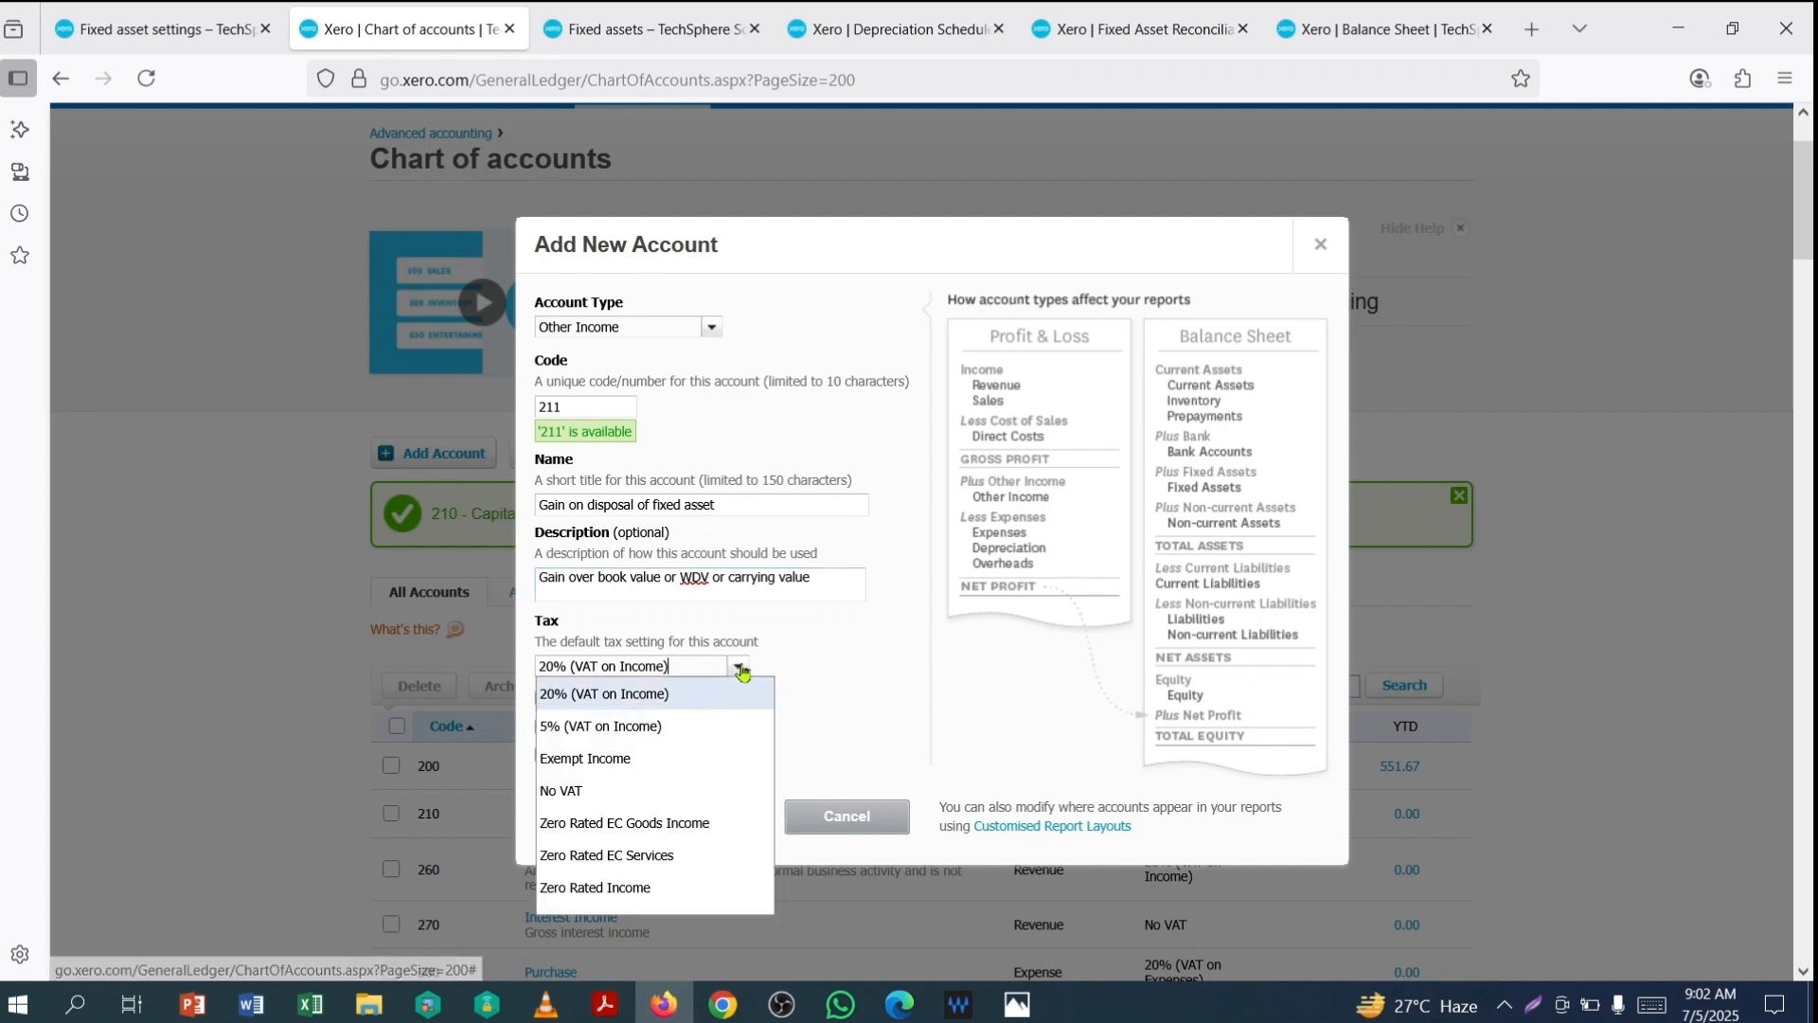
click(572, 791)
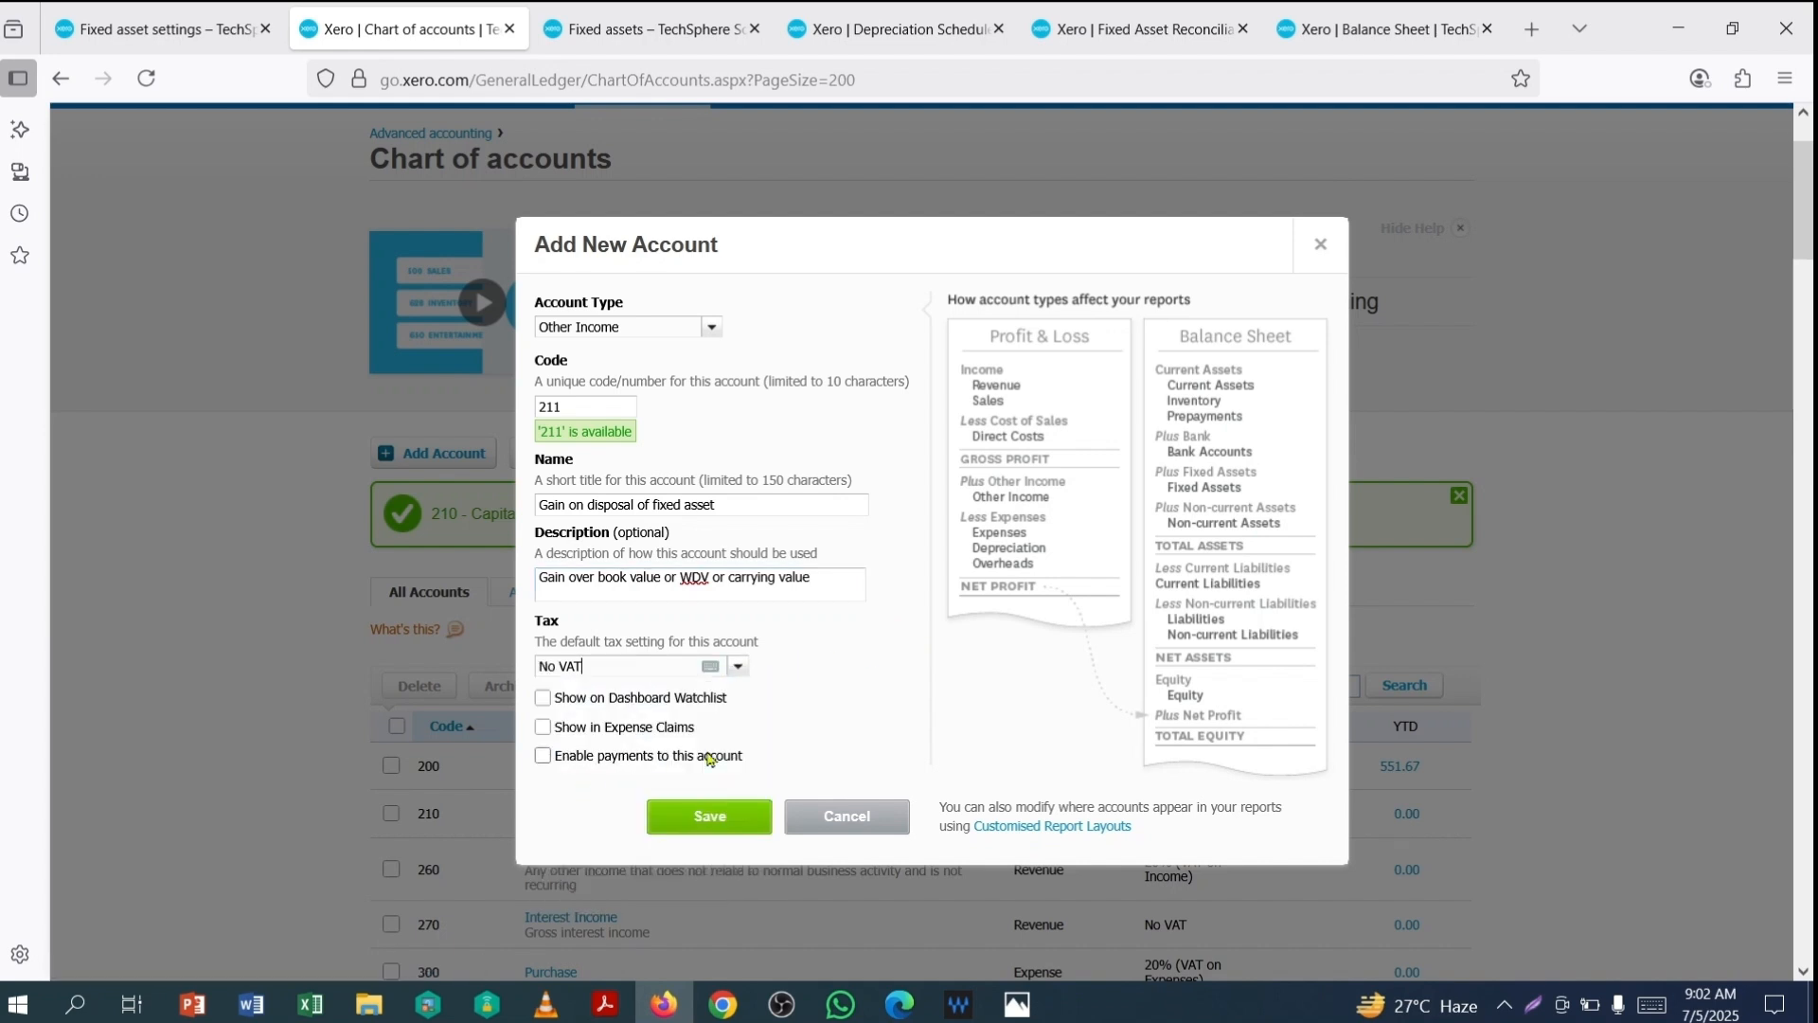
click(700, 818)
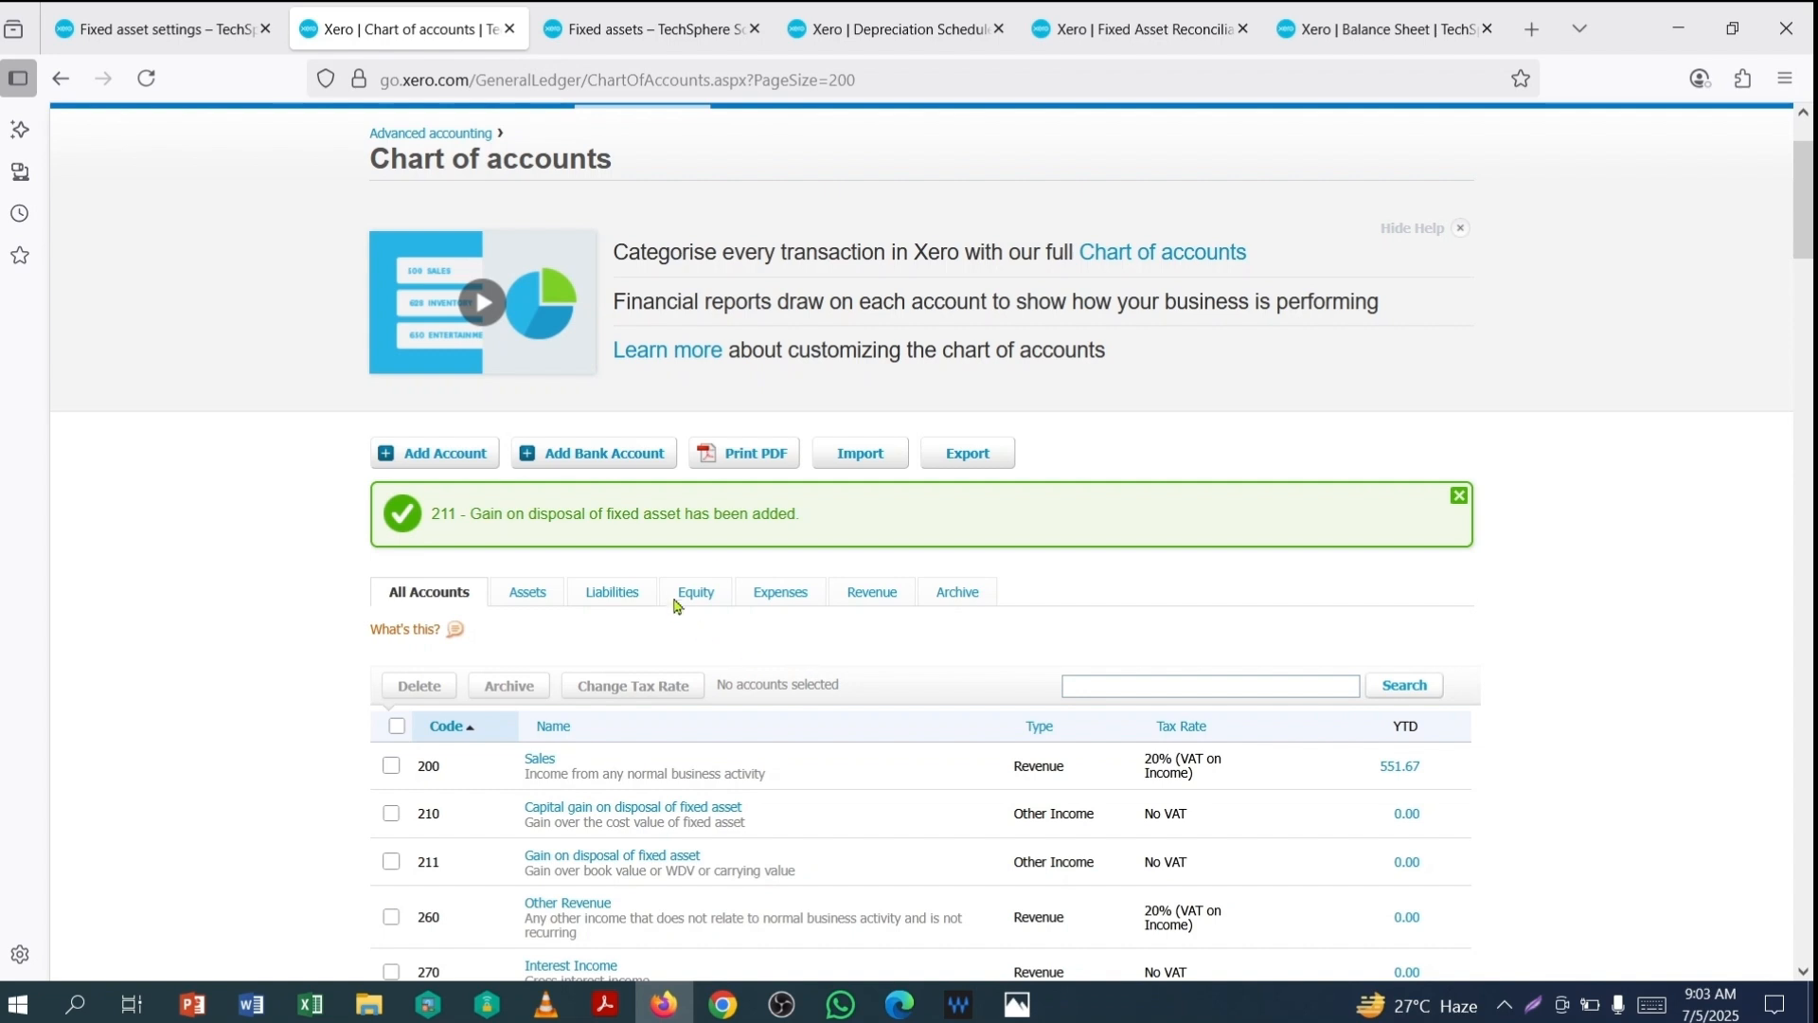
Step: Start adding another account to the chart of accounts with the account type Overhead
click(422, 464)
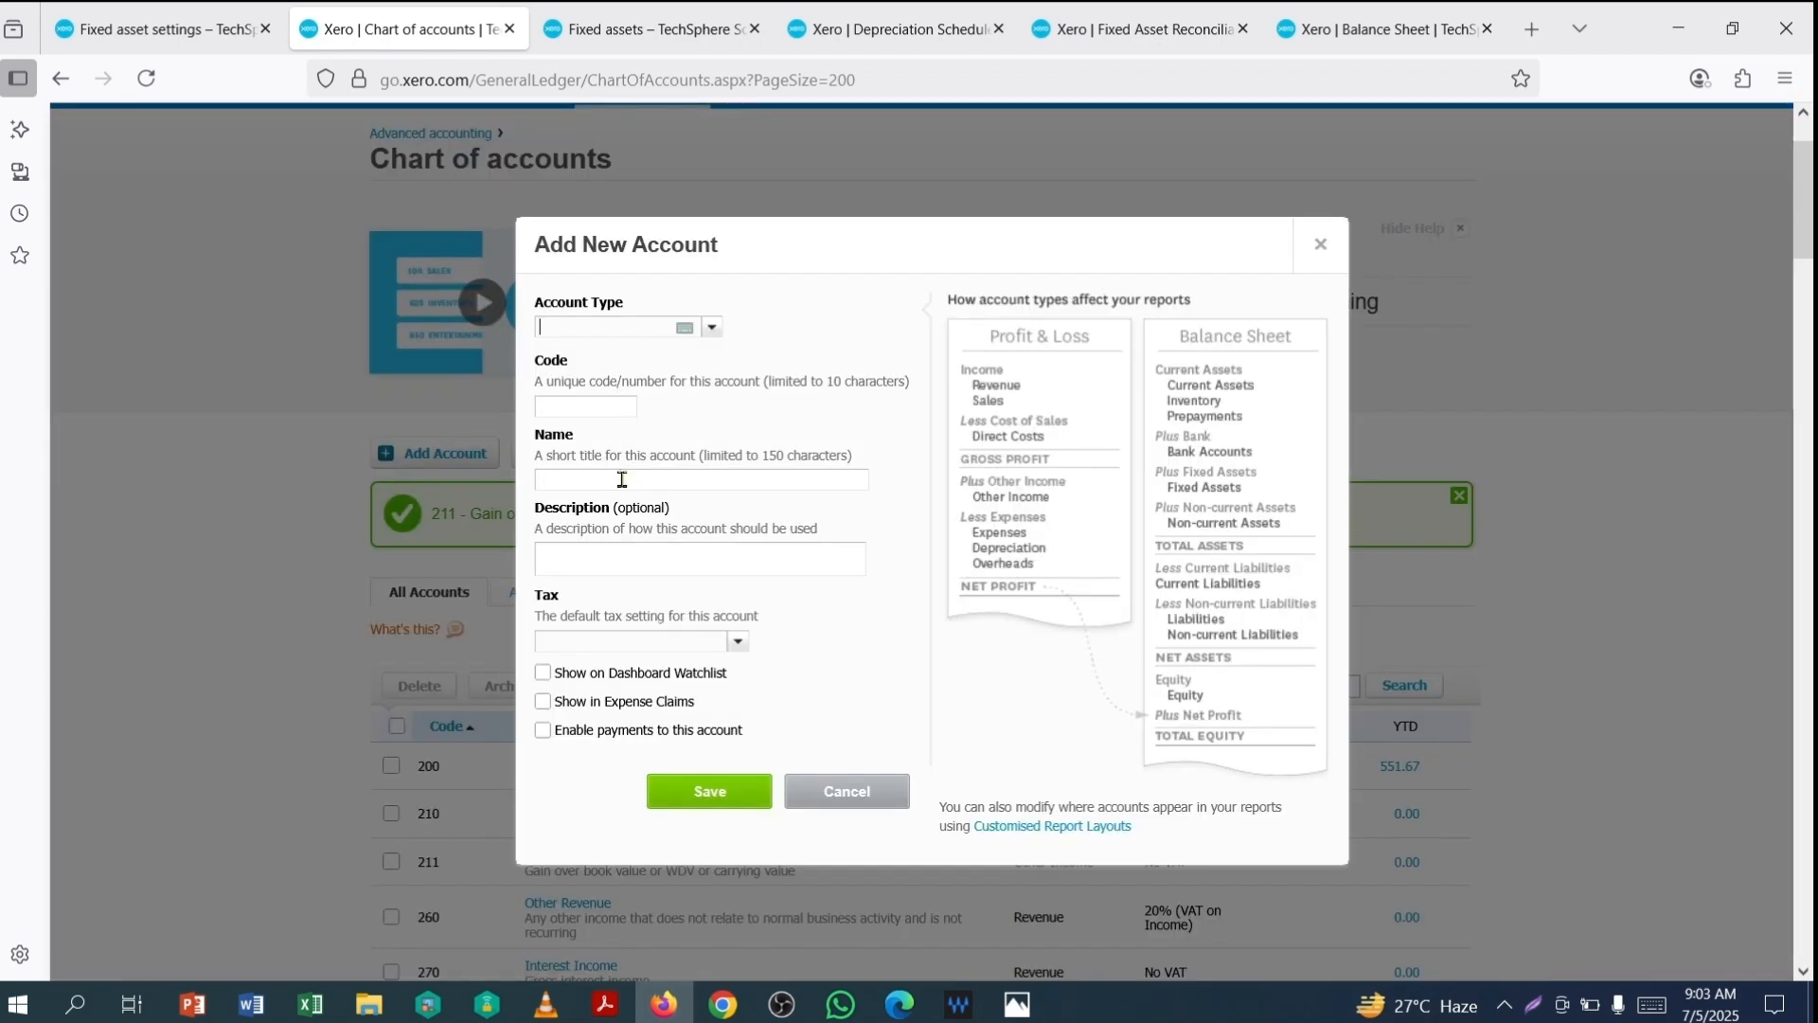
click(709, 331)
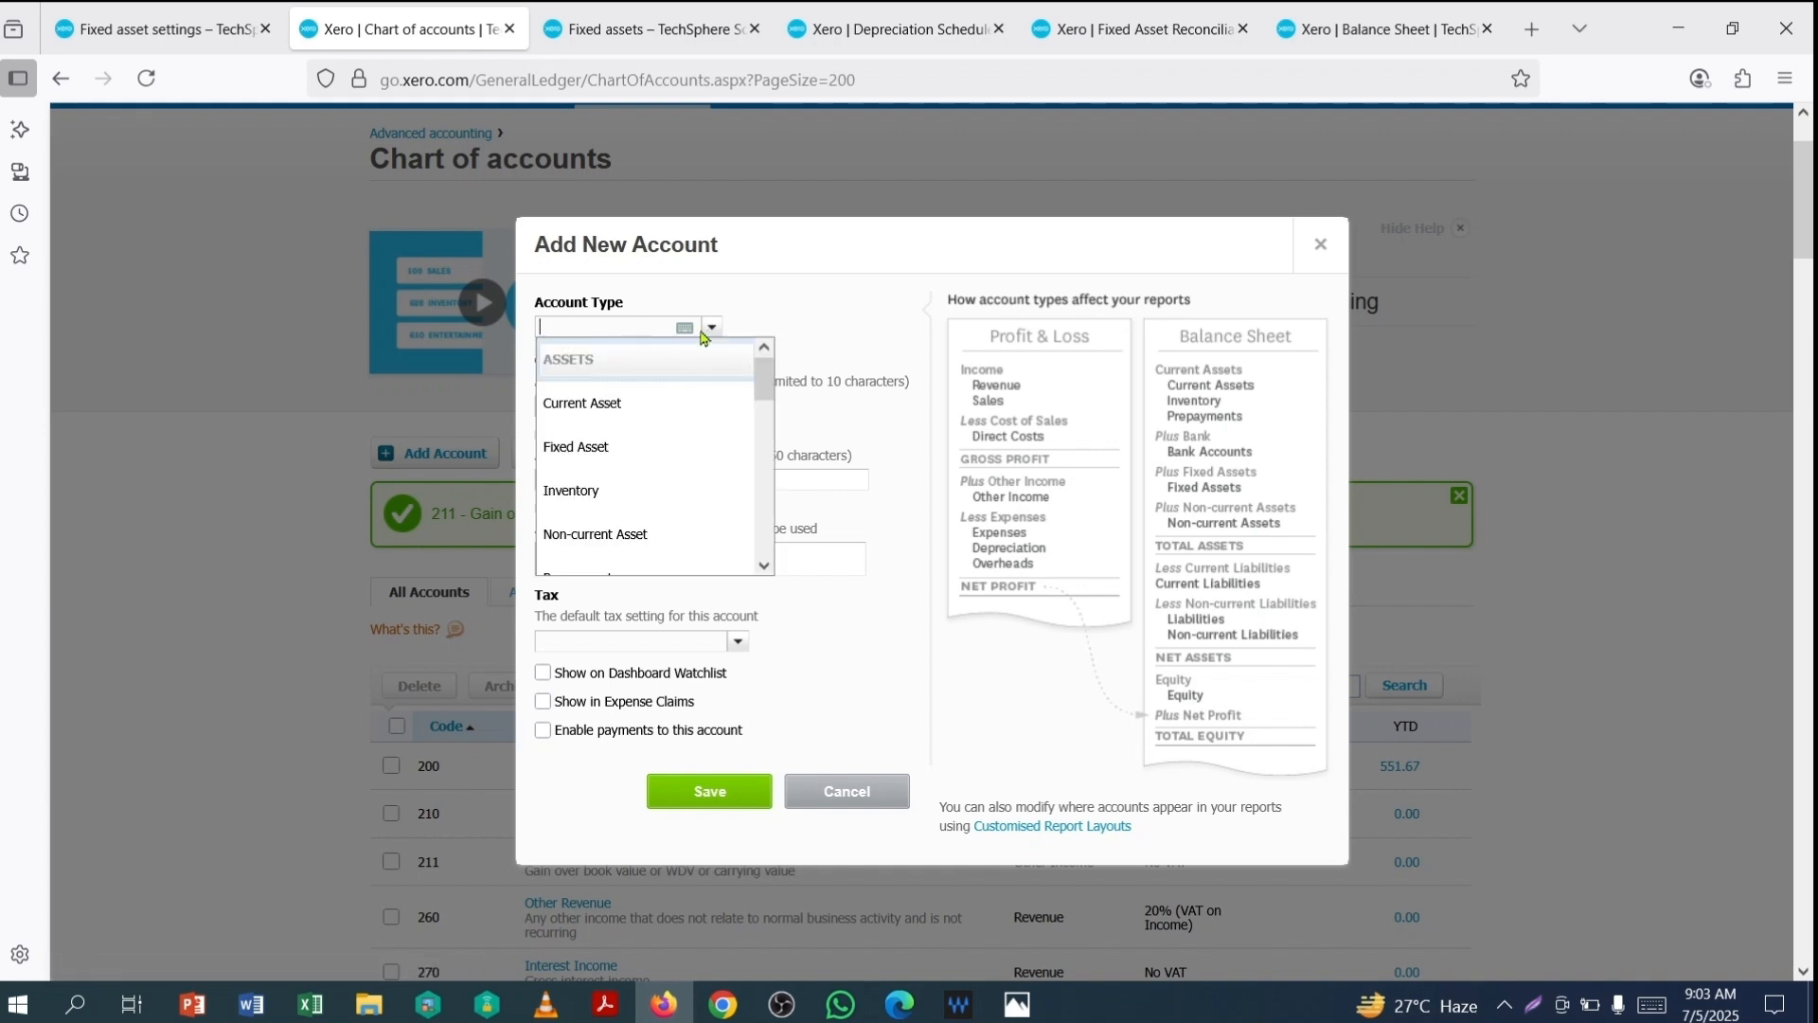
scroll(585, 497, down, 5)
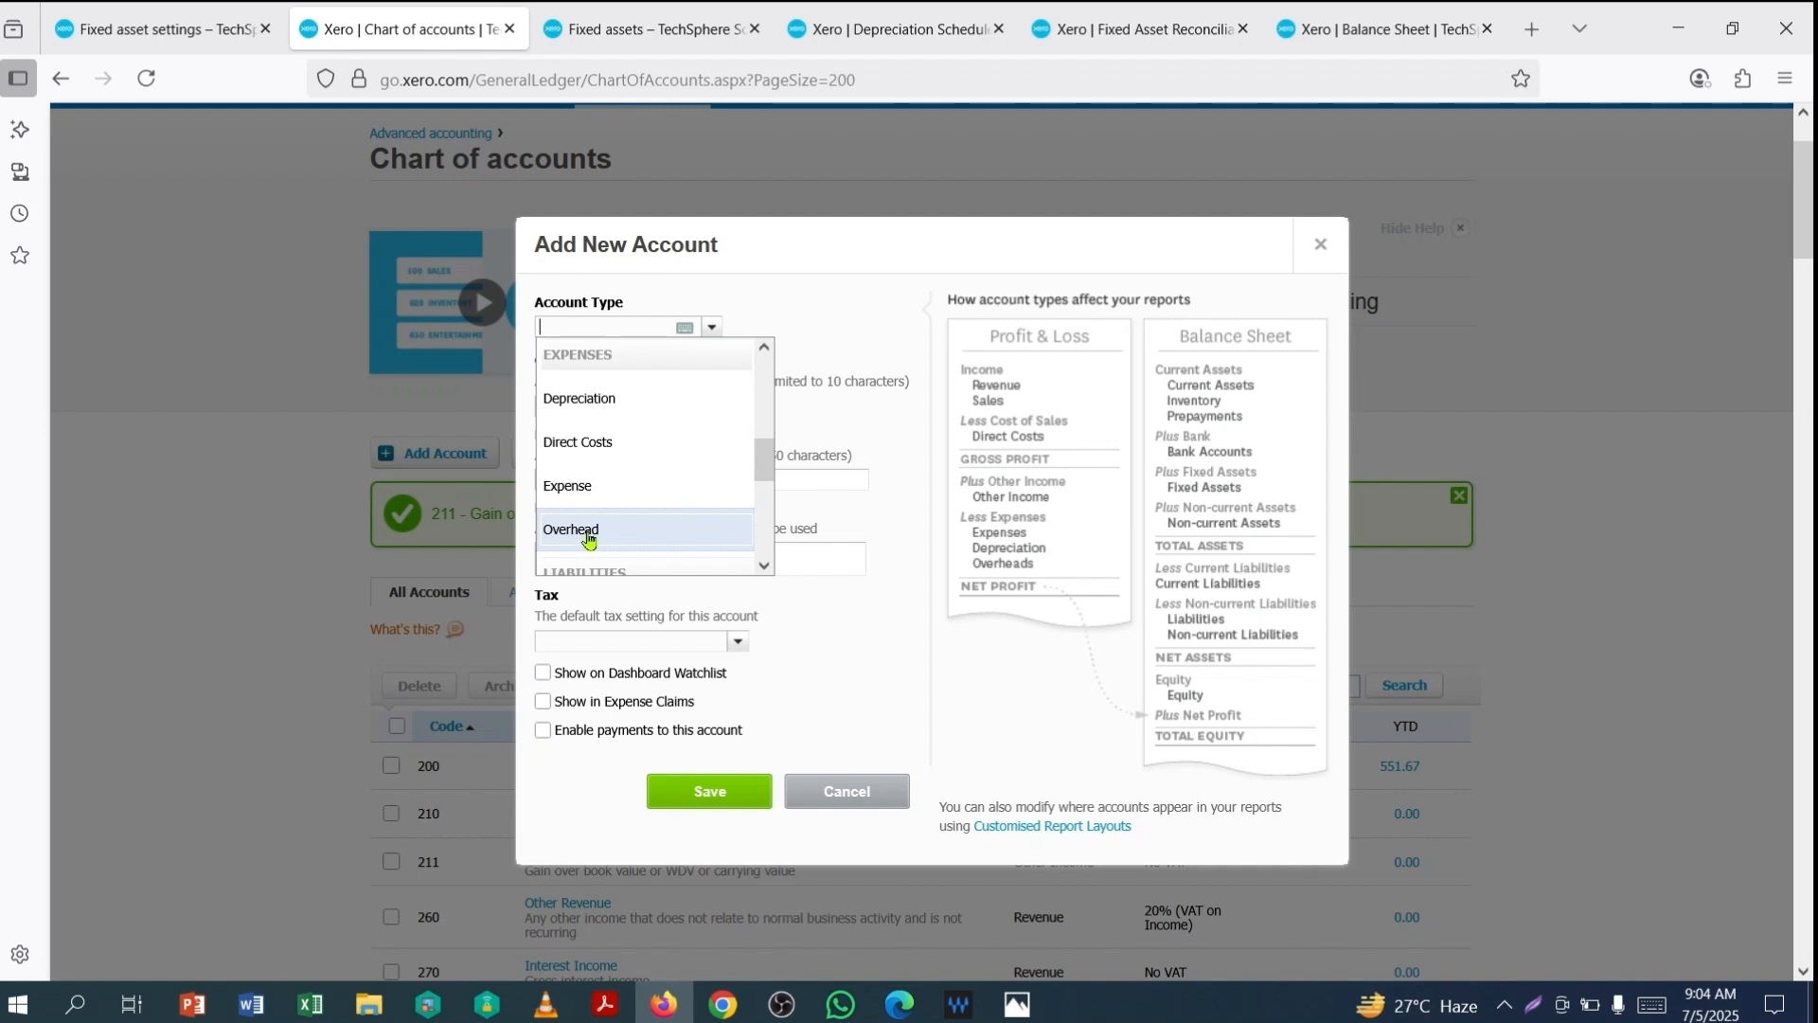
click(588, 530)
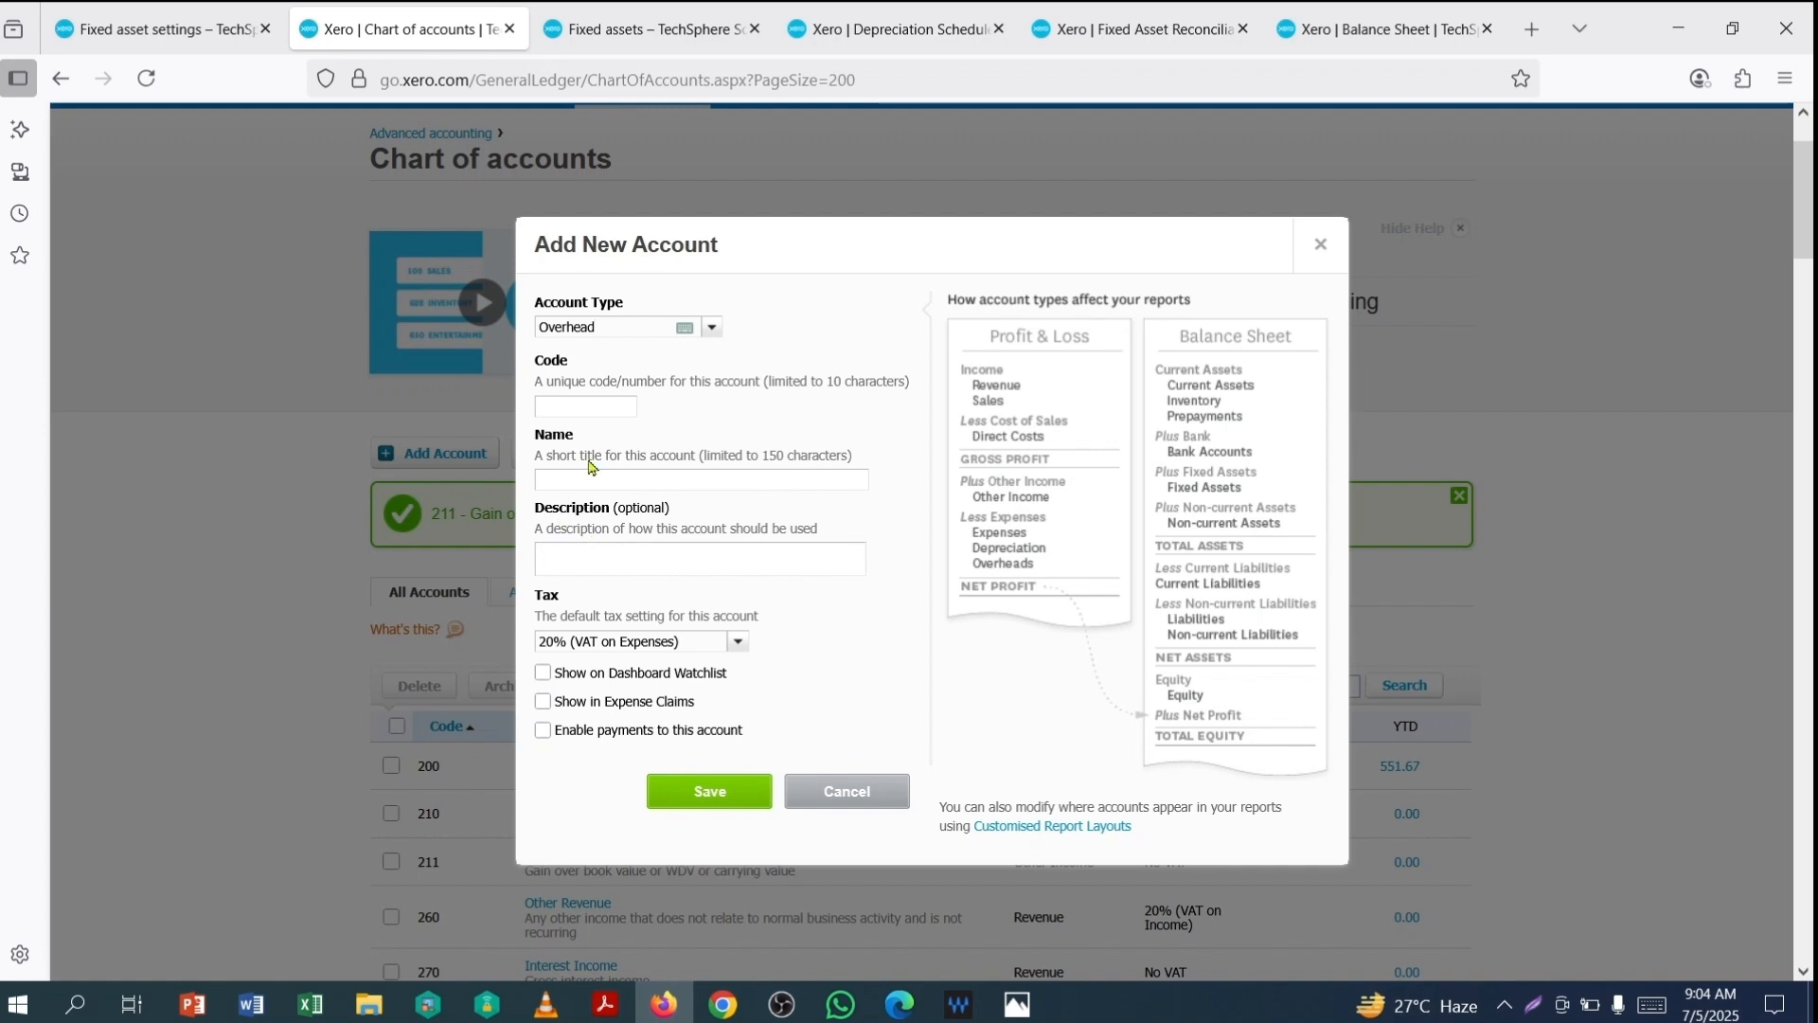
Step: Enter code 402 for the Overhead account, with "Loss on disposal of fixed asset" as both its name and its description
click(595, 407)
text(402)
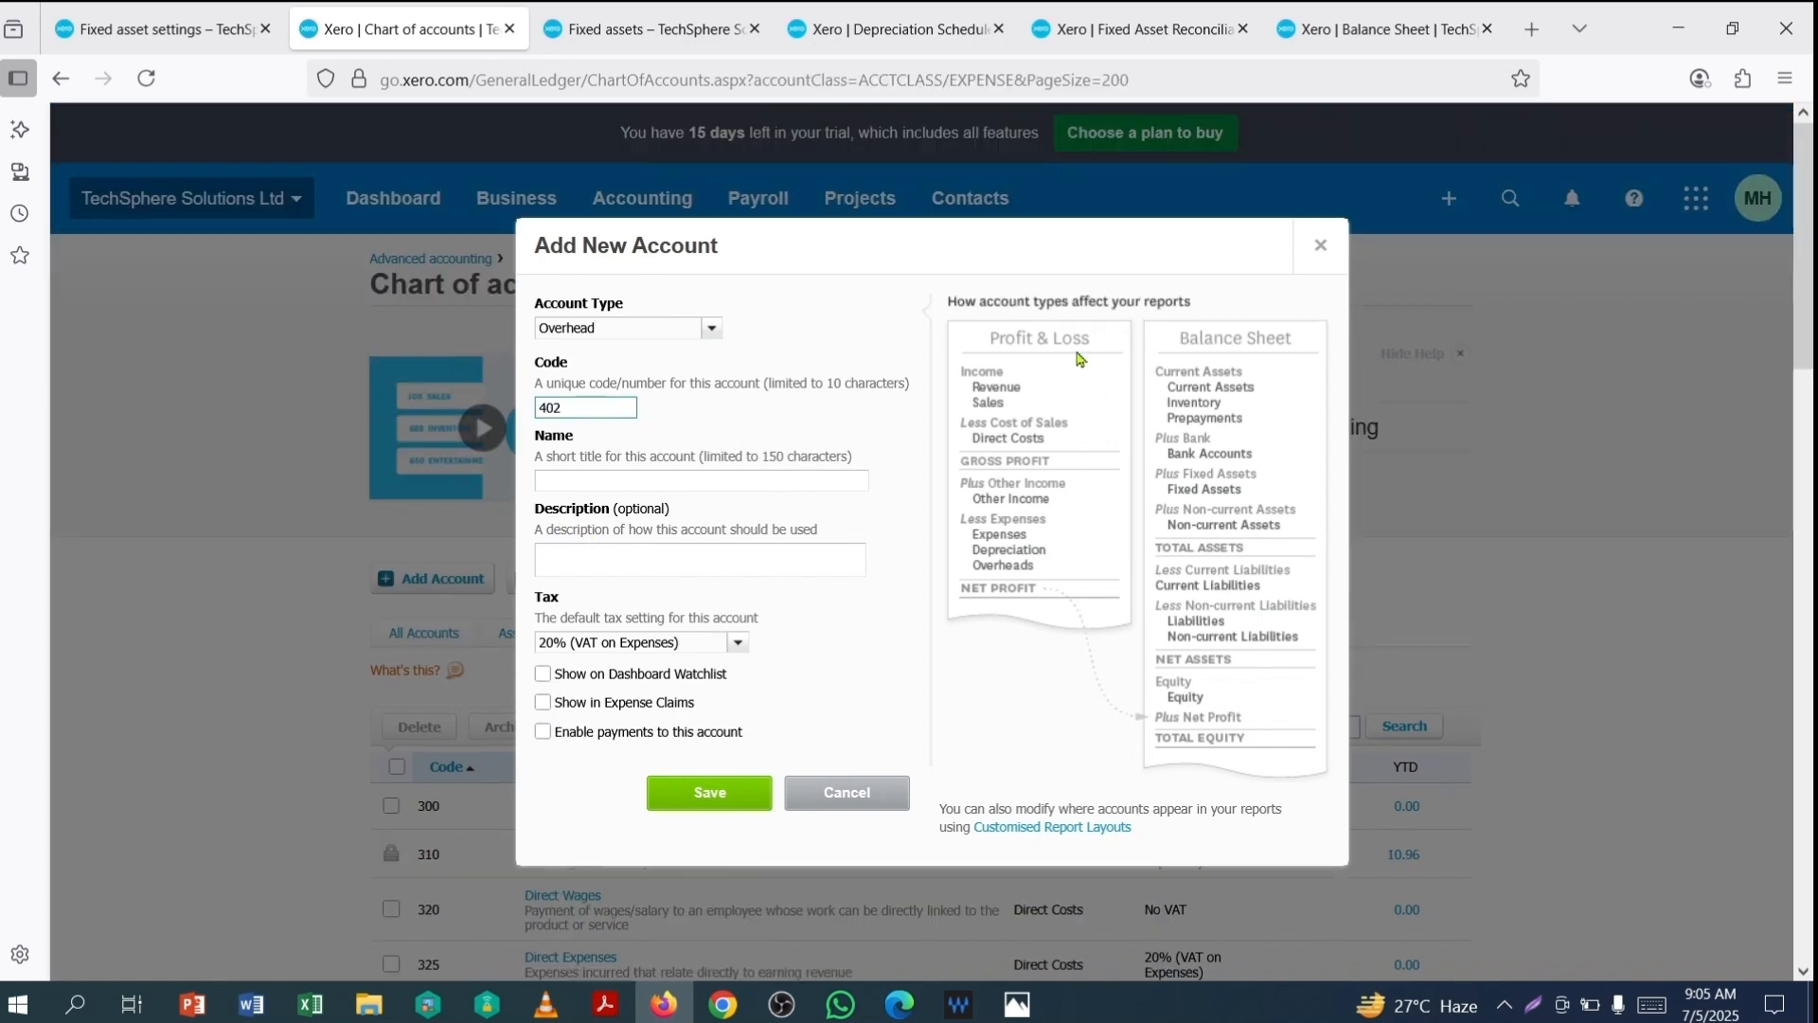
click(653, 482)
text(Loss on disposal of fixed asset)
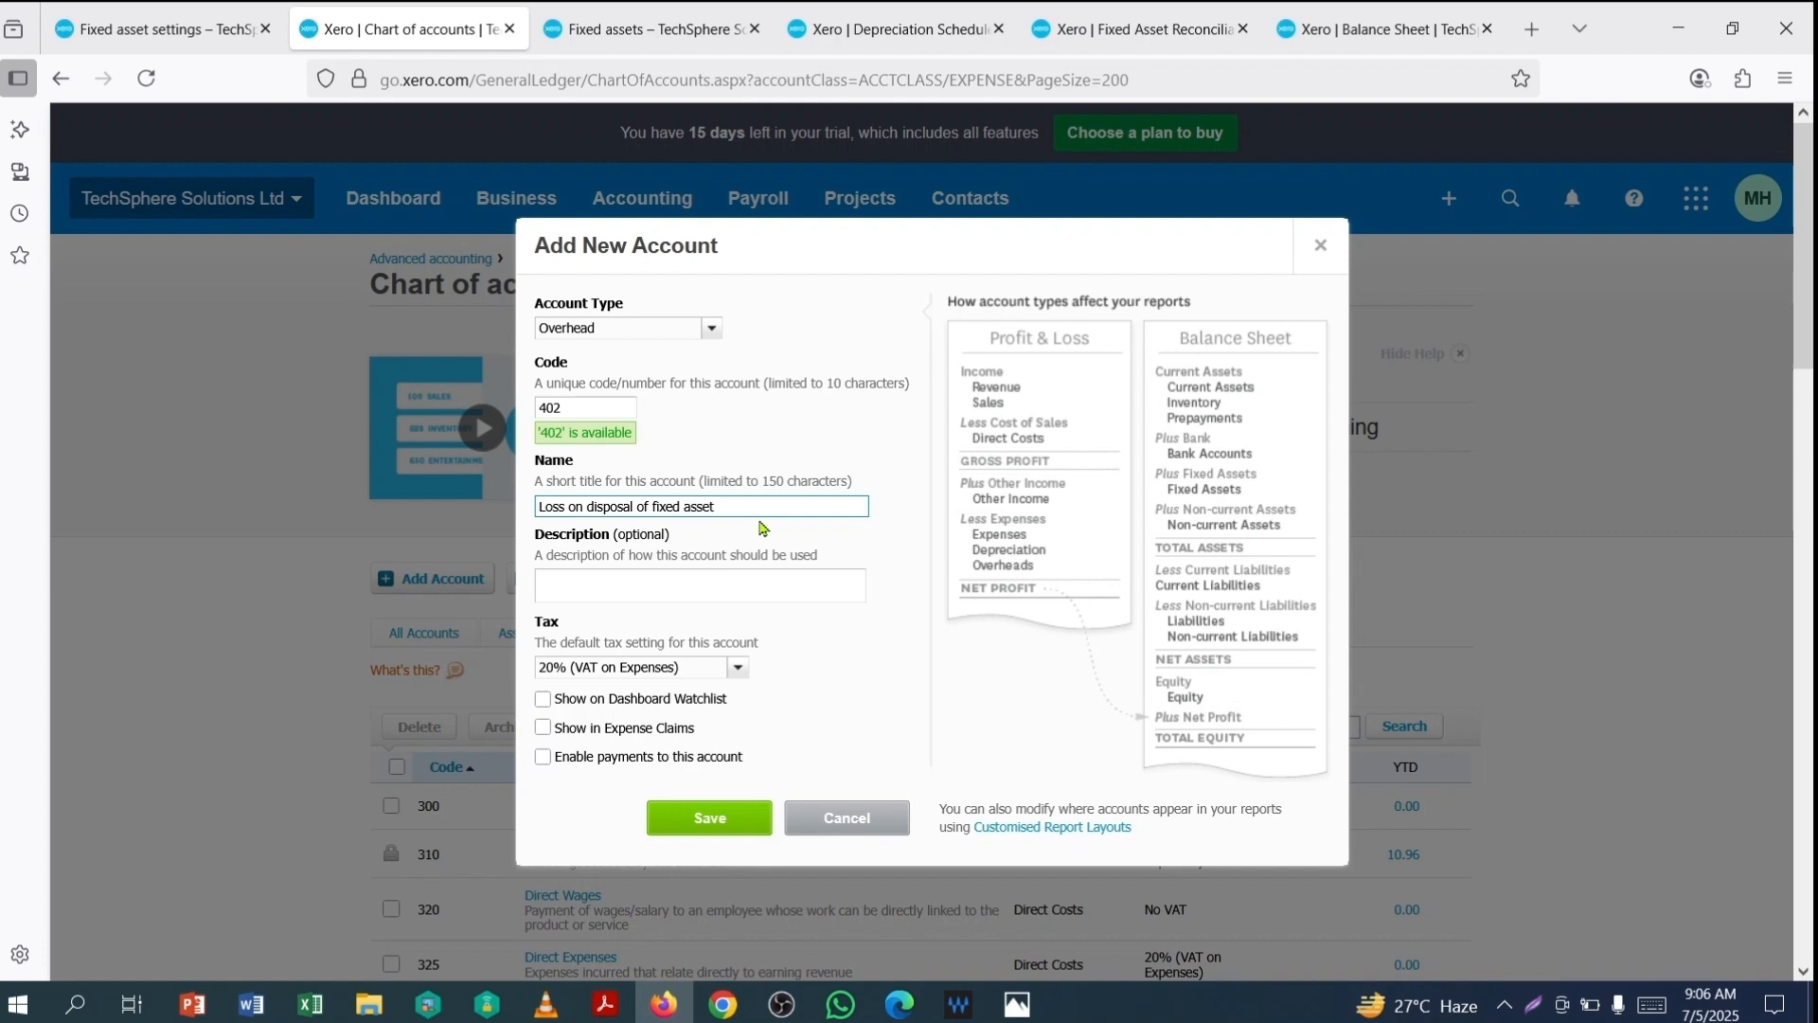
click(703, 589)
text(Loss on disposal of fixed asset)
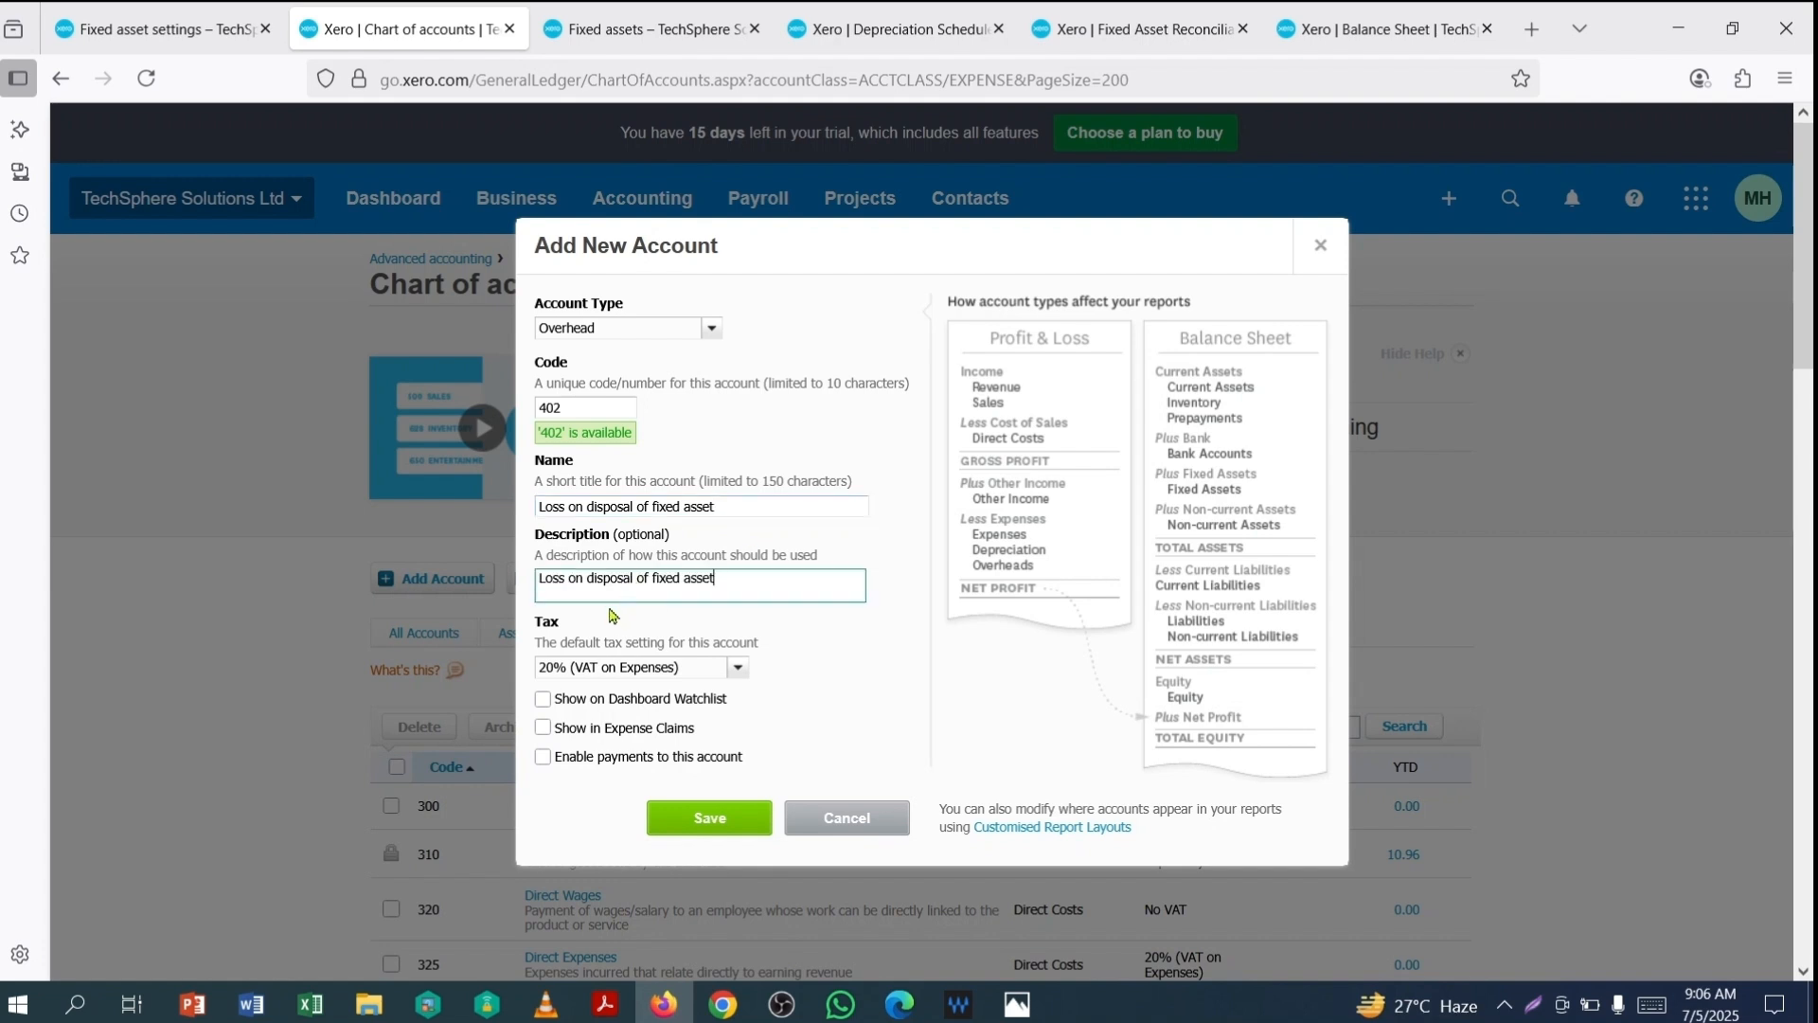
click(911, 636)
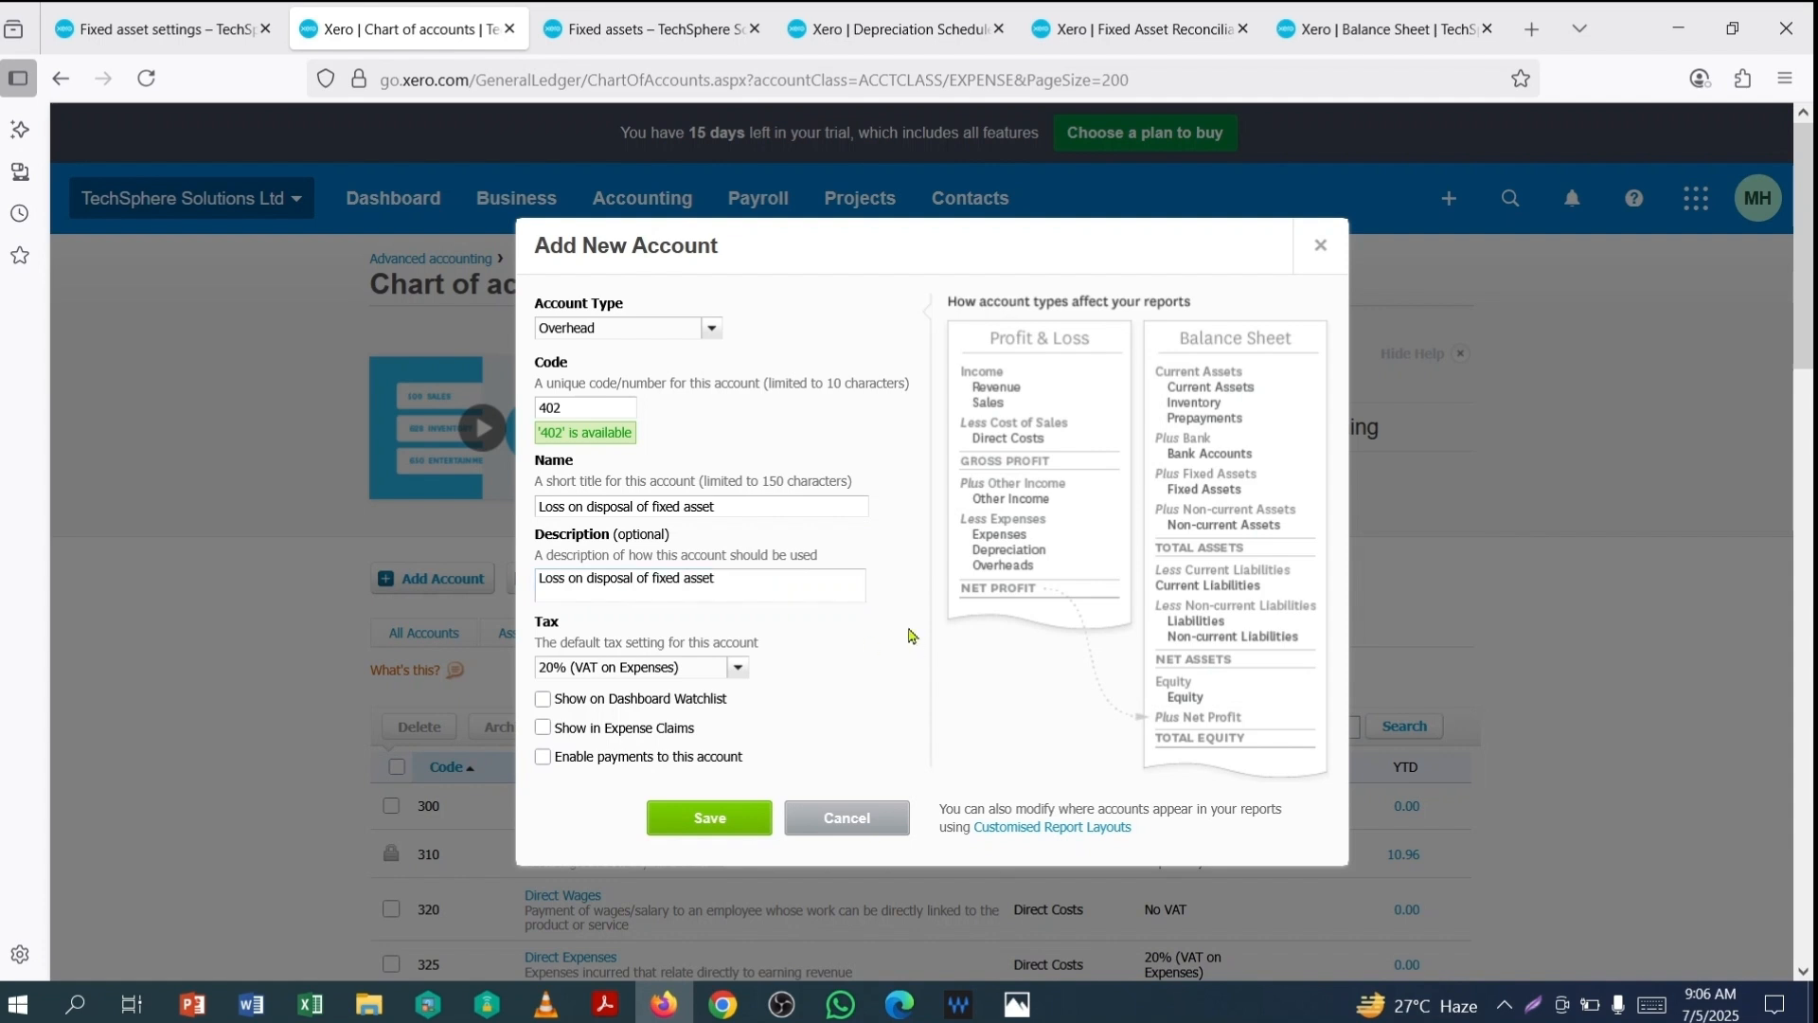
Step: Set the loss account's default tax to No VAT, save it and check the new disposal accounts in the chart of accounts
click(740, 669)
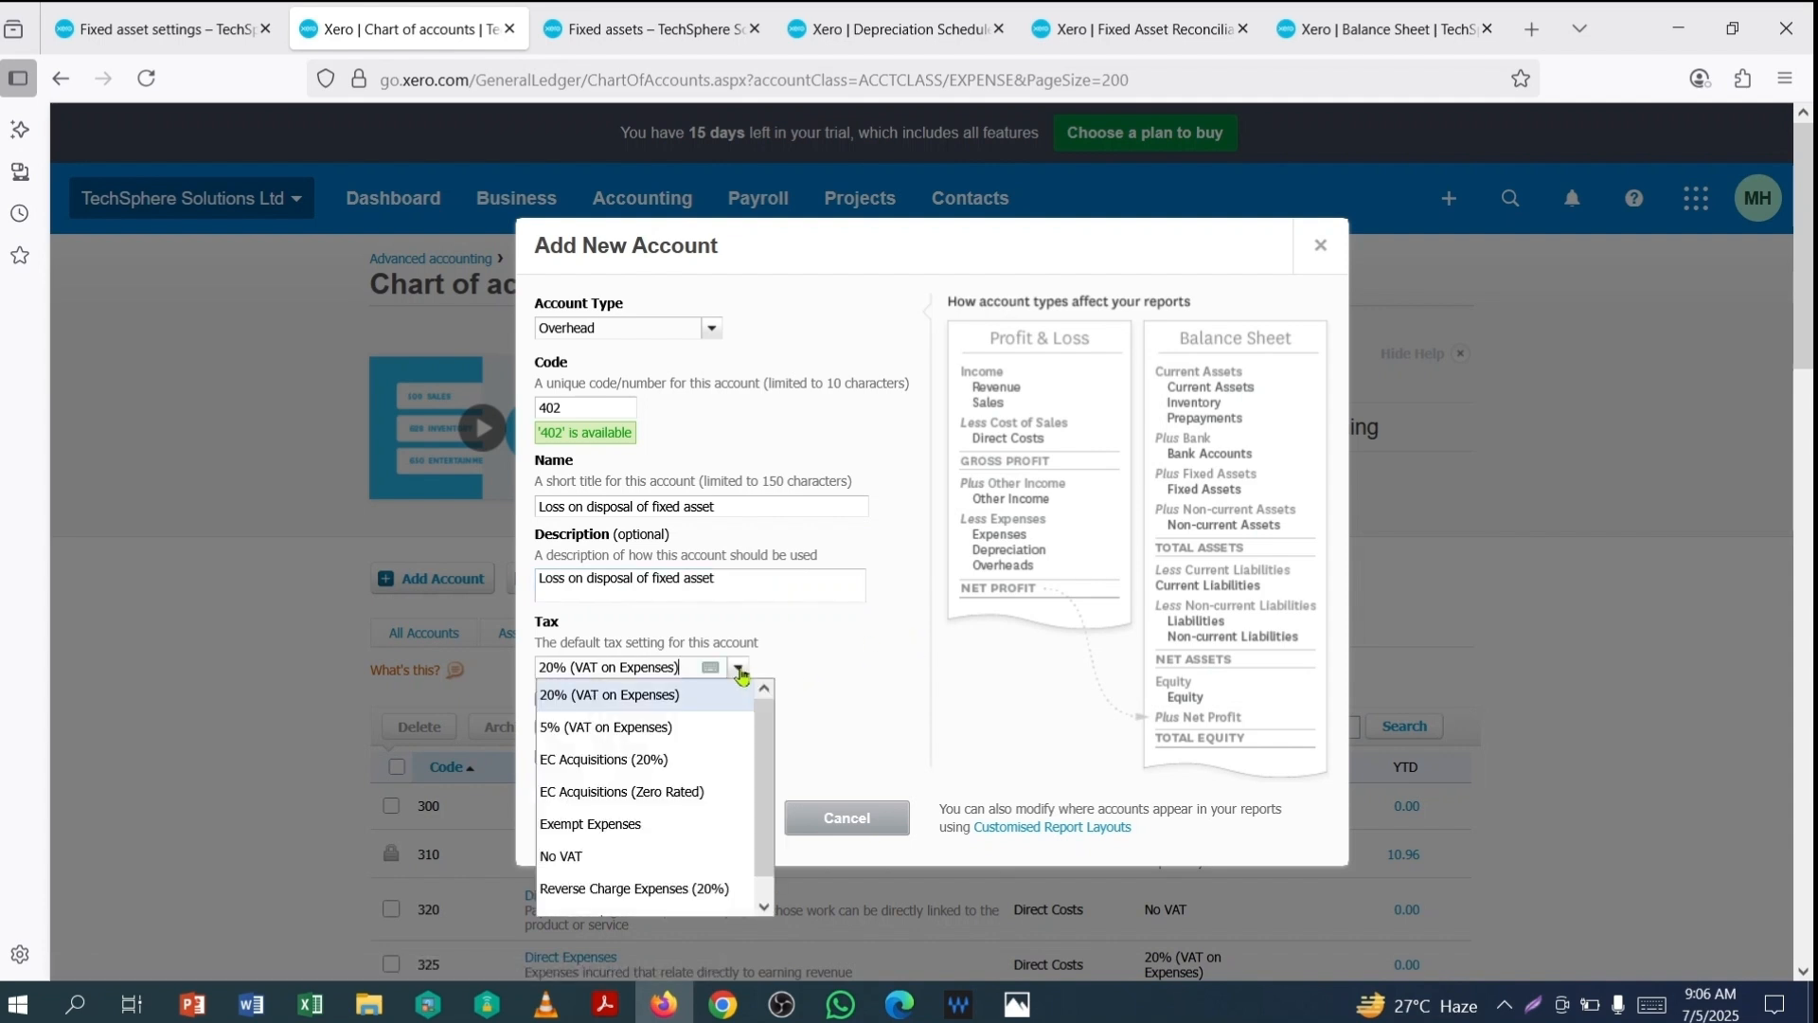
click(584, 860)
click(710, 817)
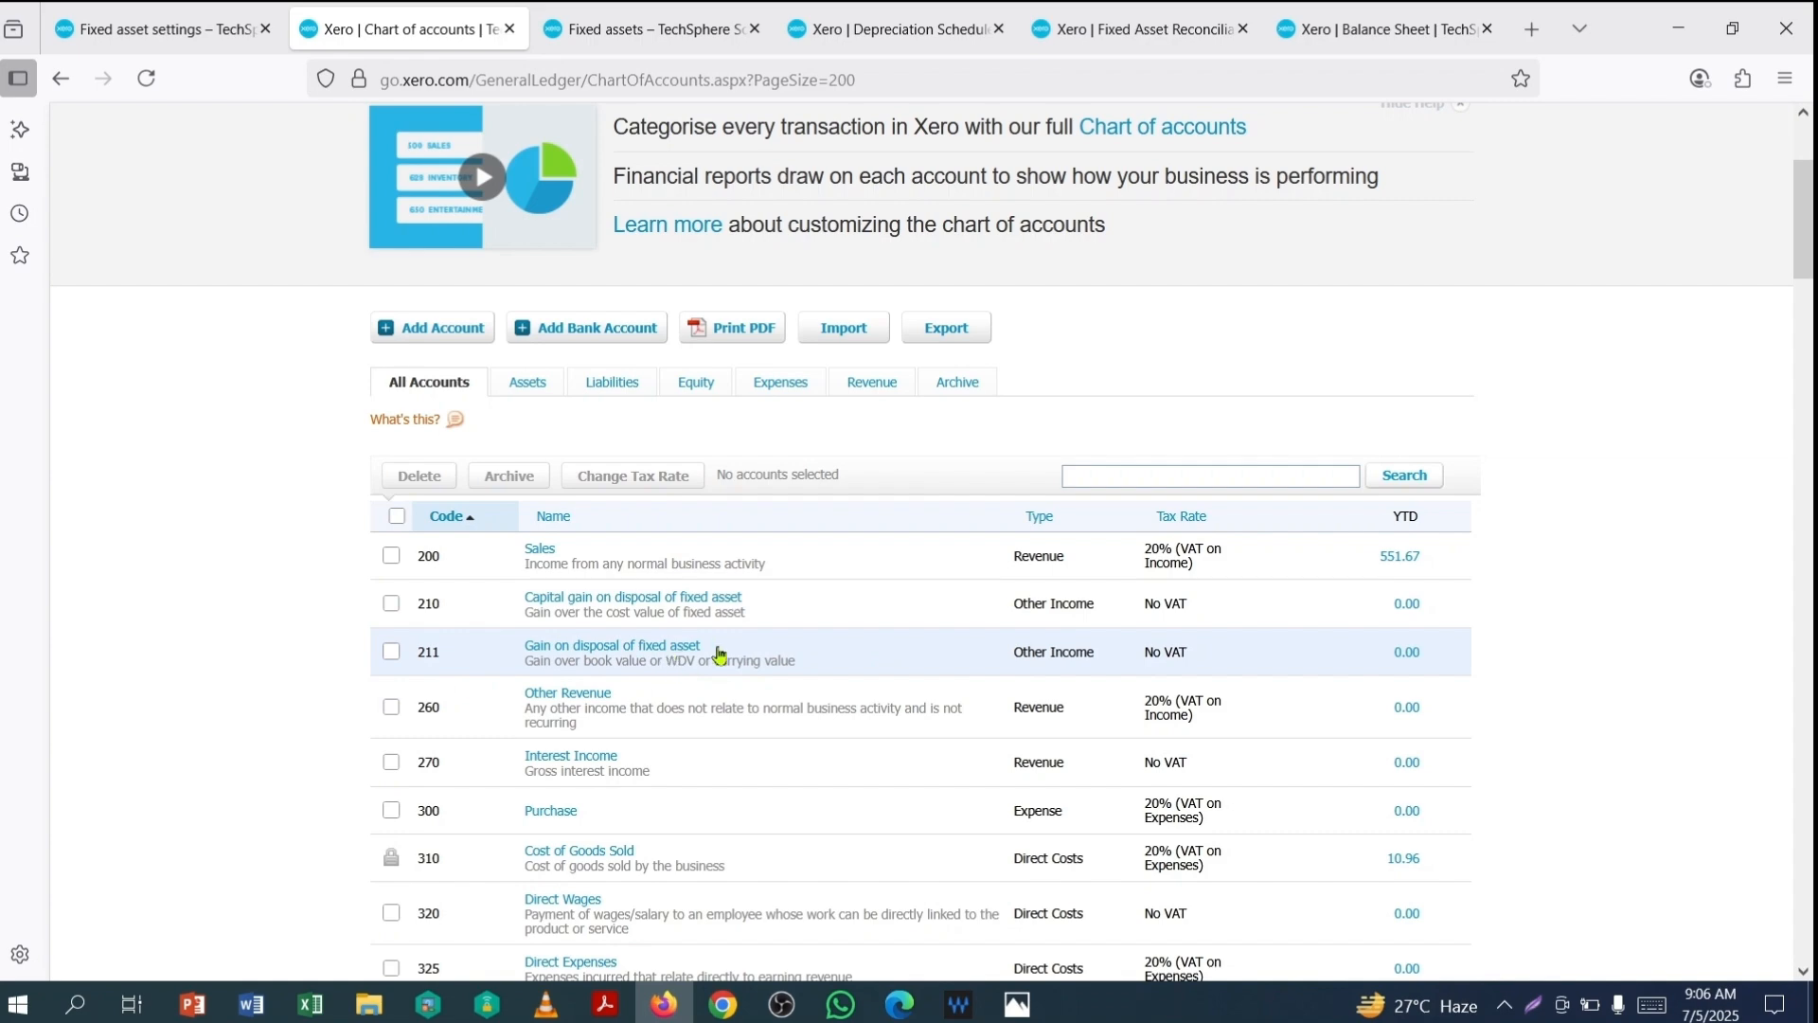
scroll(720, 653, down, 7)
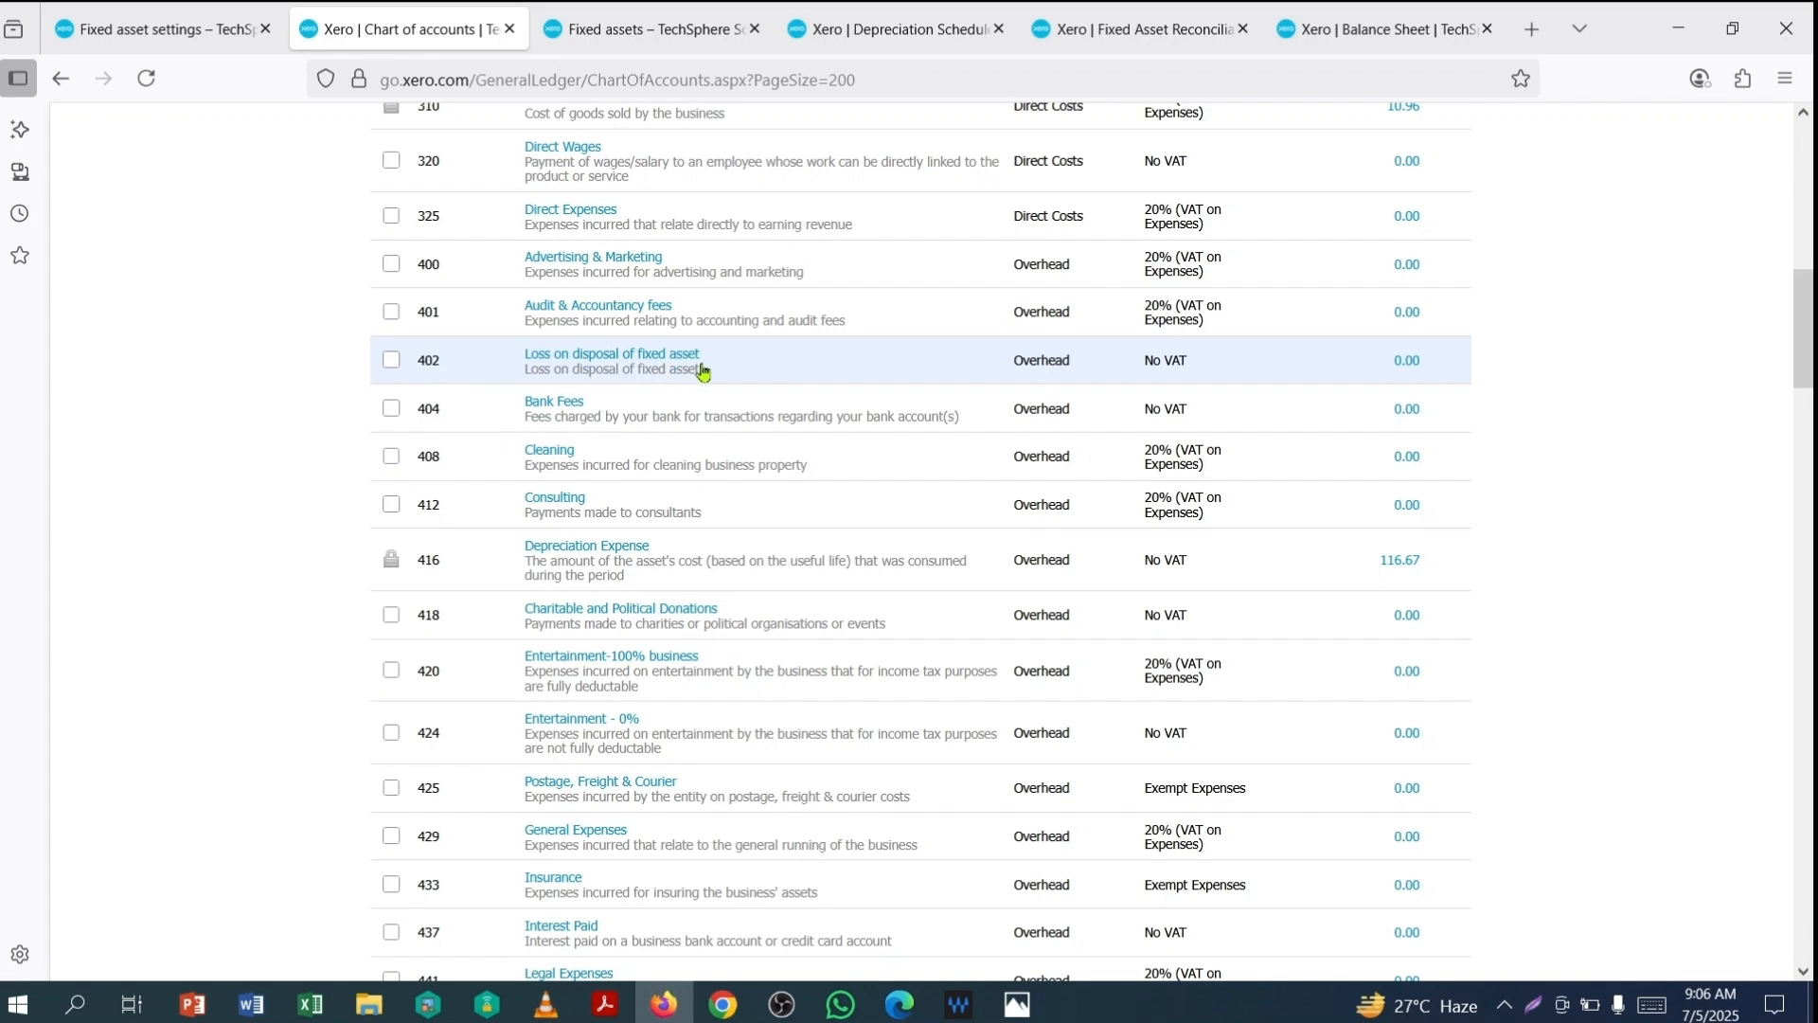
scroll(726, 641, up, 1)
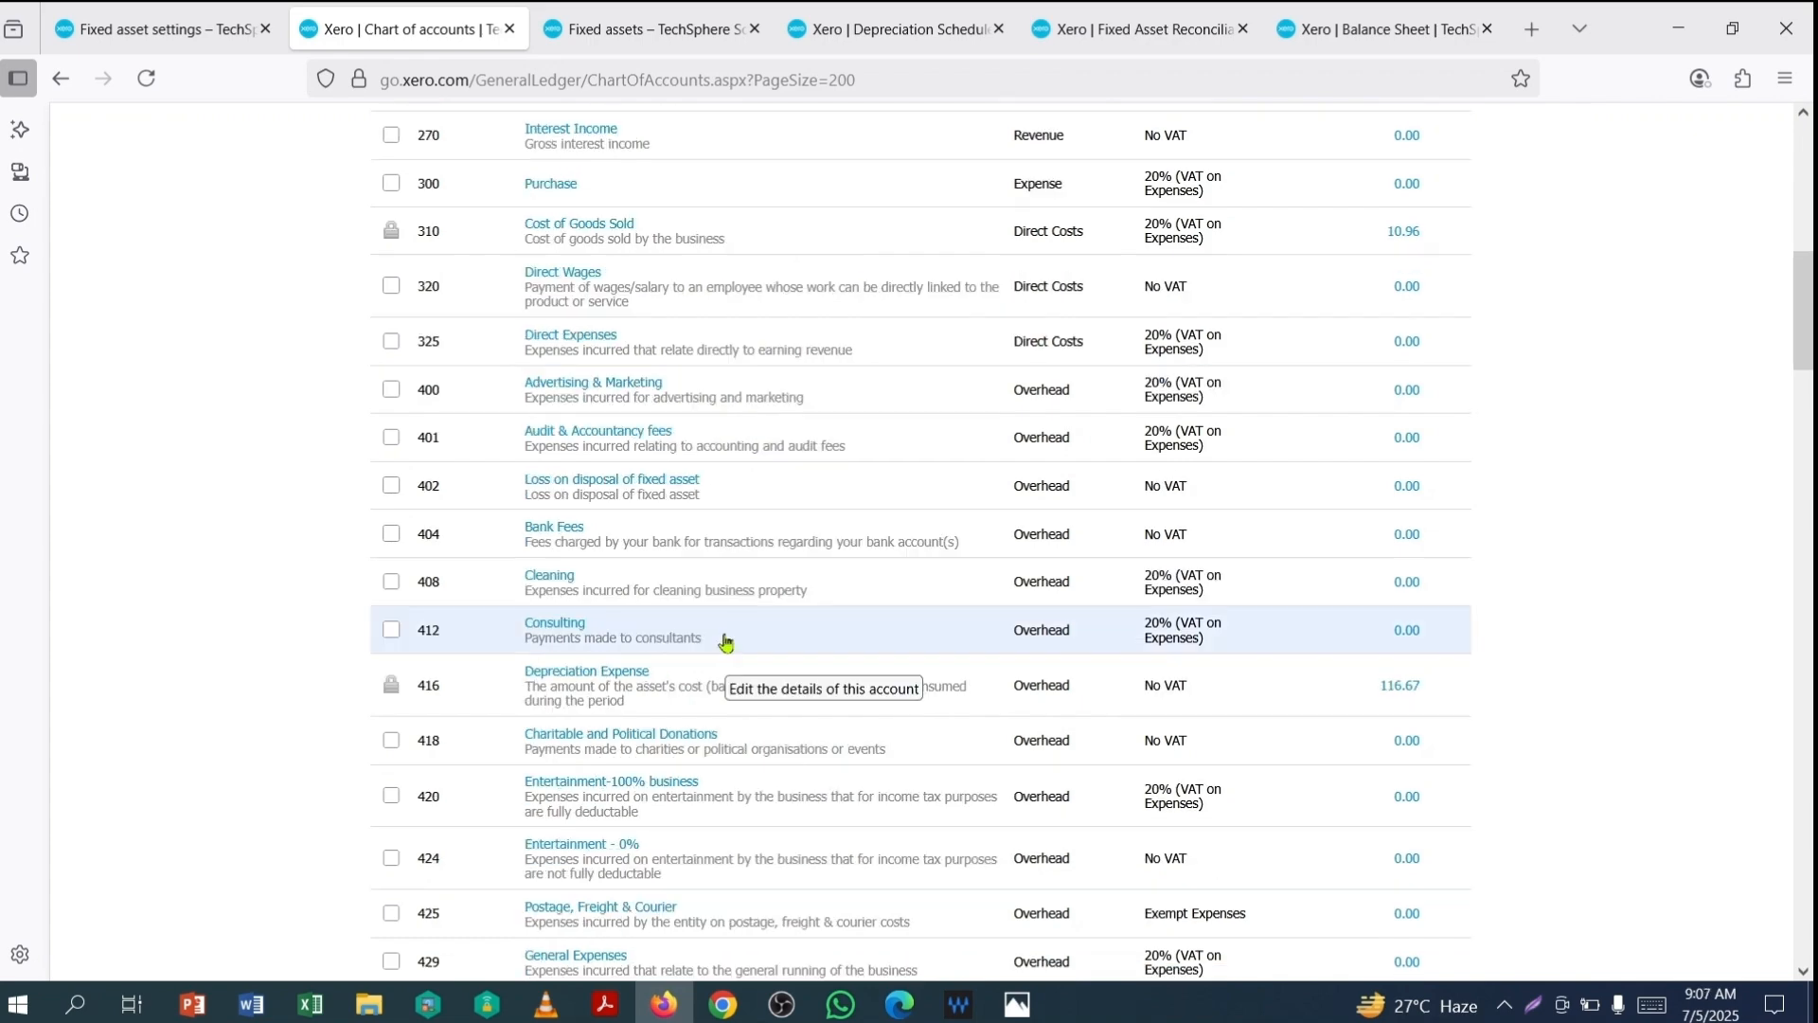
scroll(725, 642, up, 5)
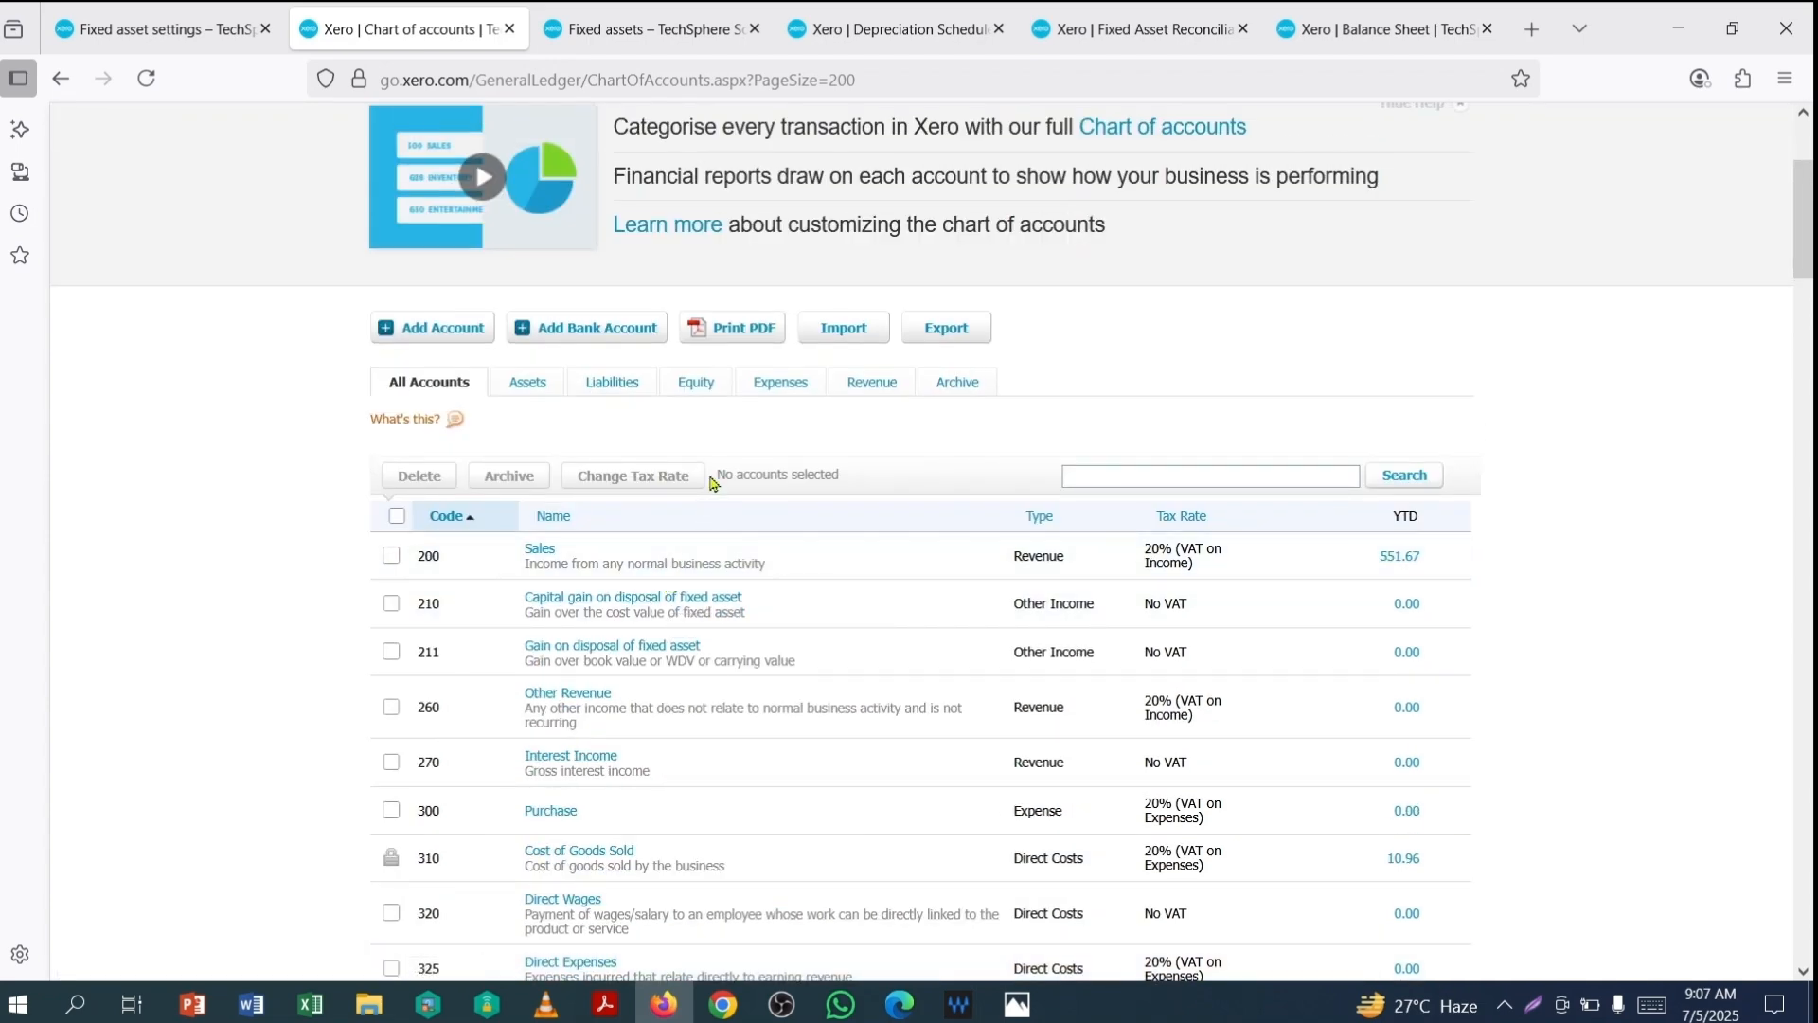
Step: In the fixed asset settings, set the Capital gain on disposal journal account to 210 - Capital gain on disposal of fixed asset
click(144, 30)
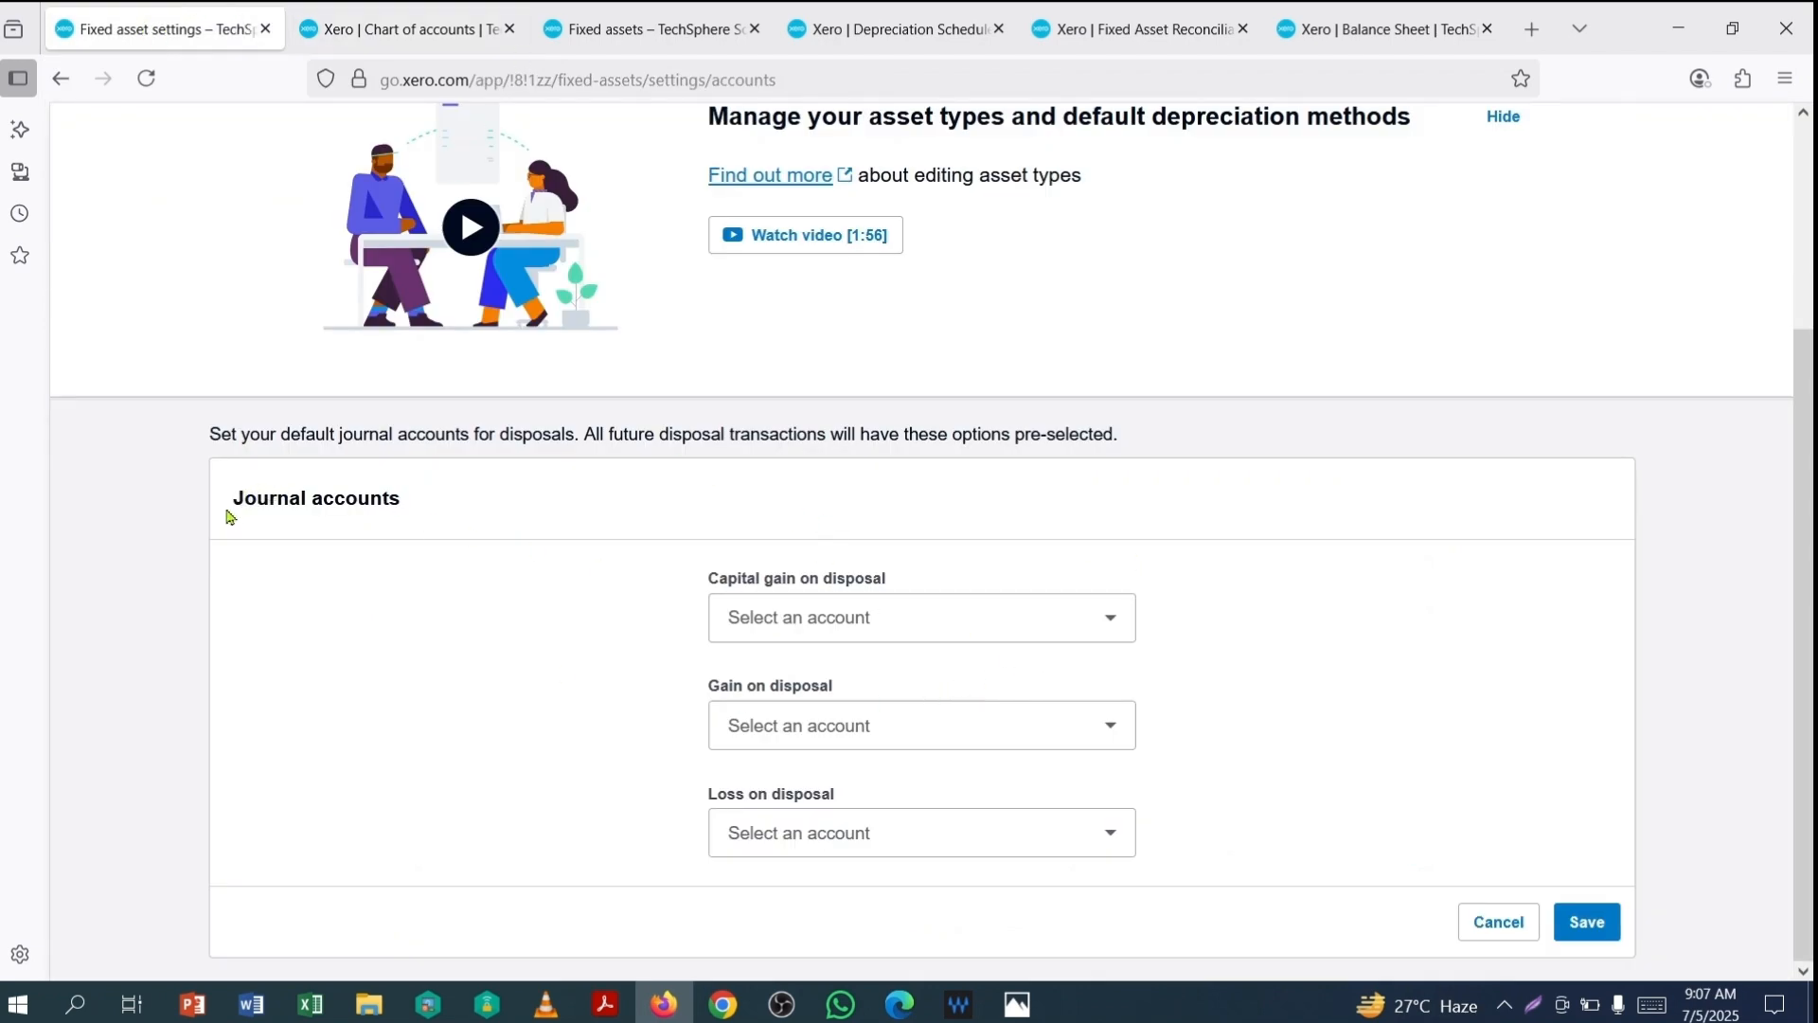
drag(238, 497, 434, 504)
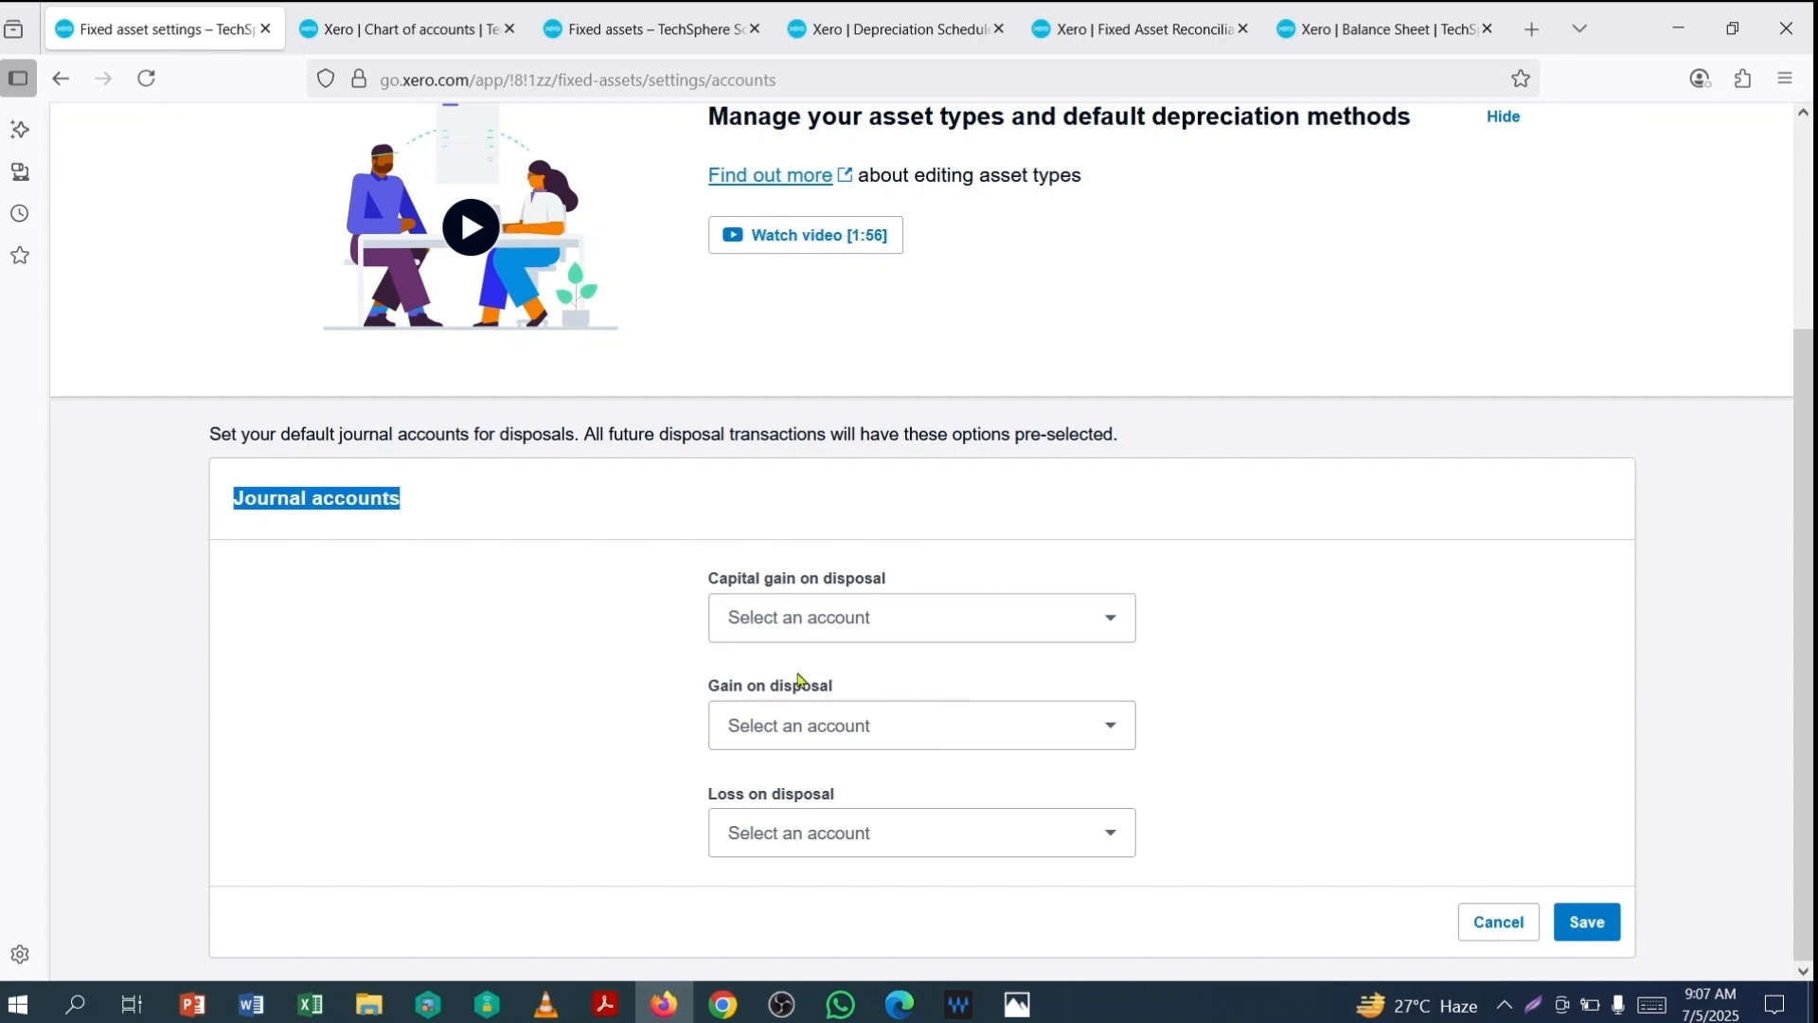
click(811, 578)
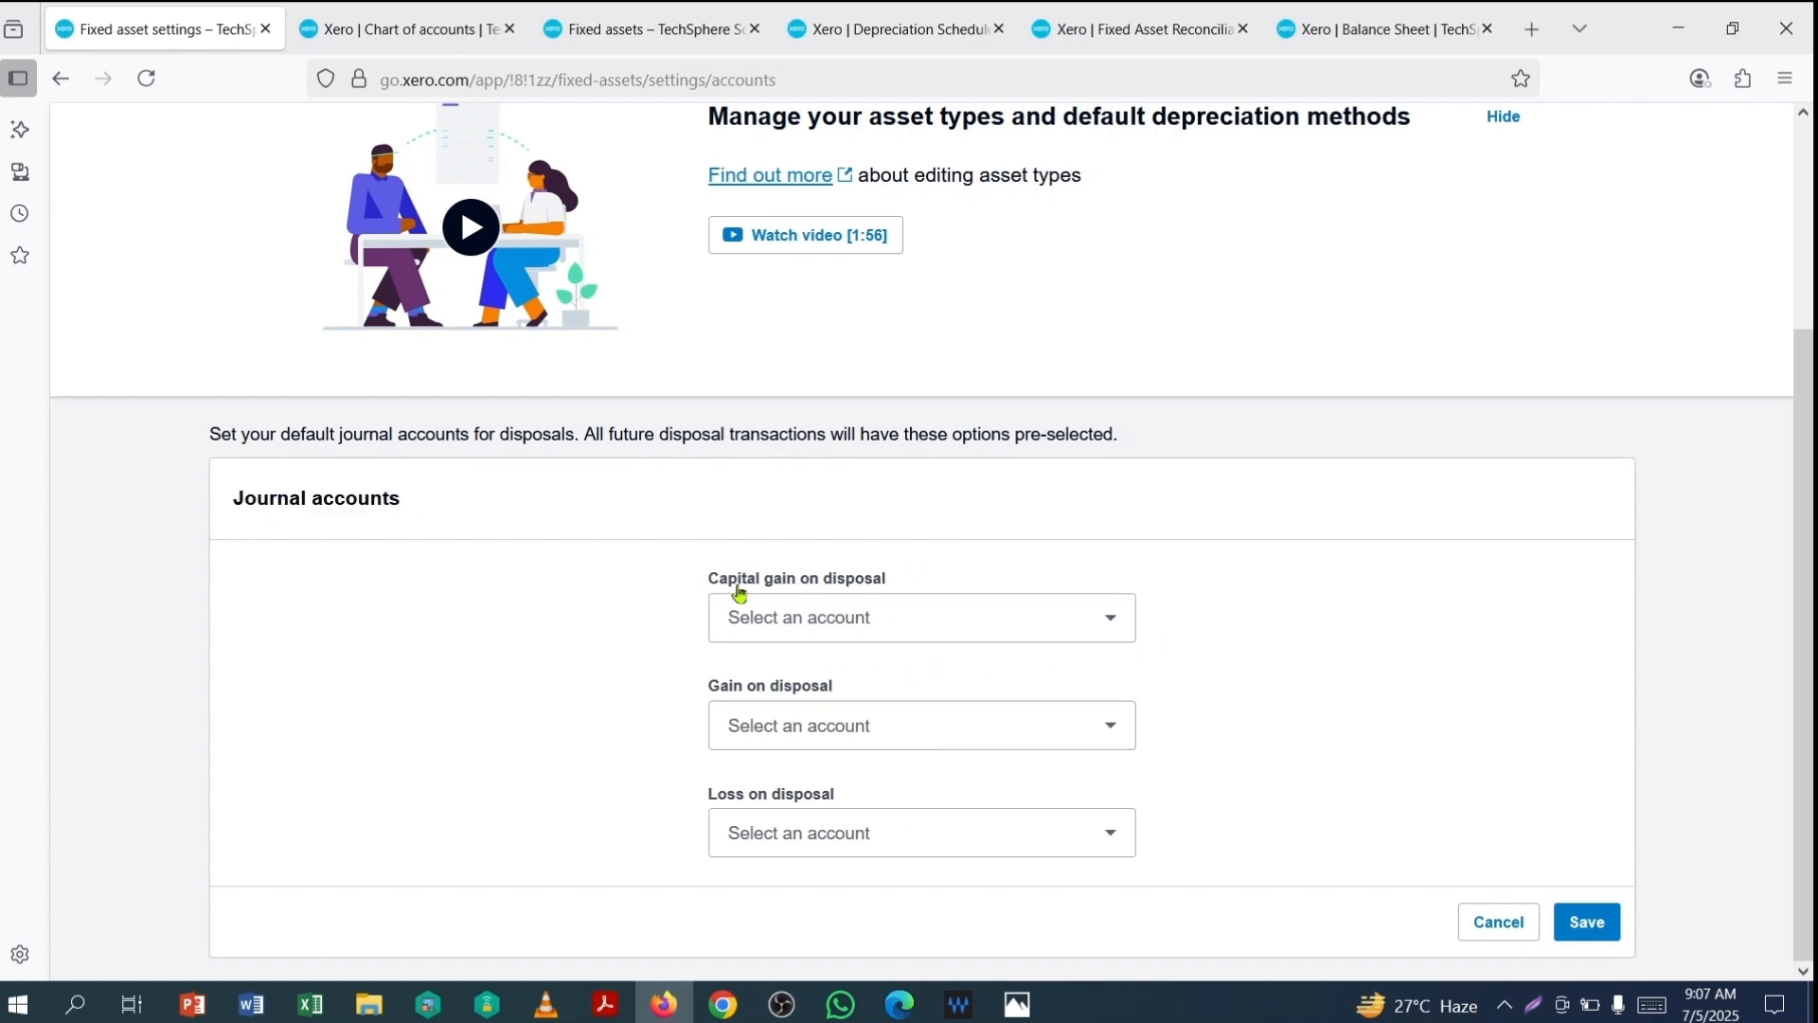
click(1112, 625)
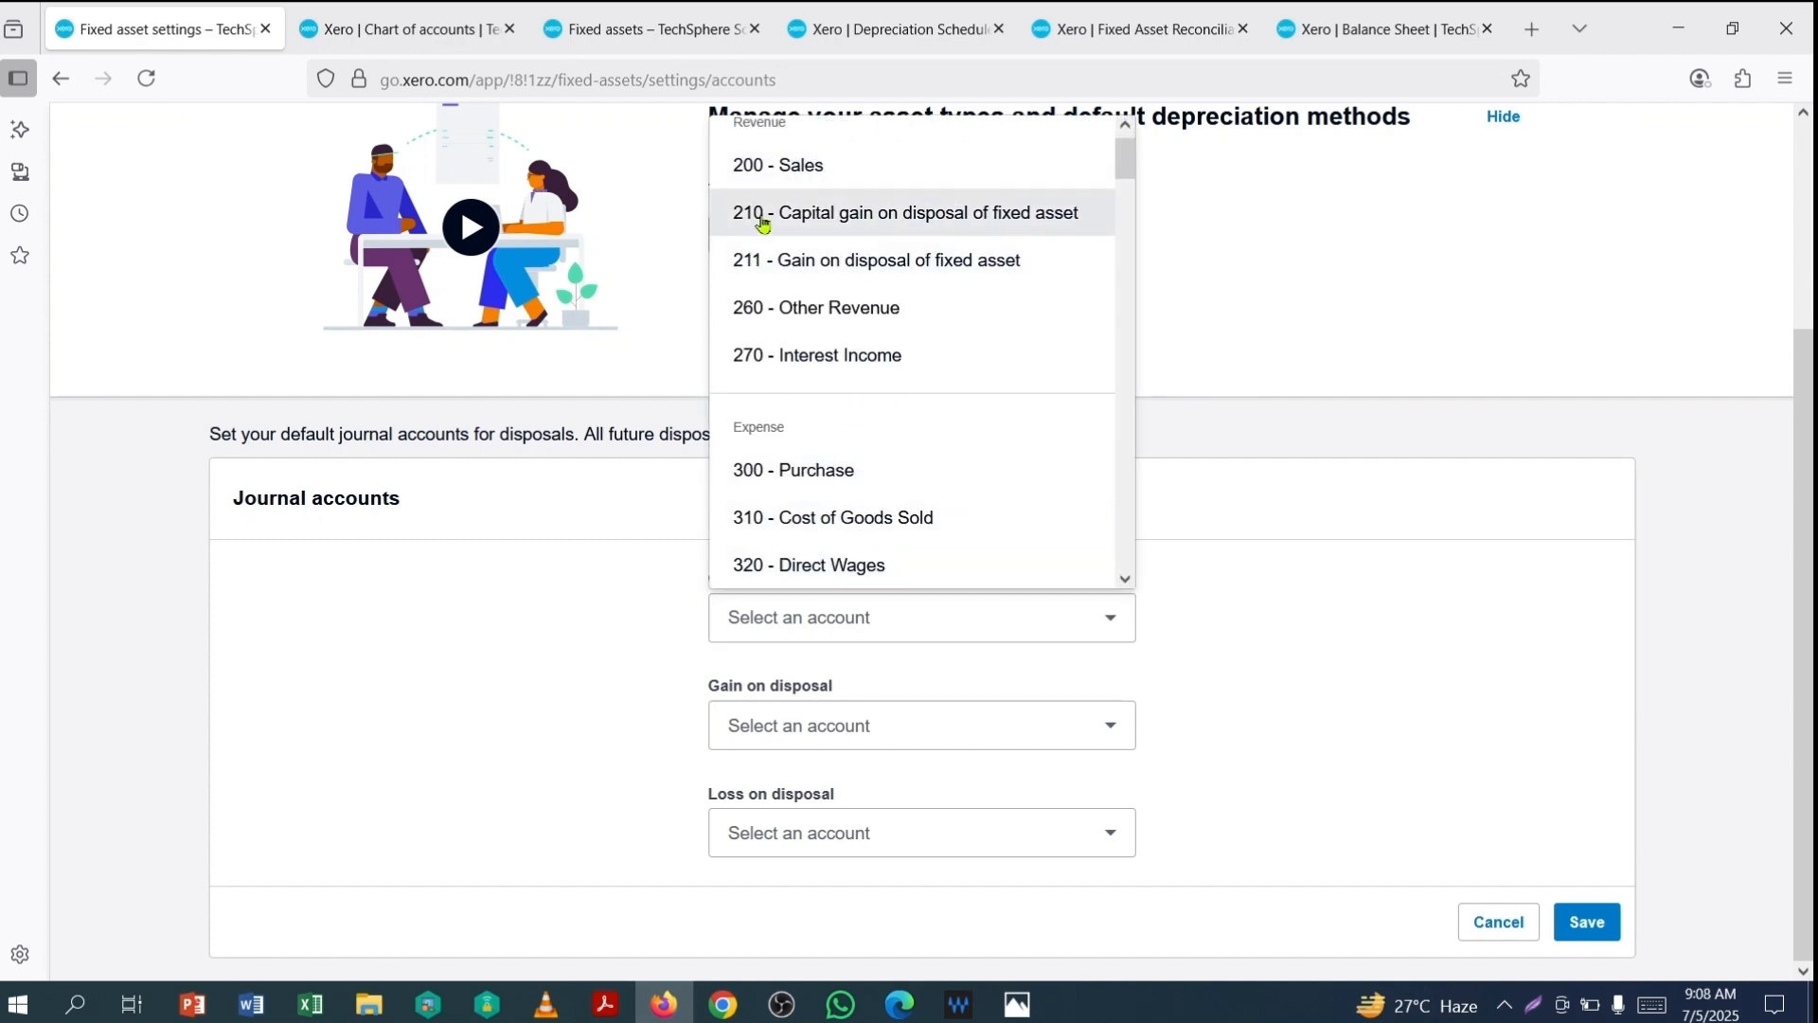
click(763, 214)
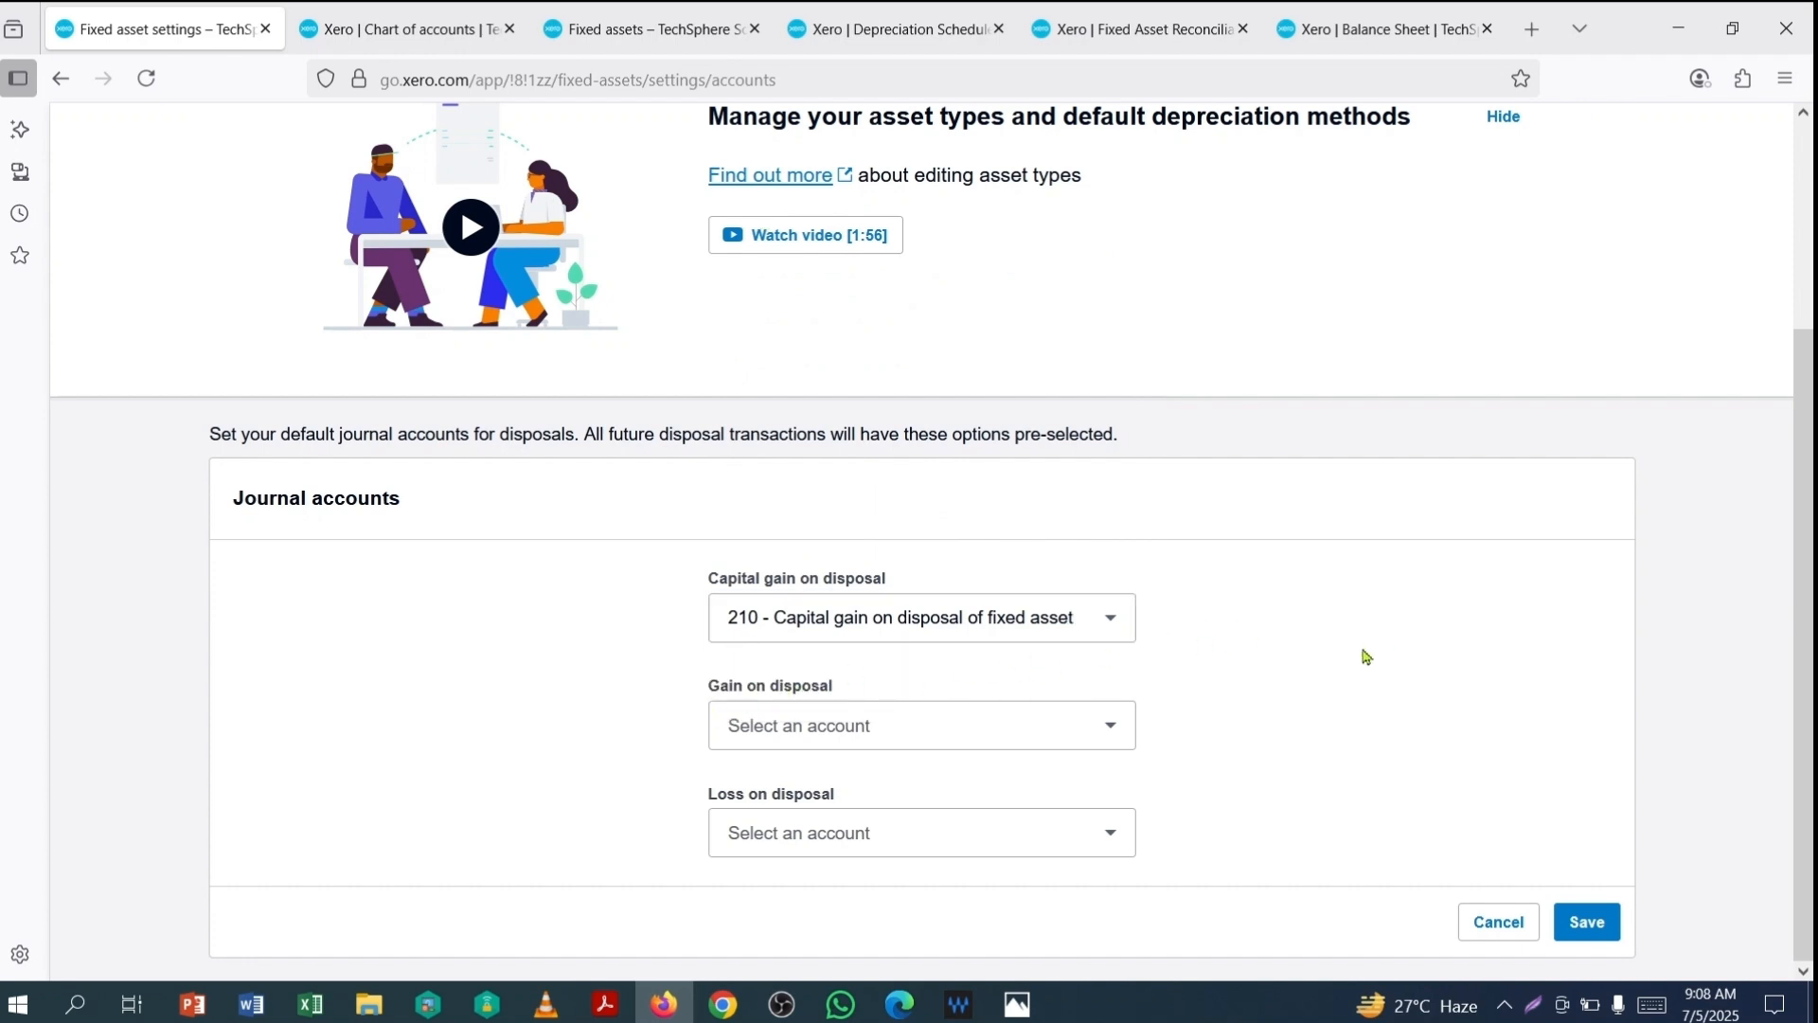
Step: Set the Gain on disposal journal account to 211 - Gain on disposal of fixed asset
click(1113, 728)
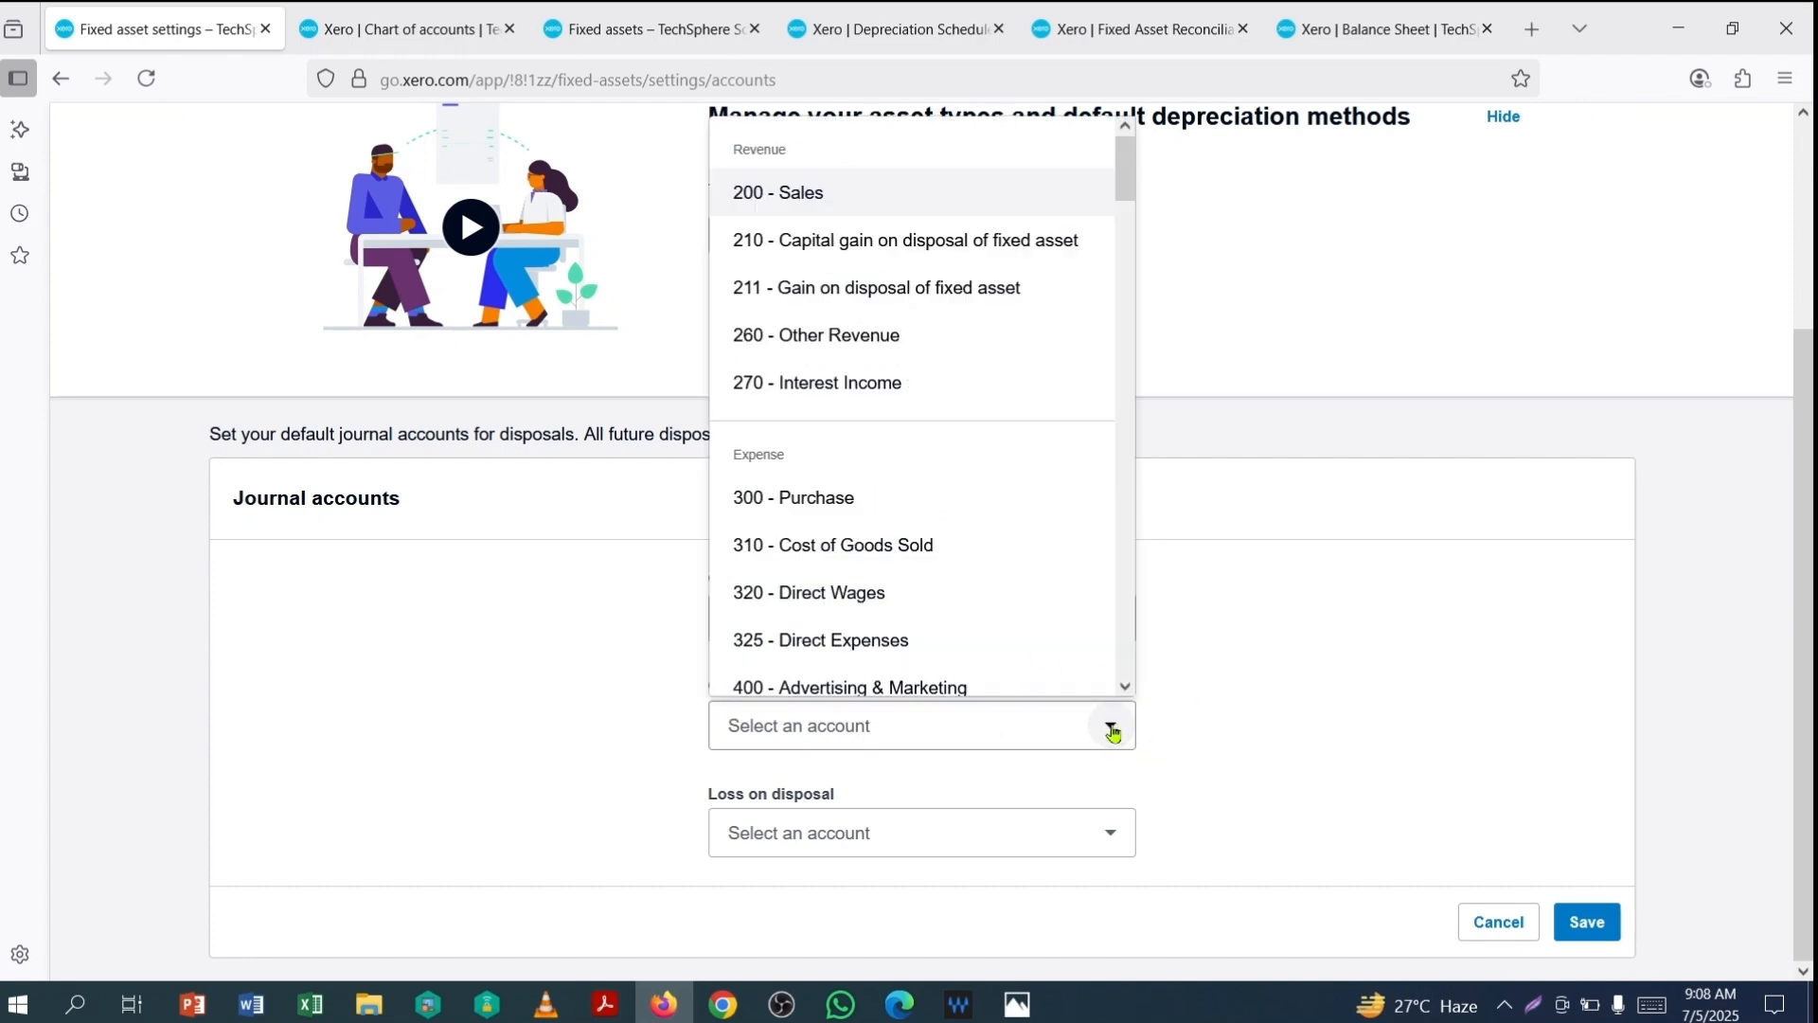
click(814, 274)
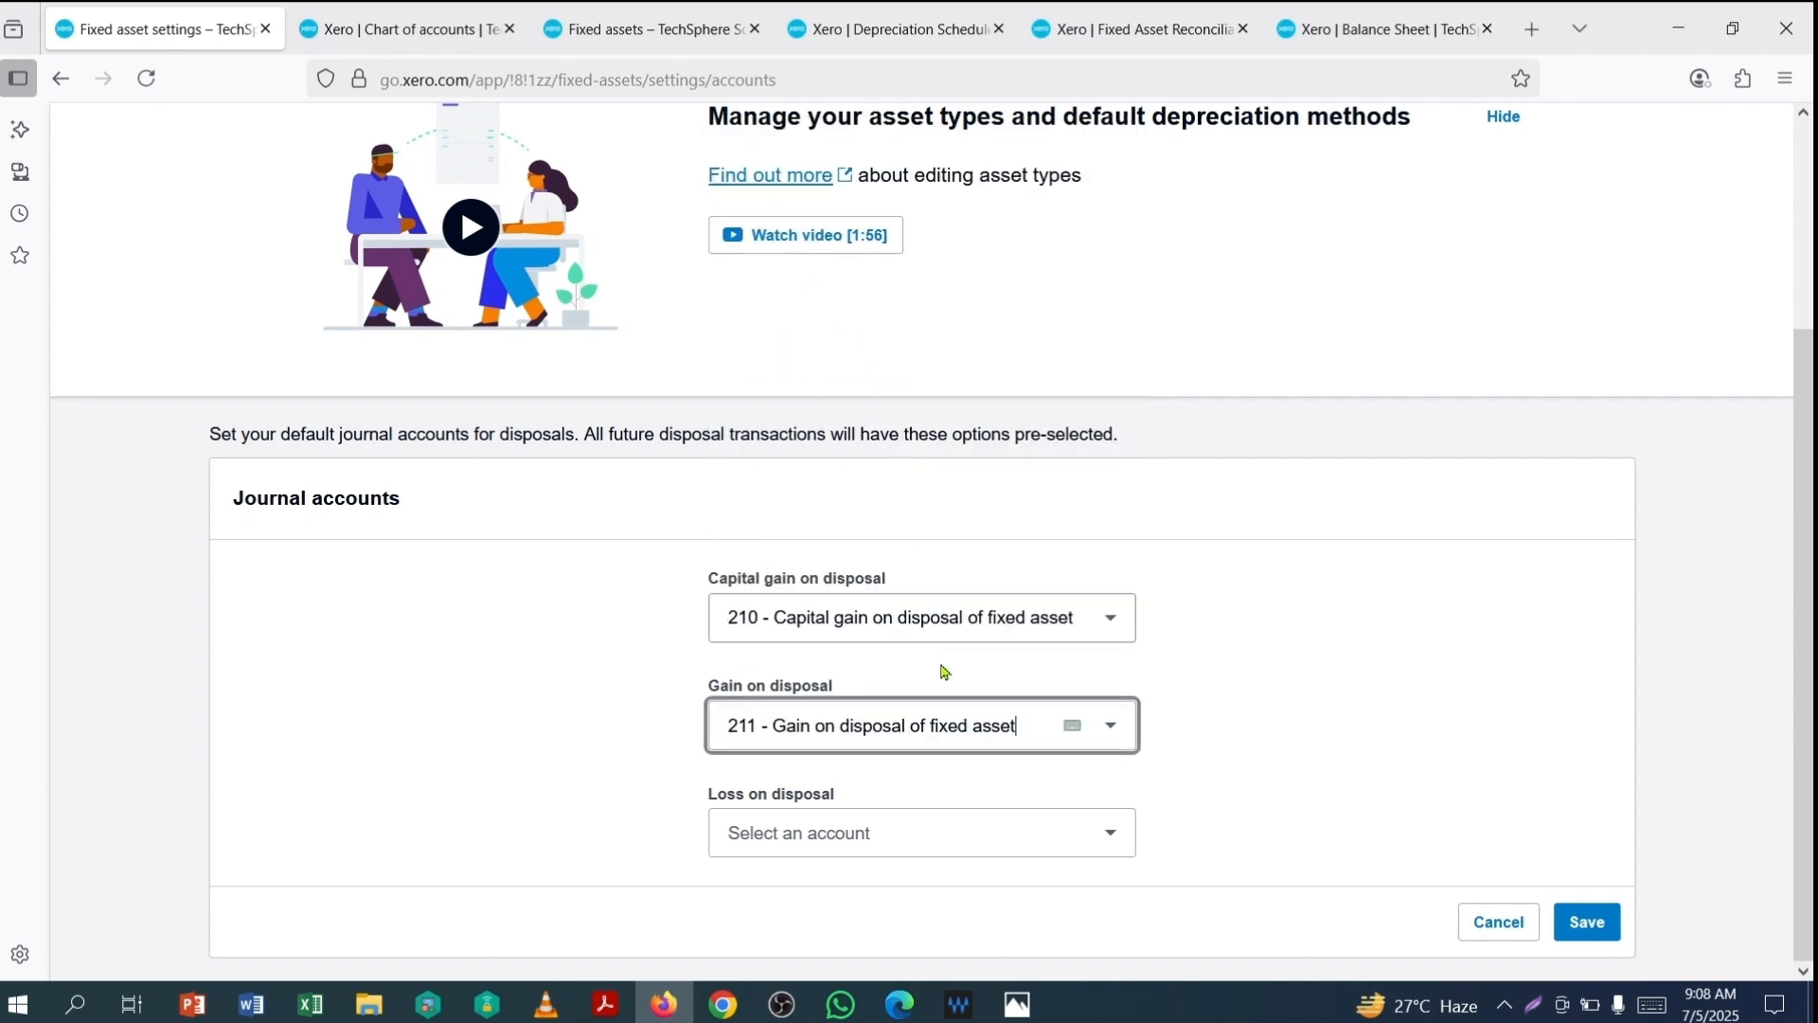
click(1289, 722)
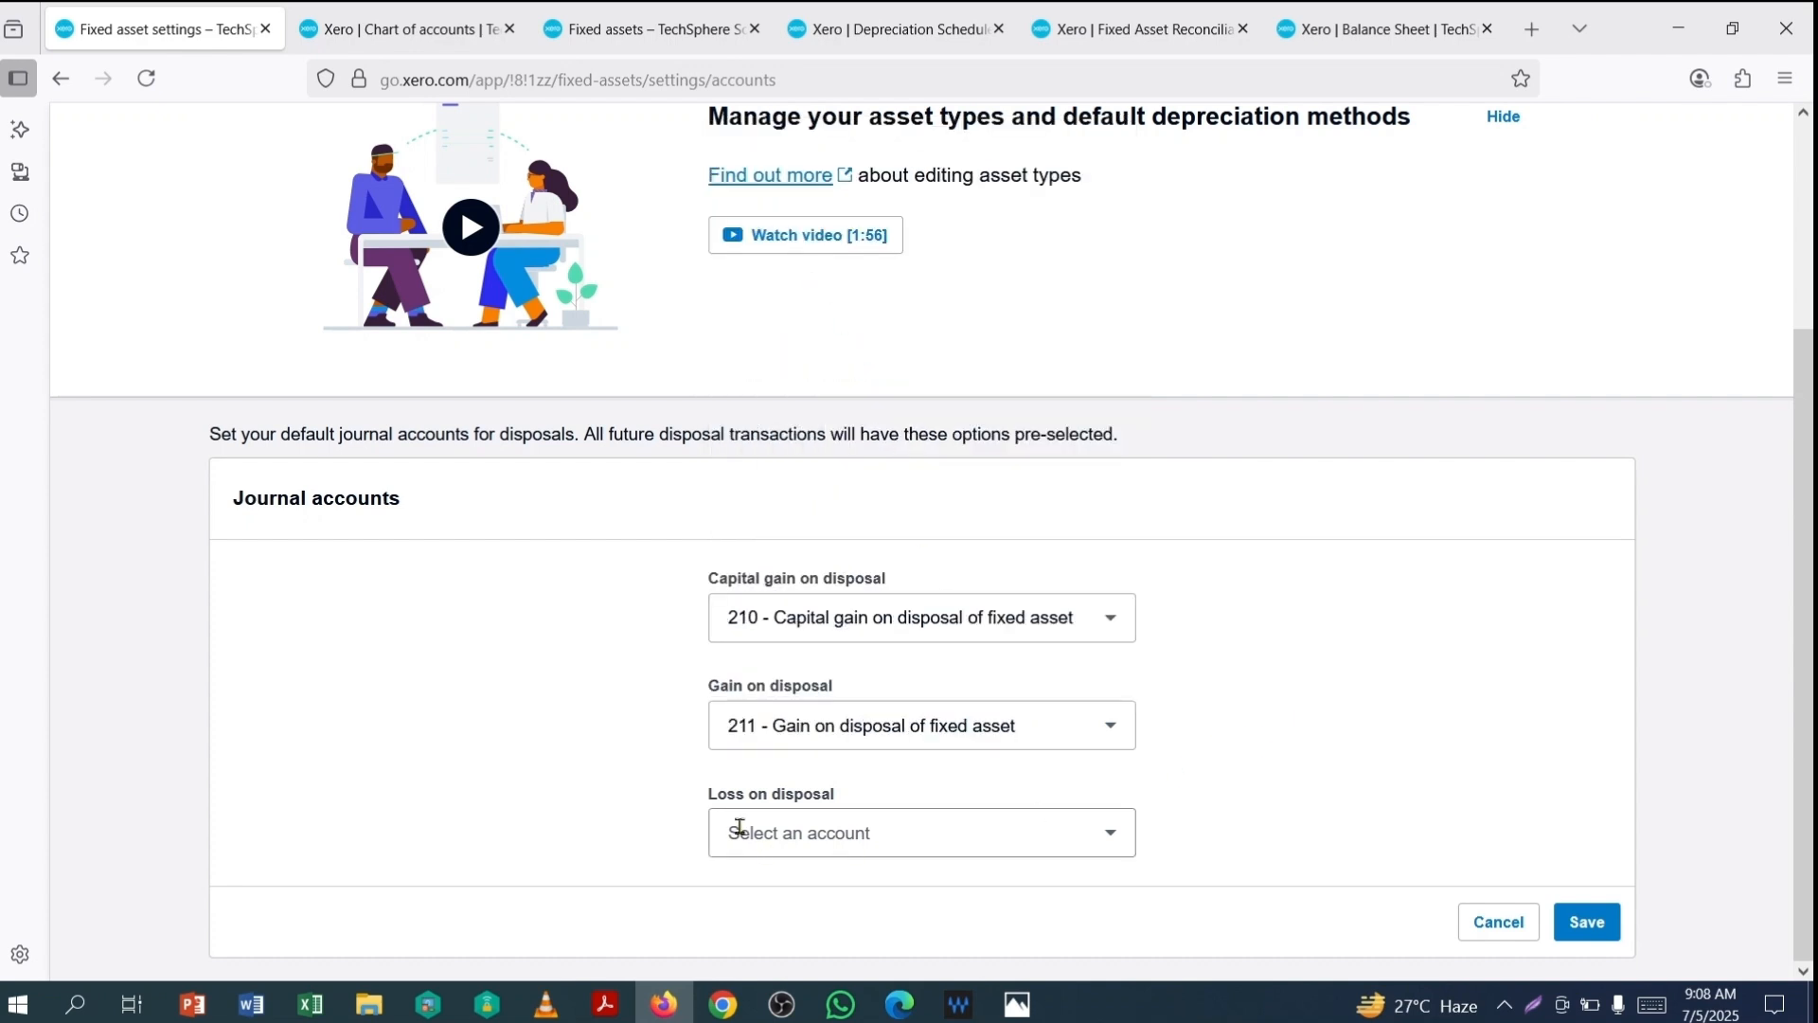
Step: Set the Loss on disposal journal account to 402 - Loss on disposal of fixed asset and save the default journal accounts
click(1114, 845)
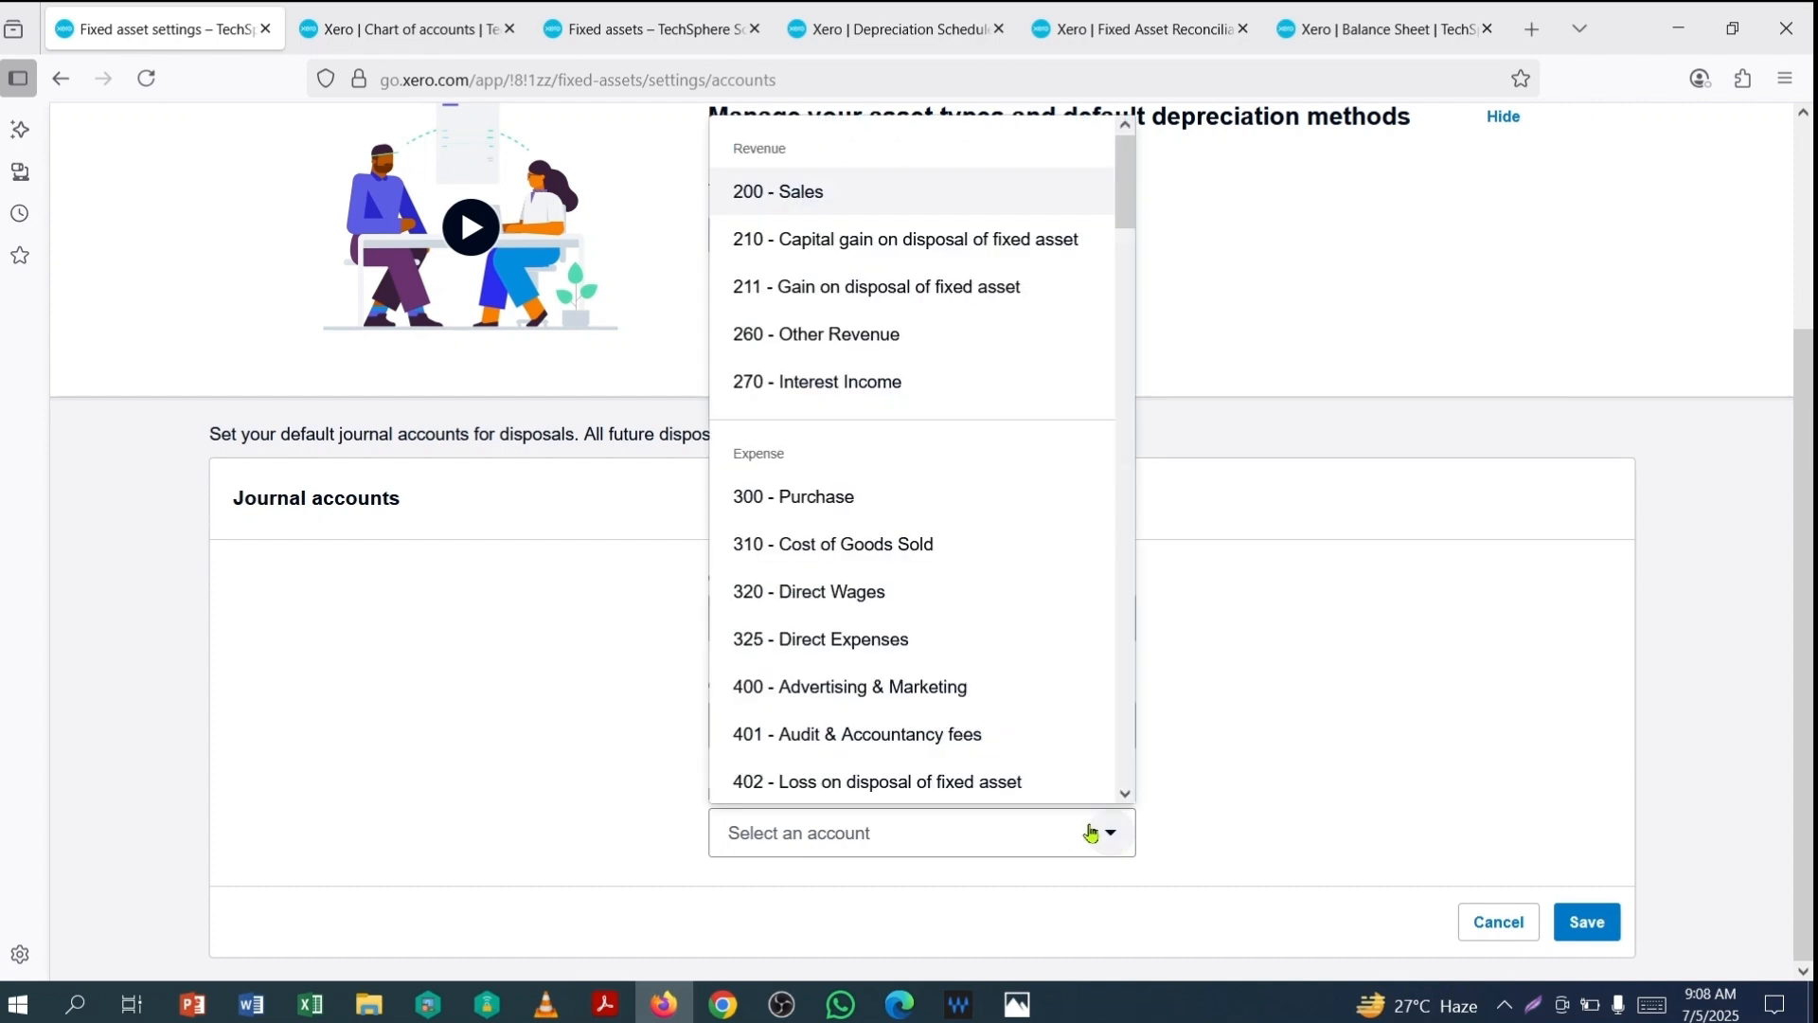
scroll(900, 516, down, 3)
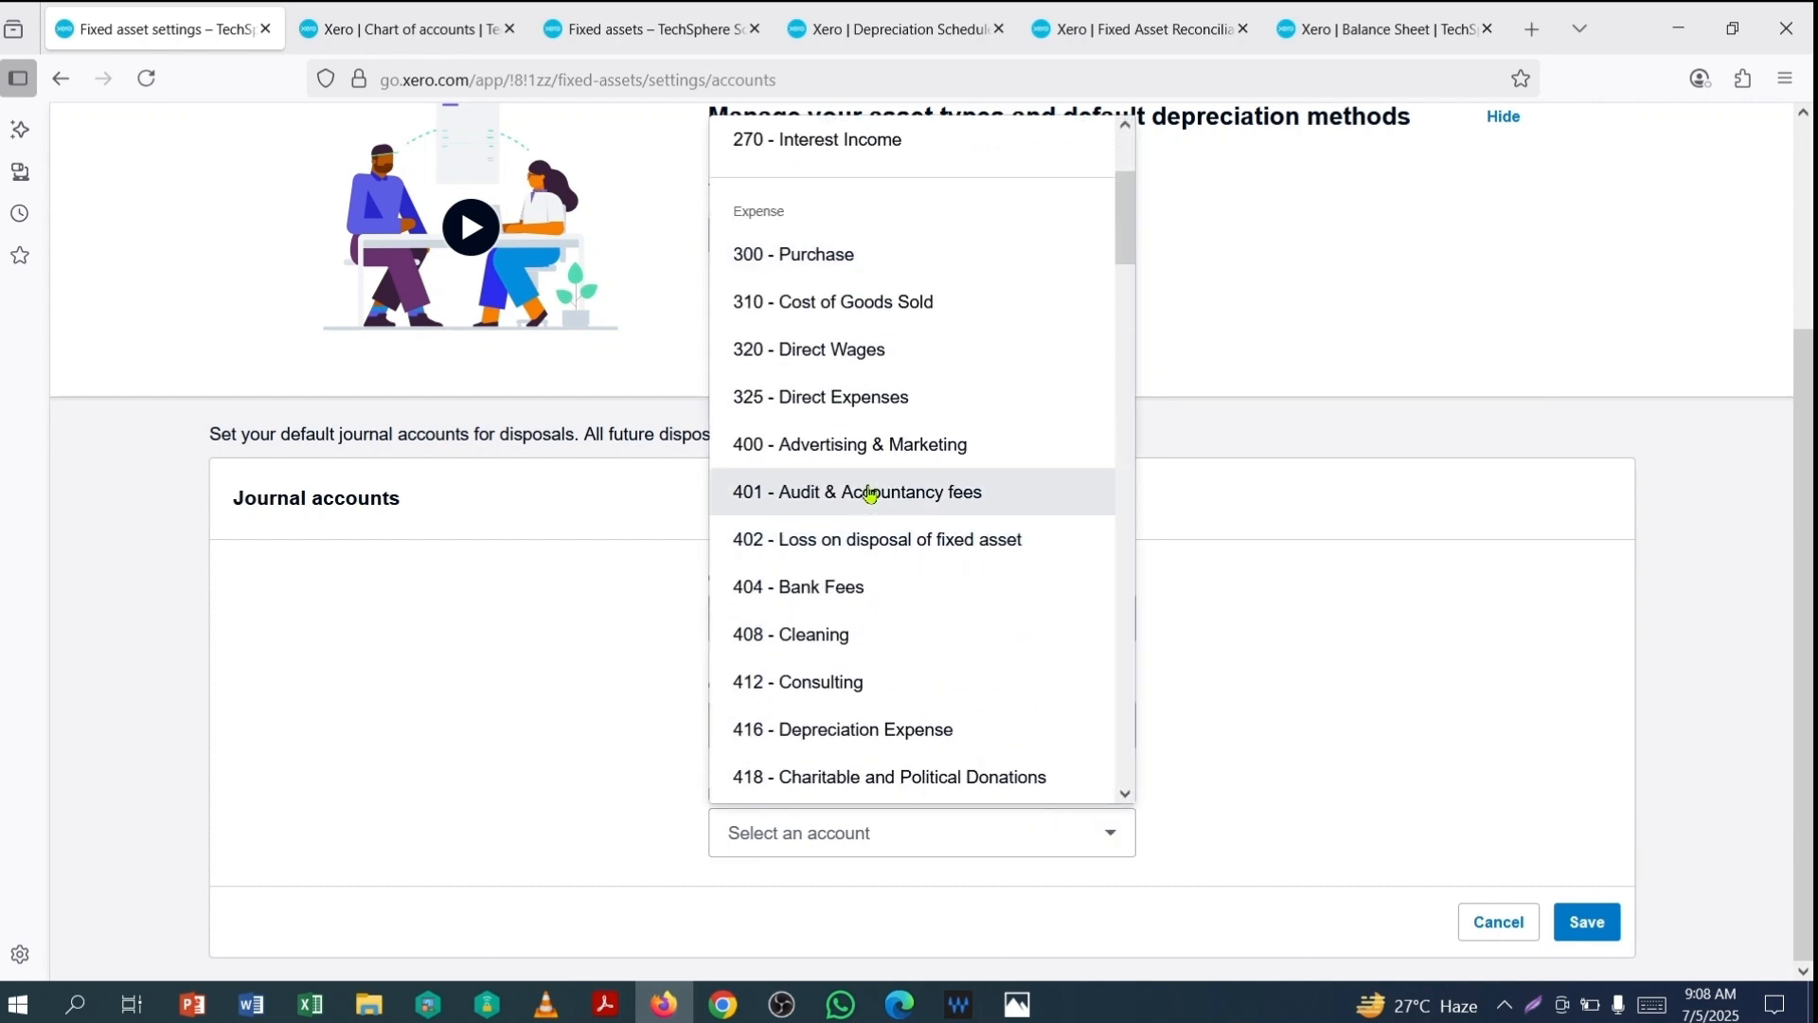
click(861, 544)
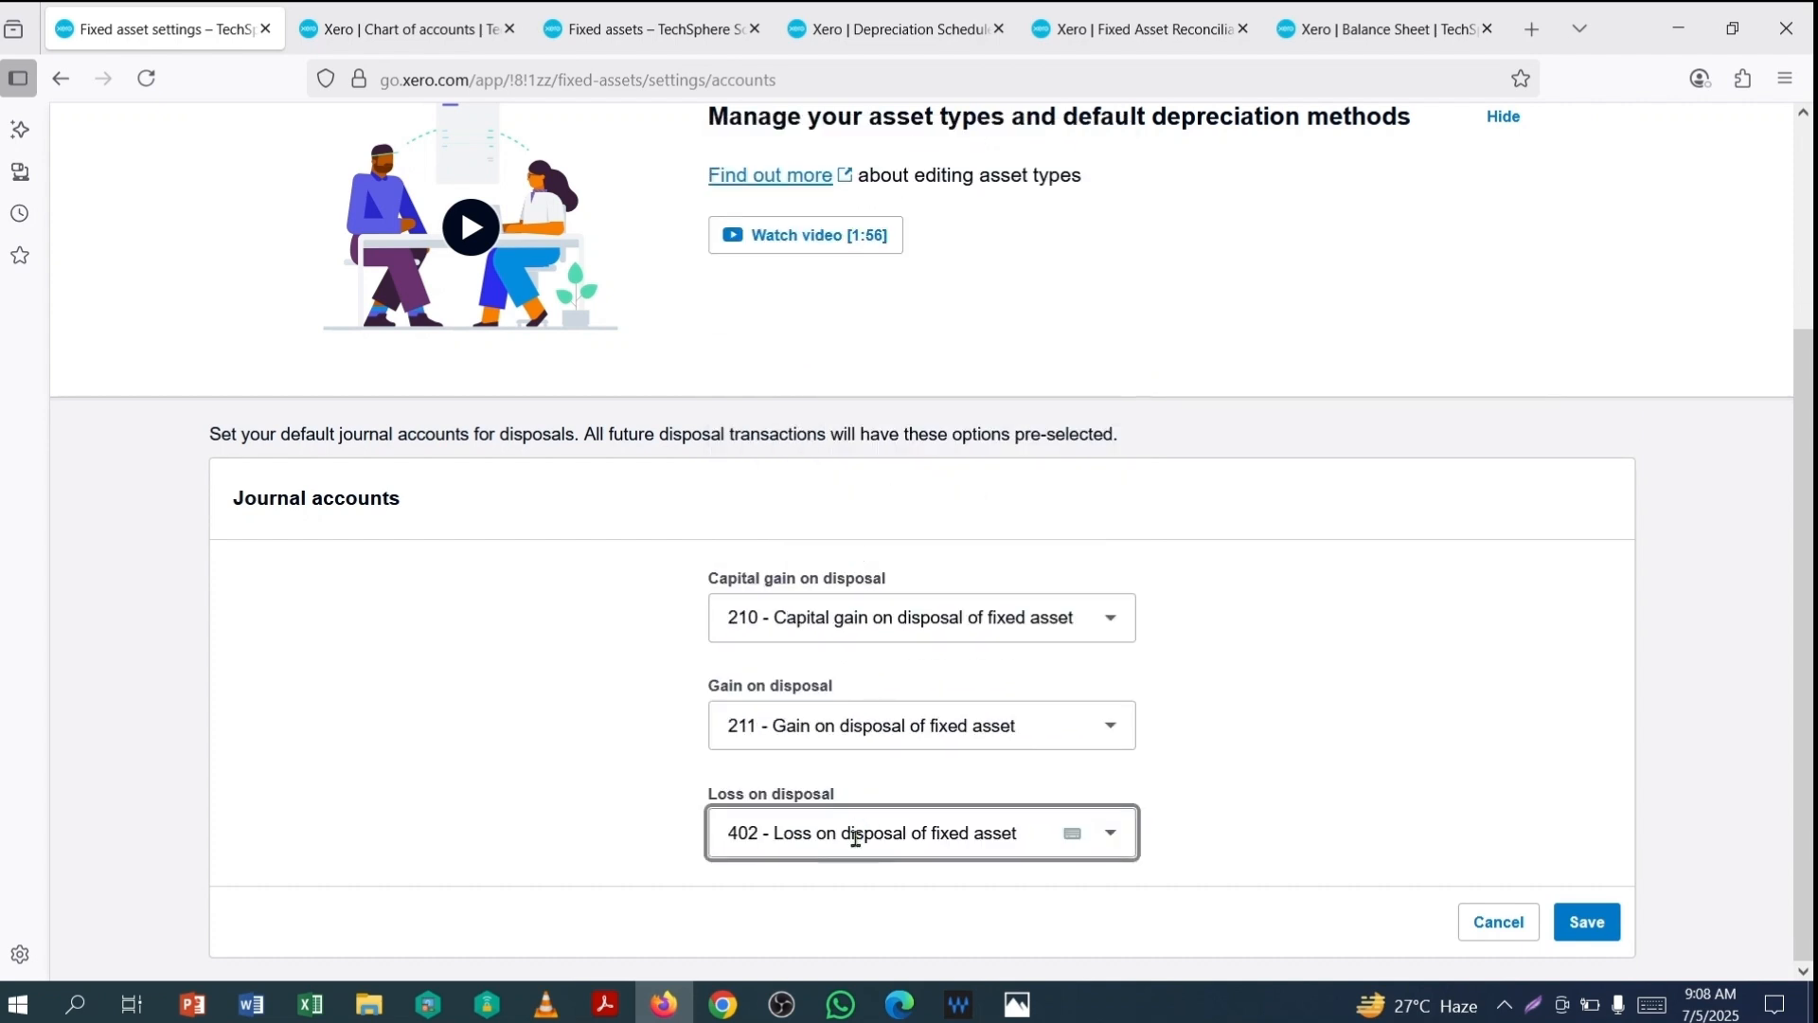
click(1294, 811)
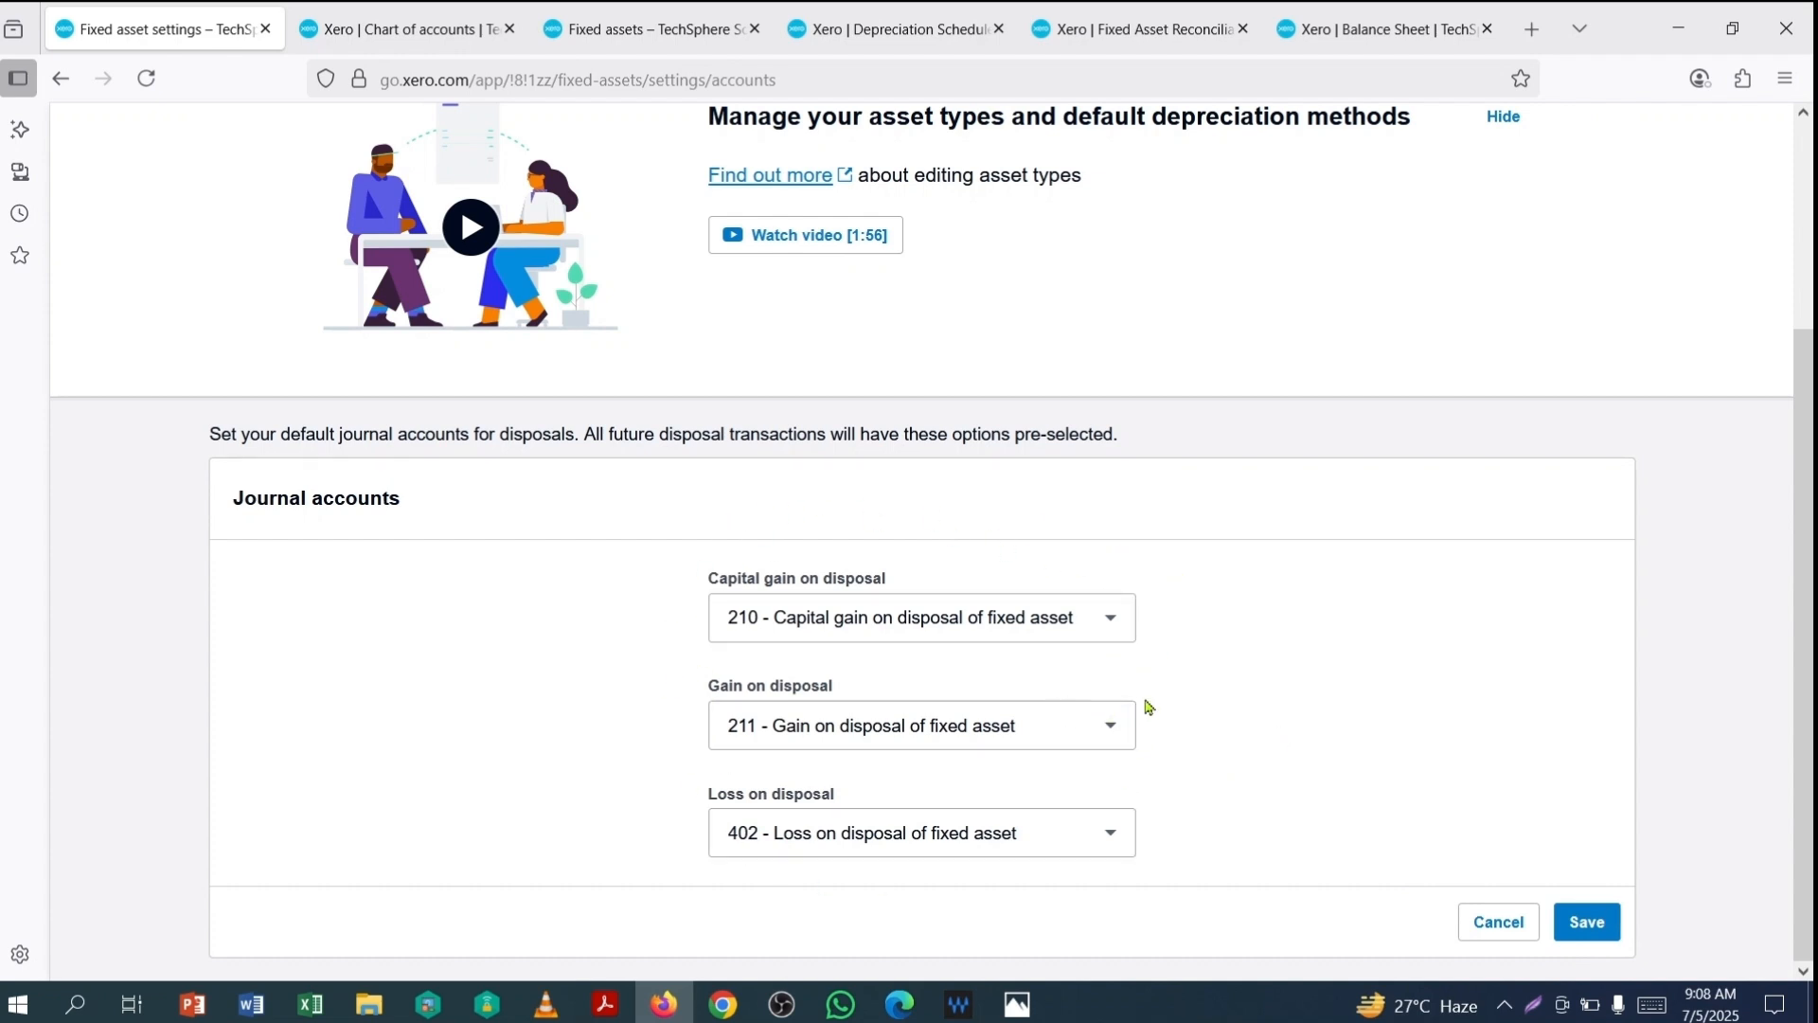
scroll(1349, 670, up, 2)
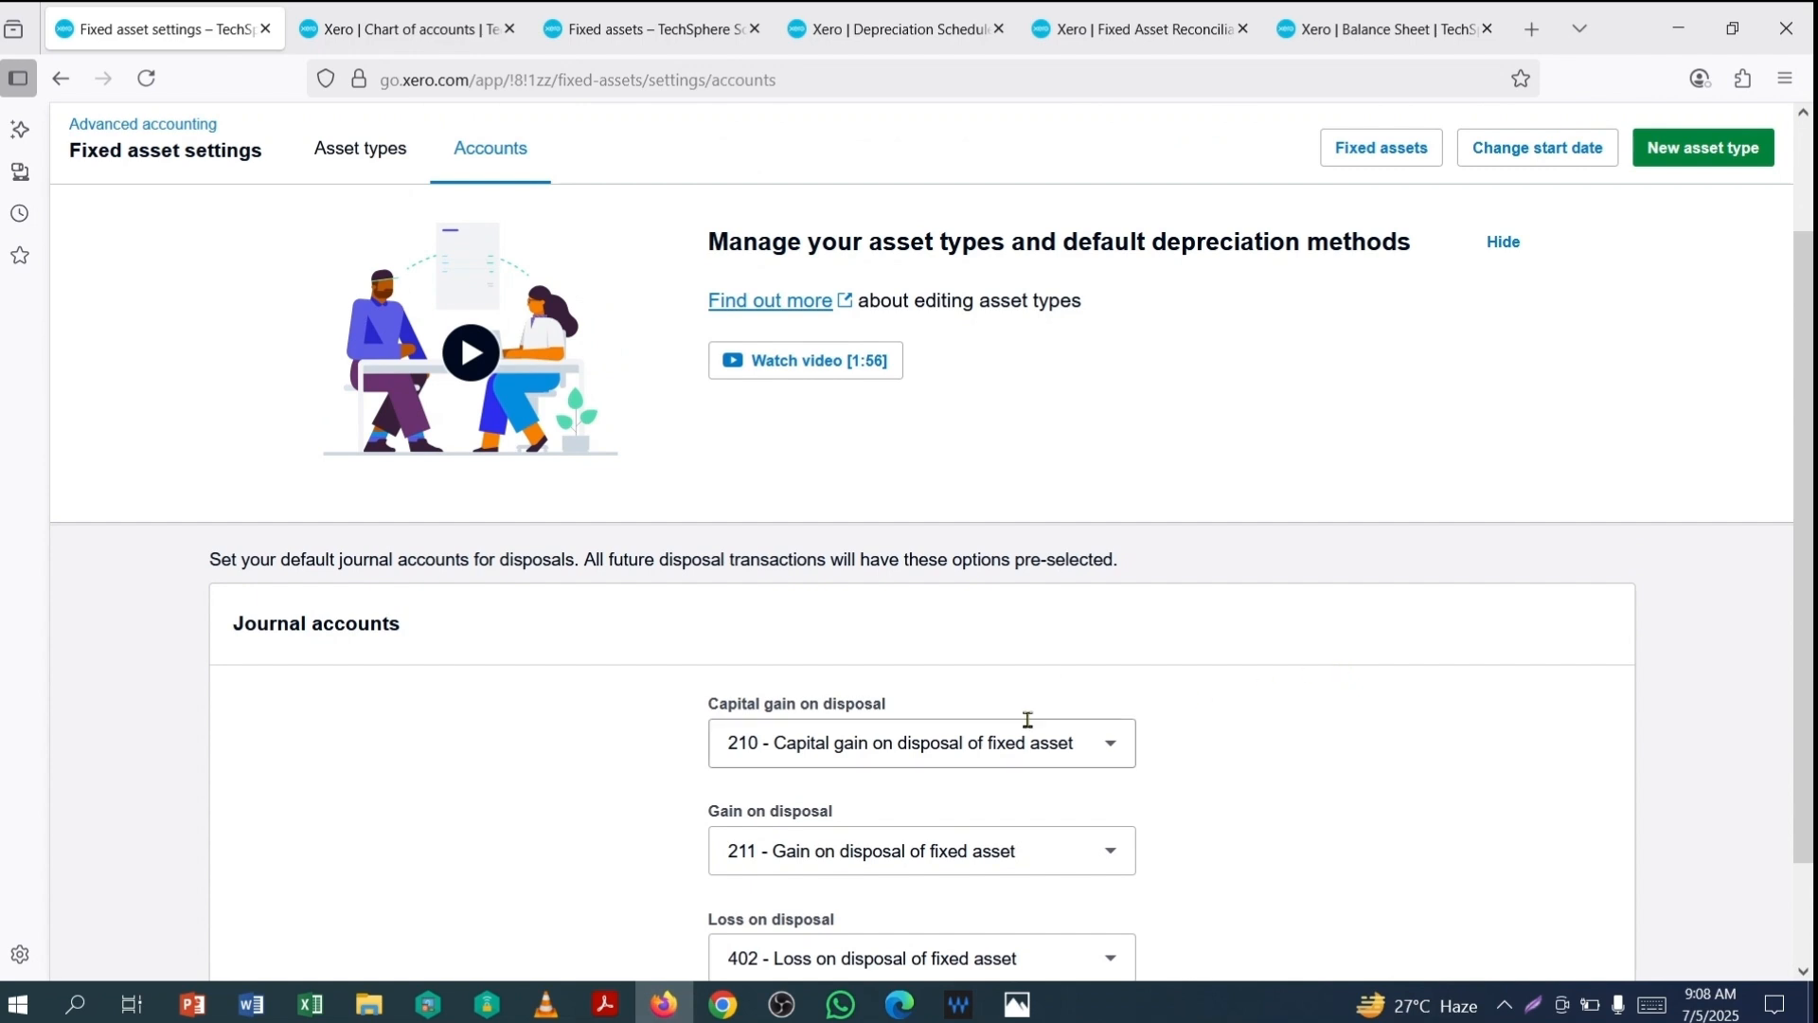
scroll(1267, 688, down, 2)
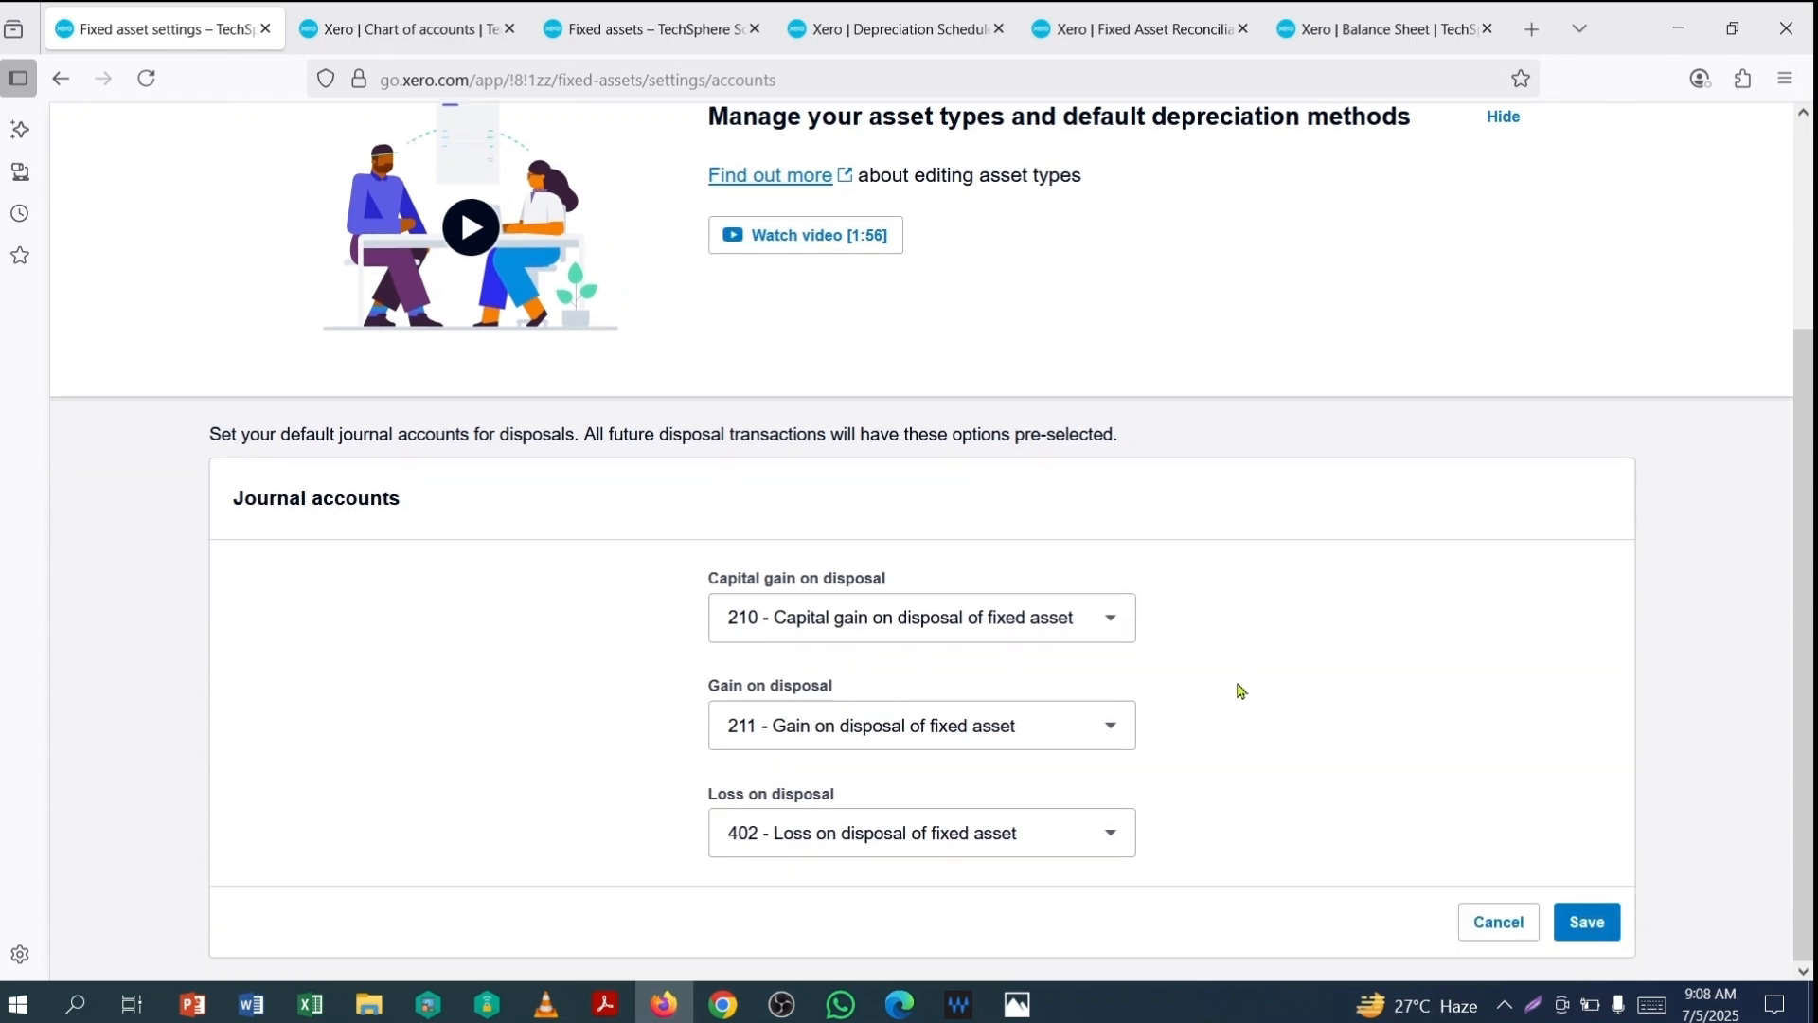
click(1594, 929)
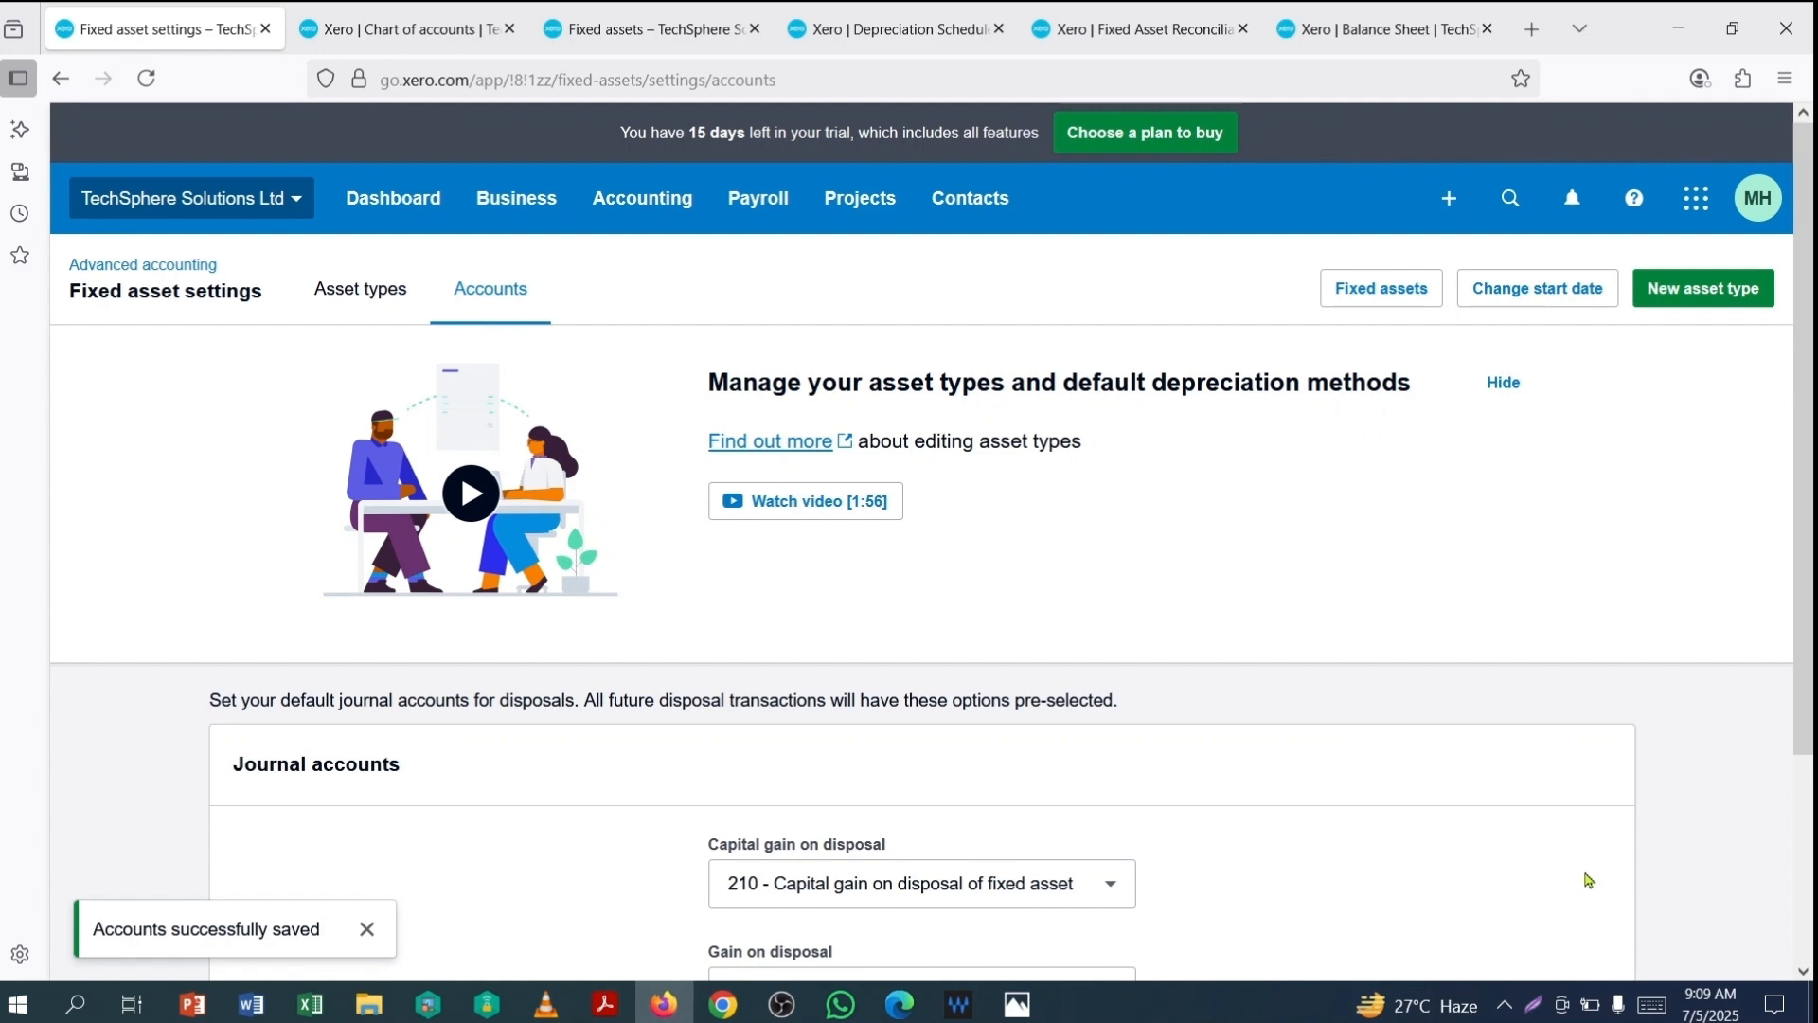
scroll(1257, 750, down, 4)
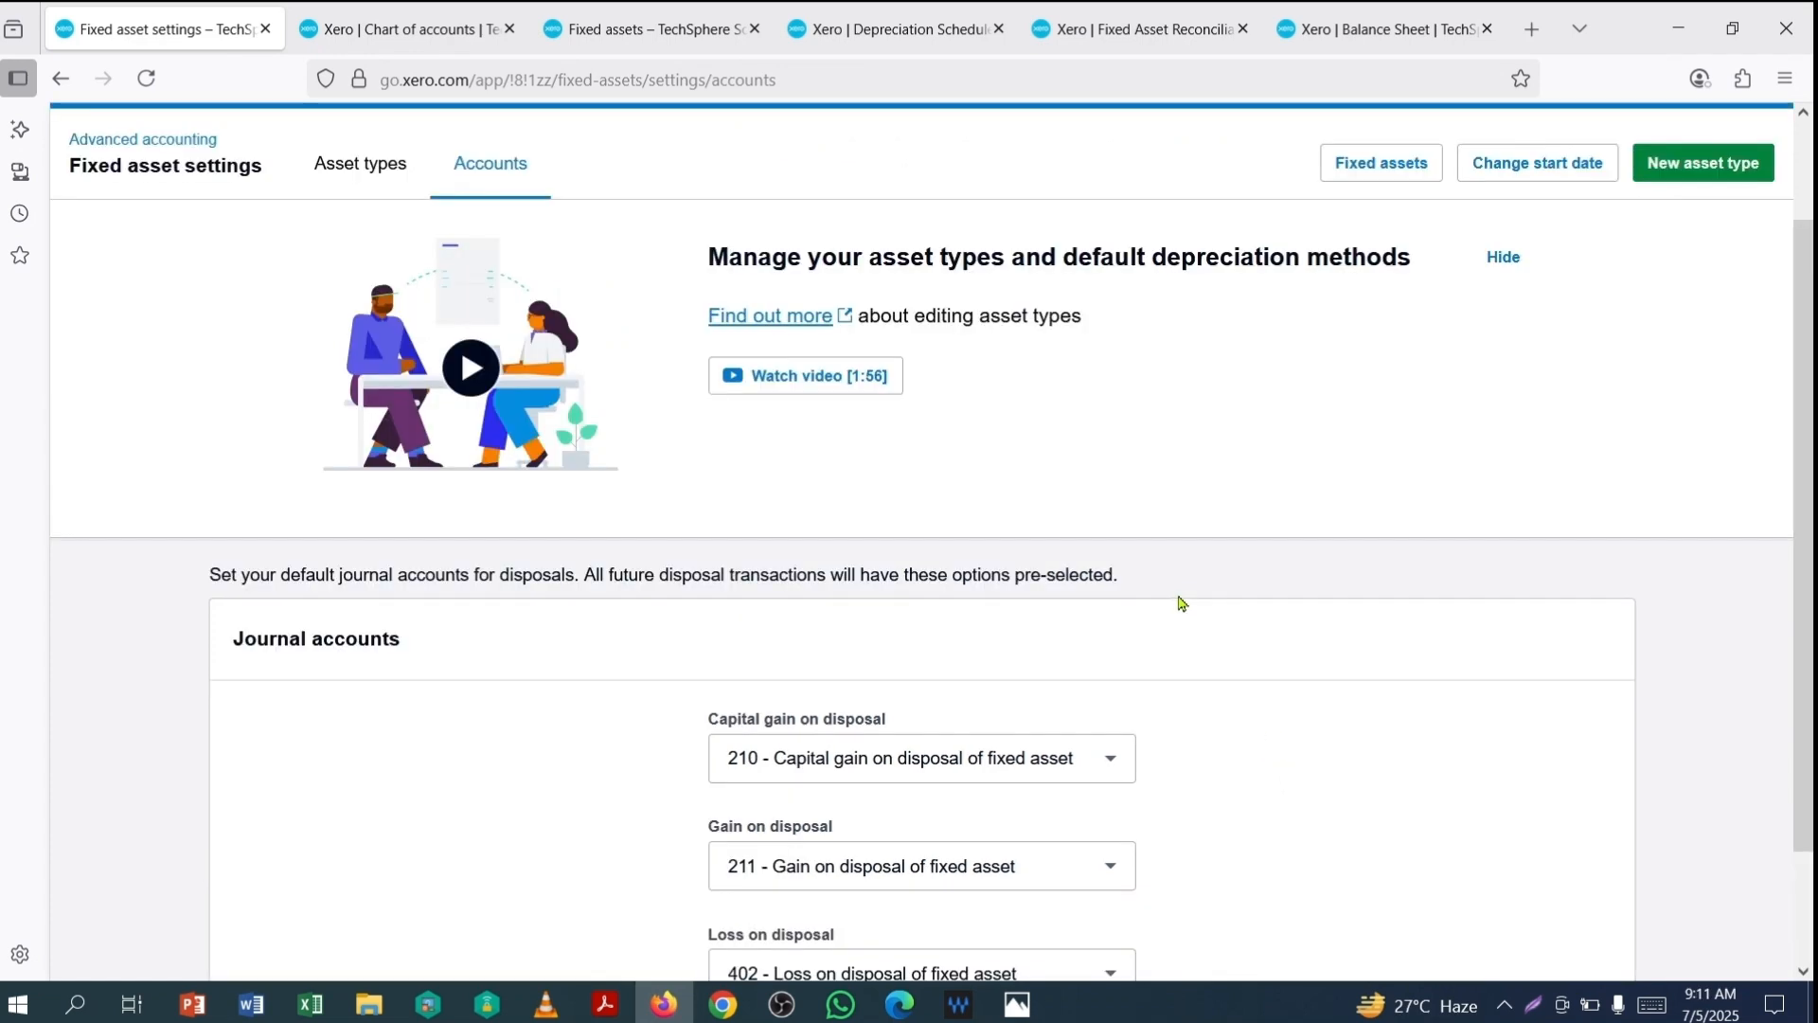
Step: Open the Micro Bus asset from the registered assets in the fixed assets register
click(630, 32)
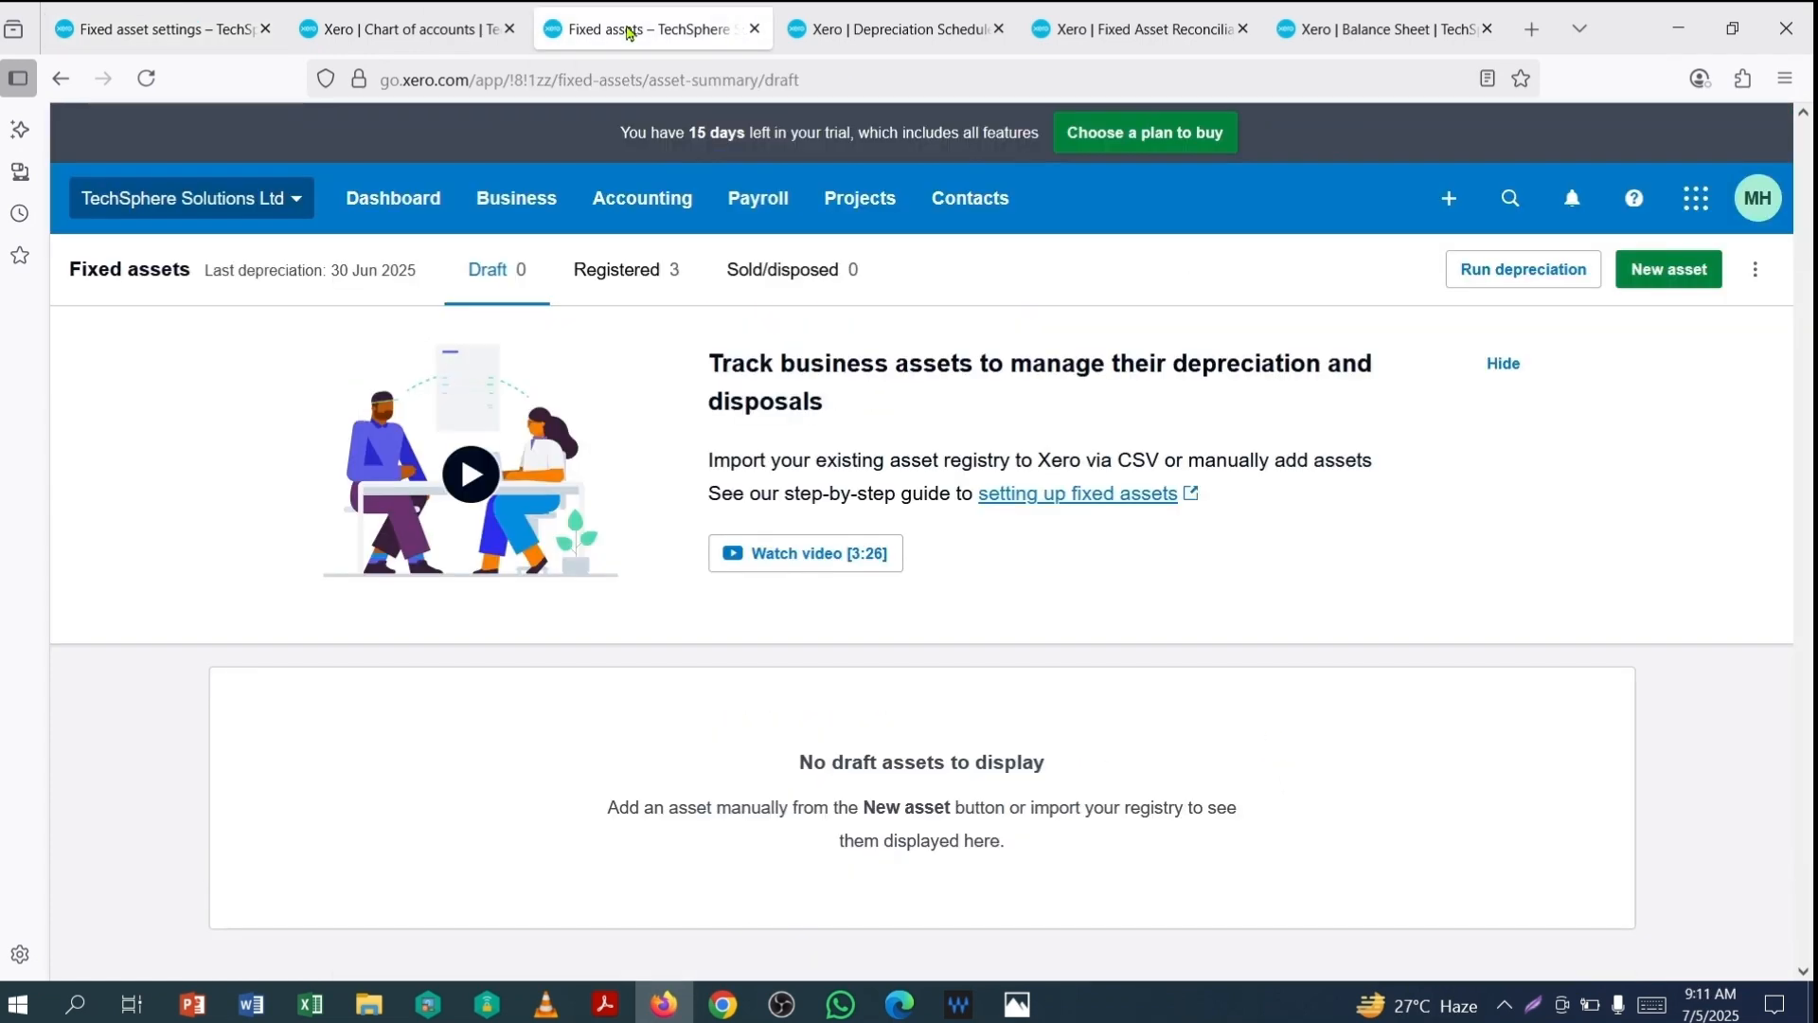
click(611, 275)
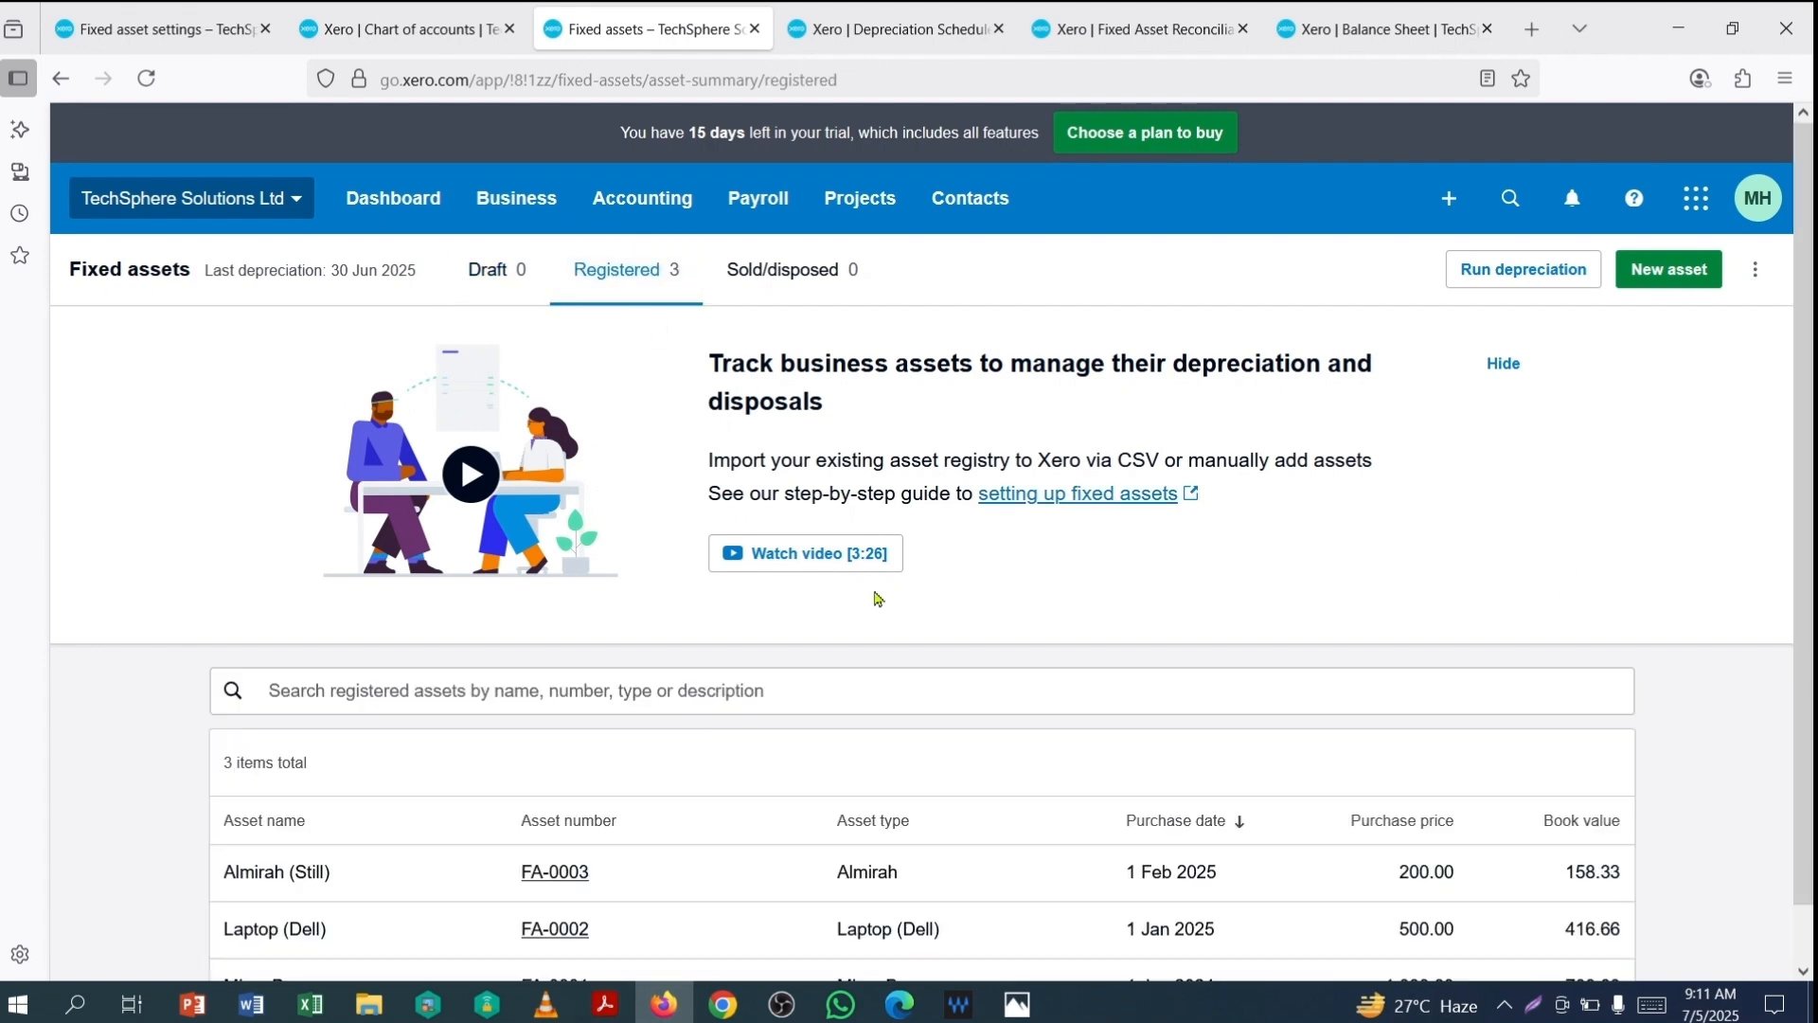
scroll(663, 757, down, 1)
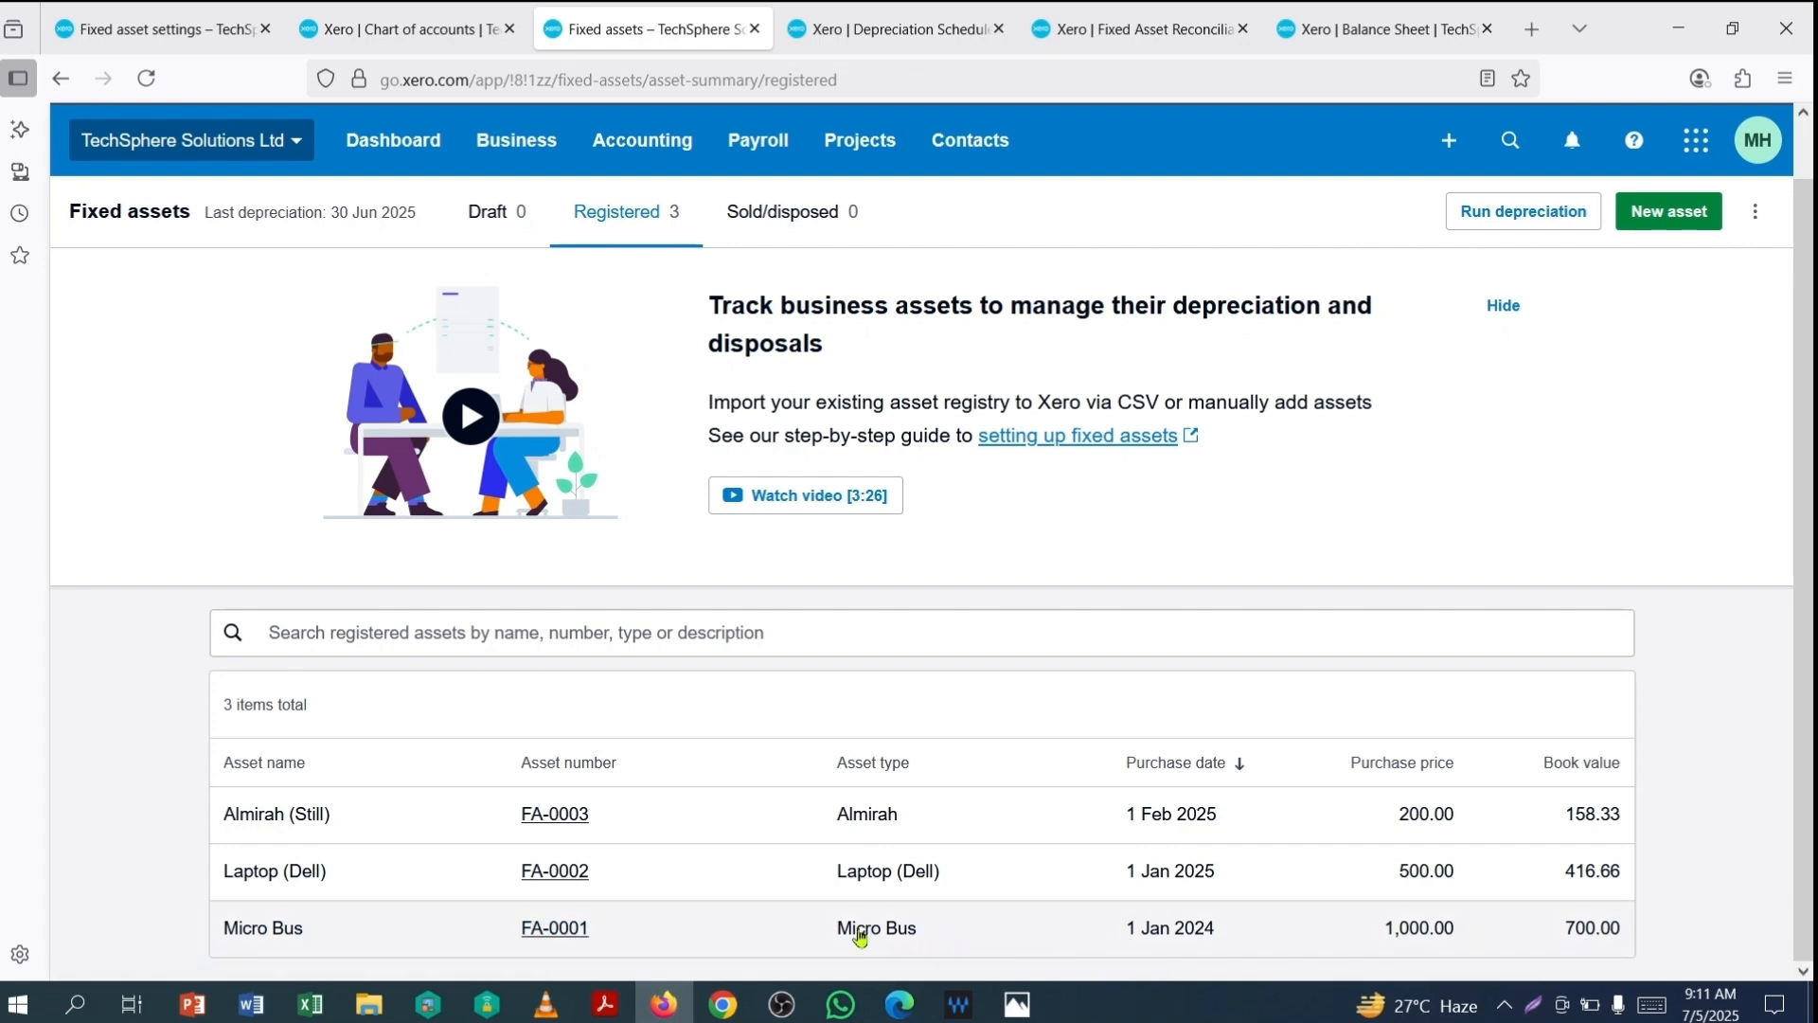
click(545, 936)
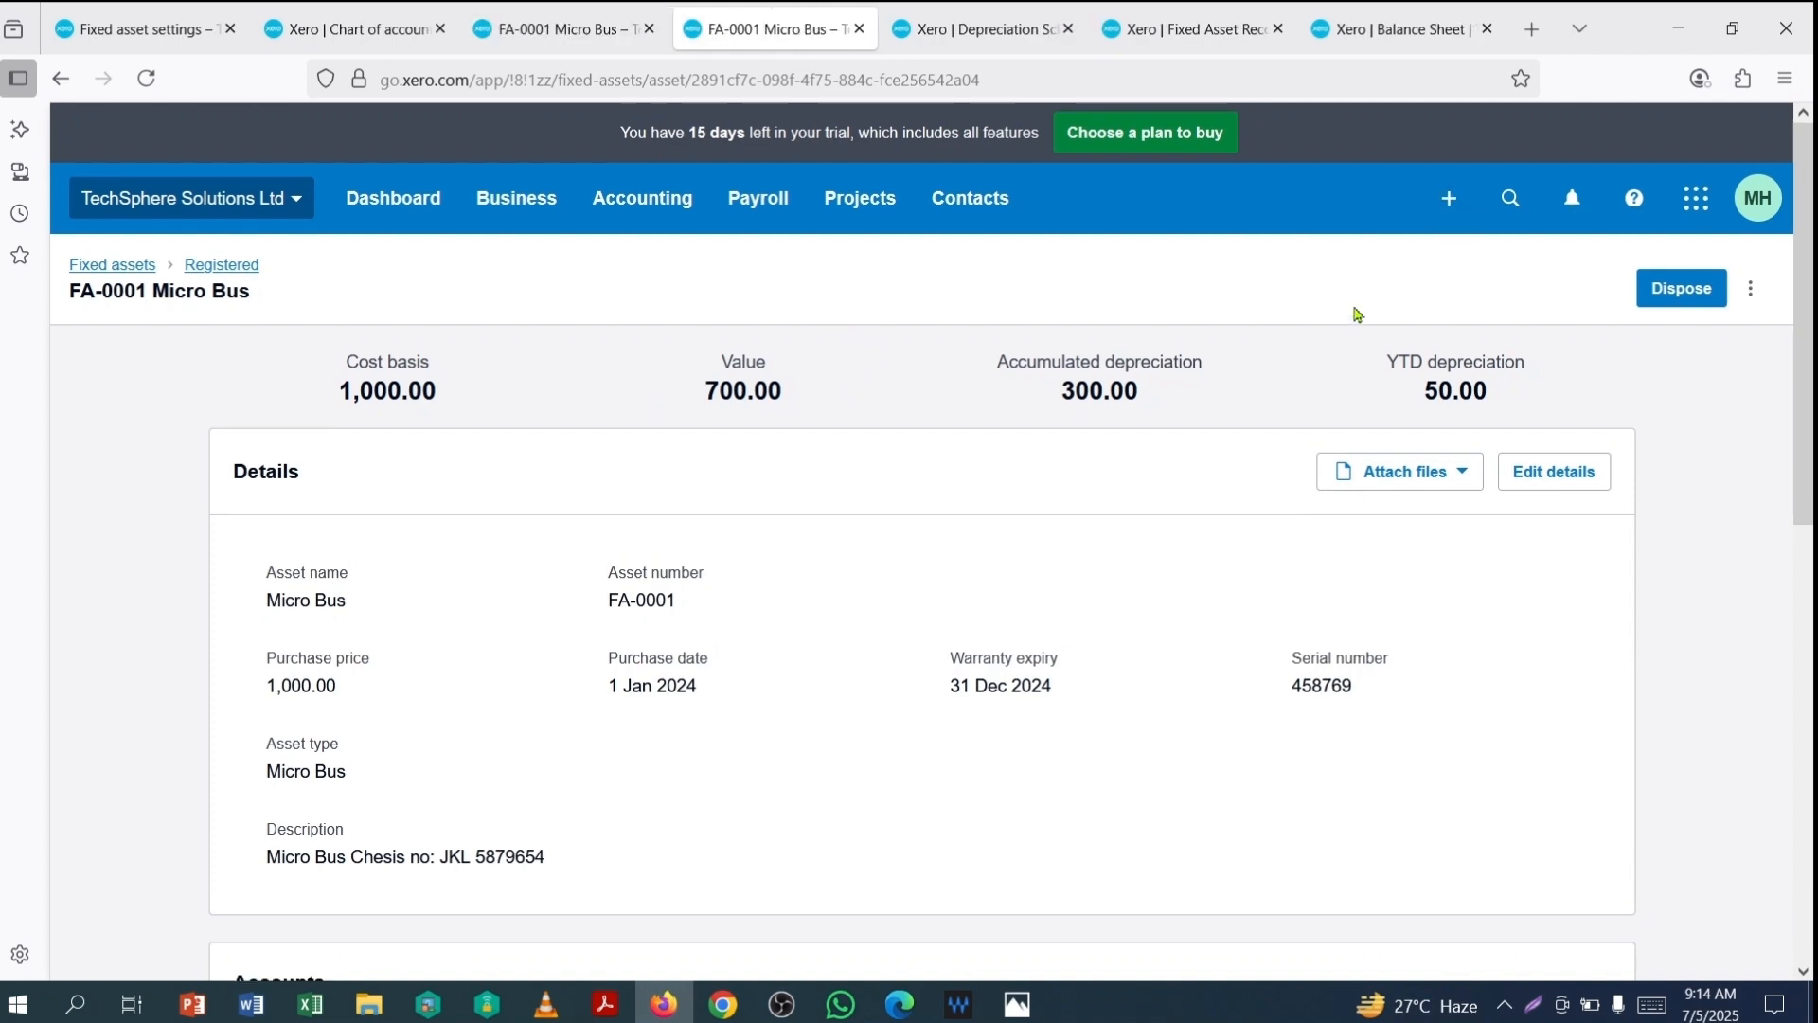
Step: Start a new Receive Money transaction into the Monzo– Checking bank account
click(1448, 201)
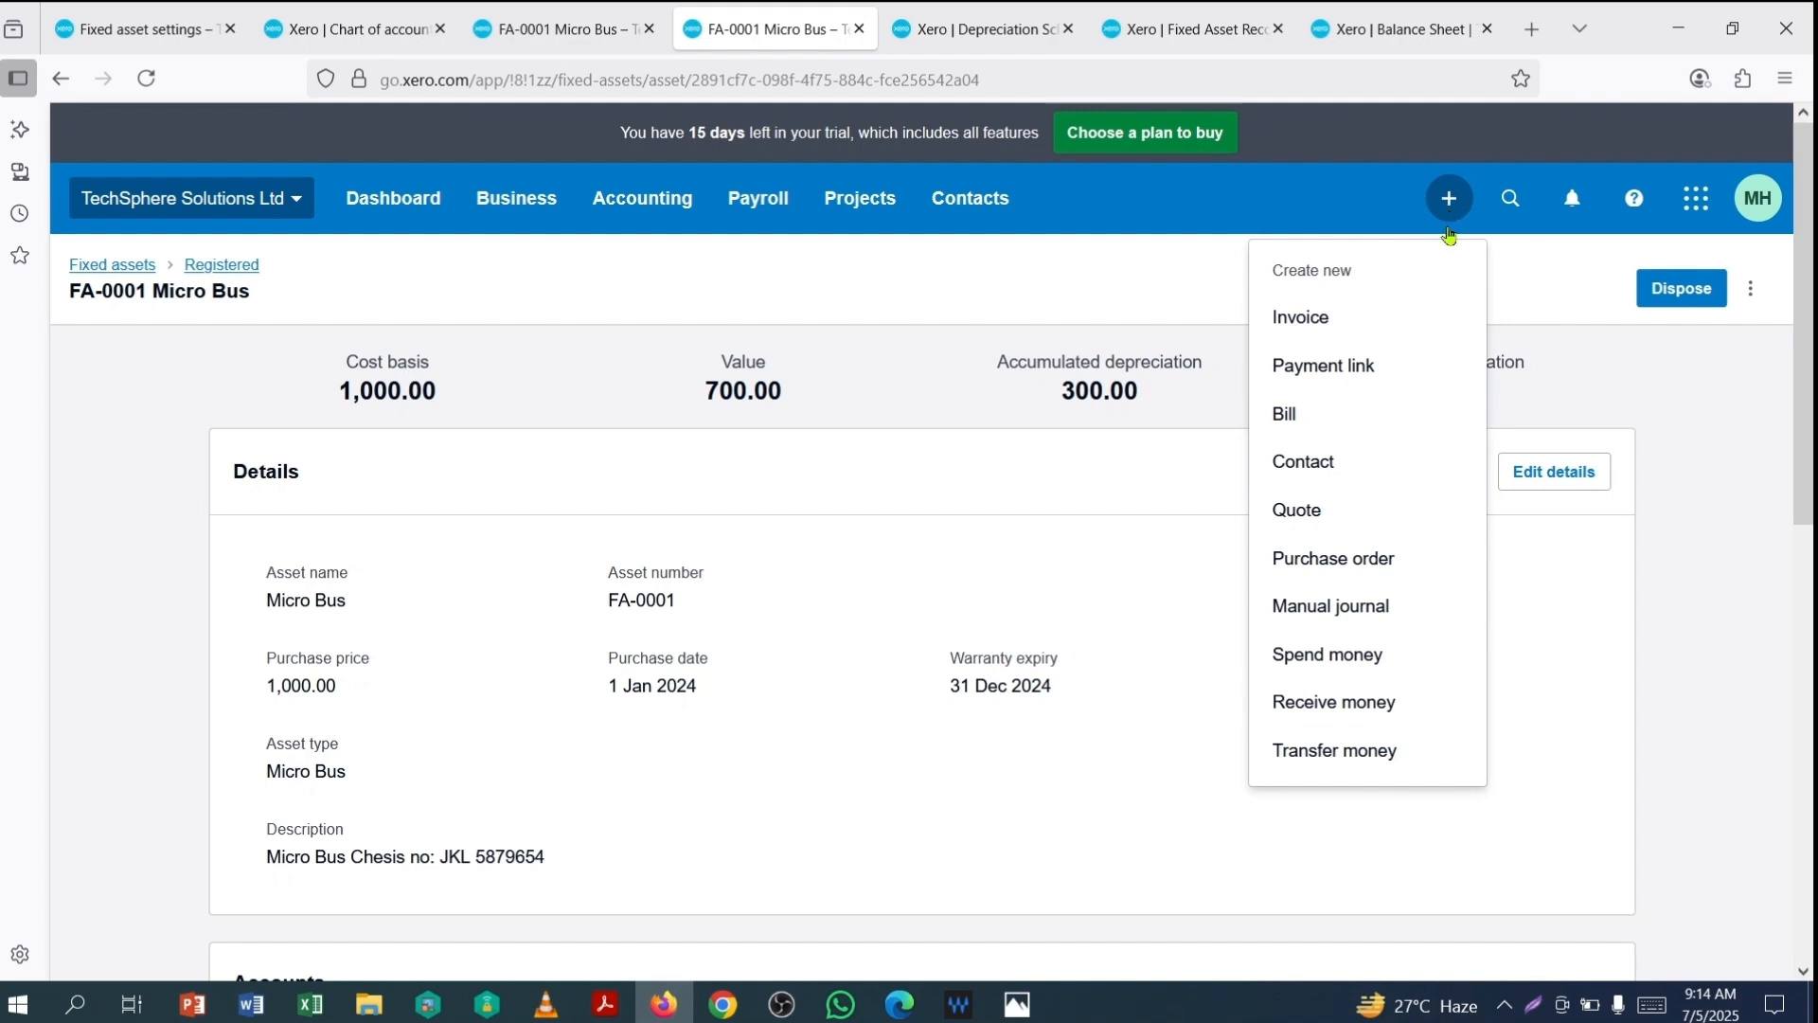
click(1330, 706)
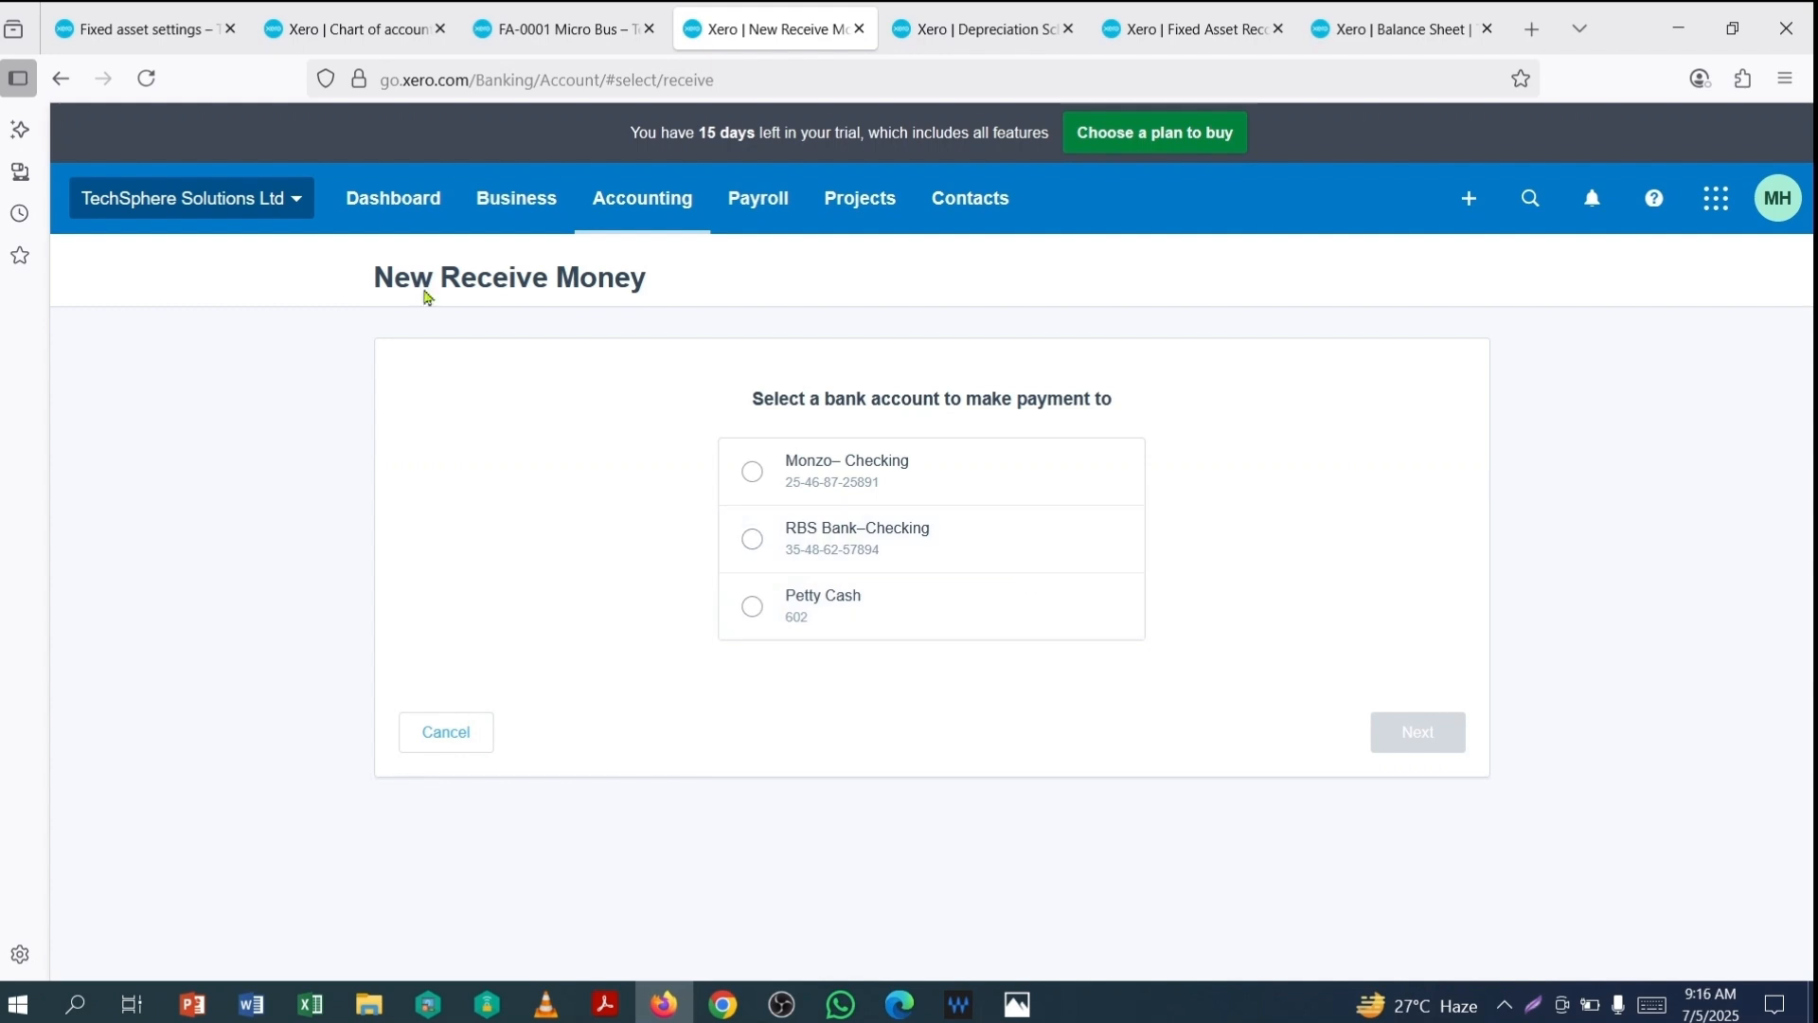
drag(359, 289, 660, 288)
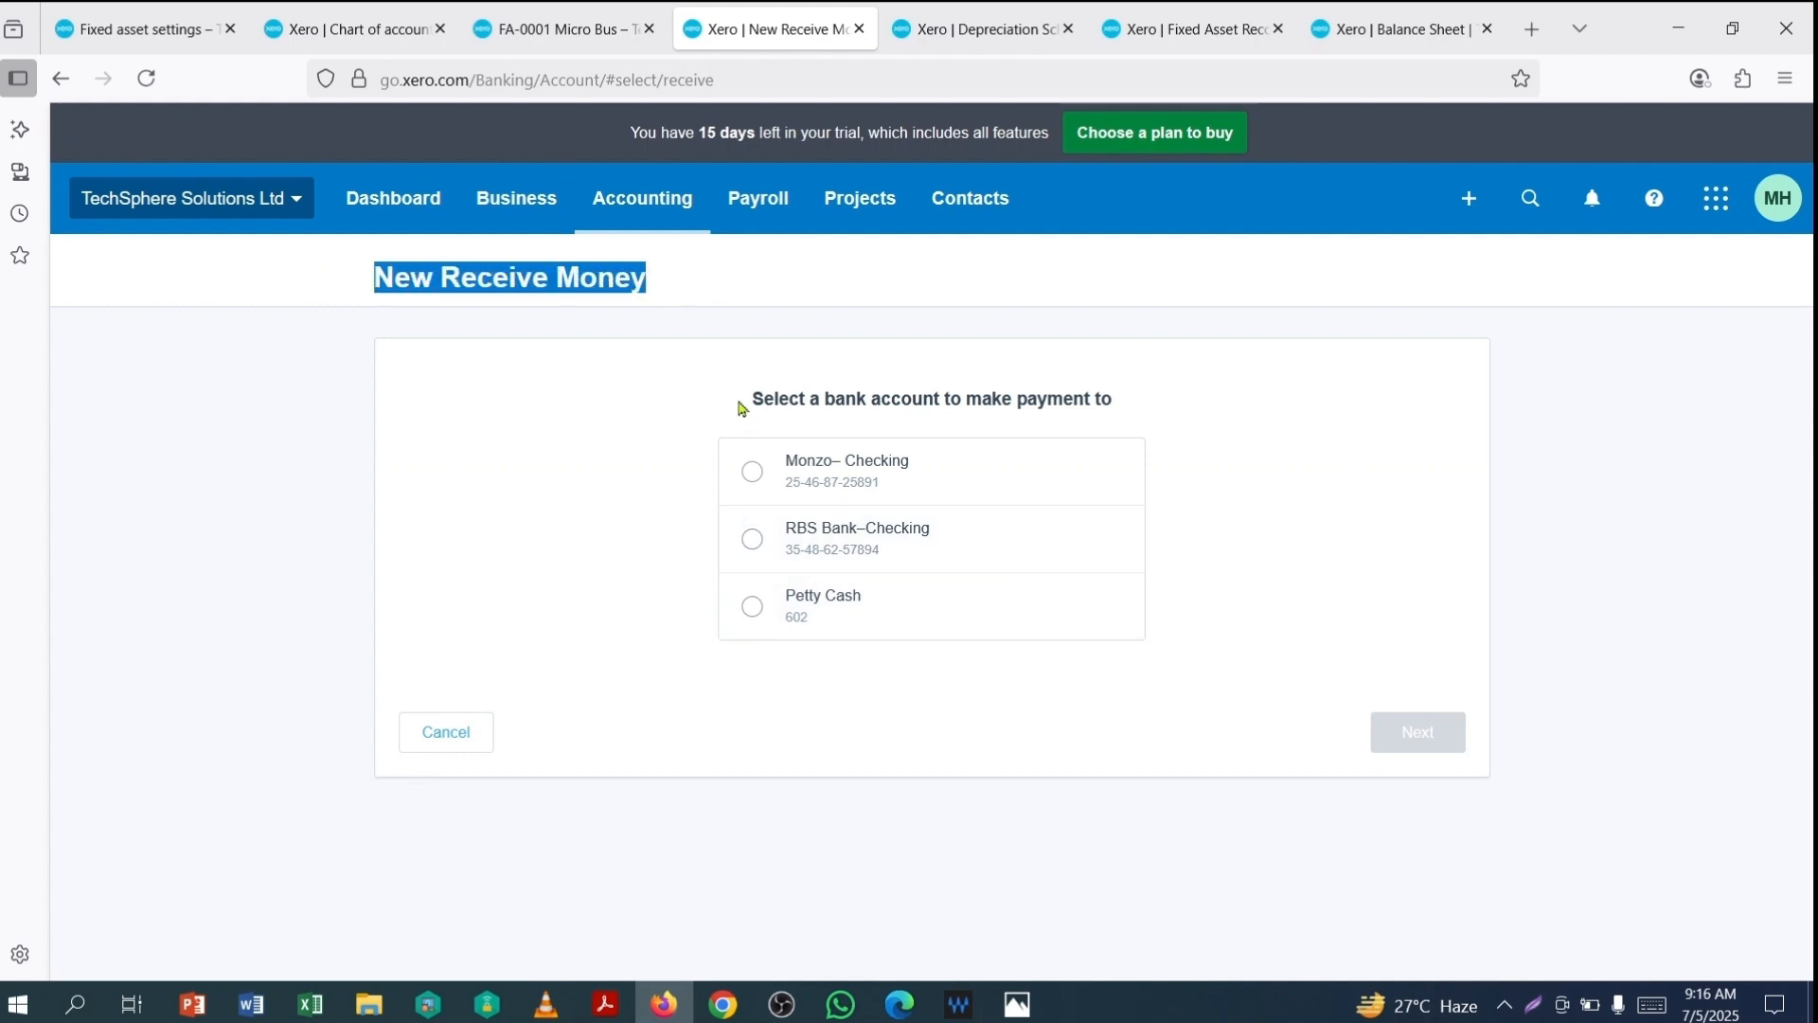
drag(741, 407, 1135, 408)
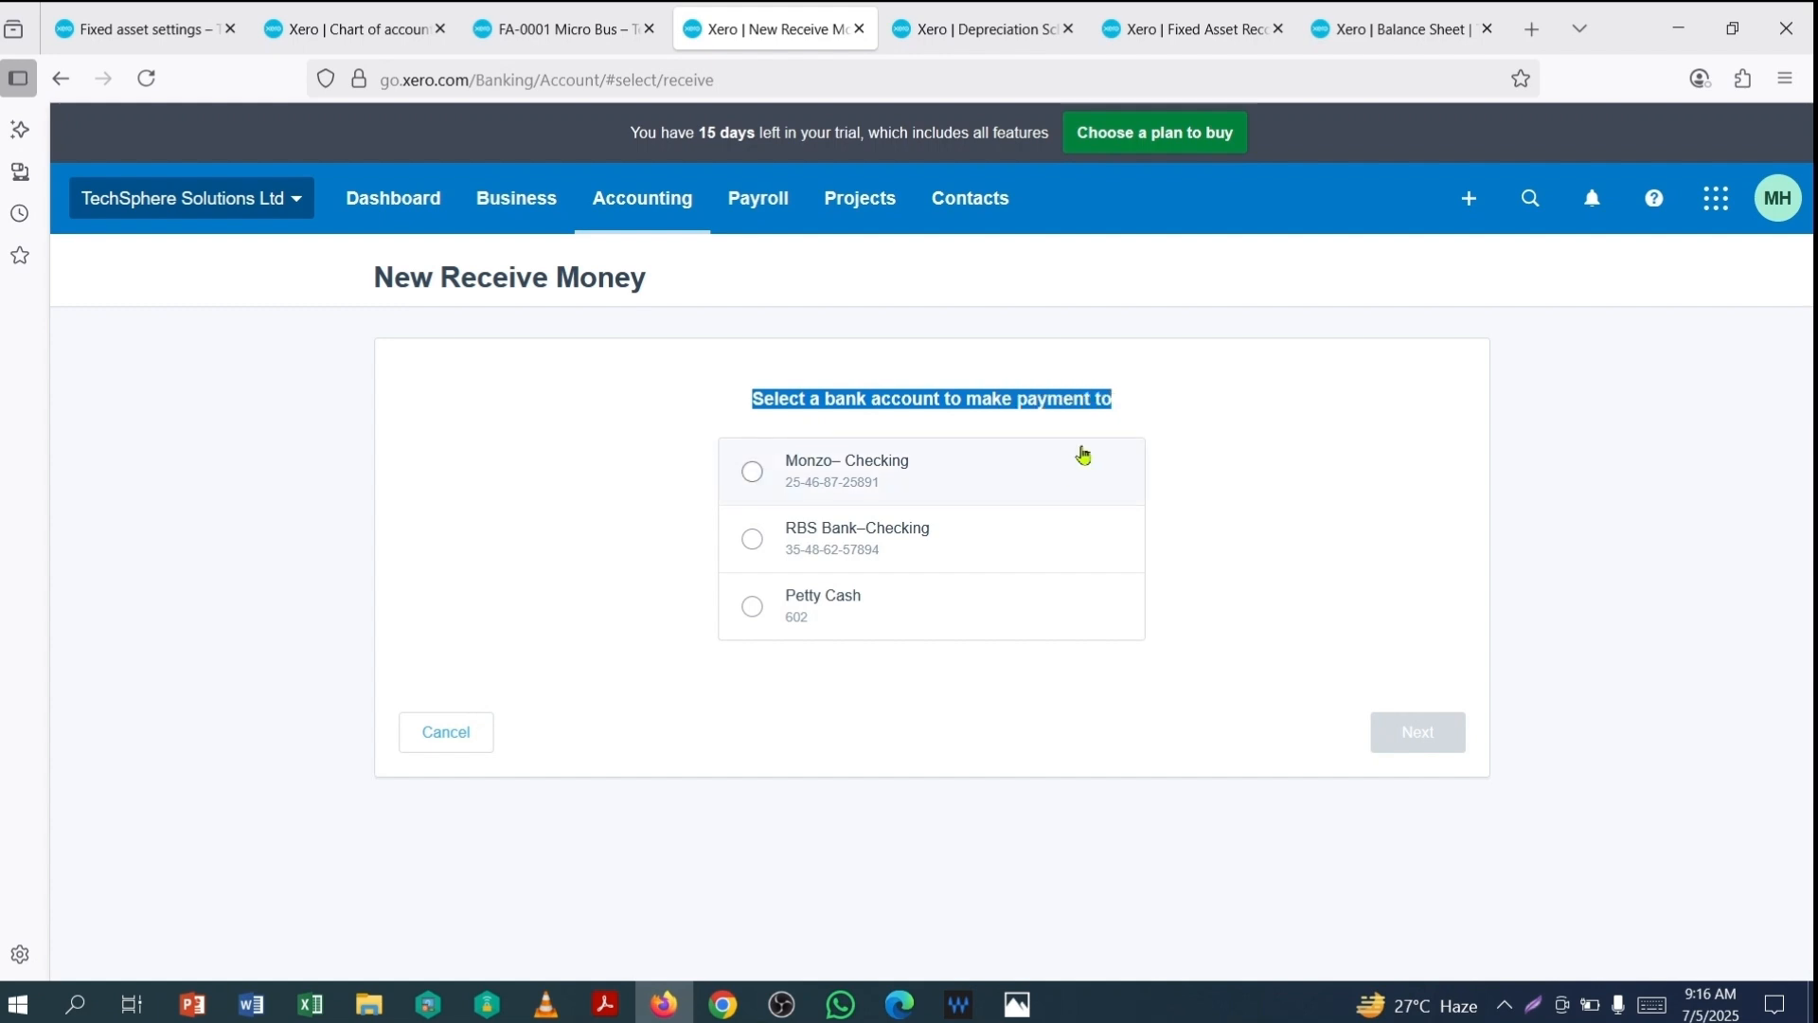
click(1159, 455)
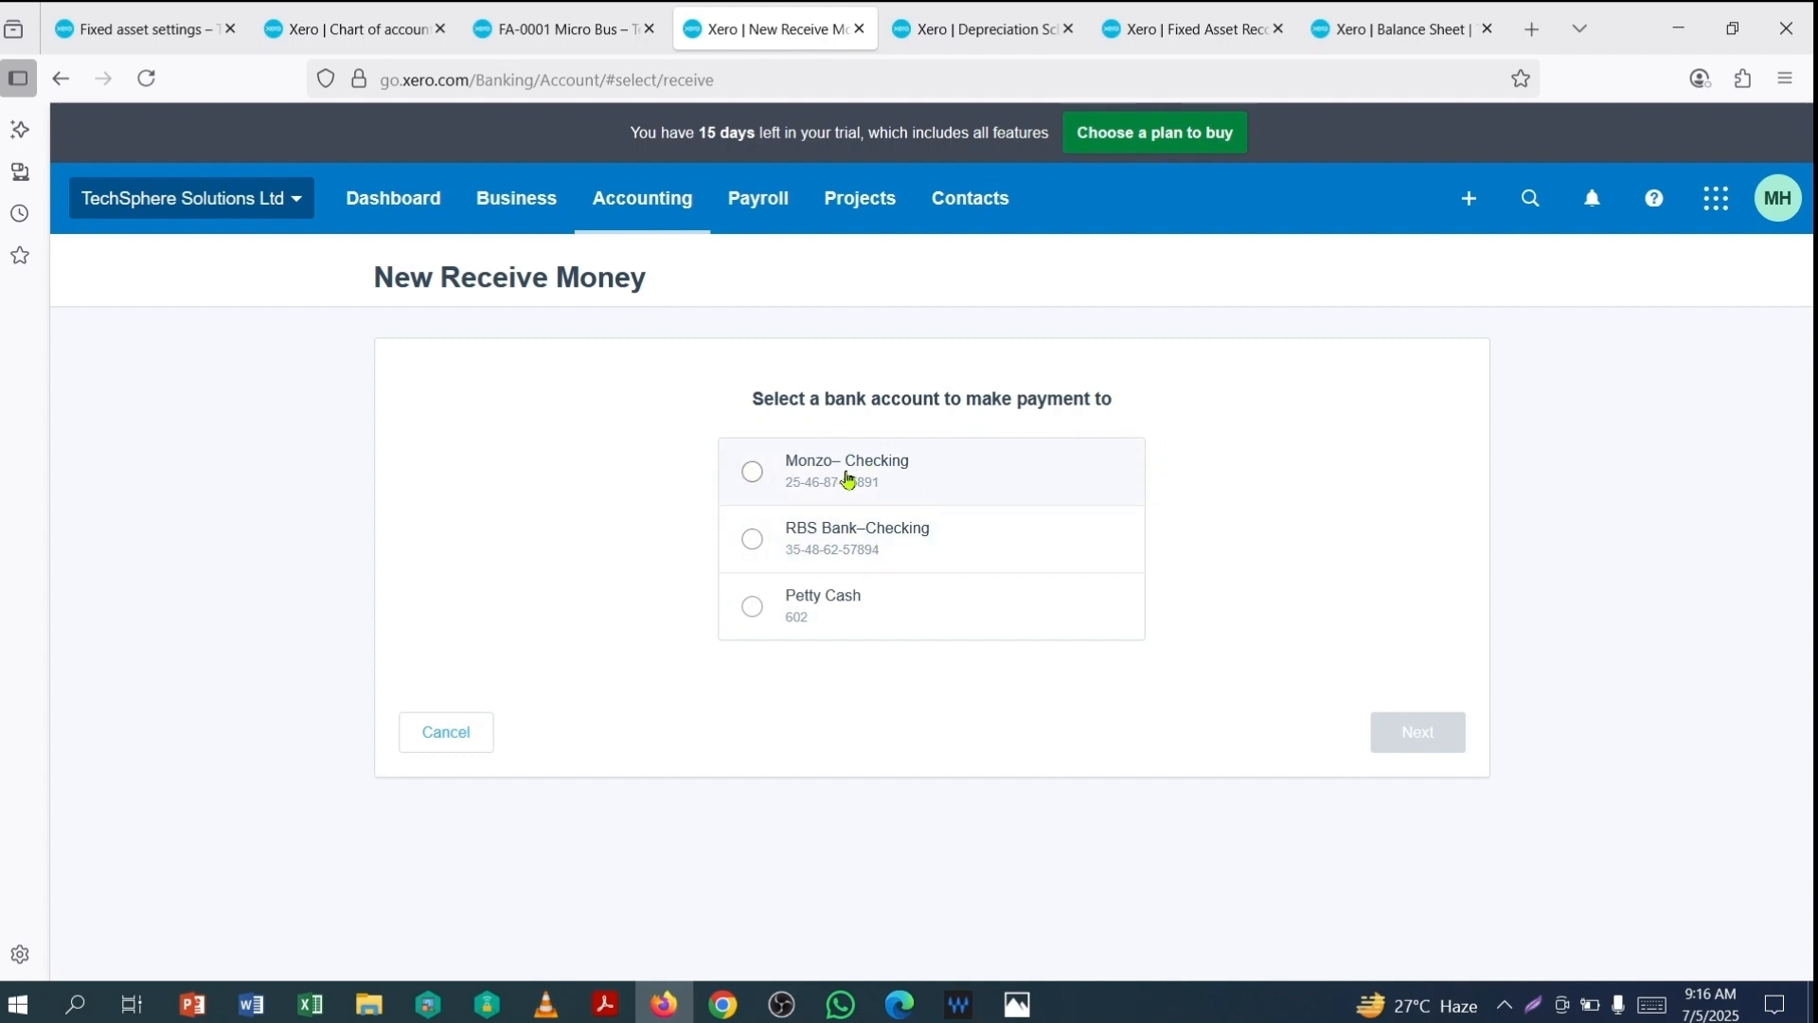
click(753, 473)
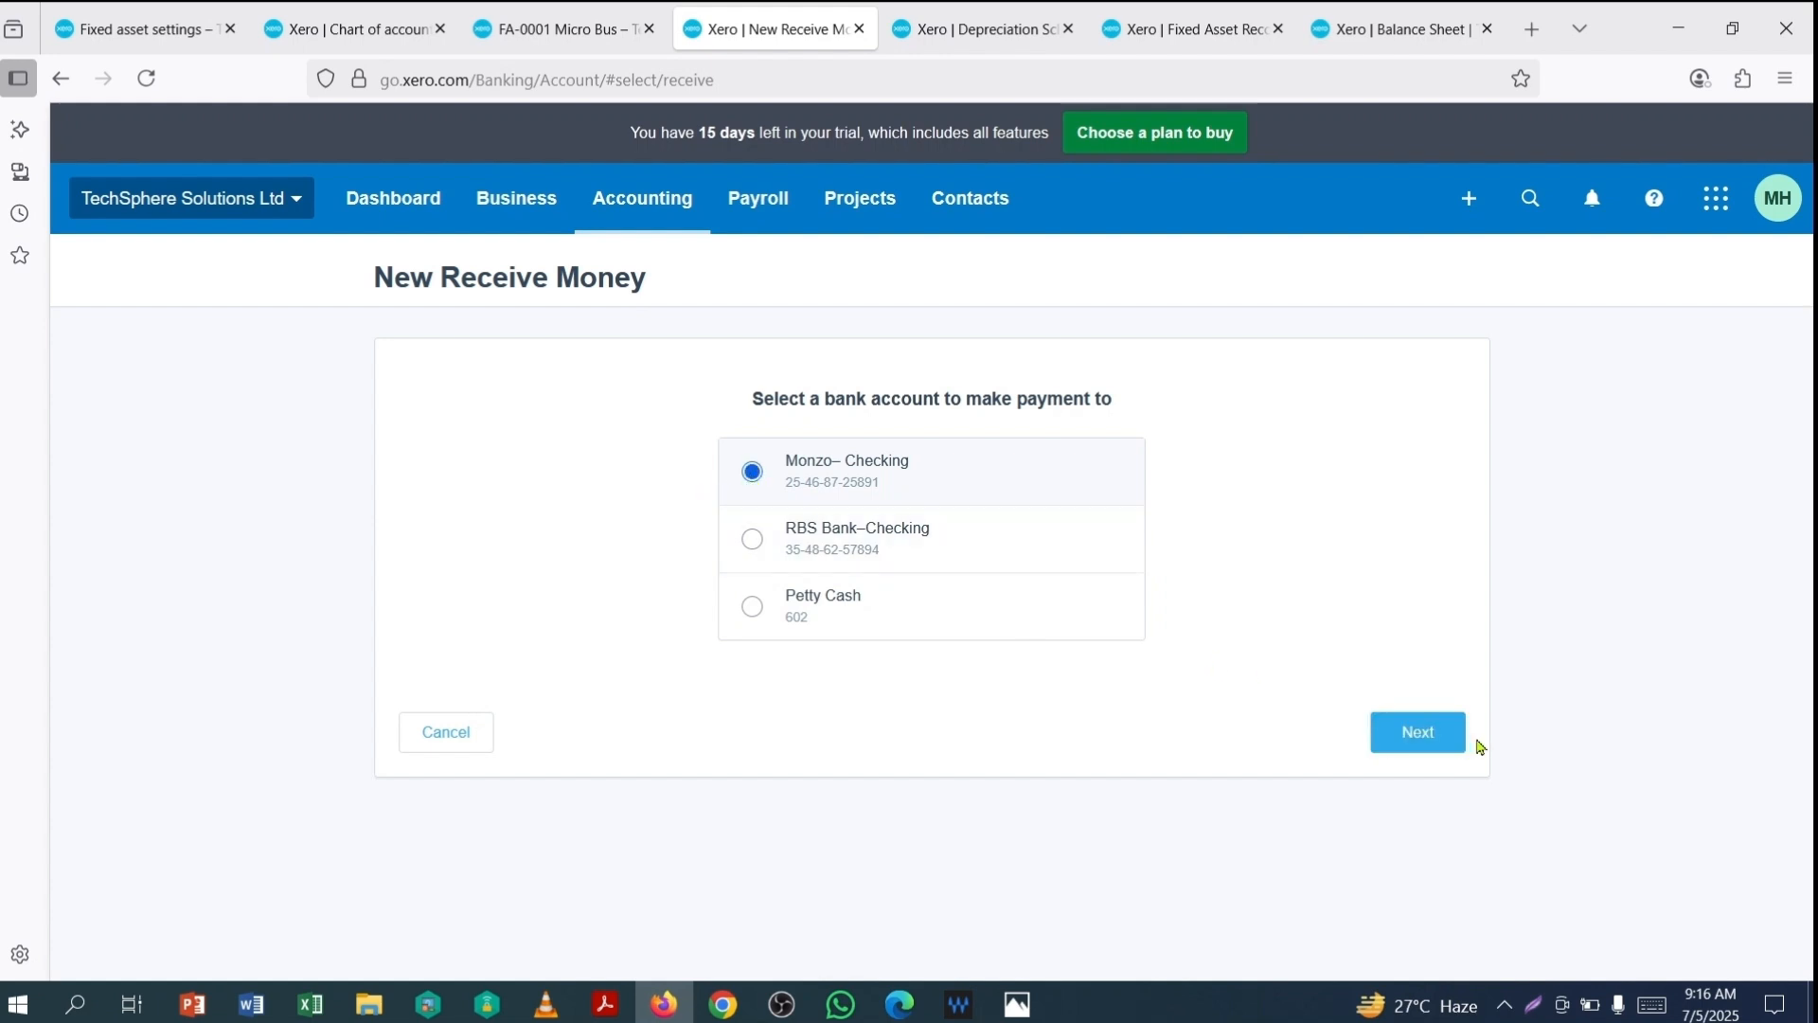
click(1414, 737)
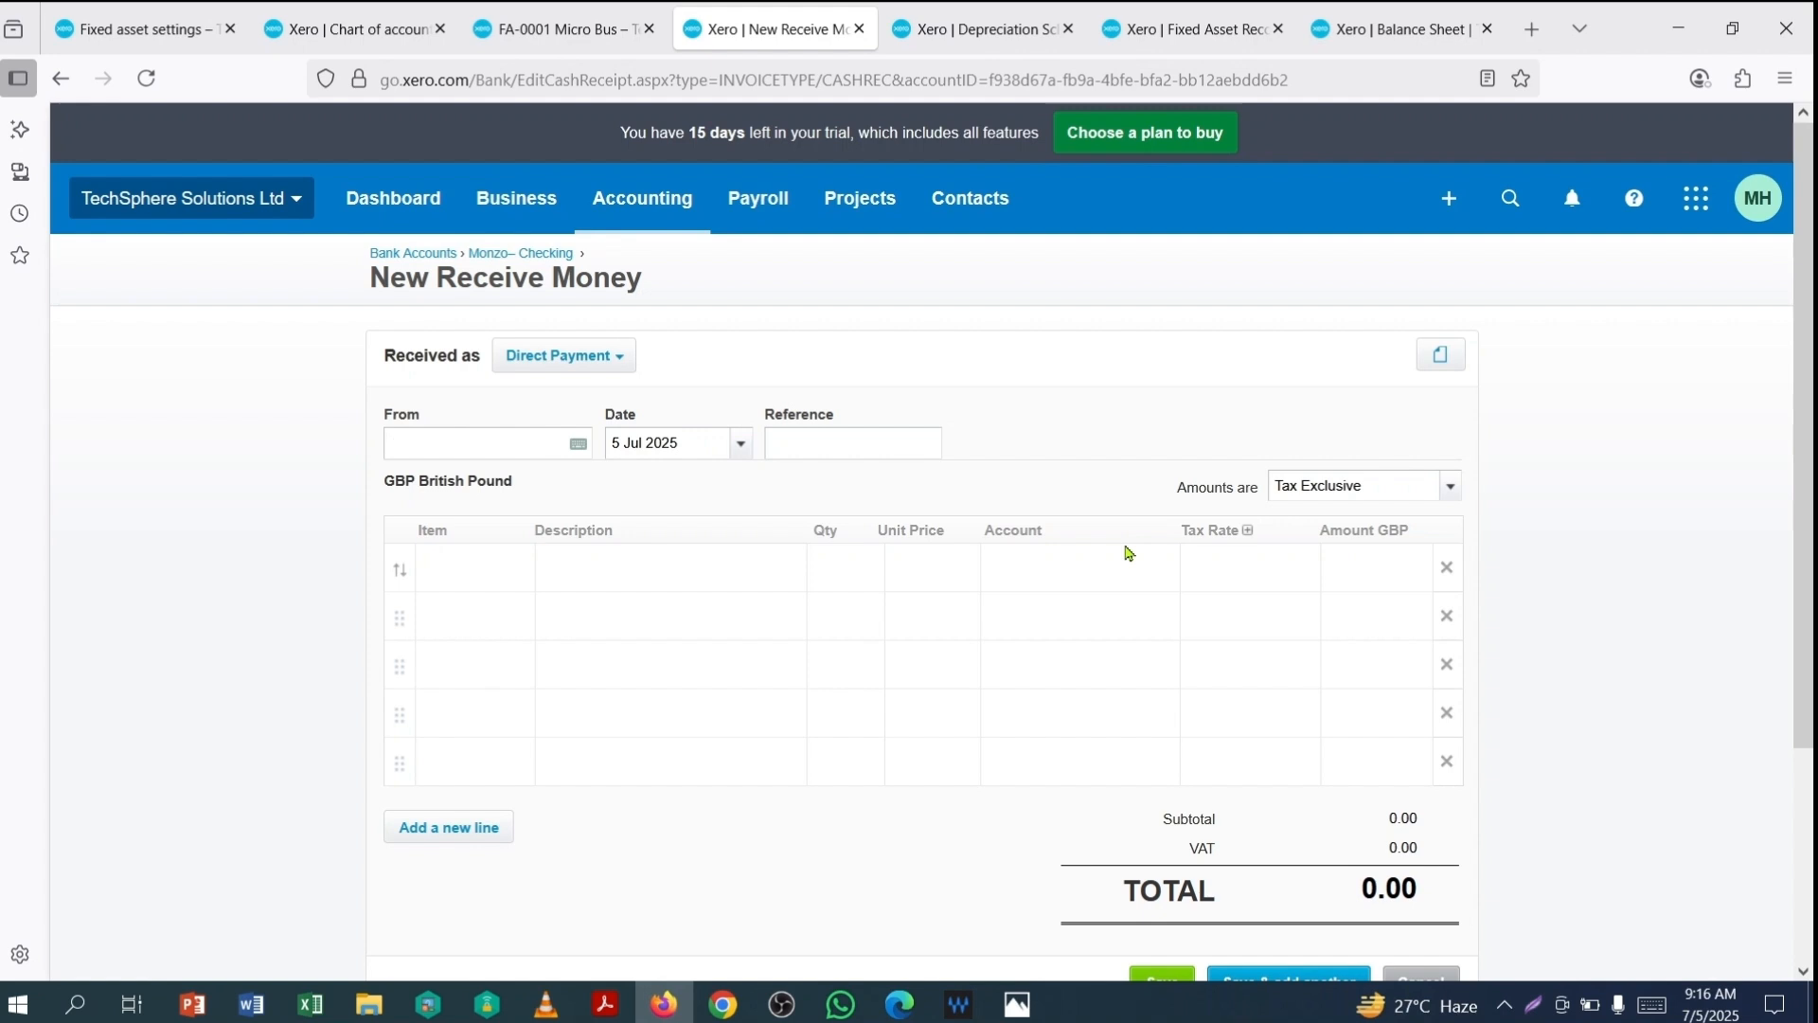
Step: Enter Car sale center as a new contact and add a Micro Buss line with quantity 1 and unit price 650
text(Car sale center)
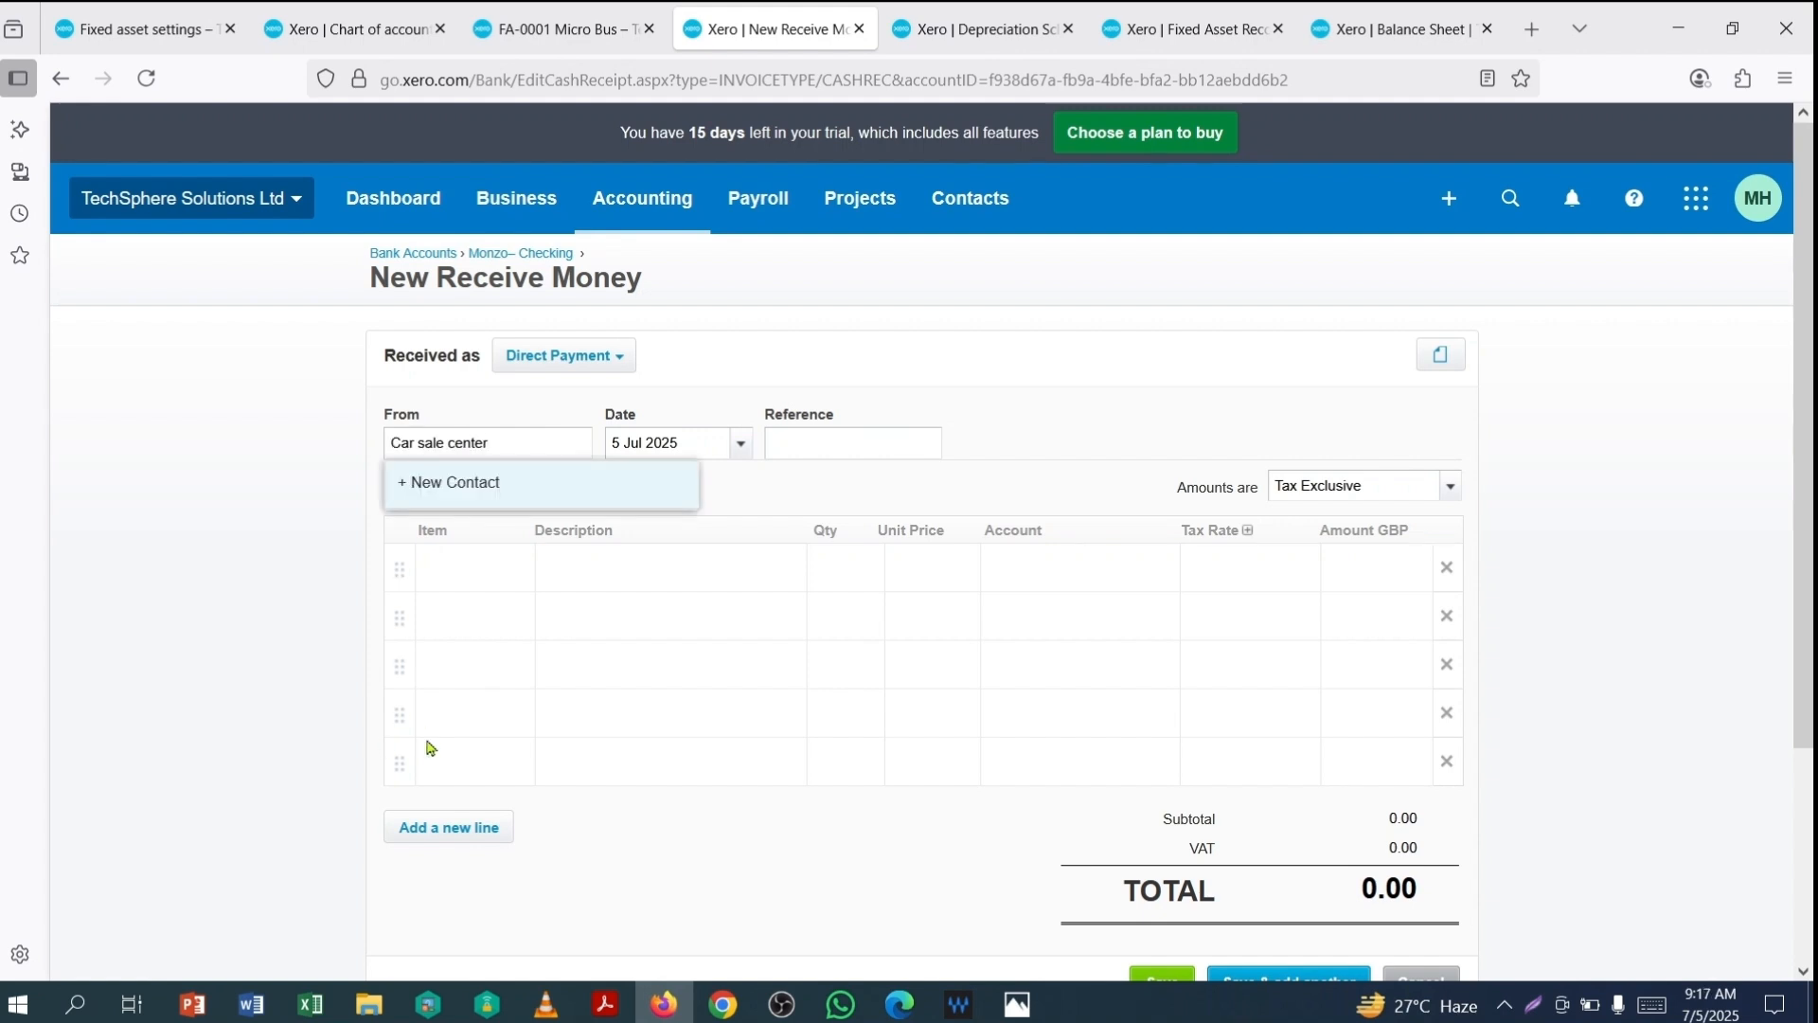
click(424, 499)
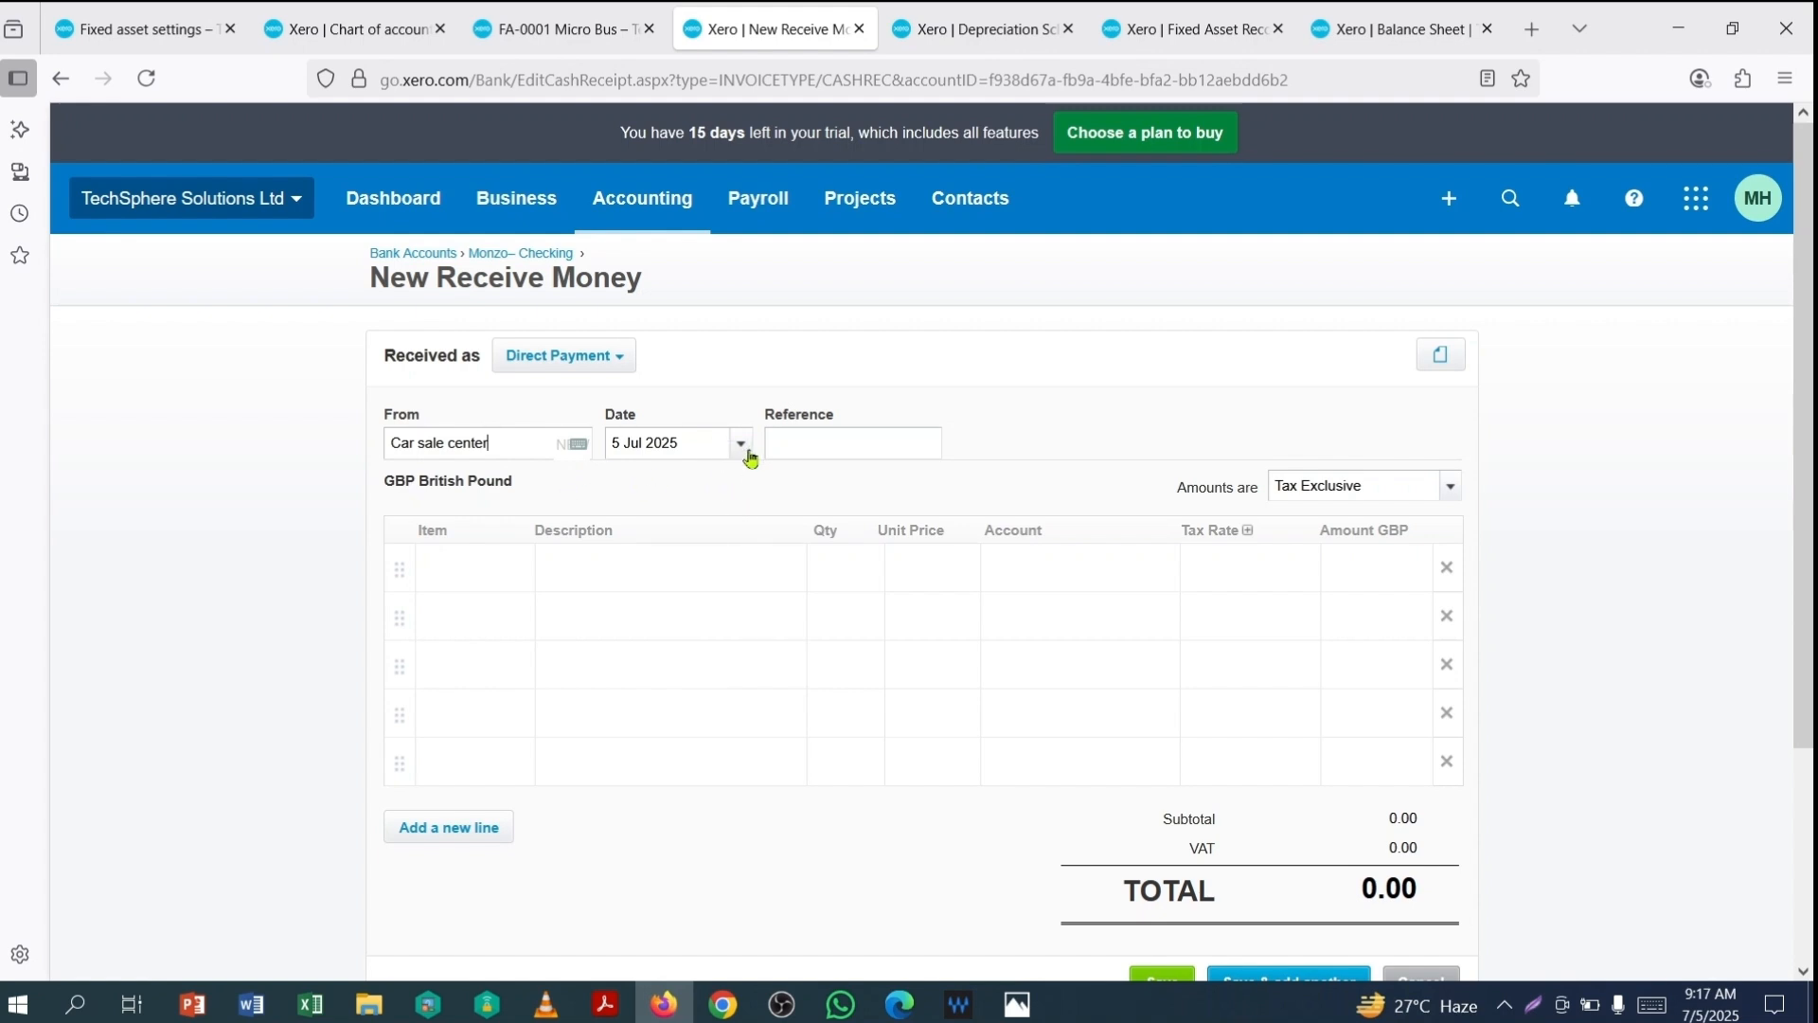
click(615, 572)
text(Micro Buss)
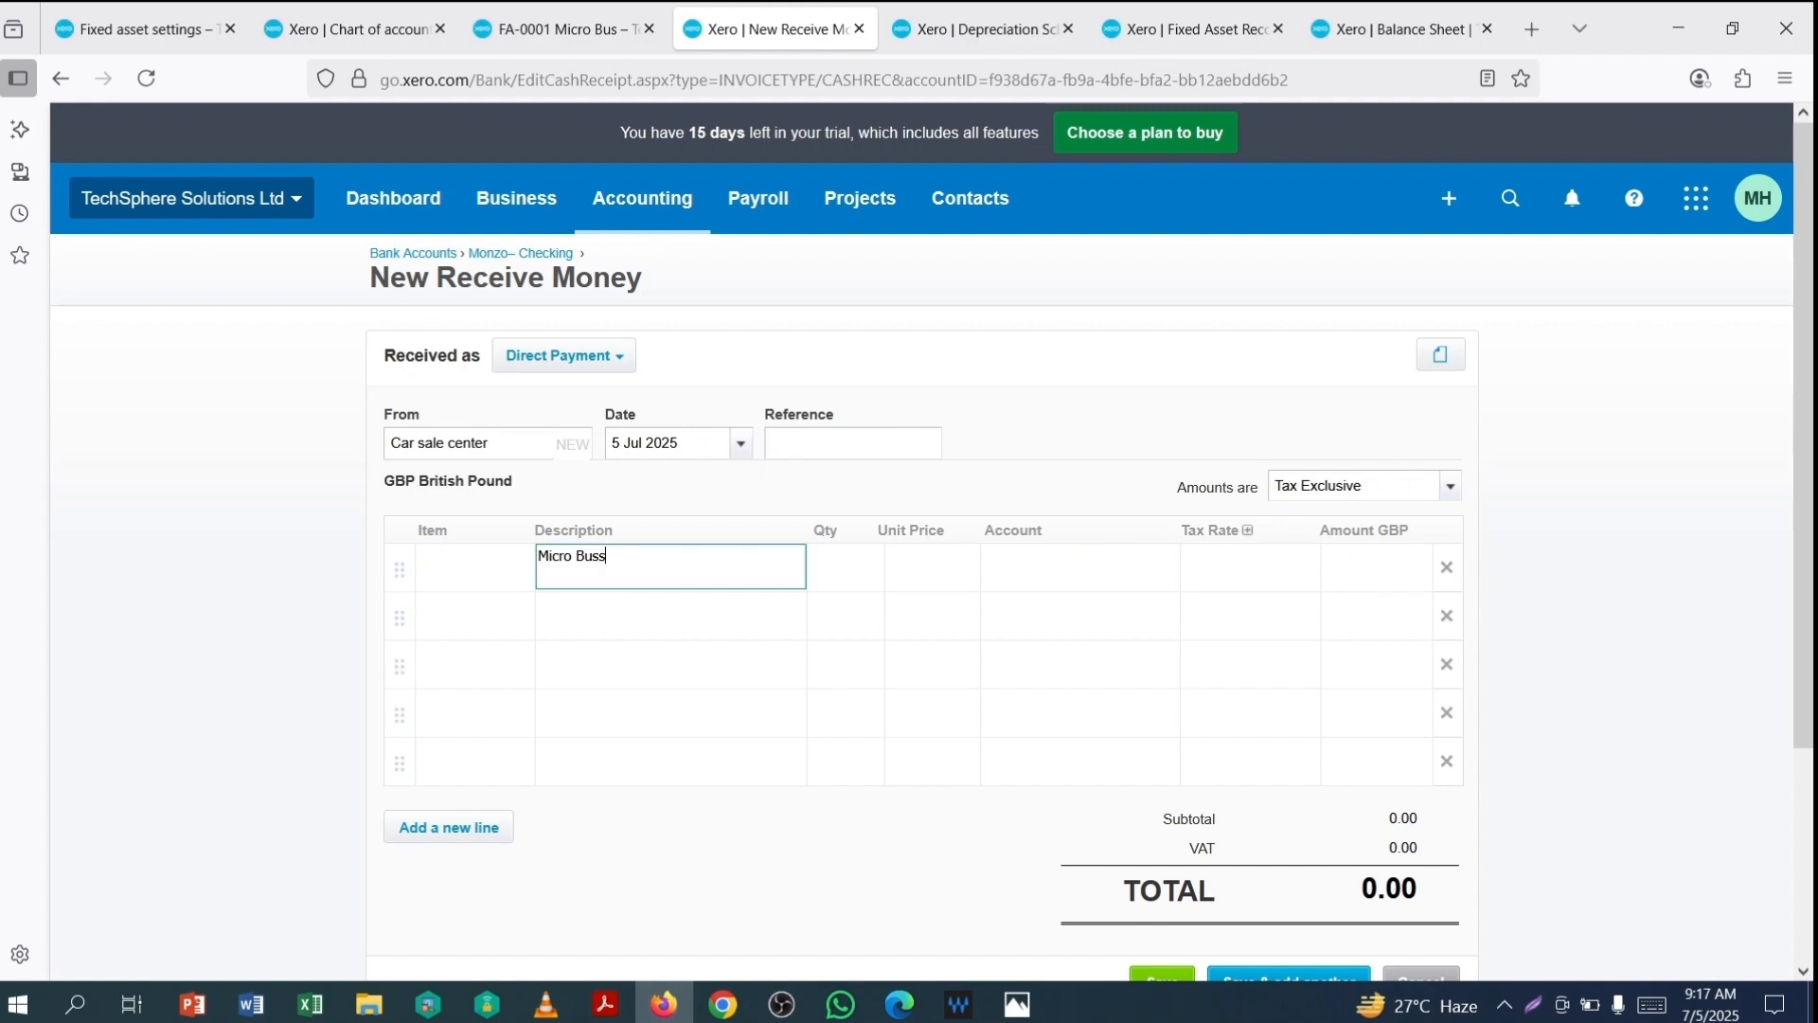
key(Tab)
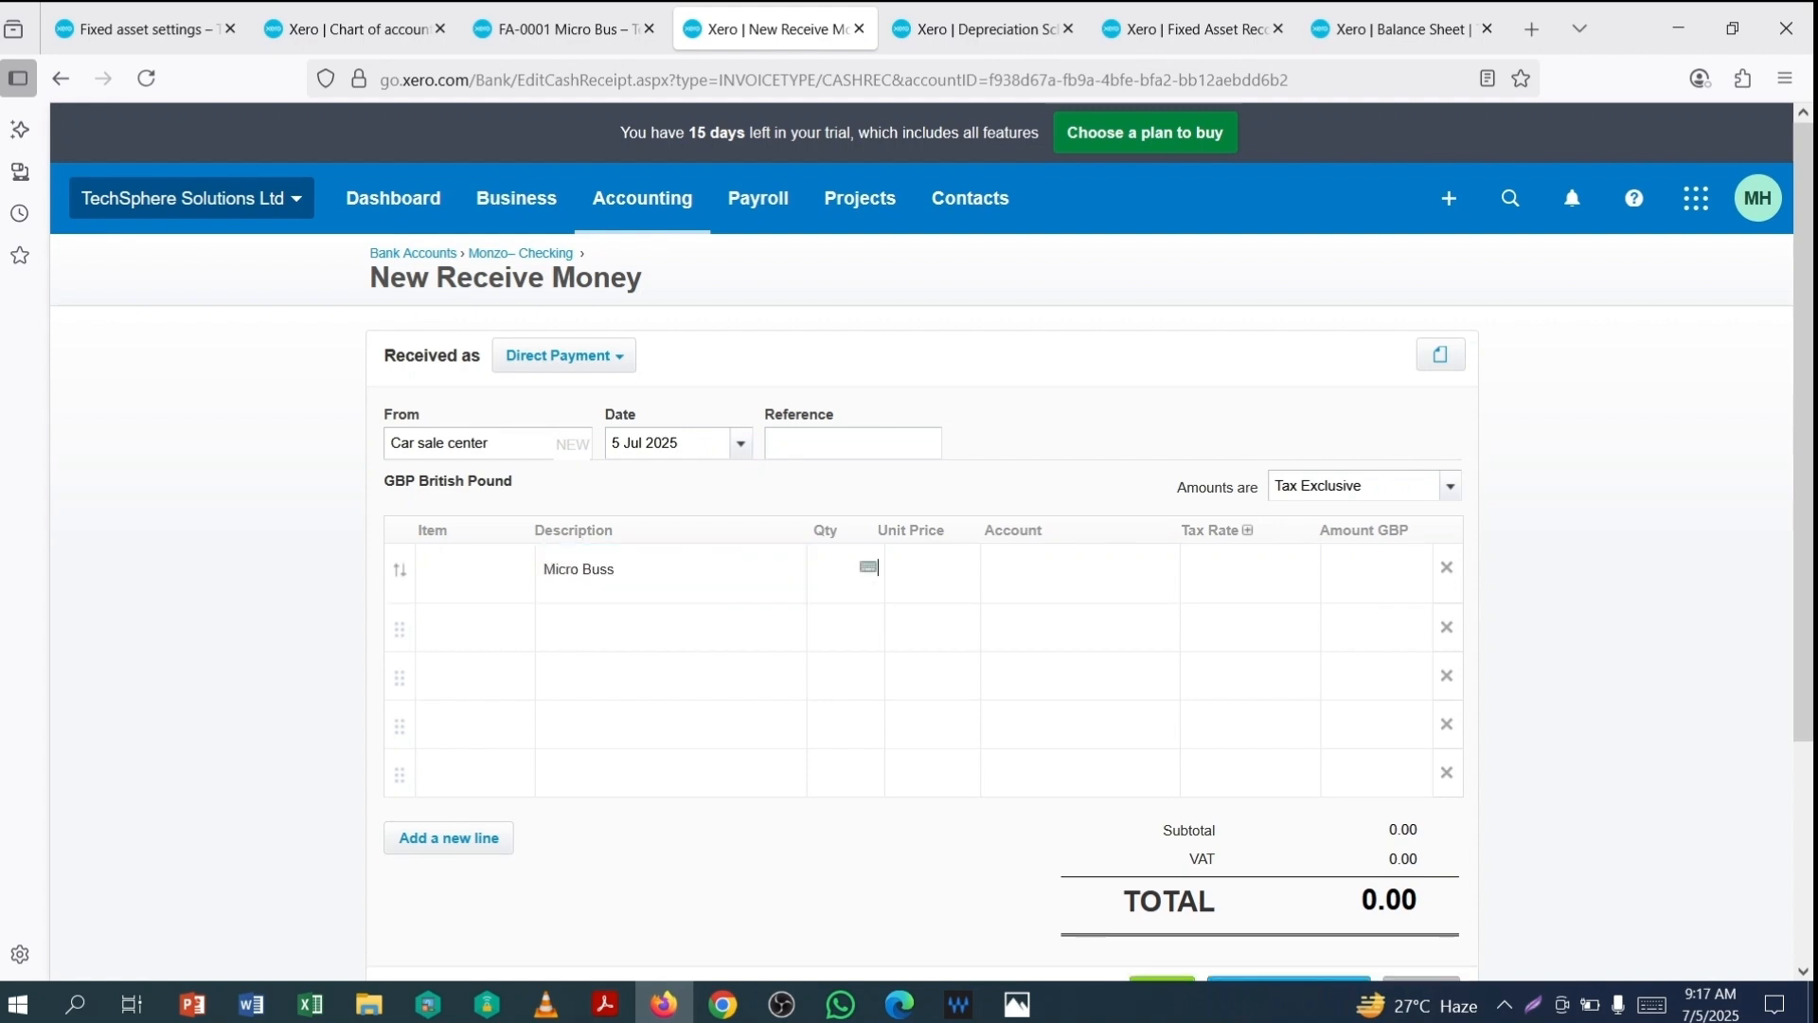
text(1)
key(Tab)
key(Tab)
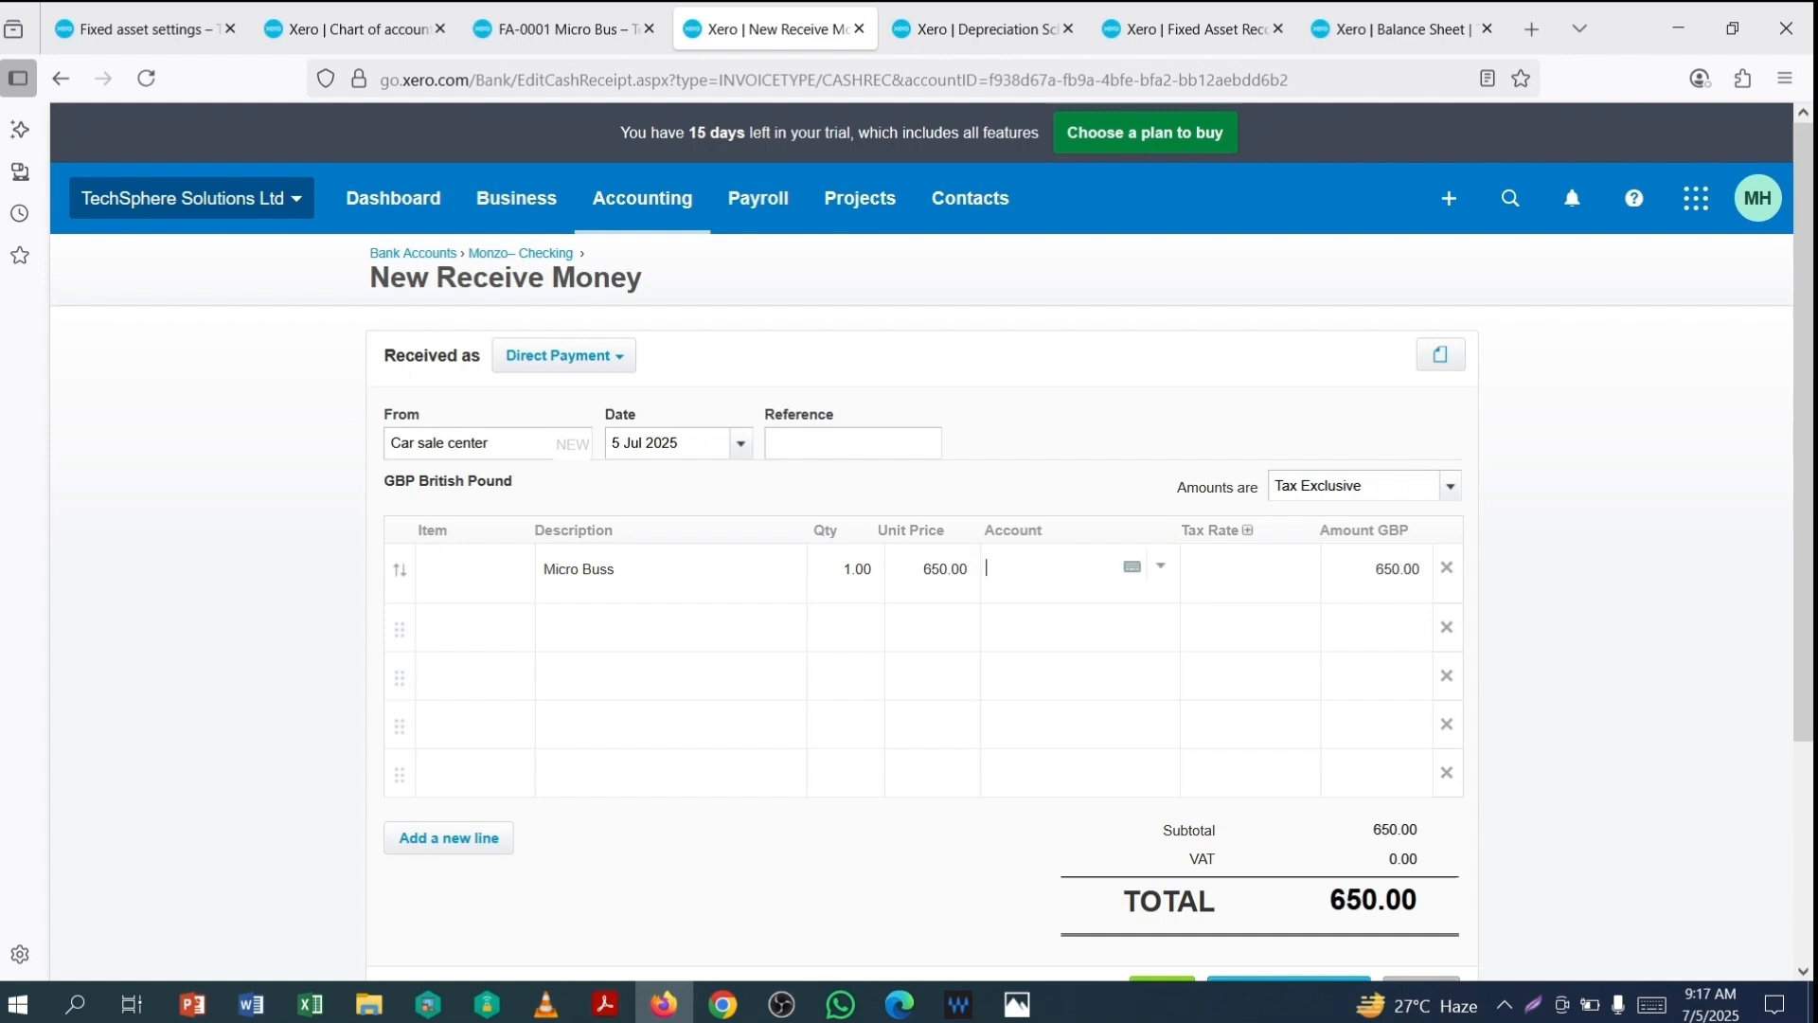
Step: Assign the line to 210 - Capital gain on disposal of fixed asset, save the receipt and check it in the account transactions
click(1161, 571)
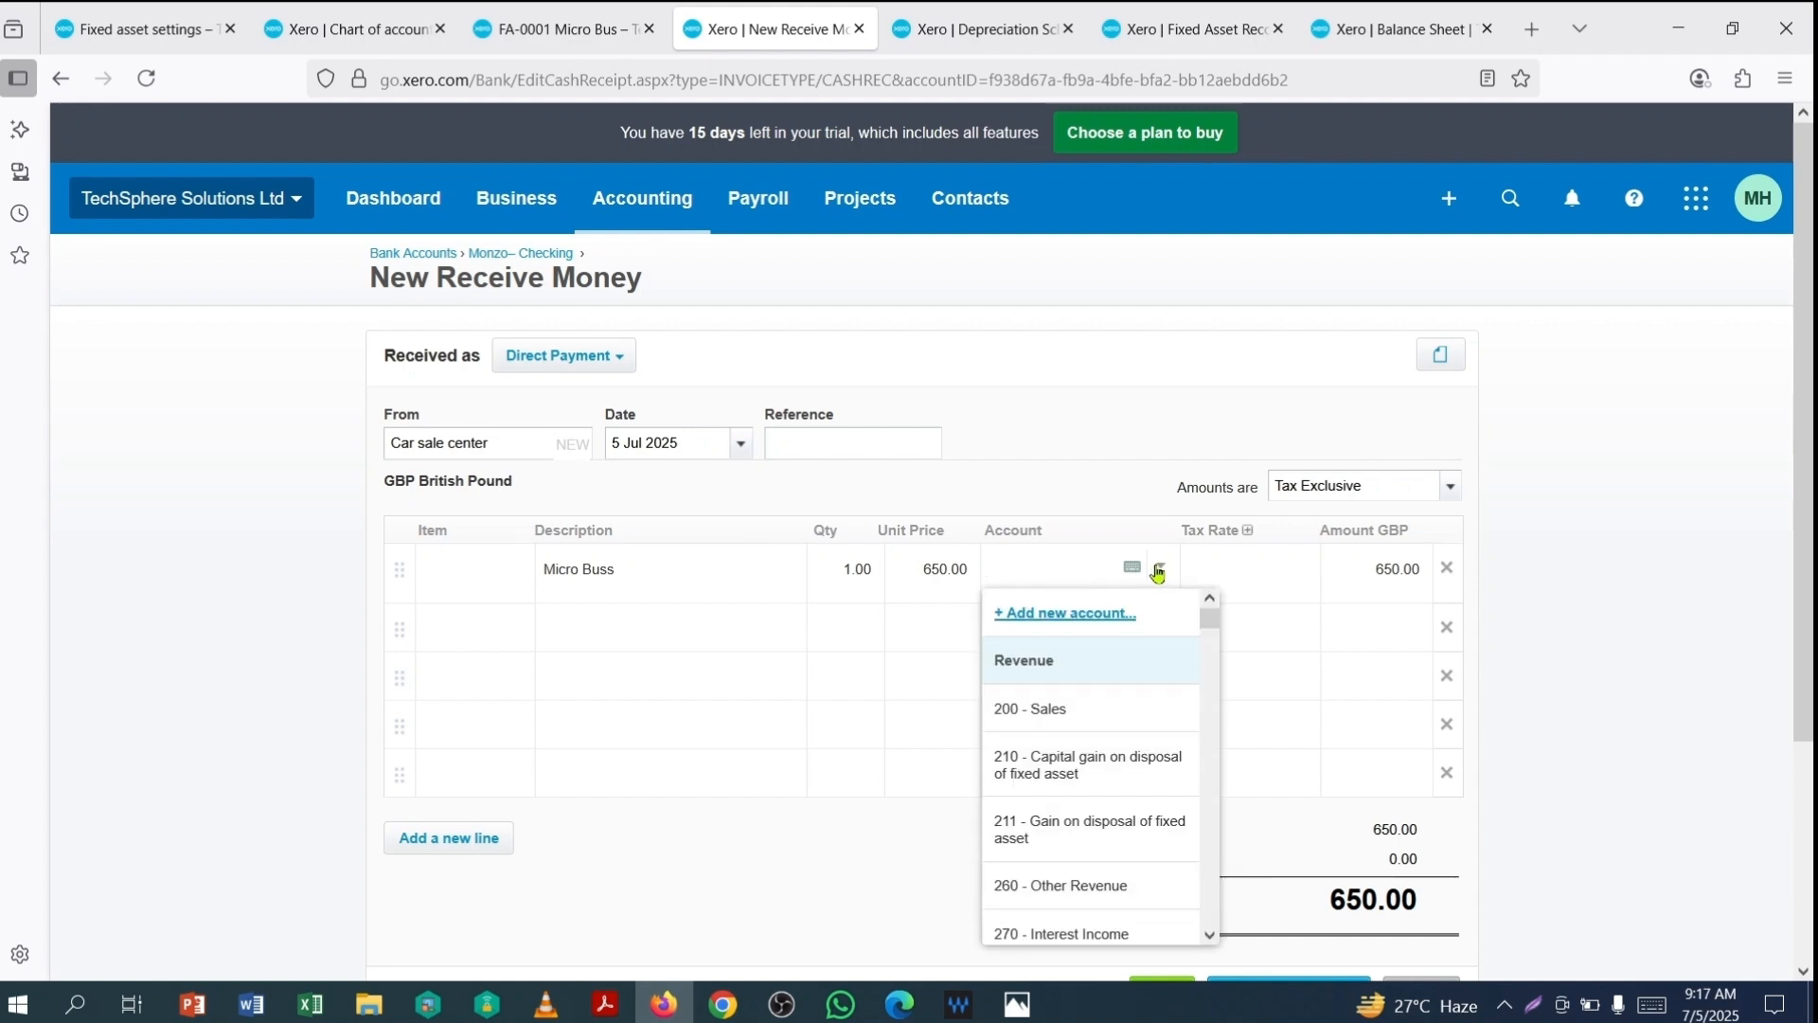
click(1043, 780)
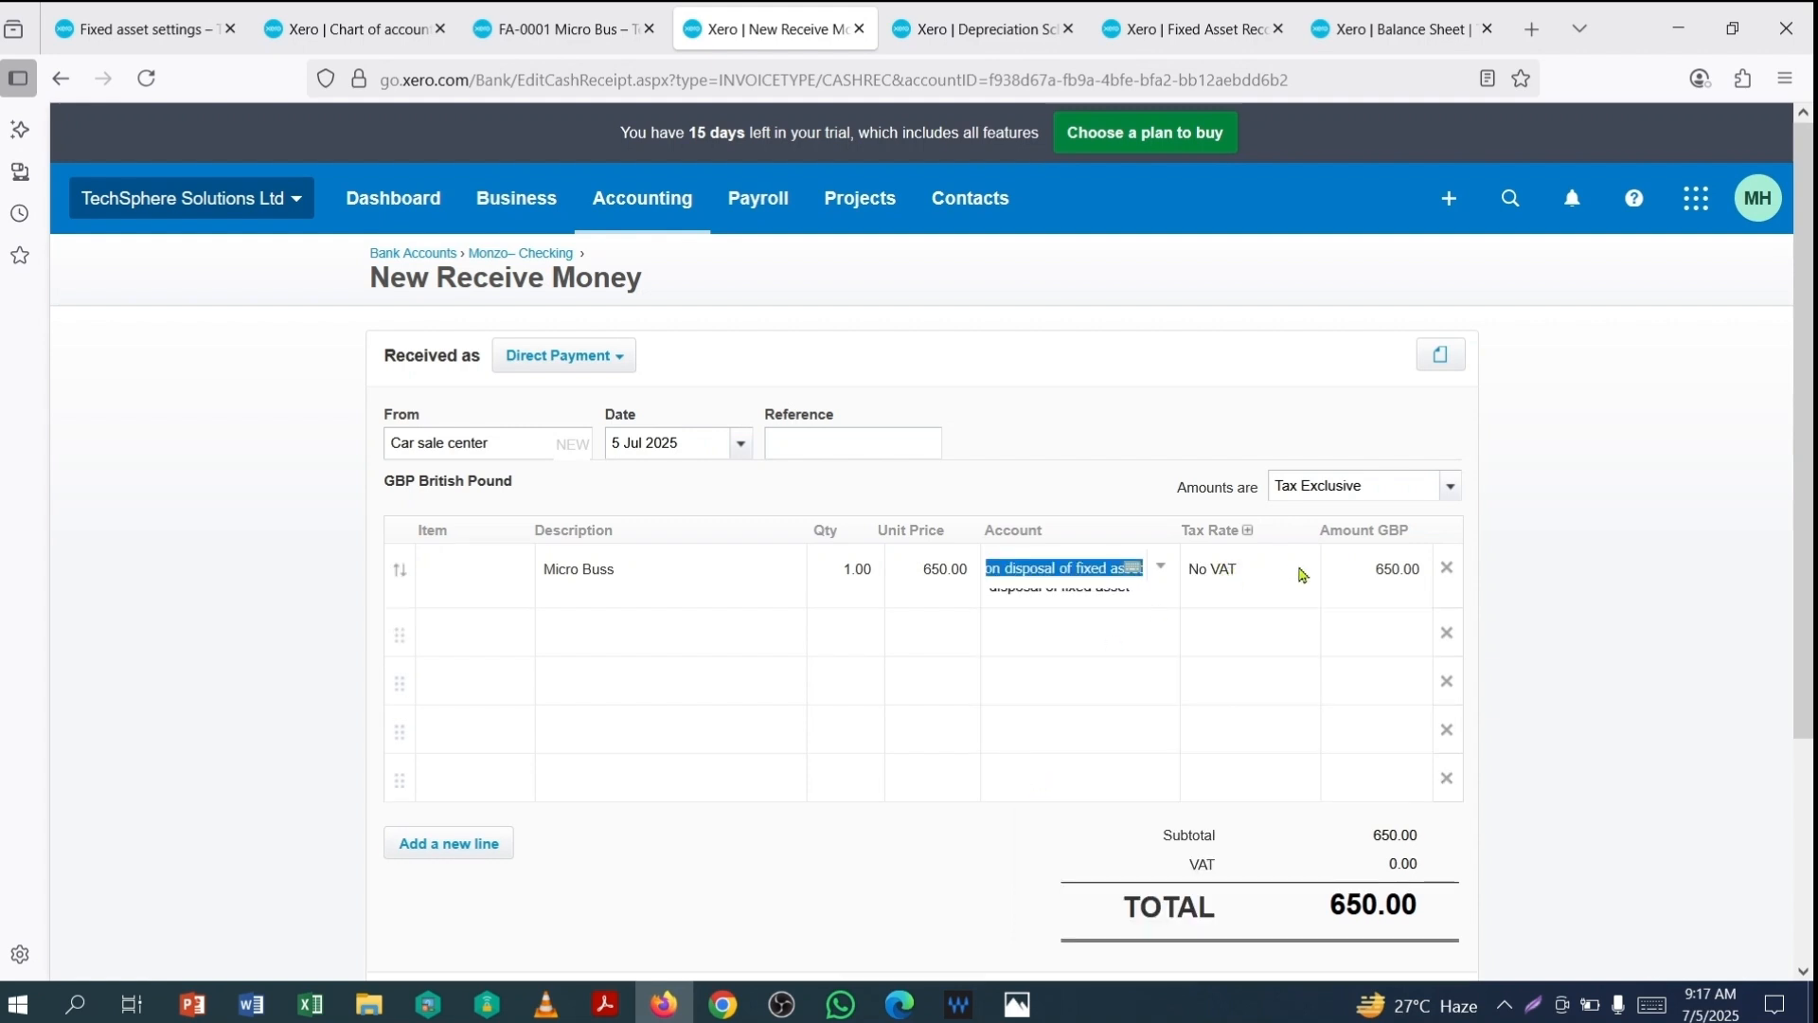
click(1508, 673)
scroll(1508, 673, down, 2)
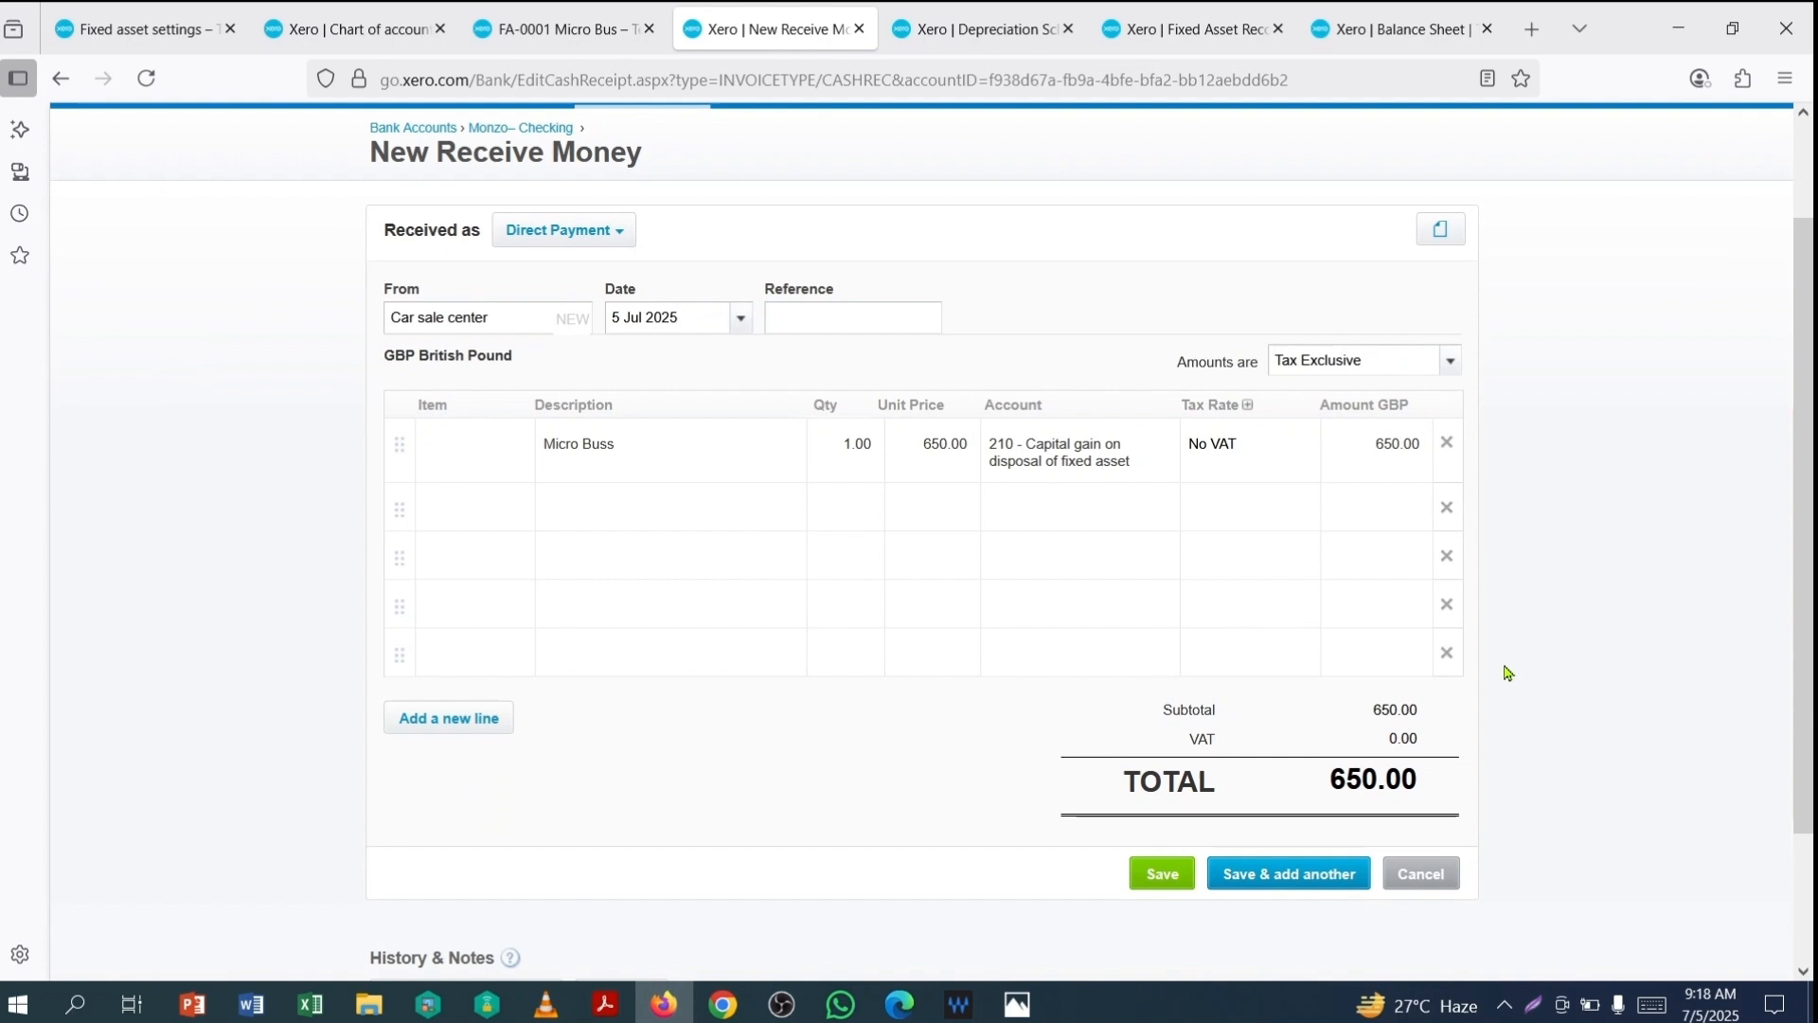
click(1162, 875)
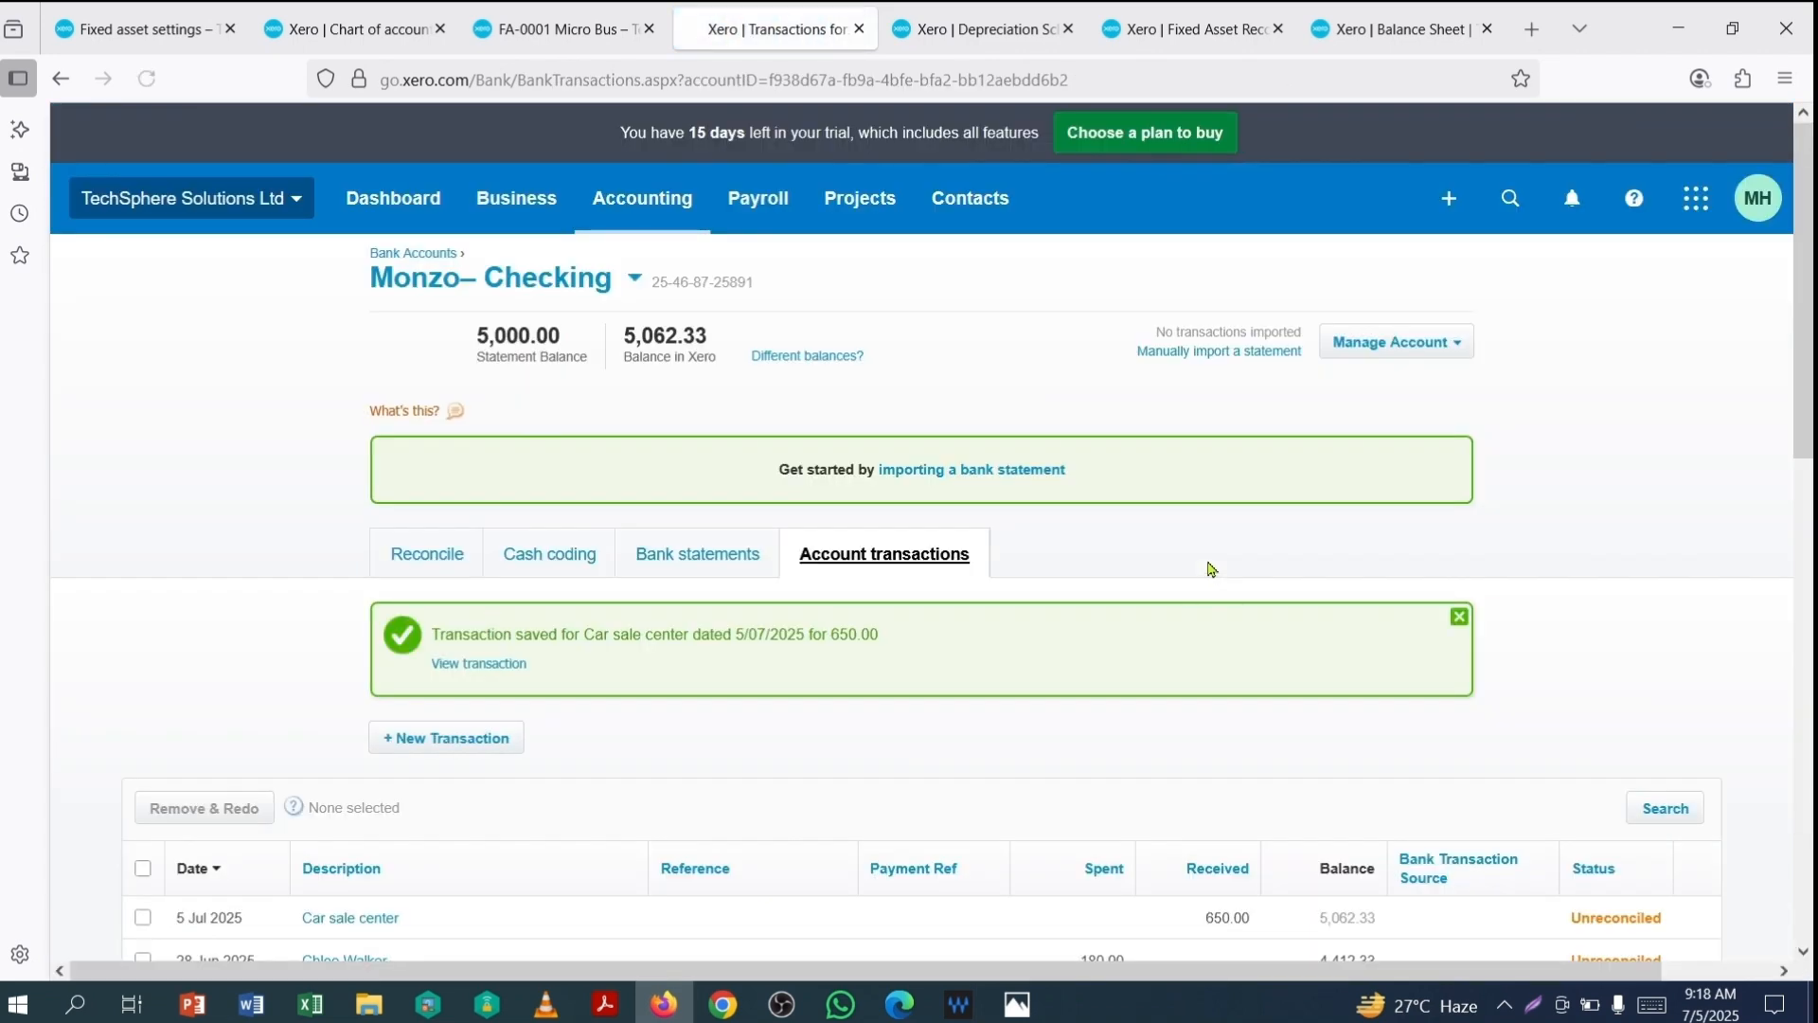
scroll(1177, 544, down, 1)
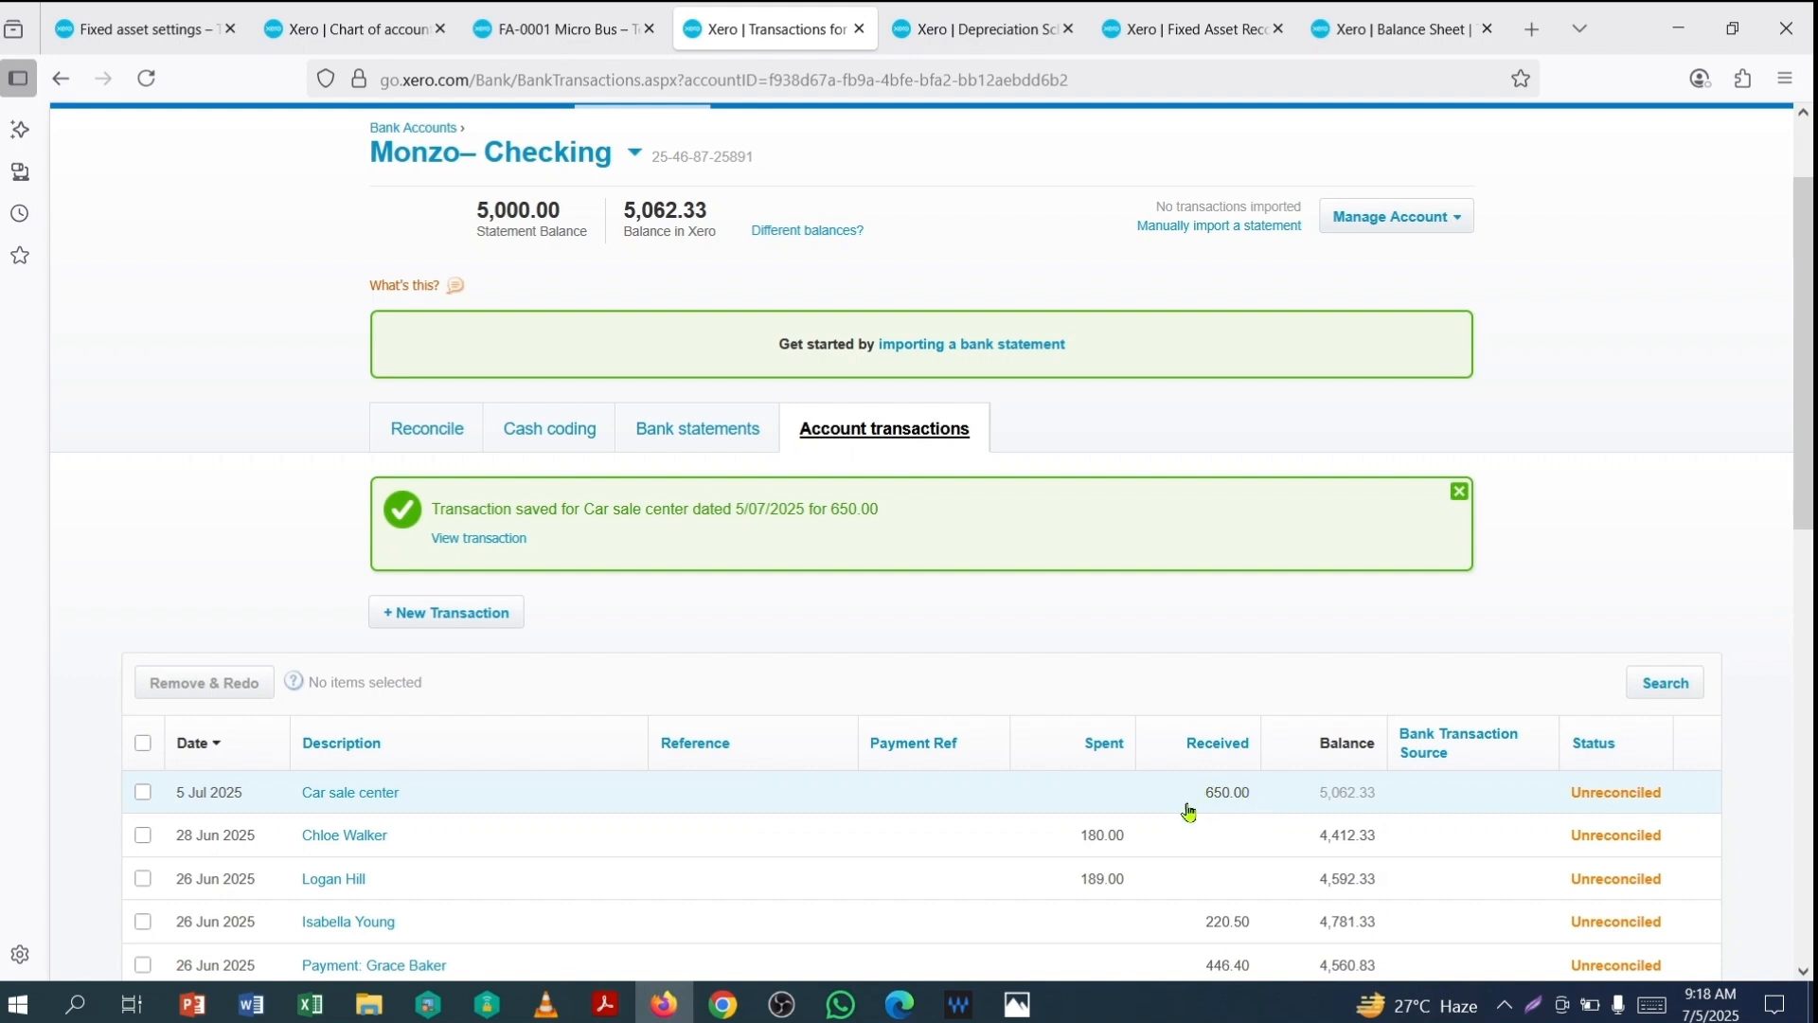
scroll(1096, 304, up, 1)
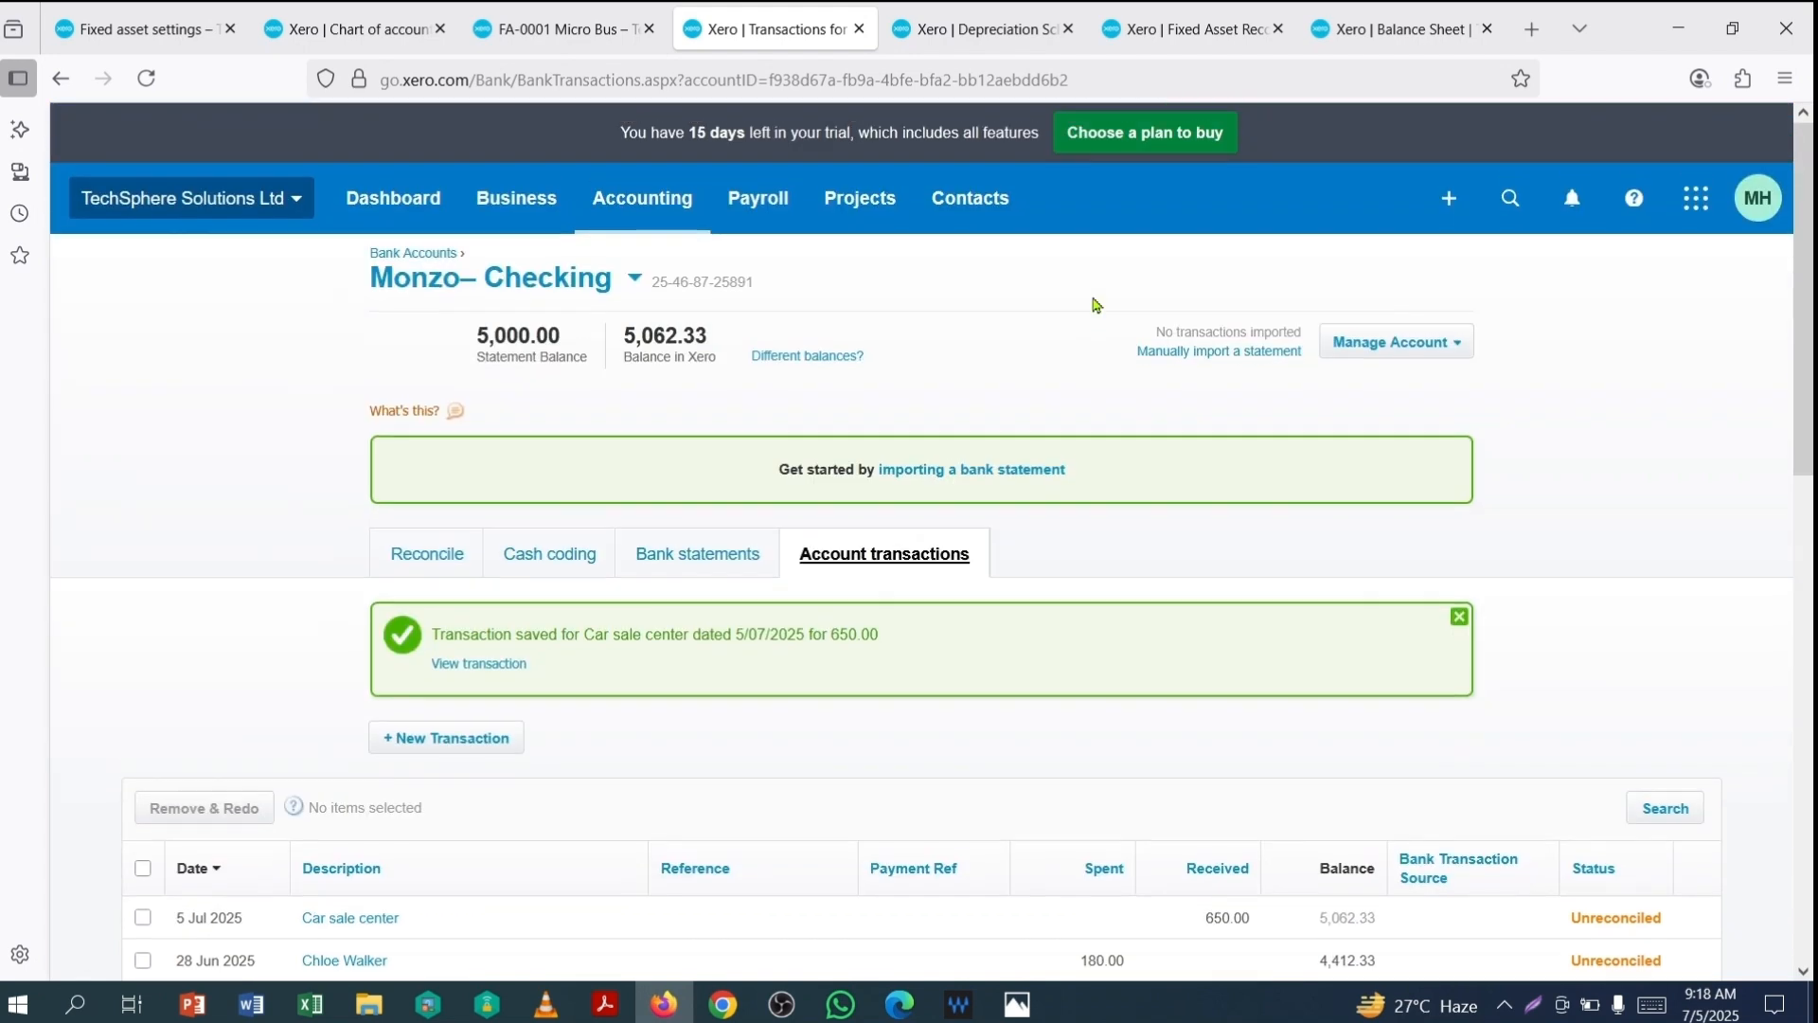
Step: Return to the Micro Bus asset, start its disposal and set the disposal date to 30 Jun 2025
click(562, 30)
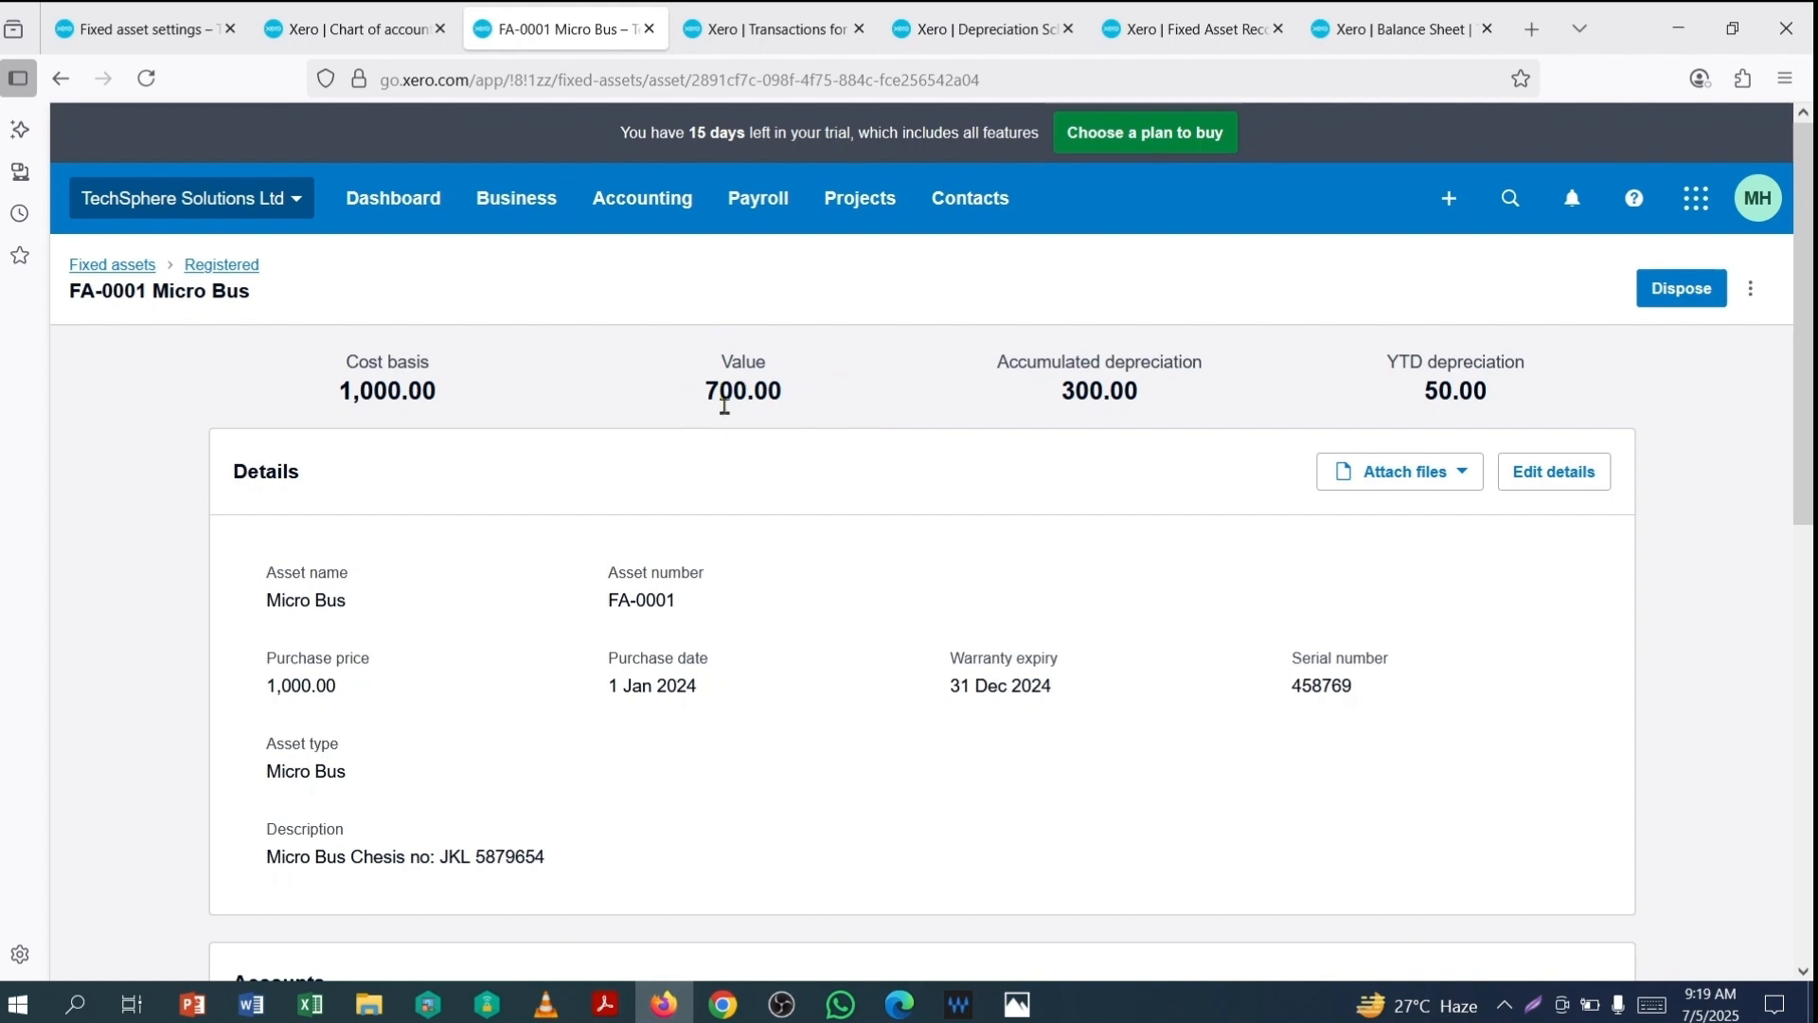
click(1673, 301)
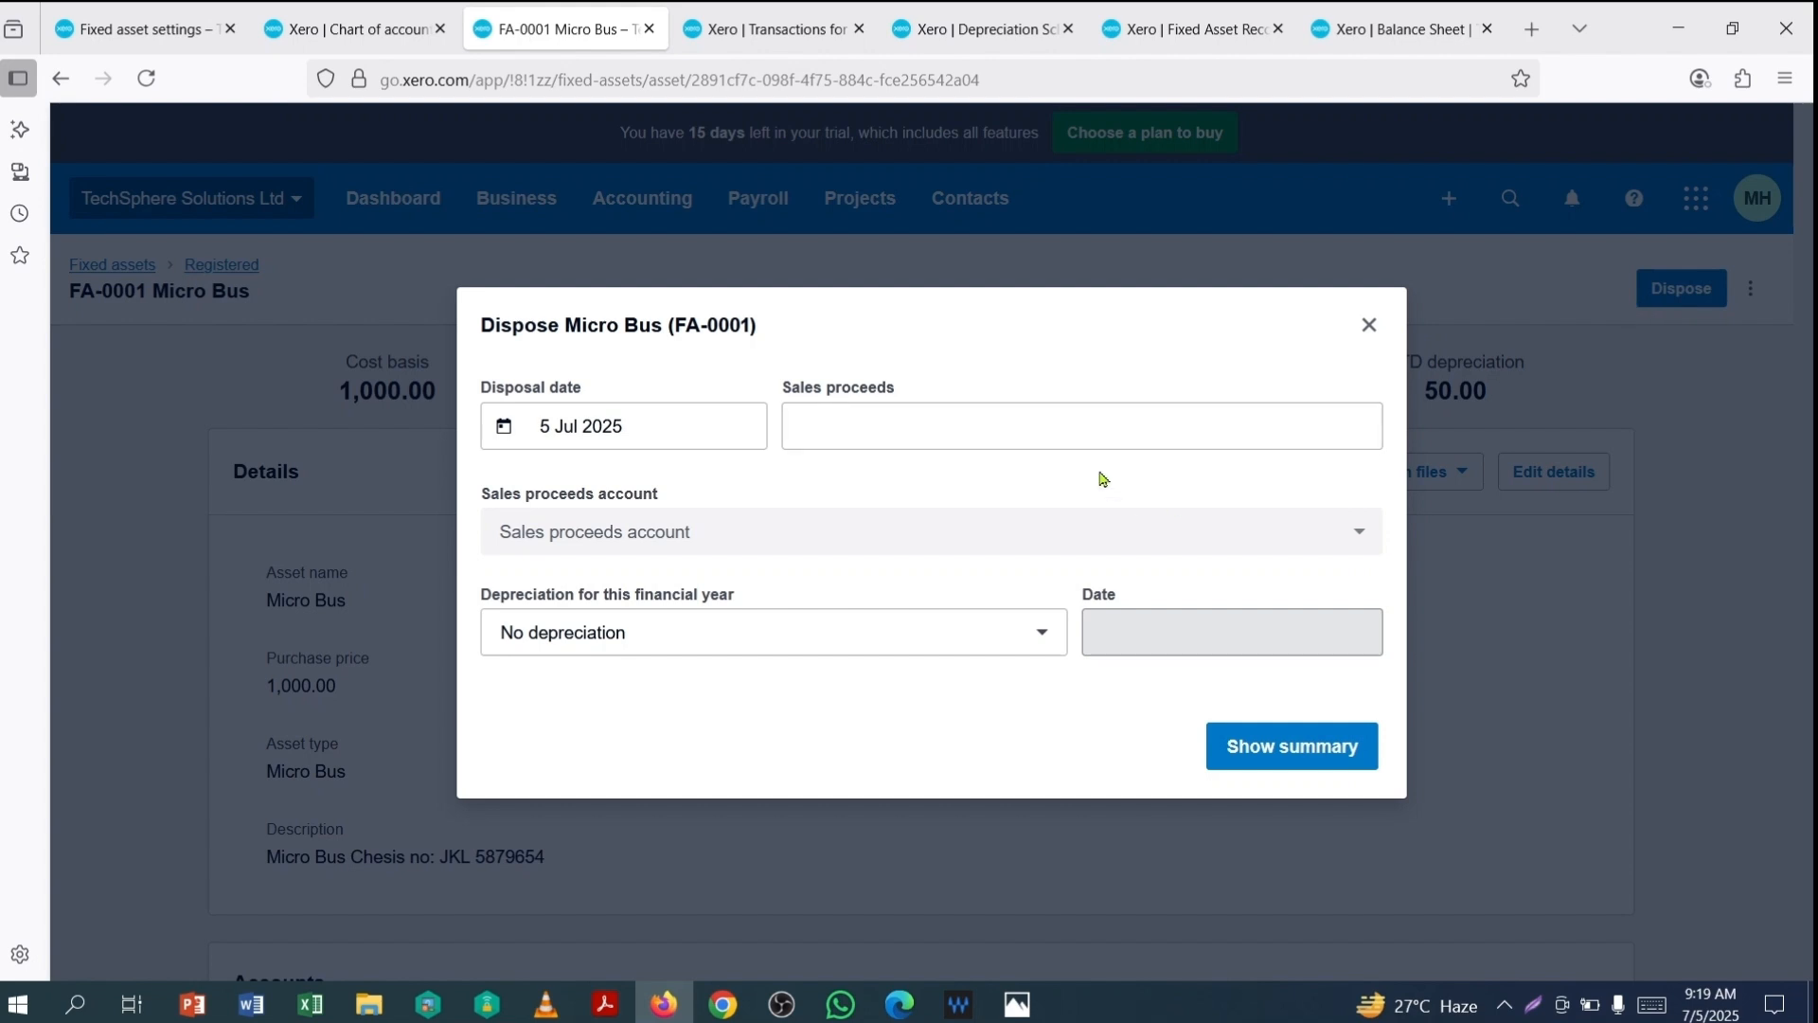
click(706, 426)
click(613, 490)
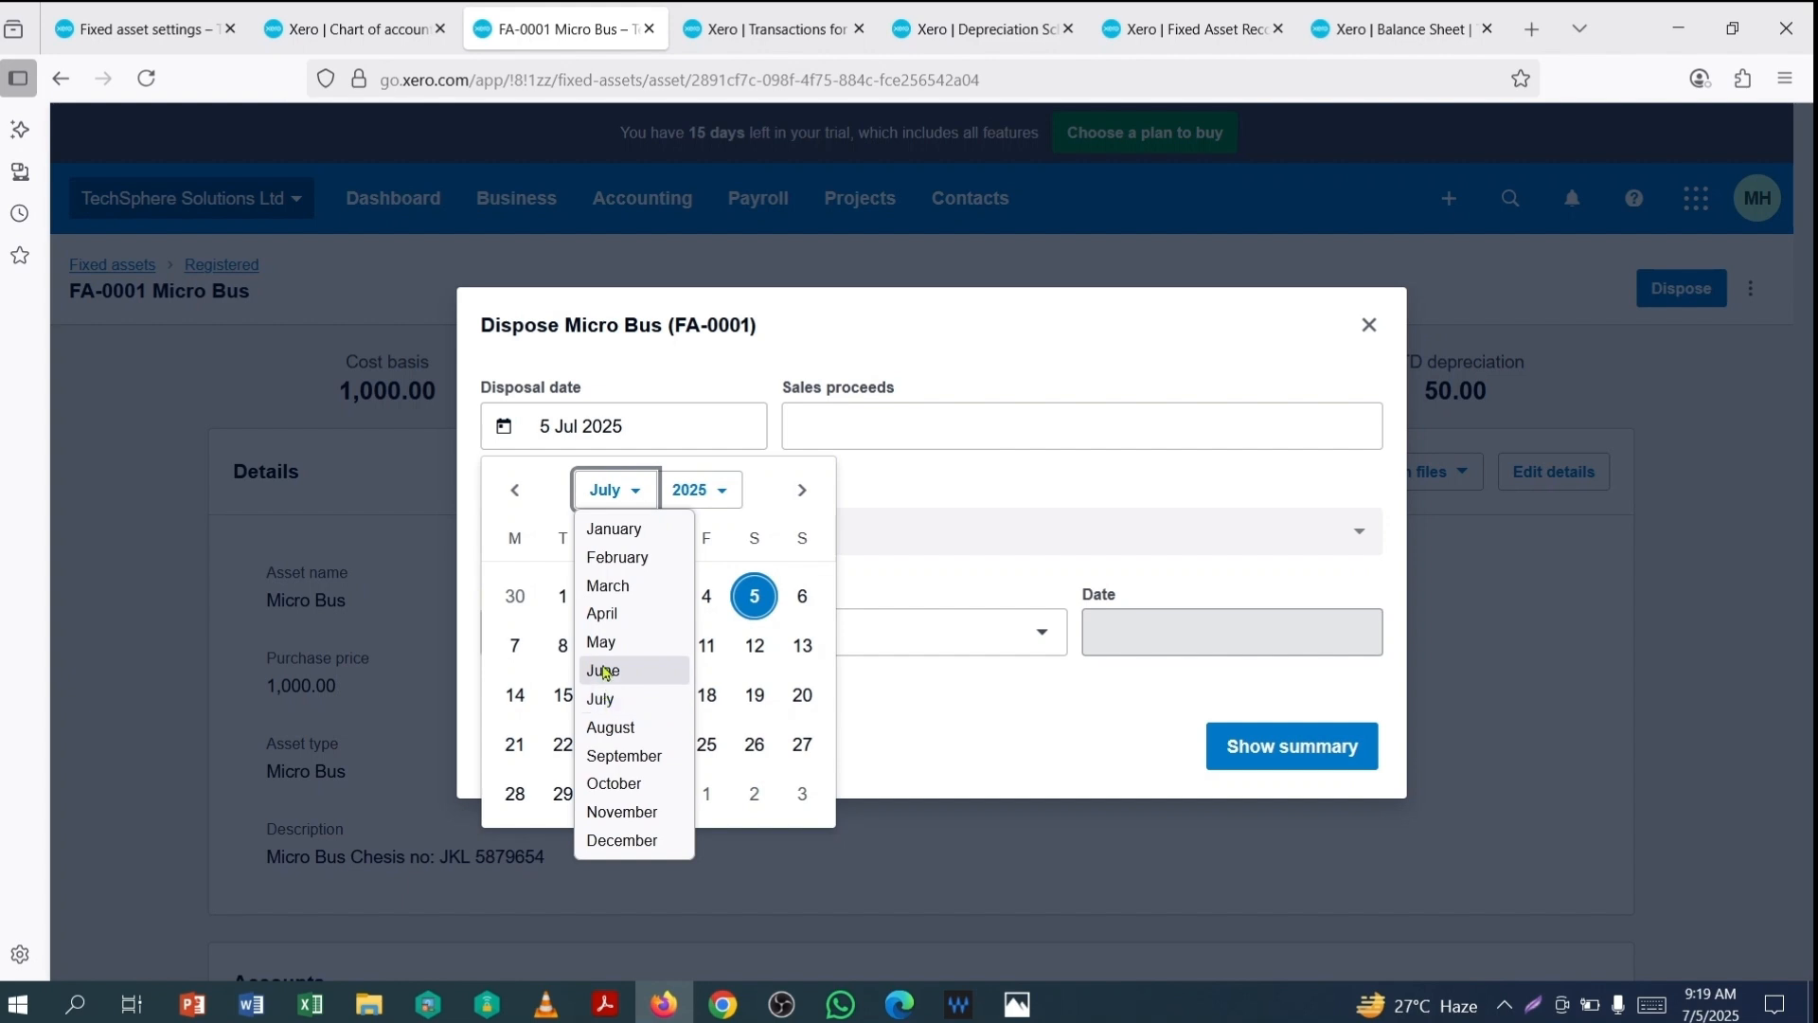
click(606, 670)
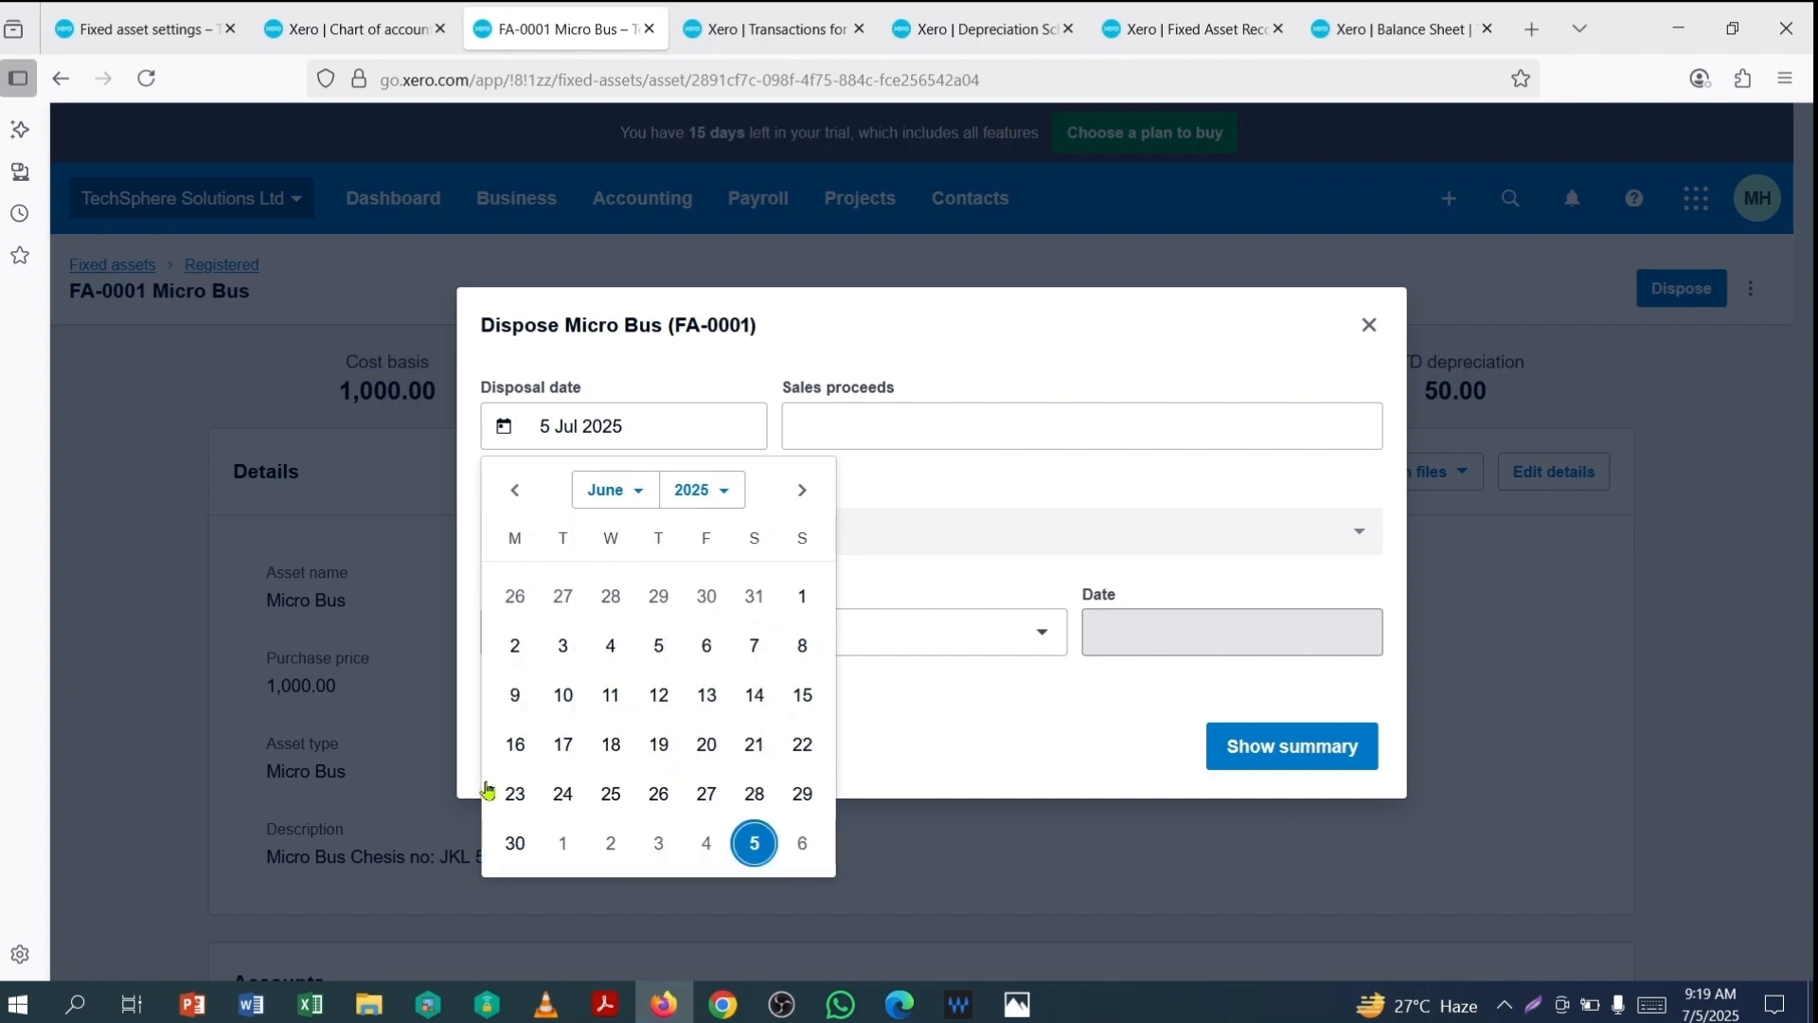
click(515, 843)
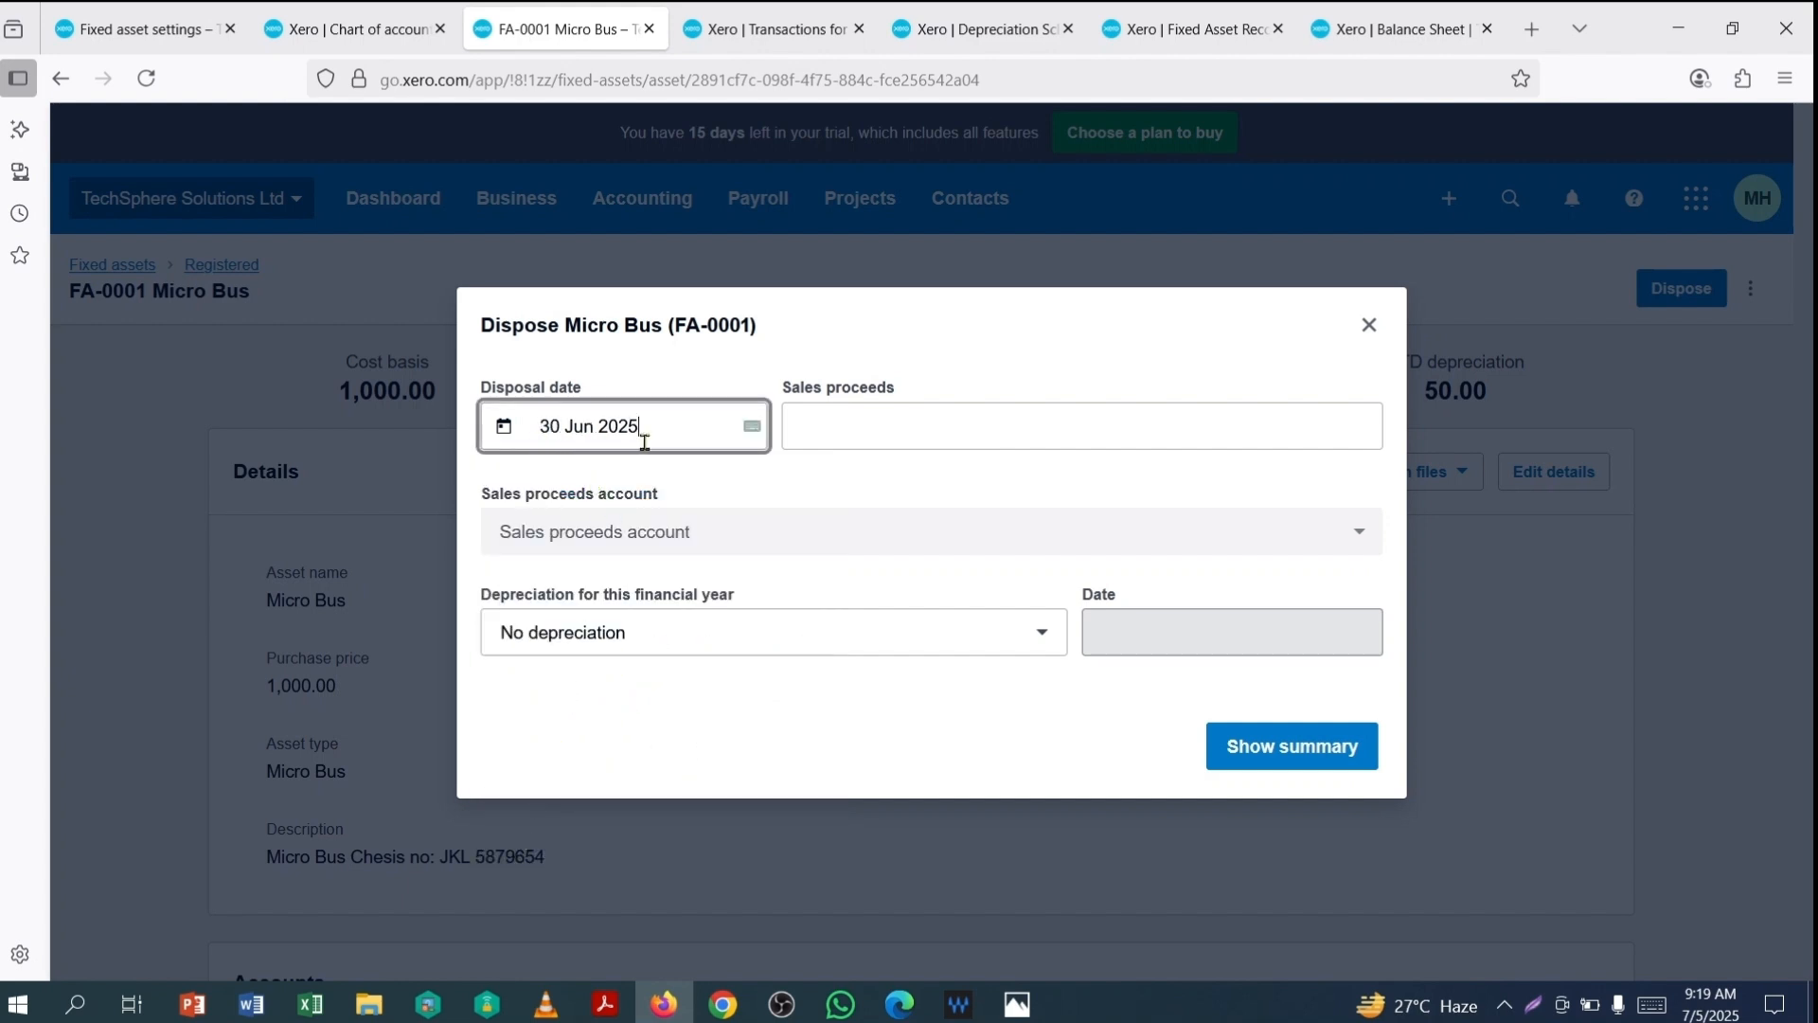
Step: Set the sales proceeds to 650 and the sales proceeds account to 210 - Capital gain on disposal of fixed asset
click(1009, 424)
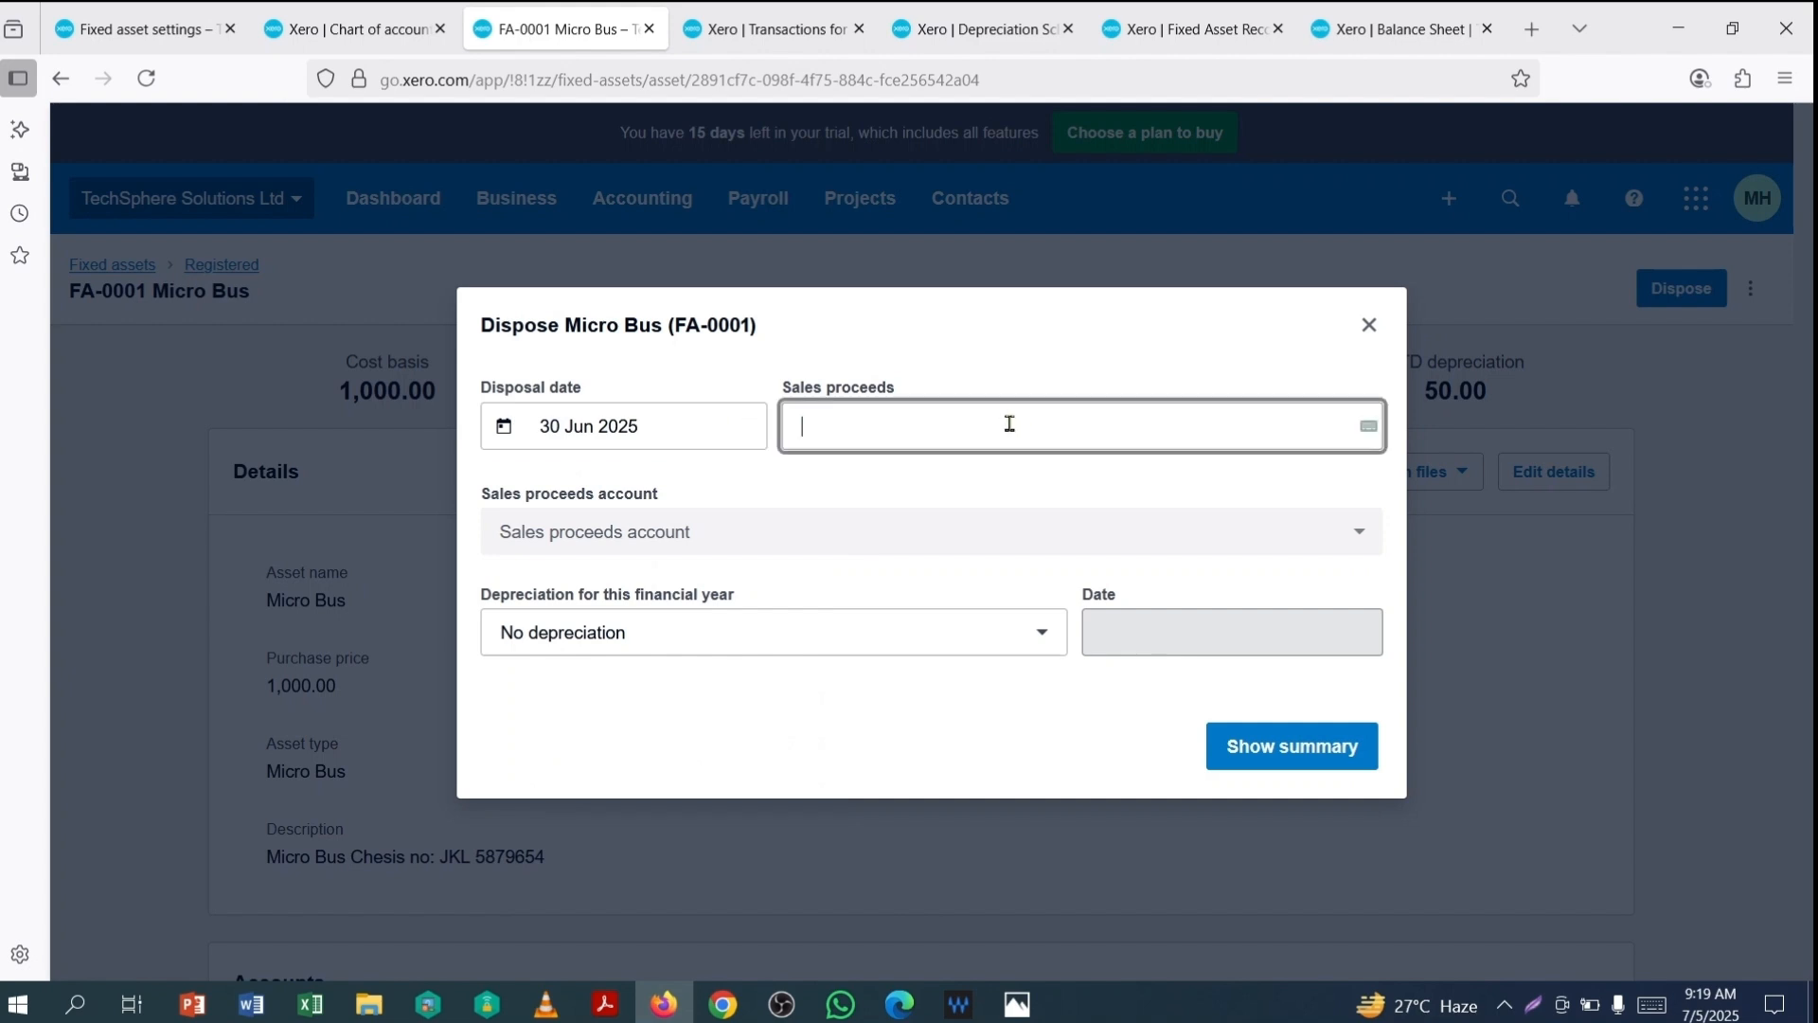
text(650)
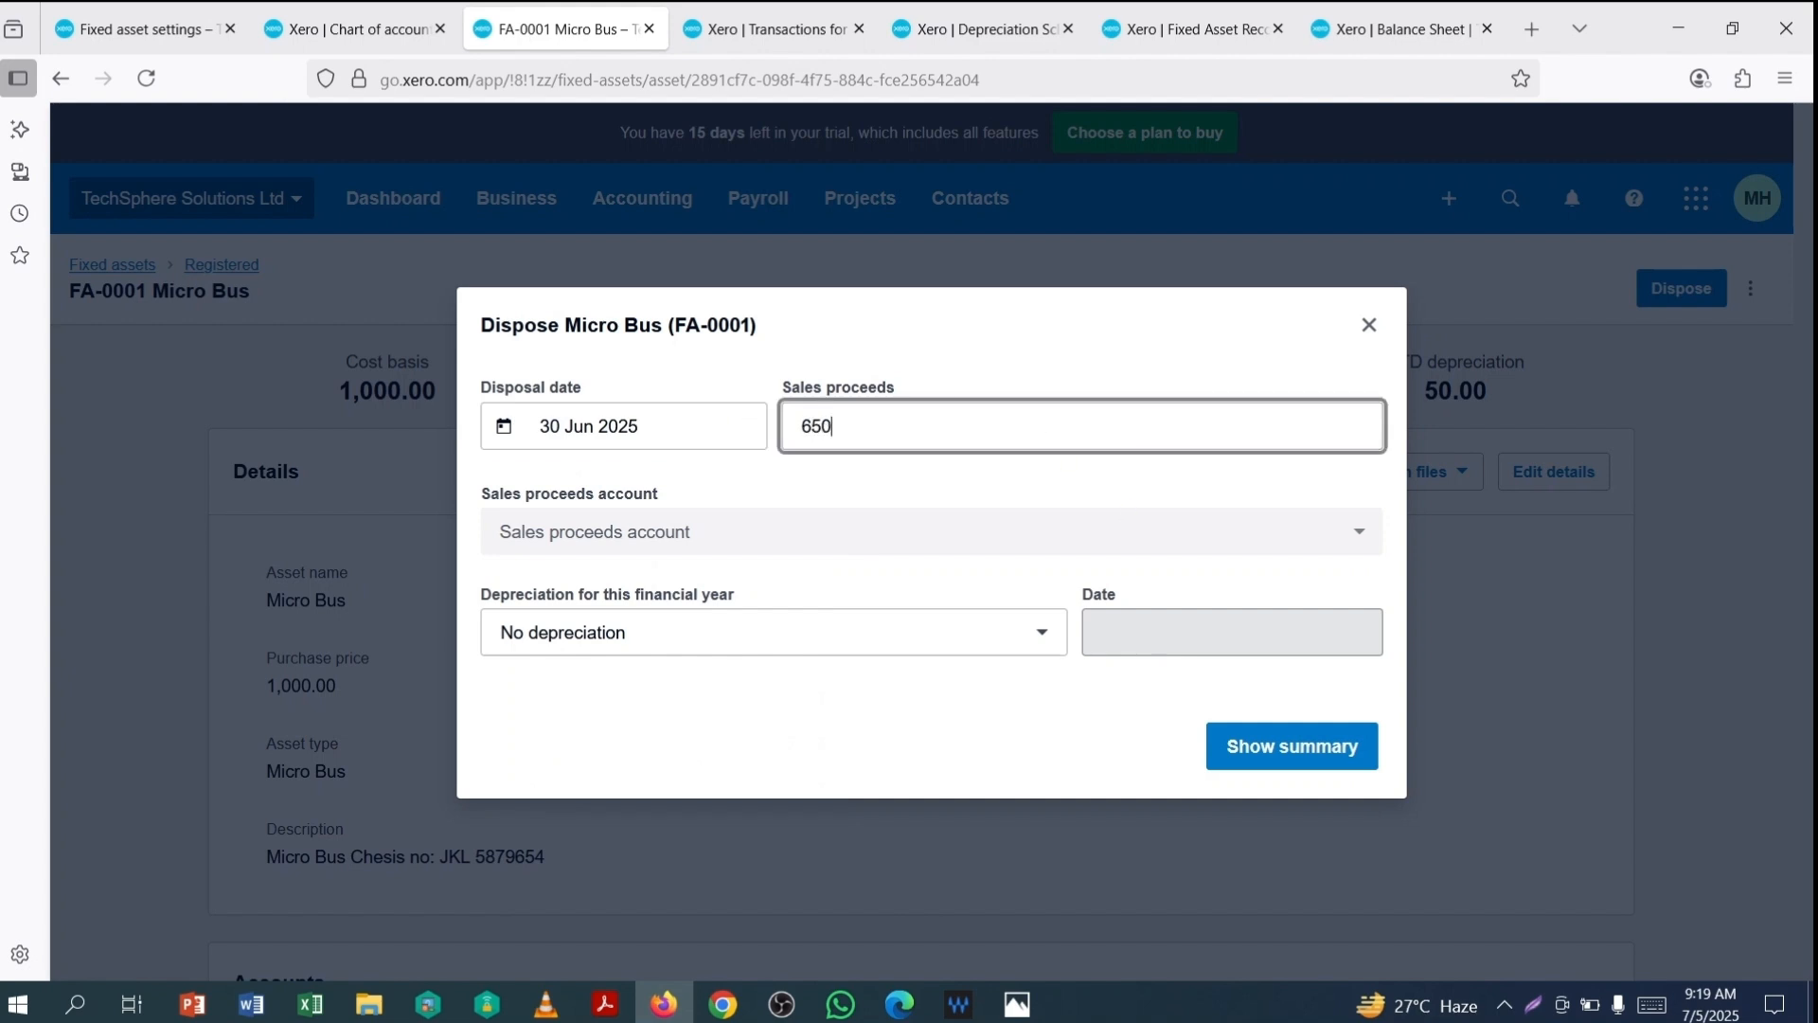
click(840, 520)
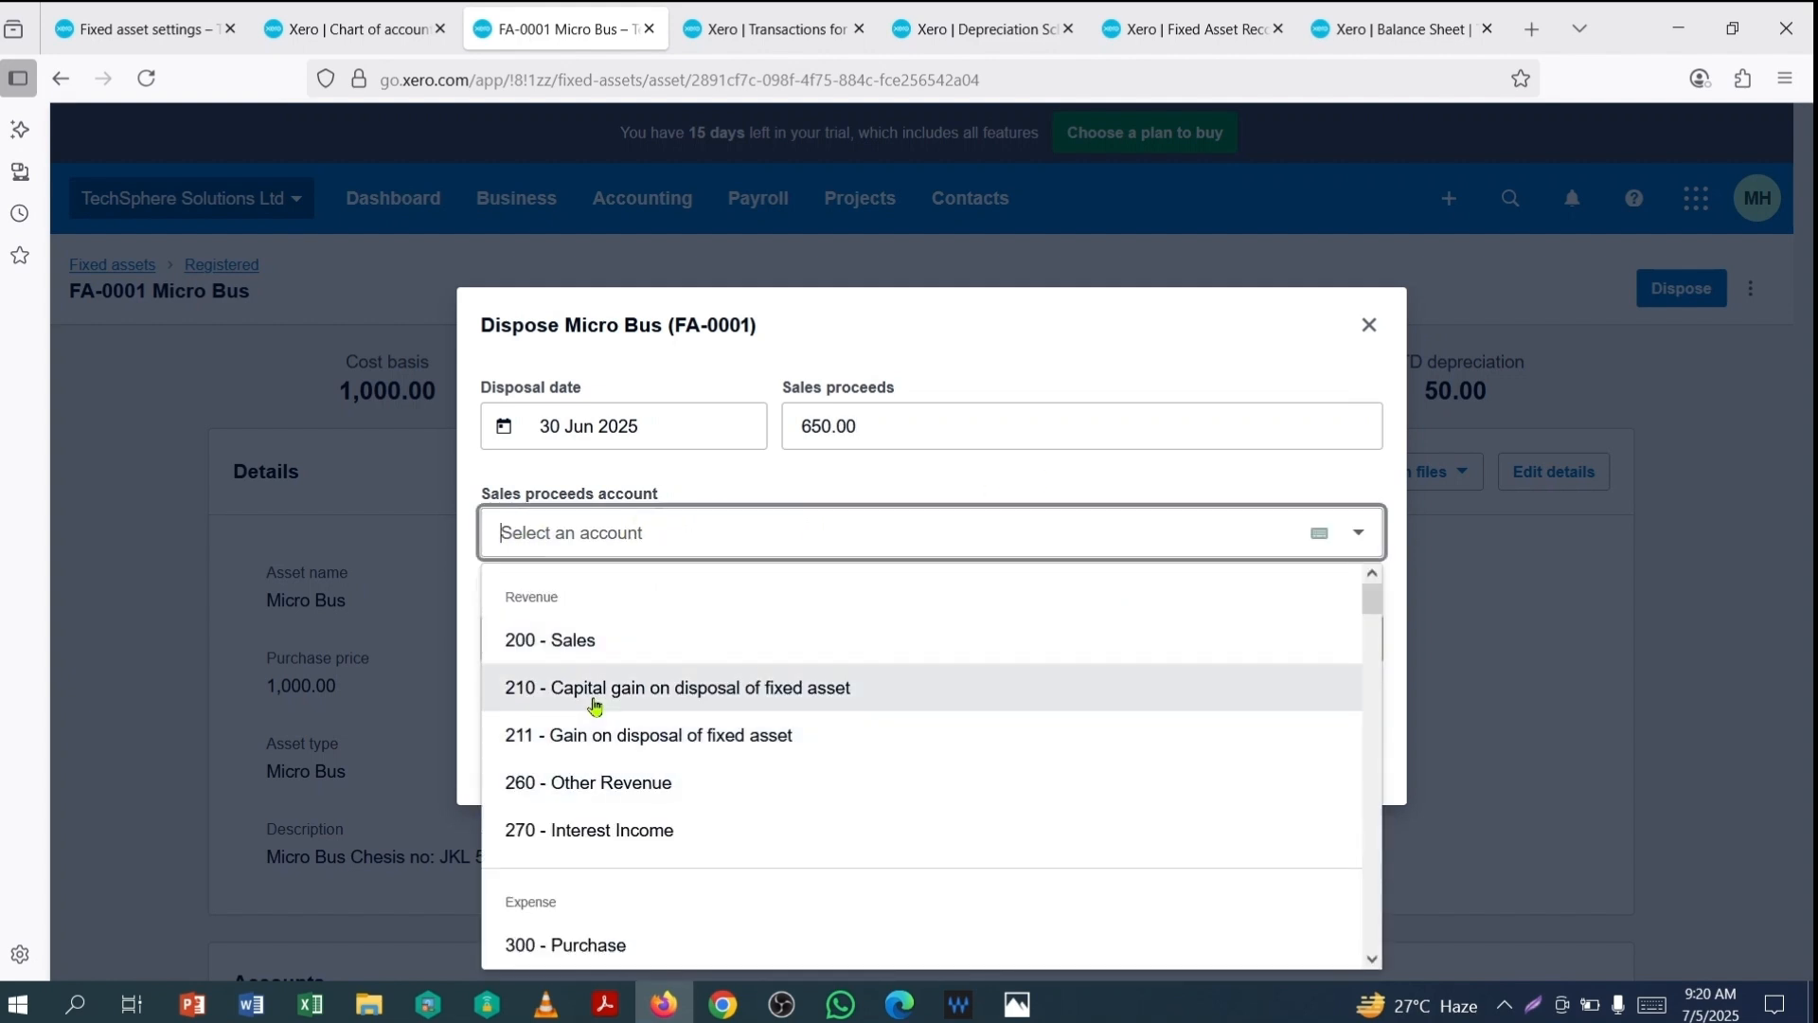
click(741, 700)
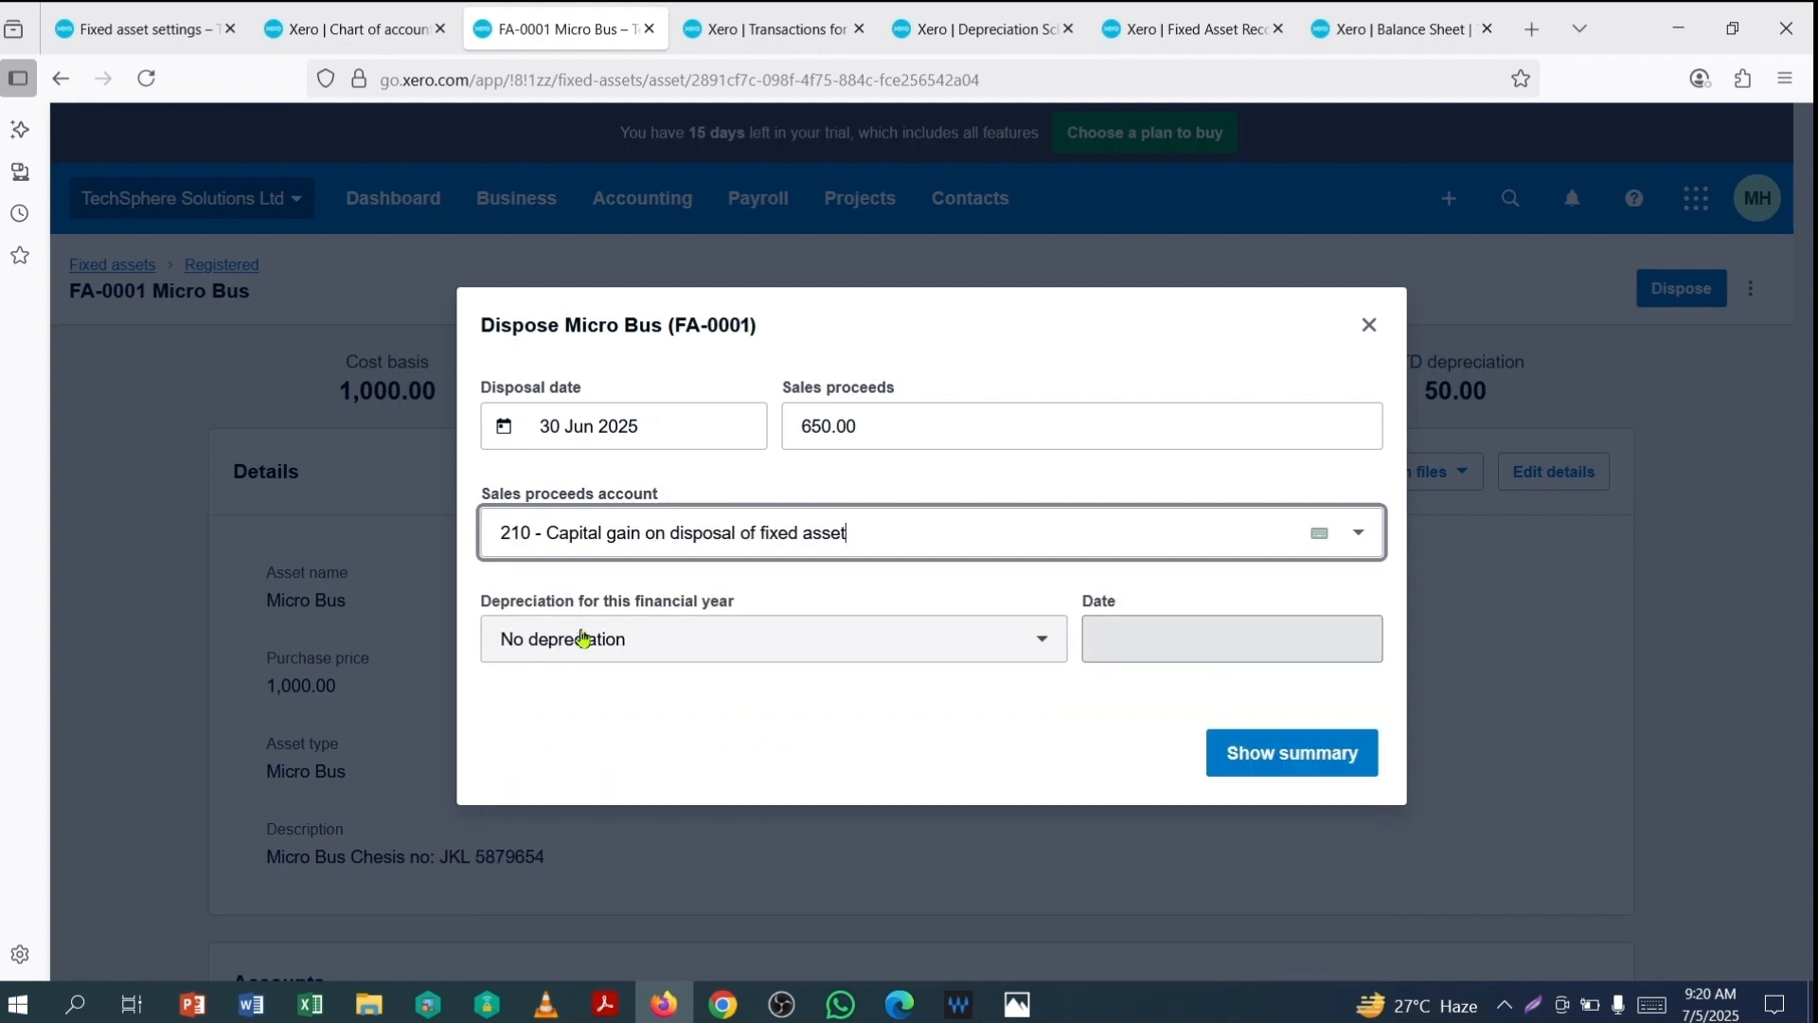
Step: Set this financial year's depreciation to all depreciation up to and including 5 Jul 2025
click(917, 649)
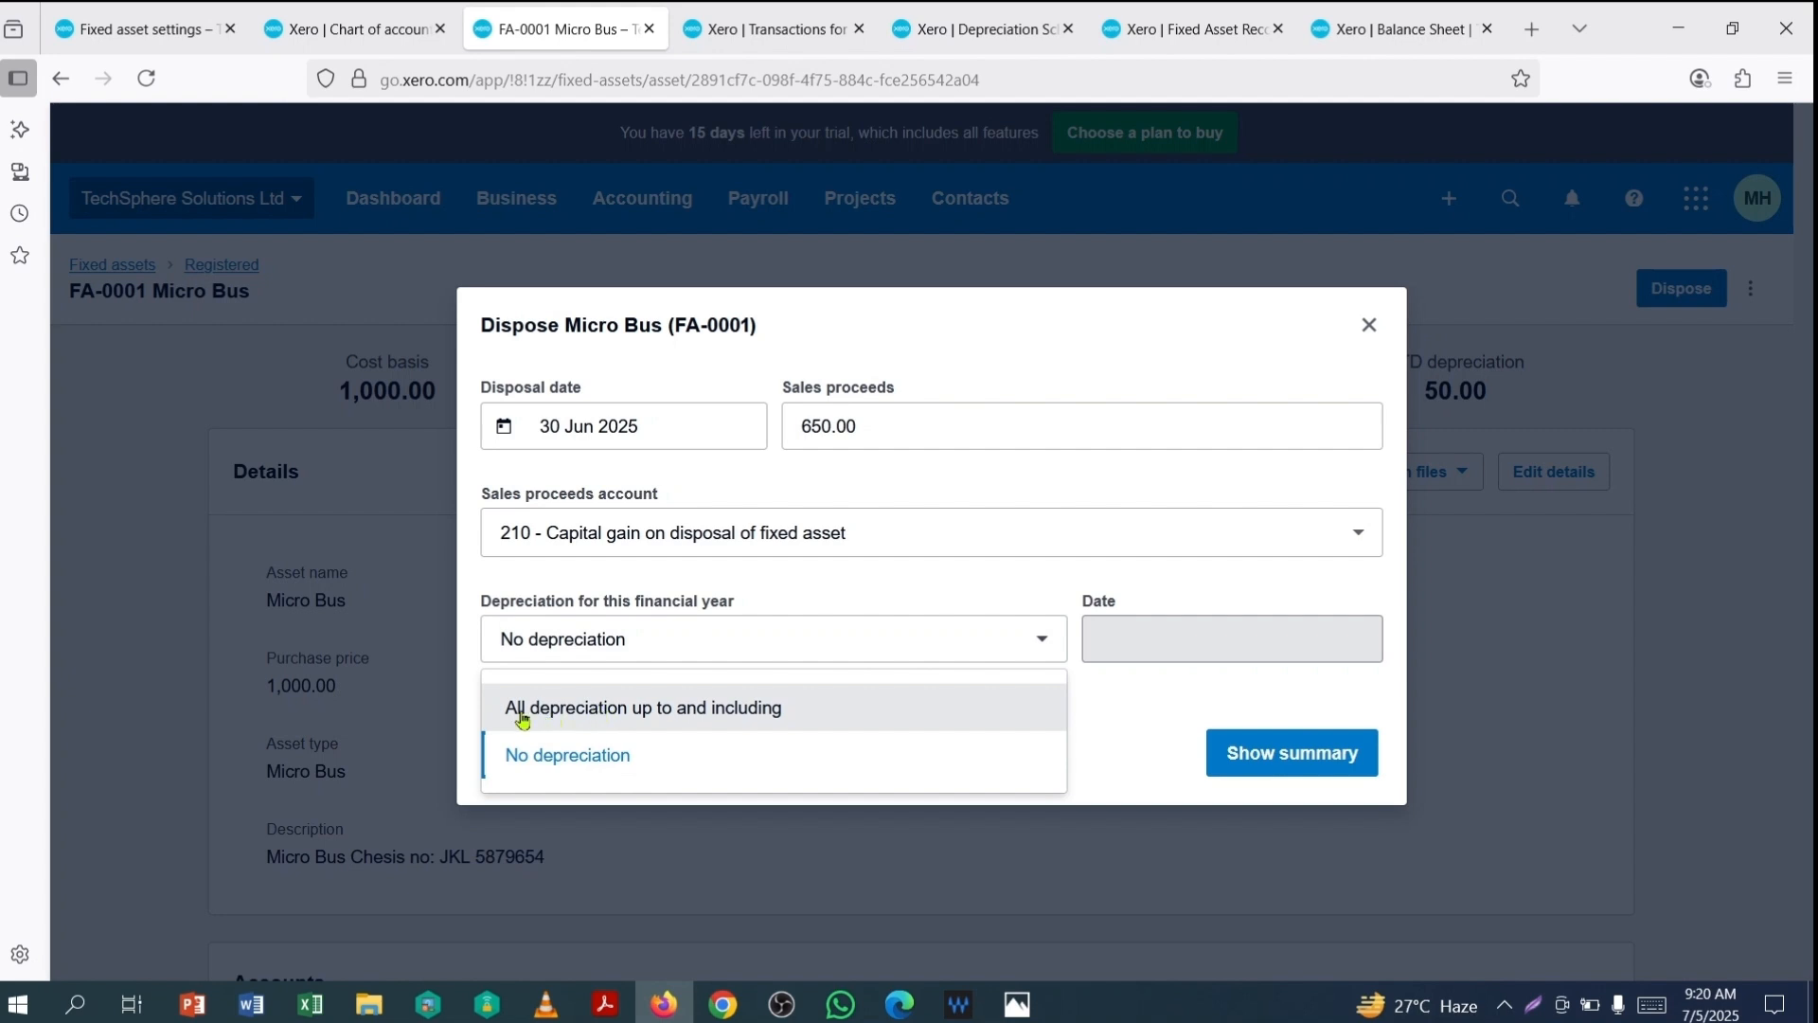
click(680, 721)
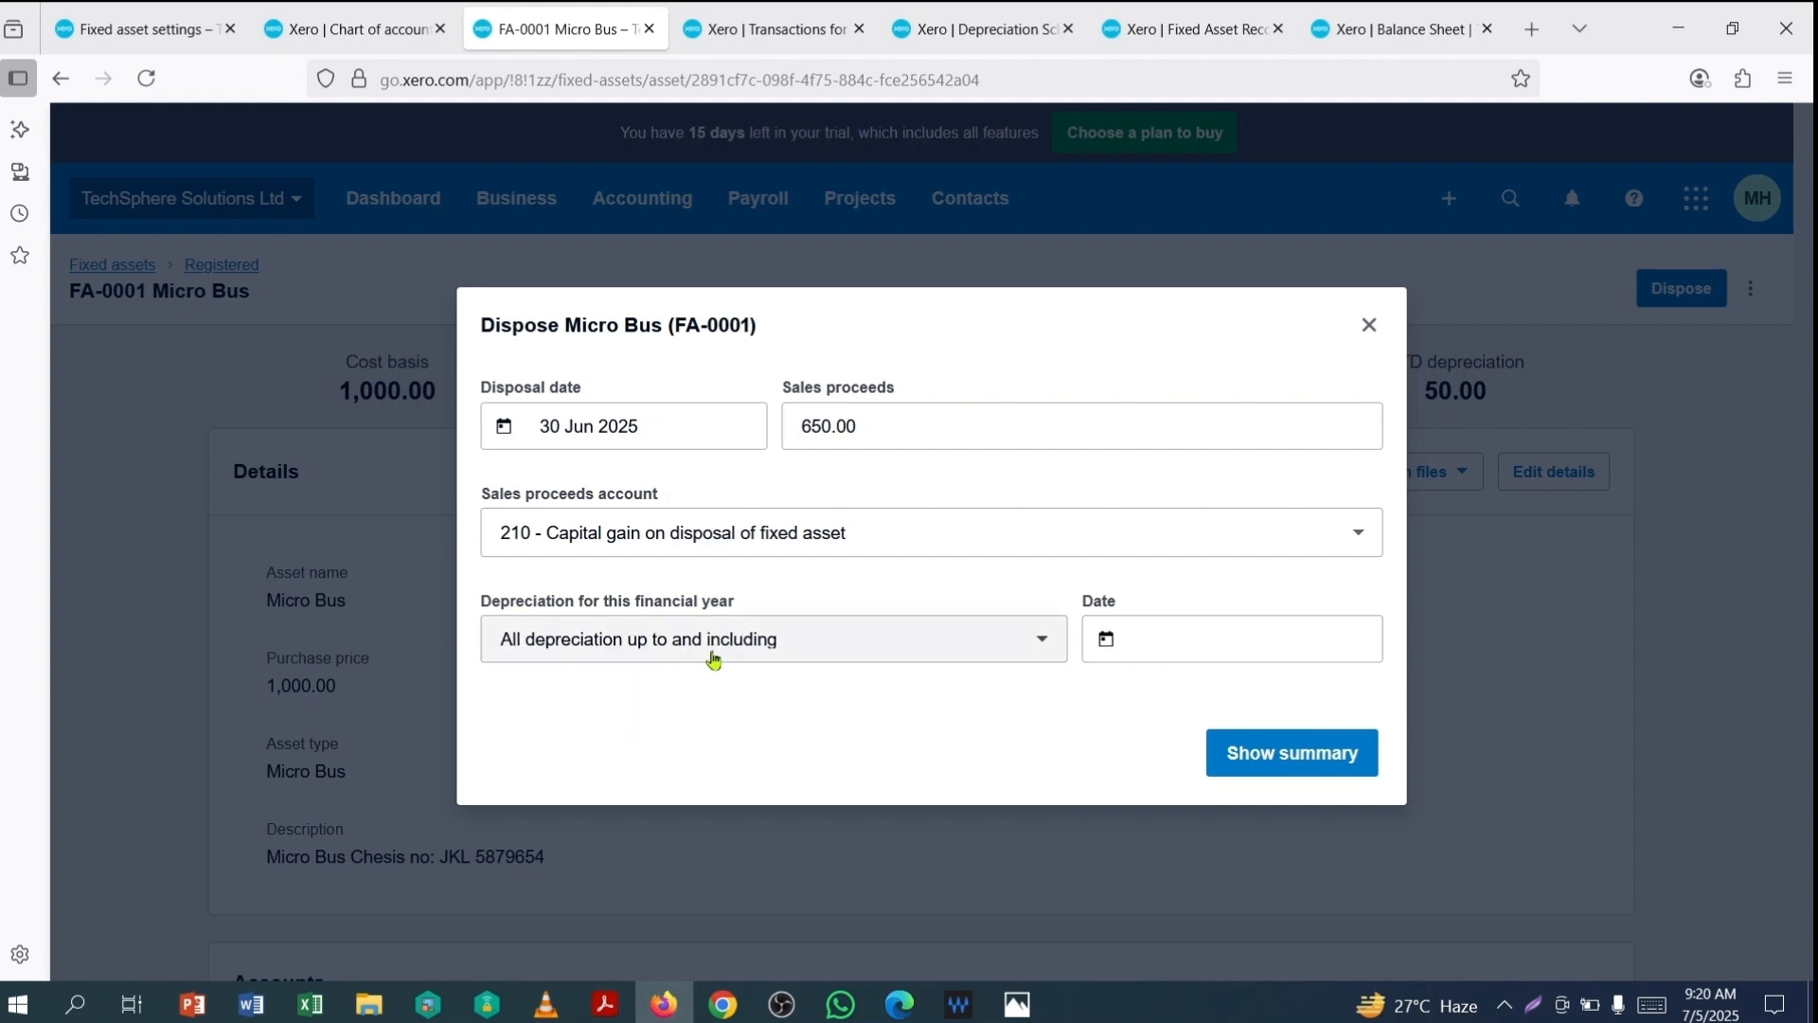
click(1236, 631)
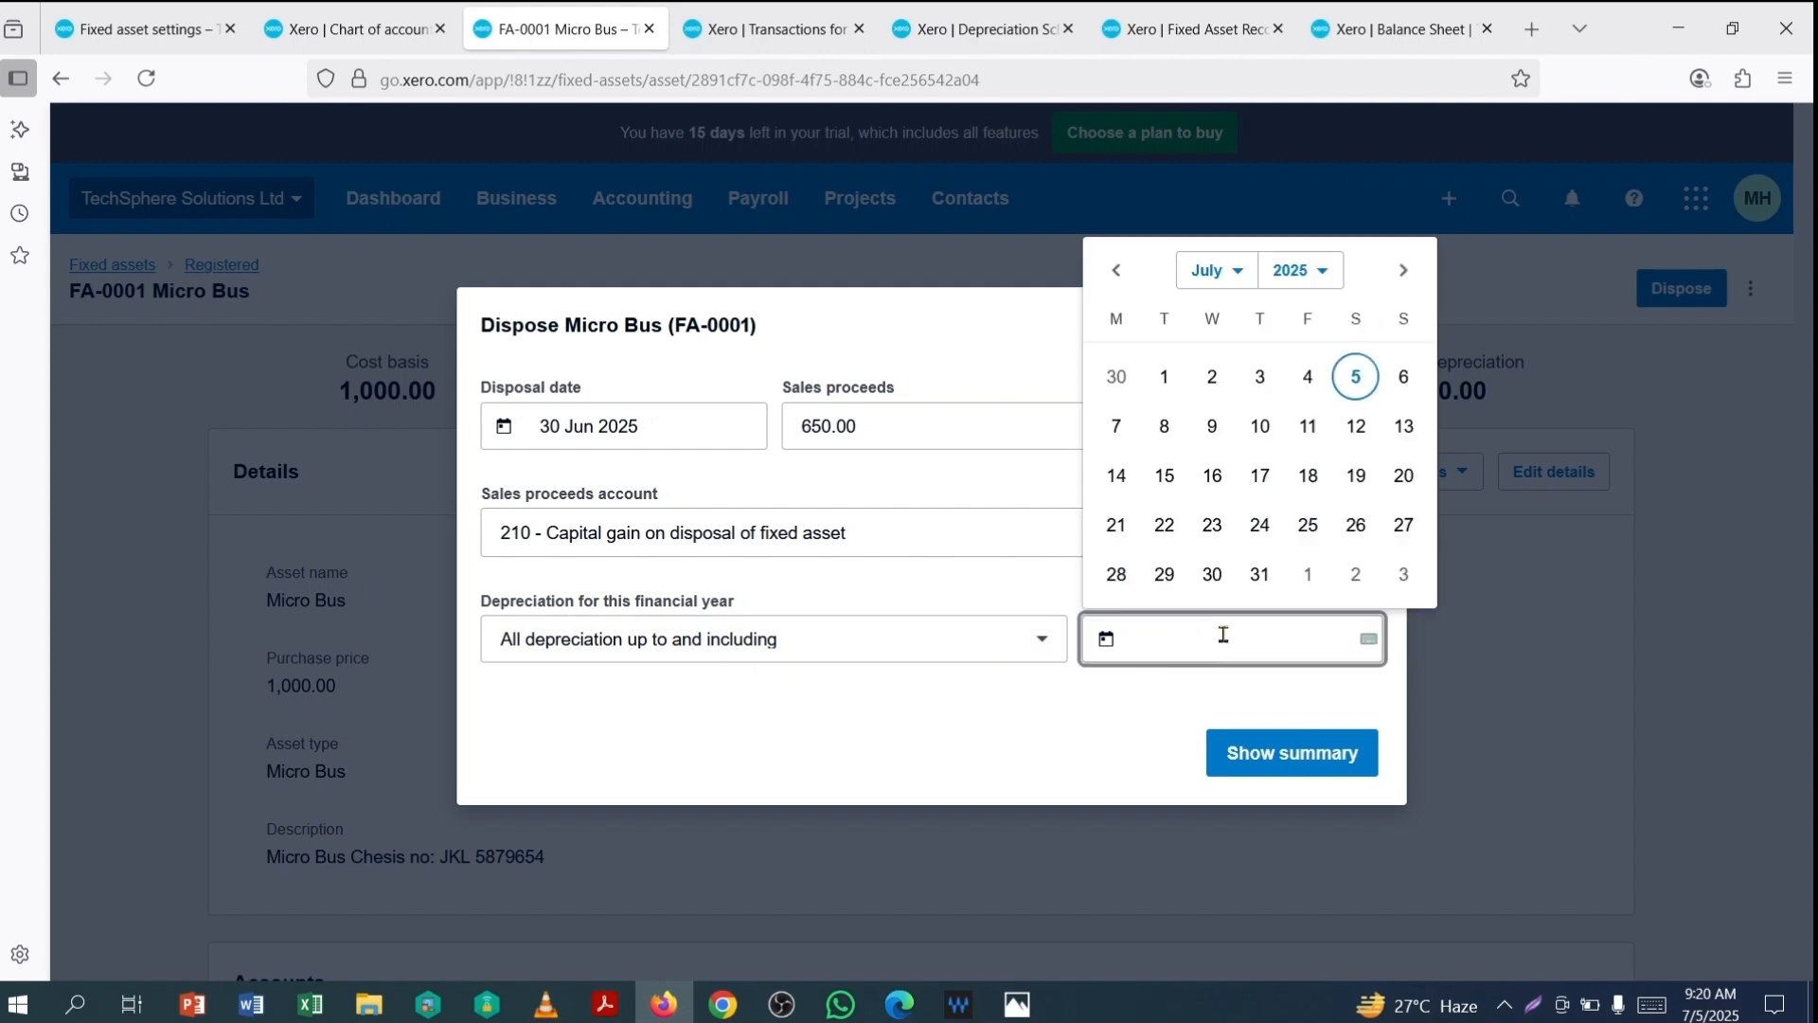
click(1357, 379)
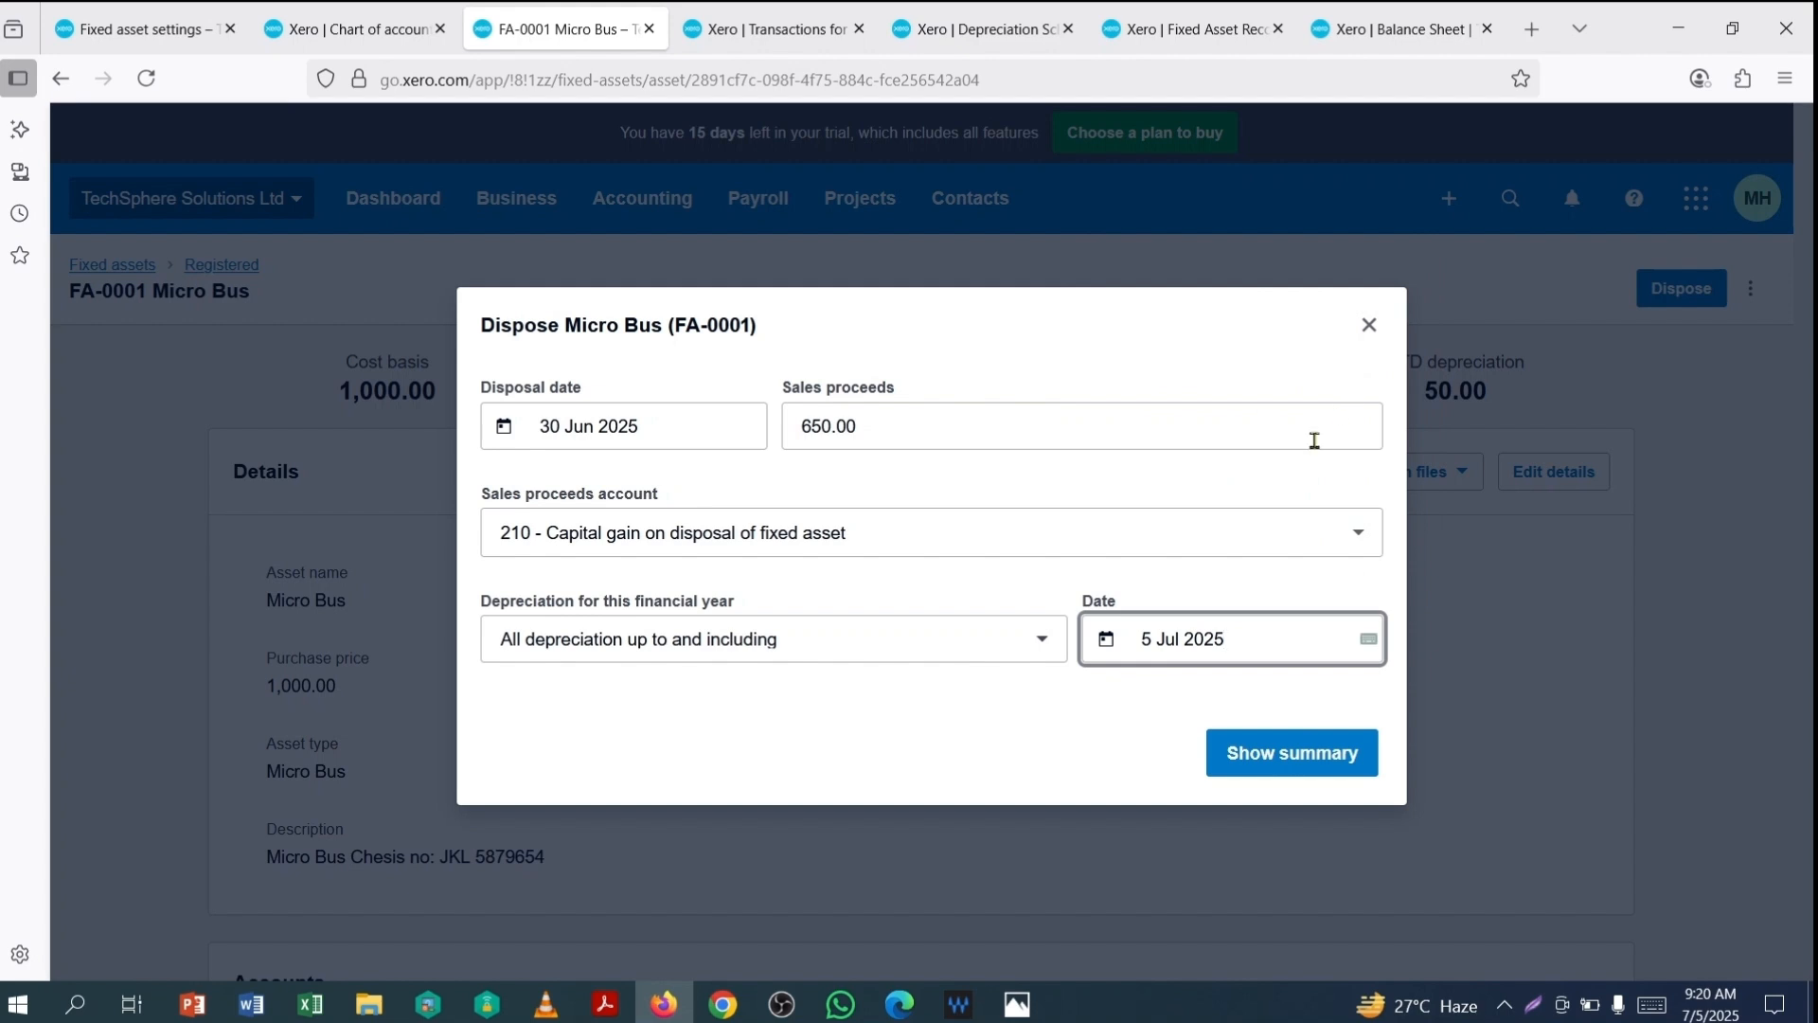
Step: Review the Micro Bus disposal summary and disposal journal, and post the disposal
click(1275, 758)
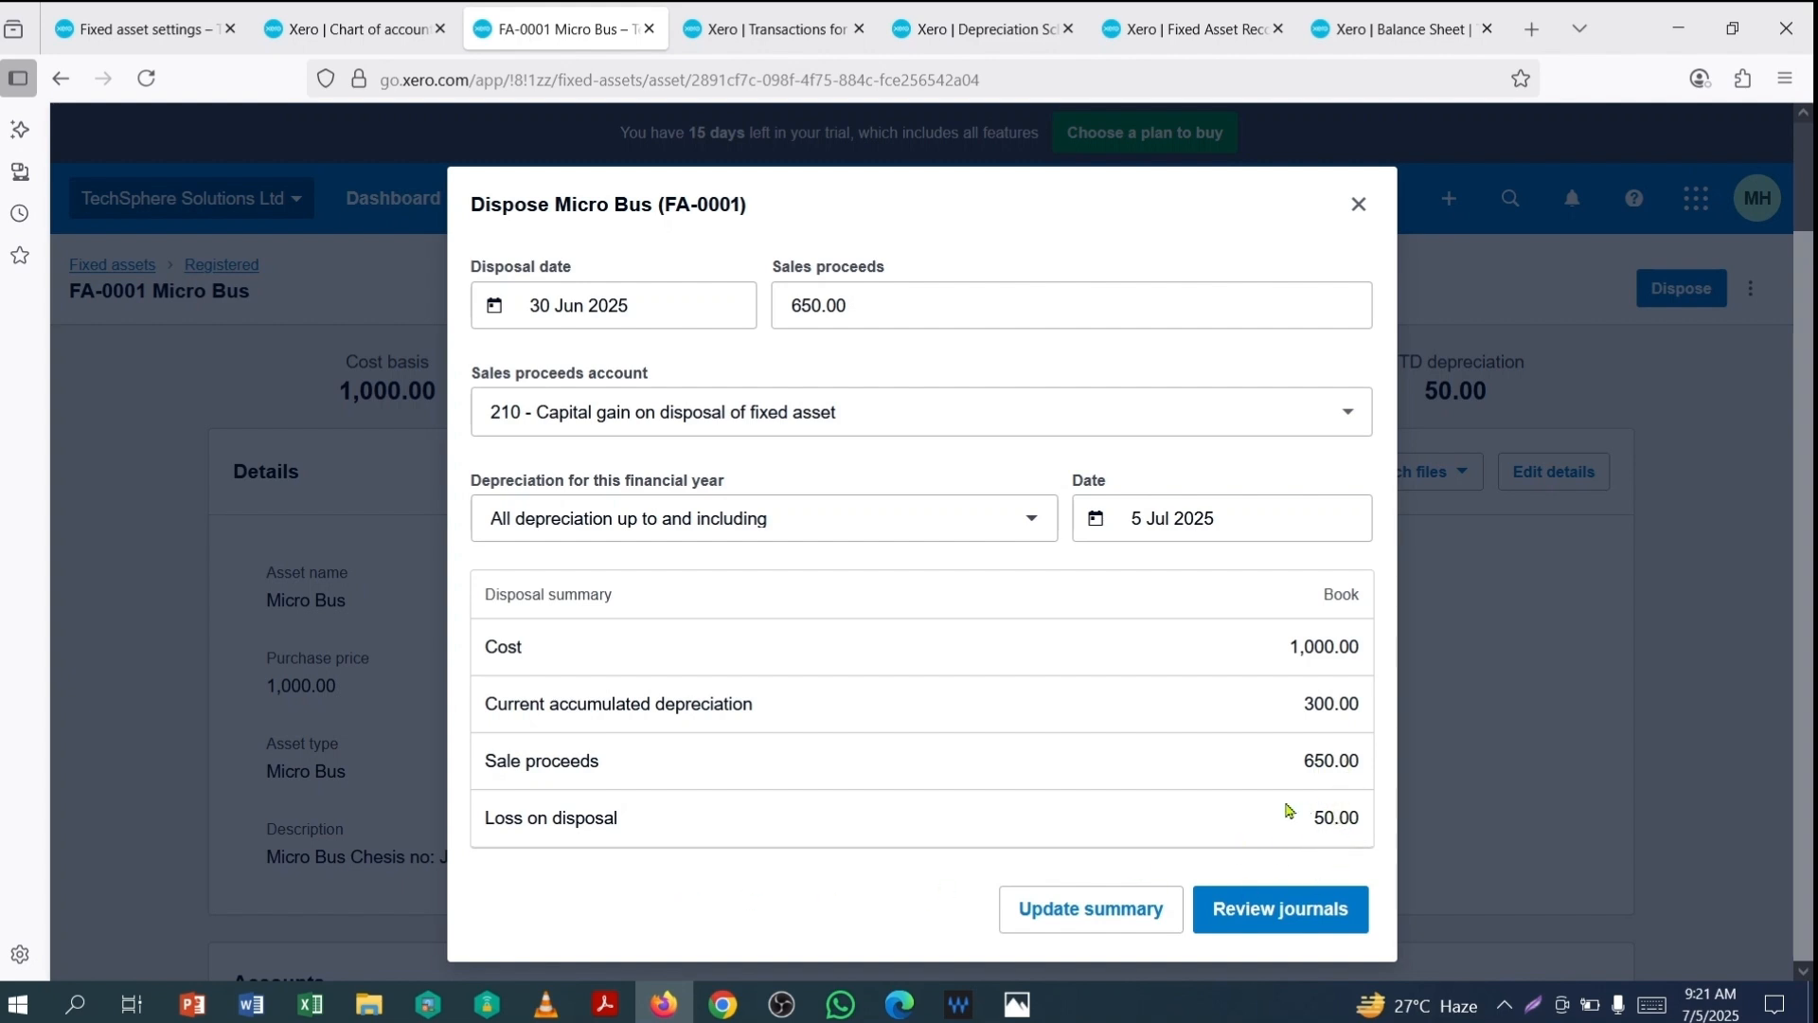
click(1283, 909)
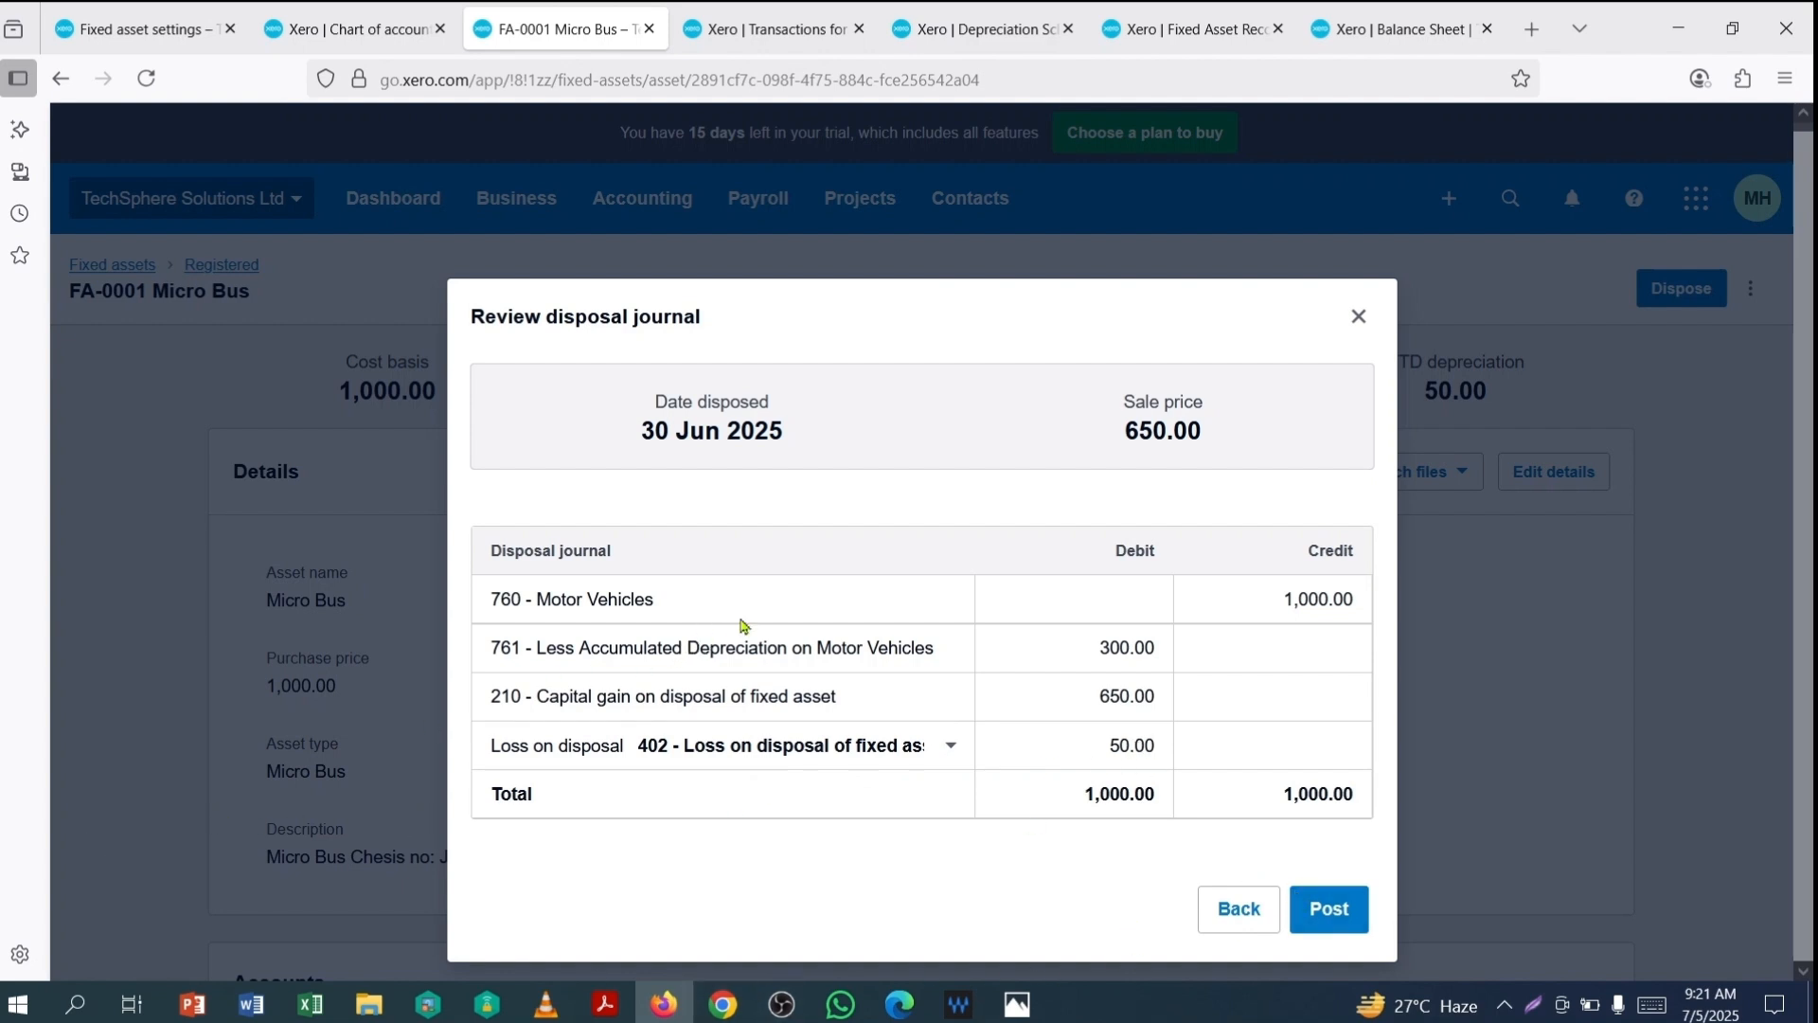
click(1331, 916)
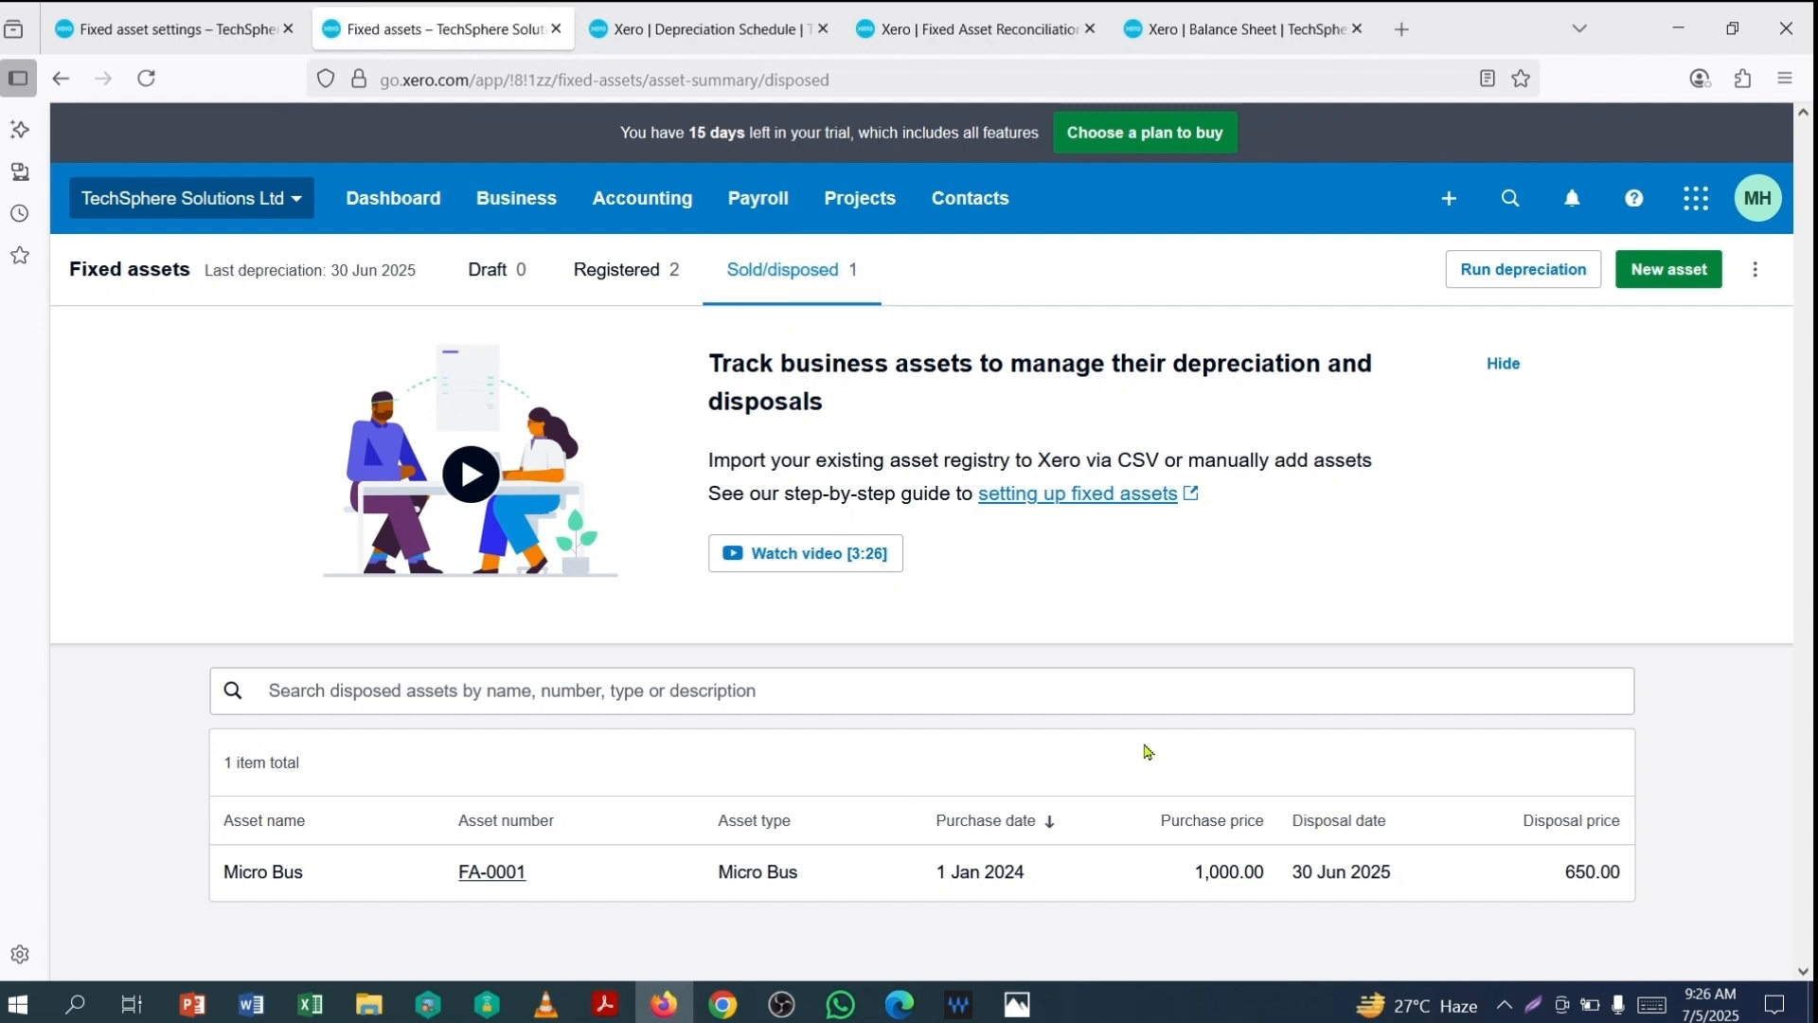
Step: Update the Depreciation Schedule report for 1 Apr to 5 Jul 2025 and check the Micro Bus disposal
click(728, 34)
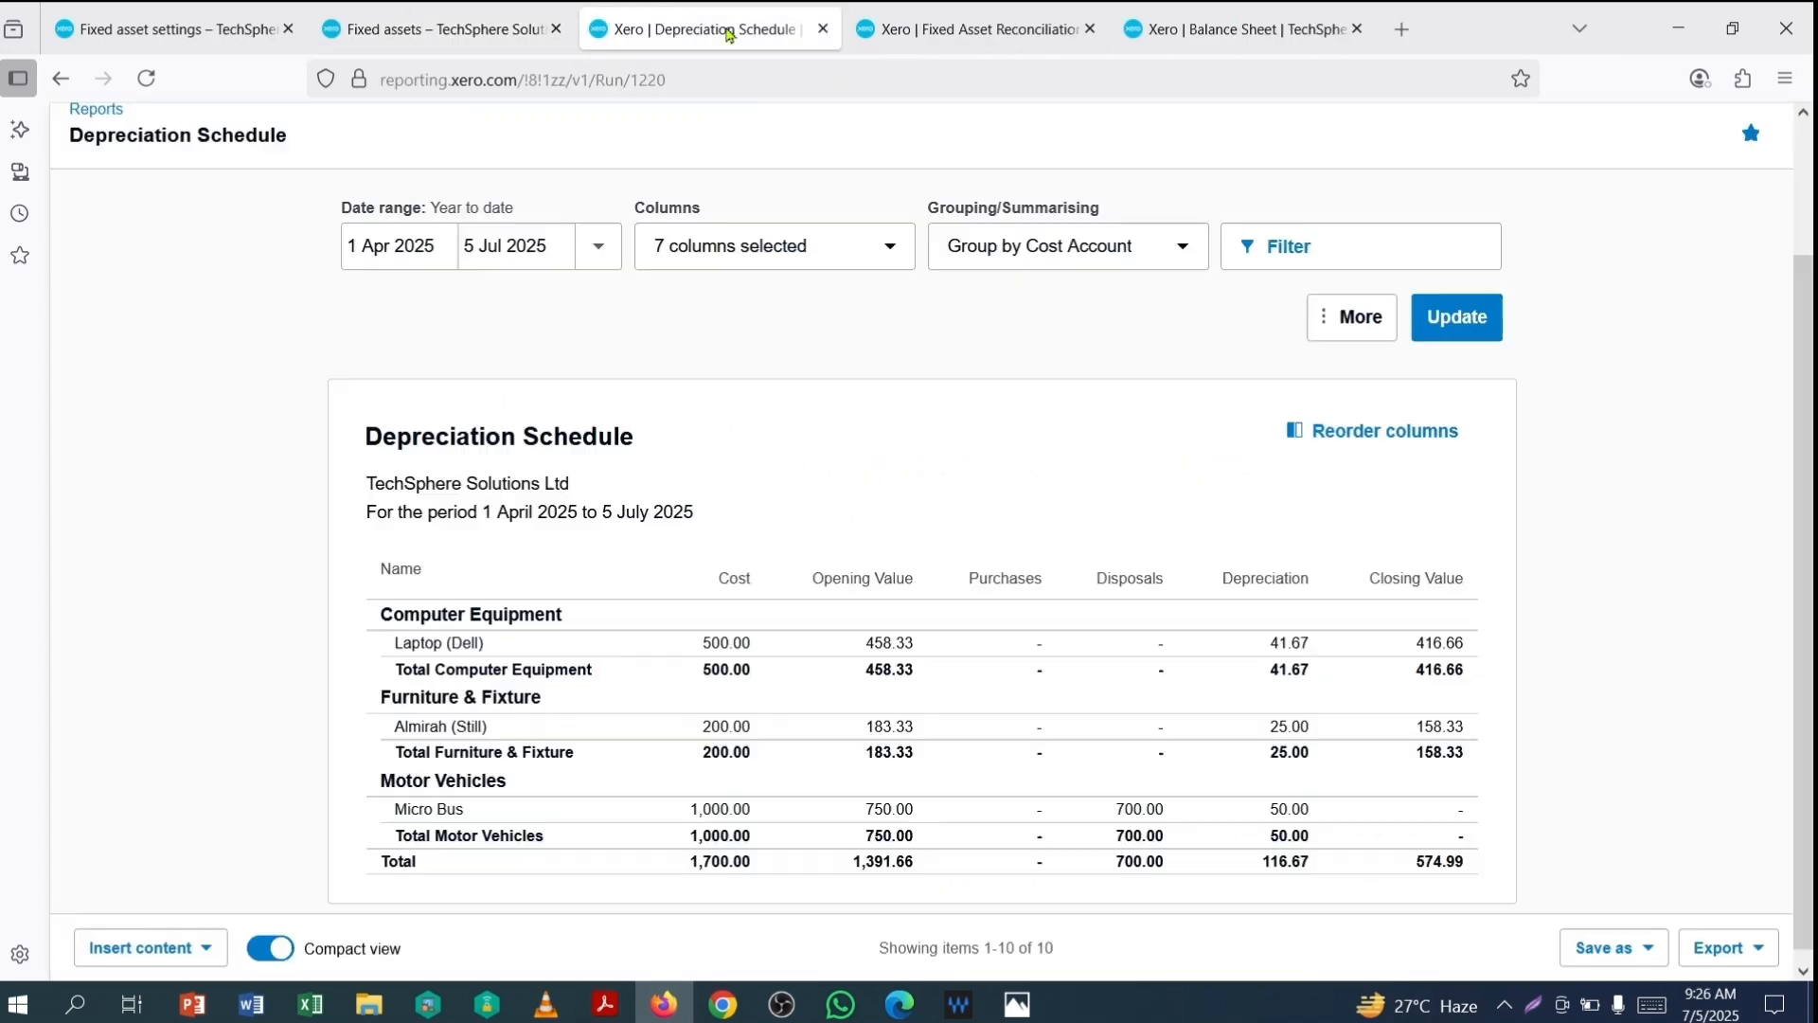
click(1463, 330)
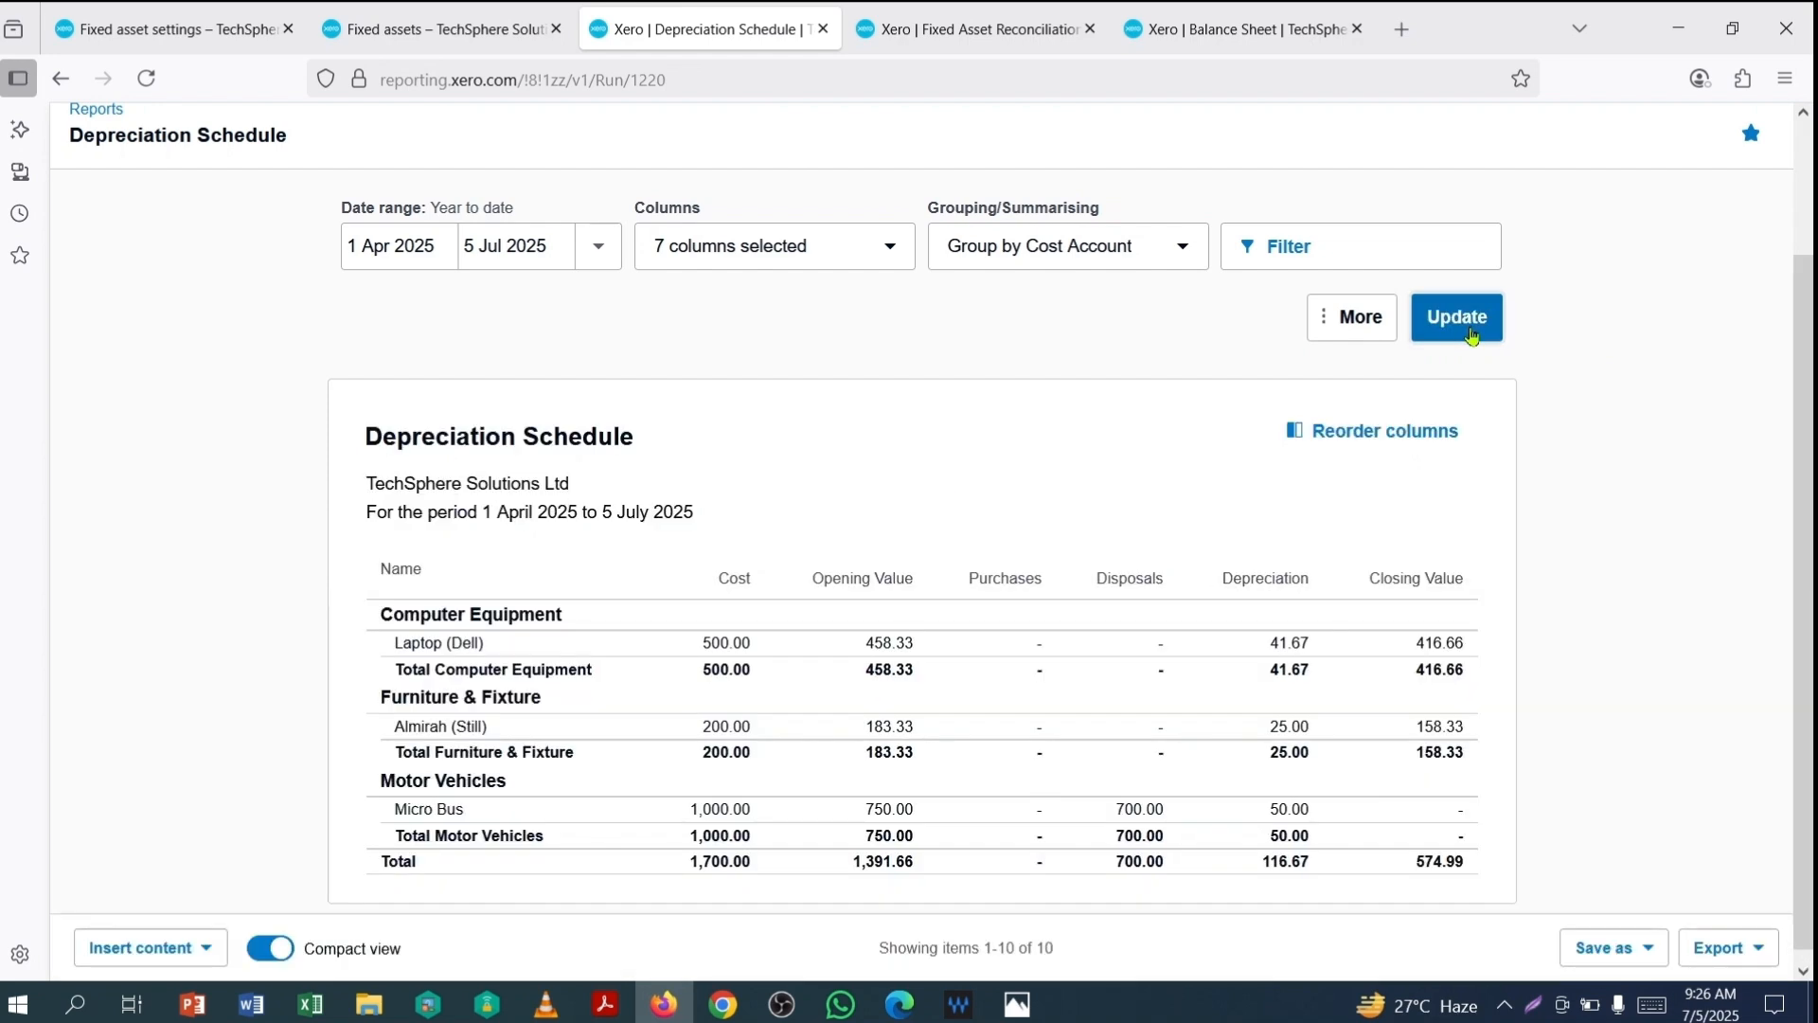
scroll(520, 871, down, 1)
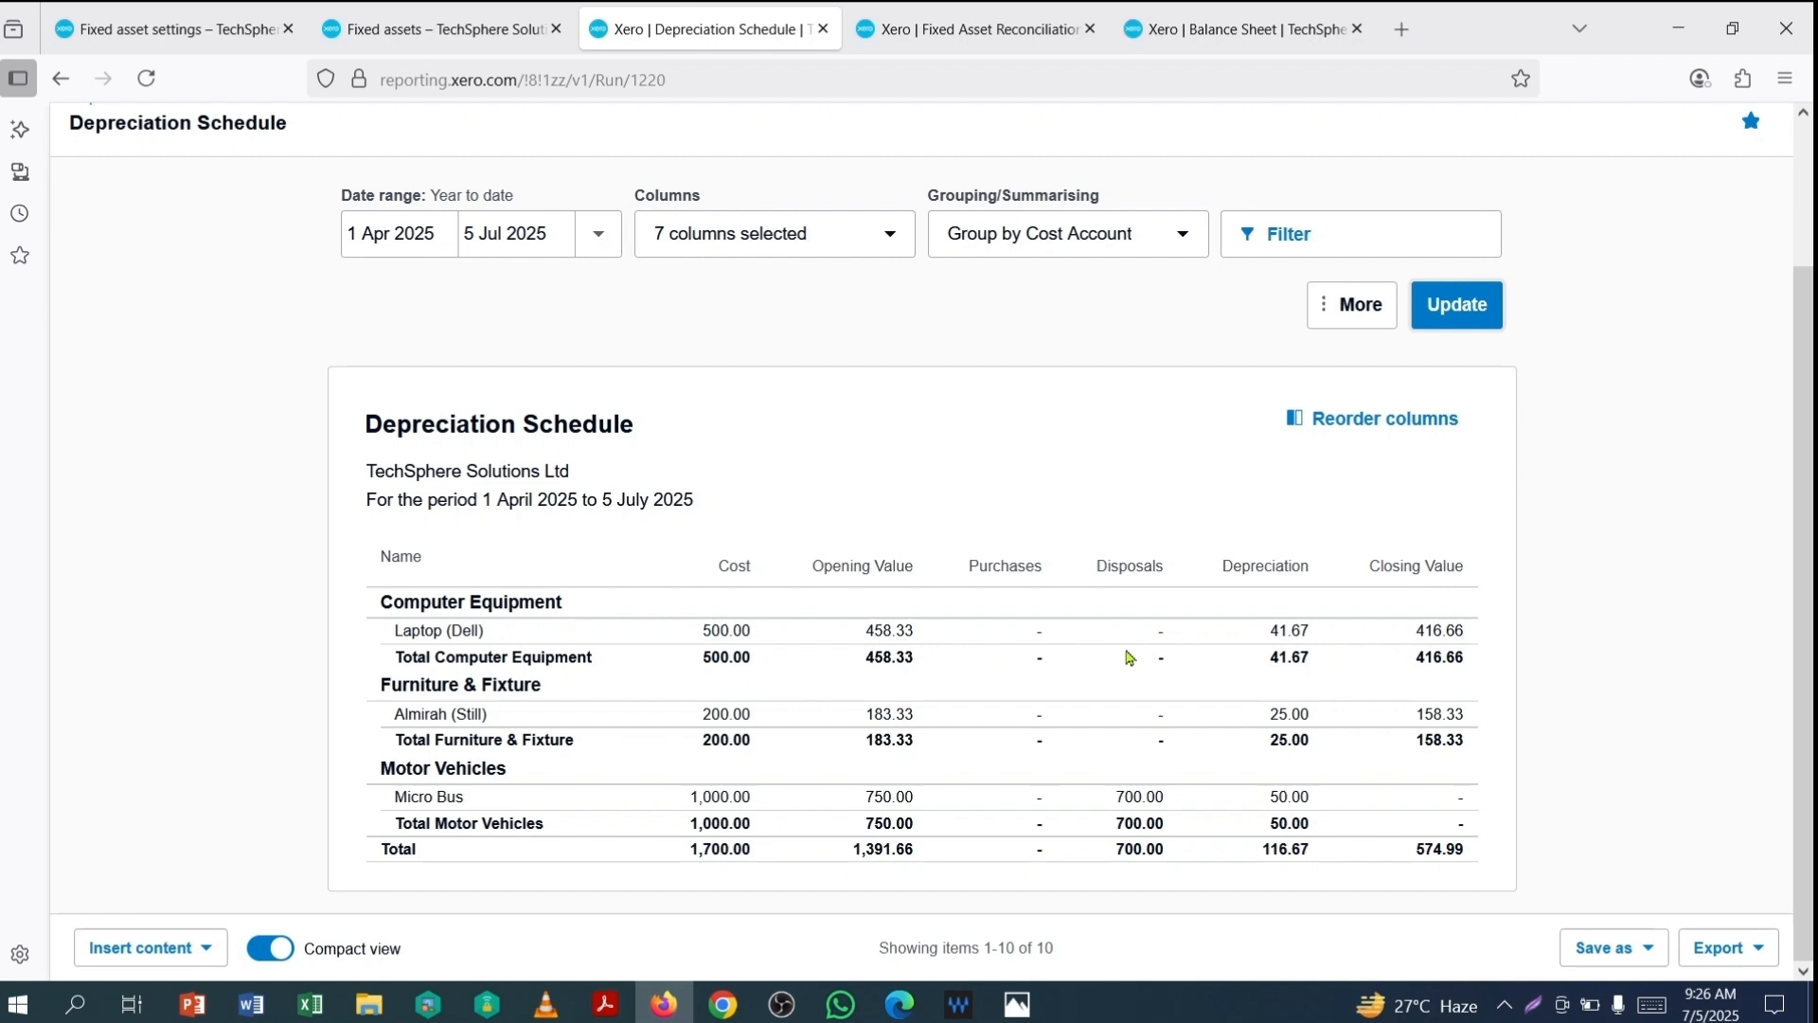
Step: Return to the registered fixed assets and view the details of the Laptop (Dell) asset
click(461, 40)
click(625, 271)
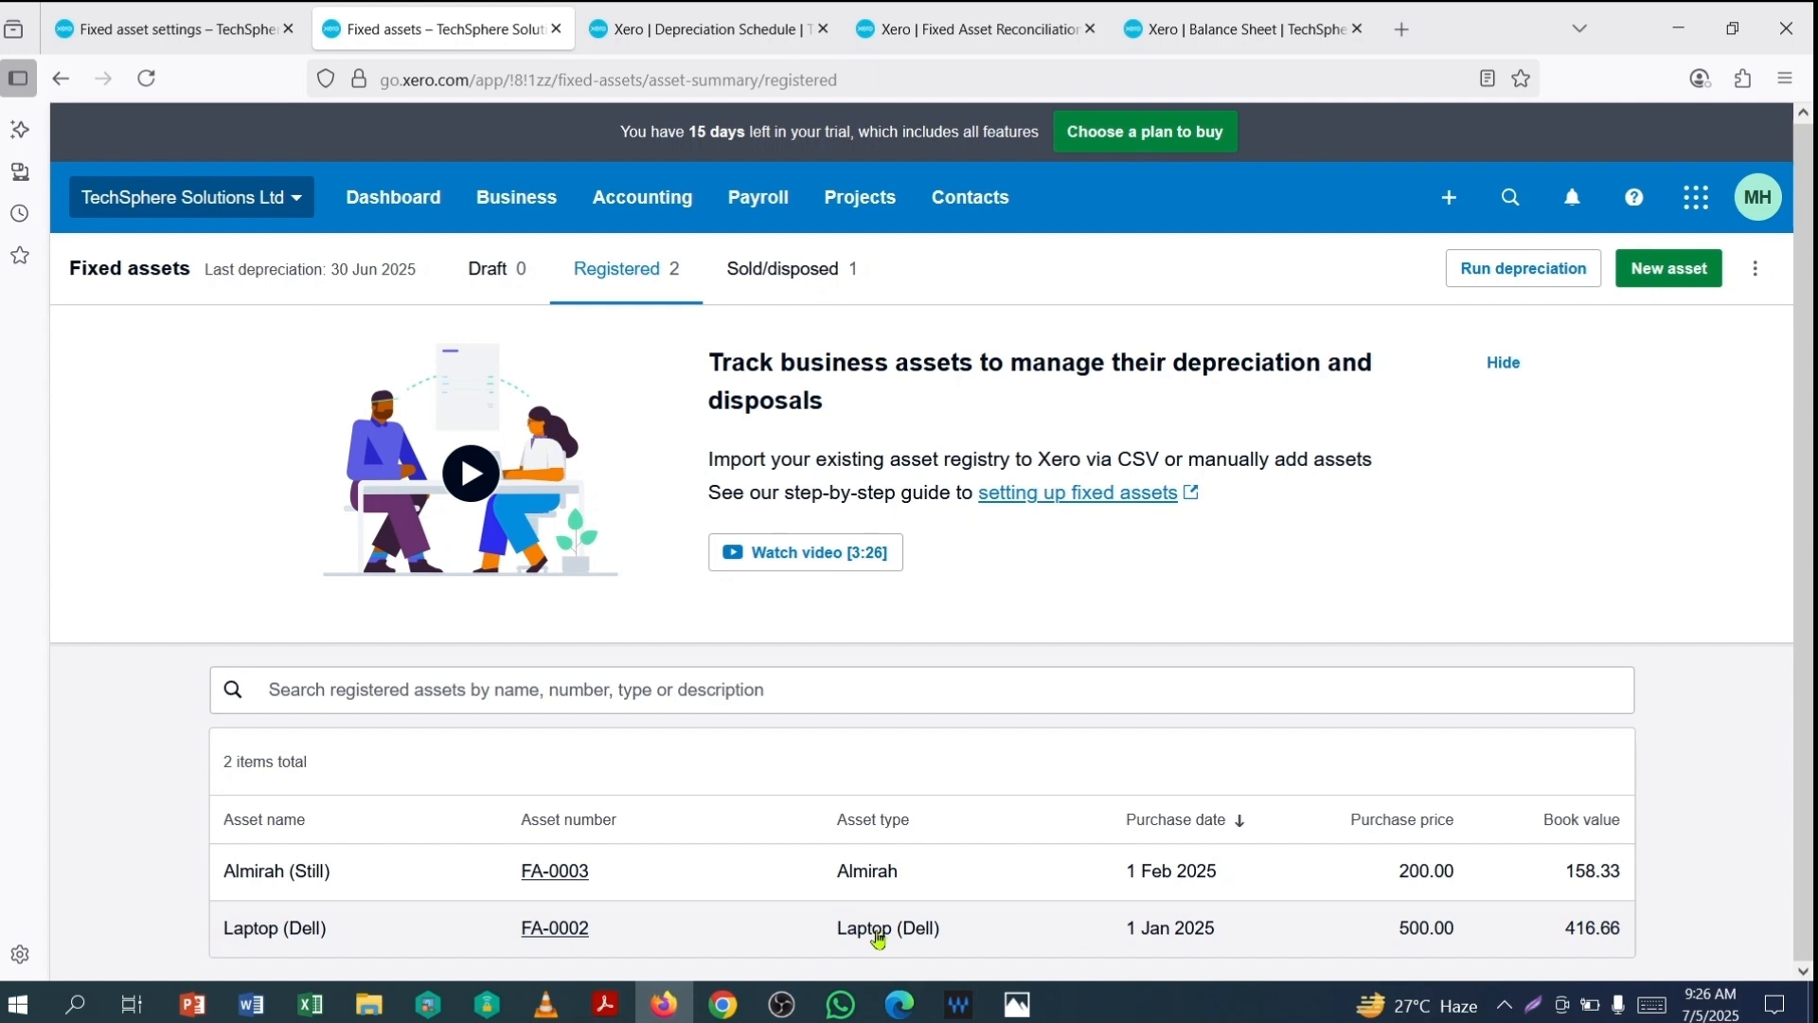
click(552, 930)
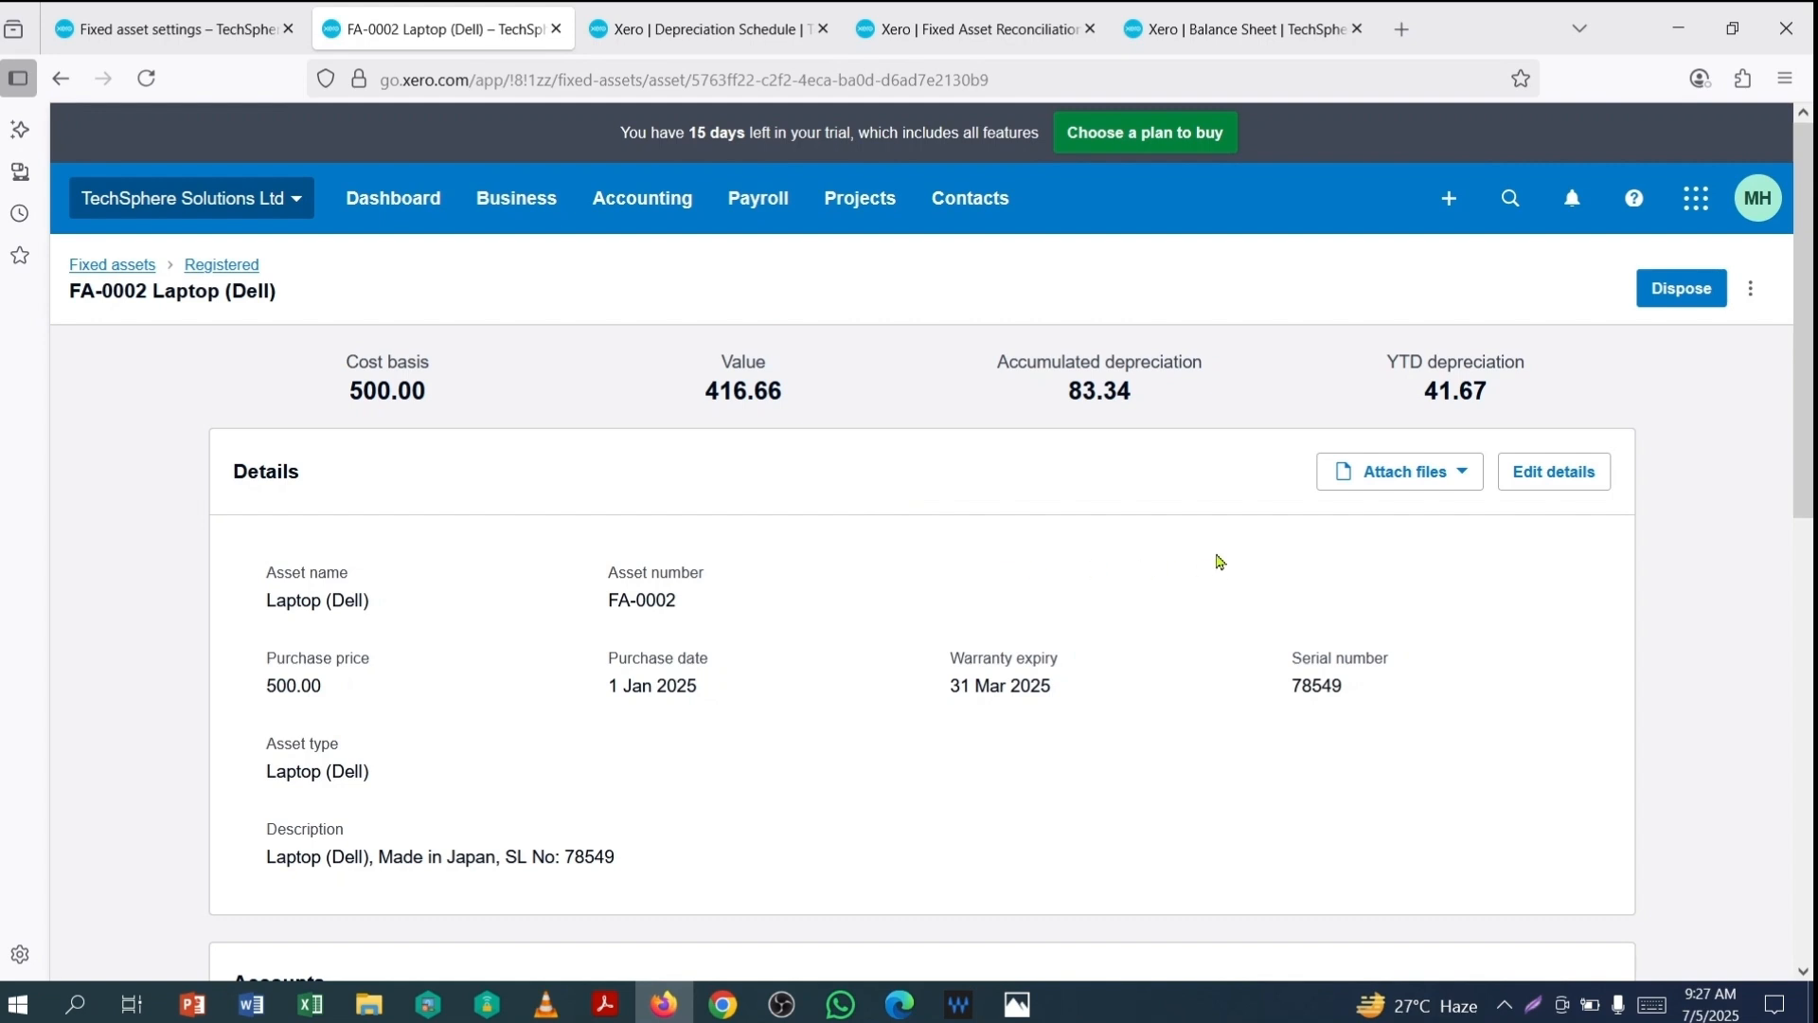
Step: Create a receive money transaction into the Monzo– Checking account from the new contact Computer solutions
click(1449, 198)
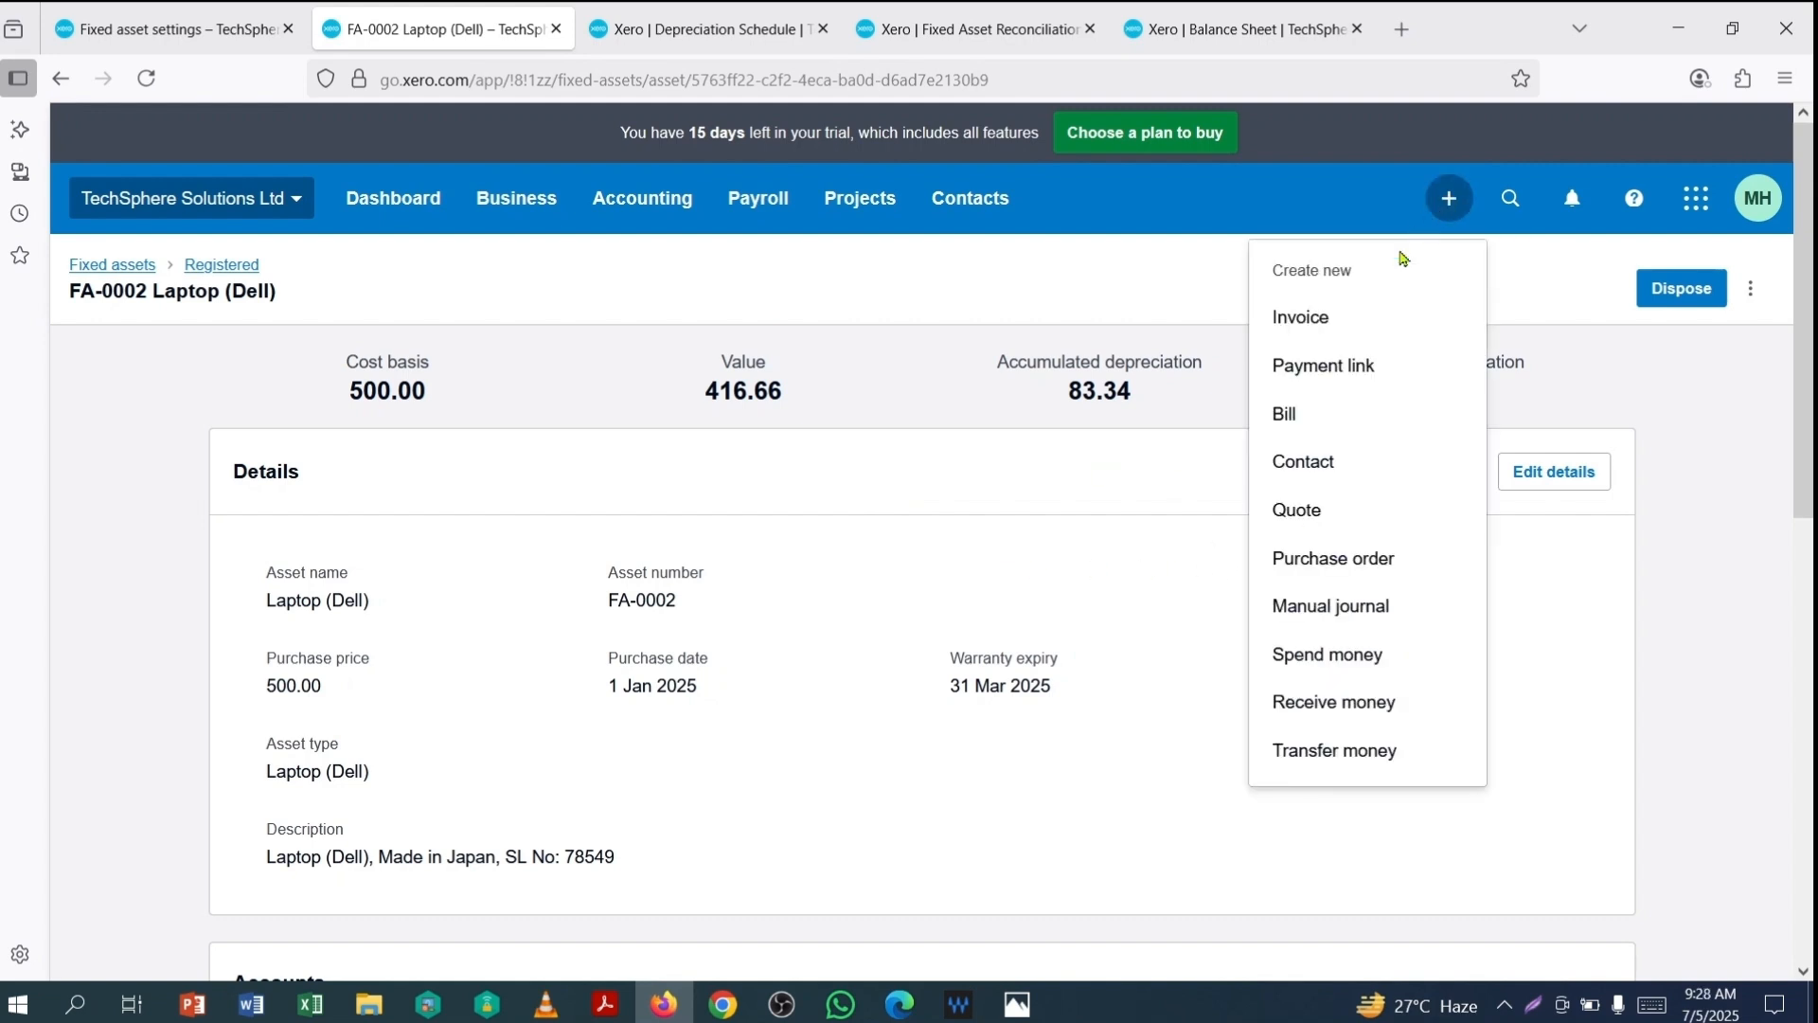
click(1337, 705)
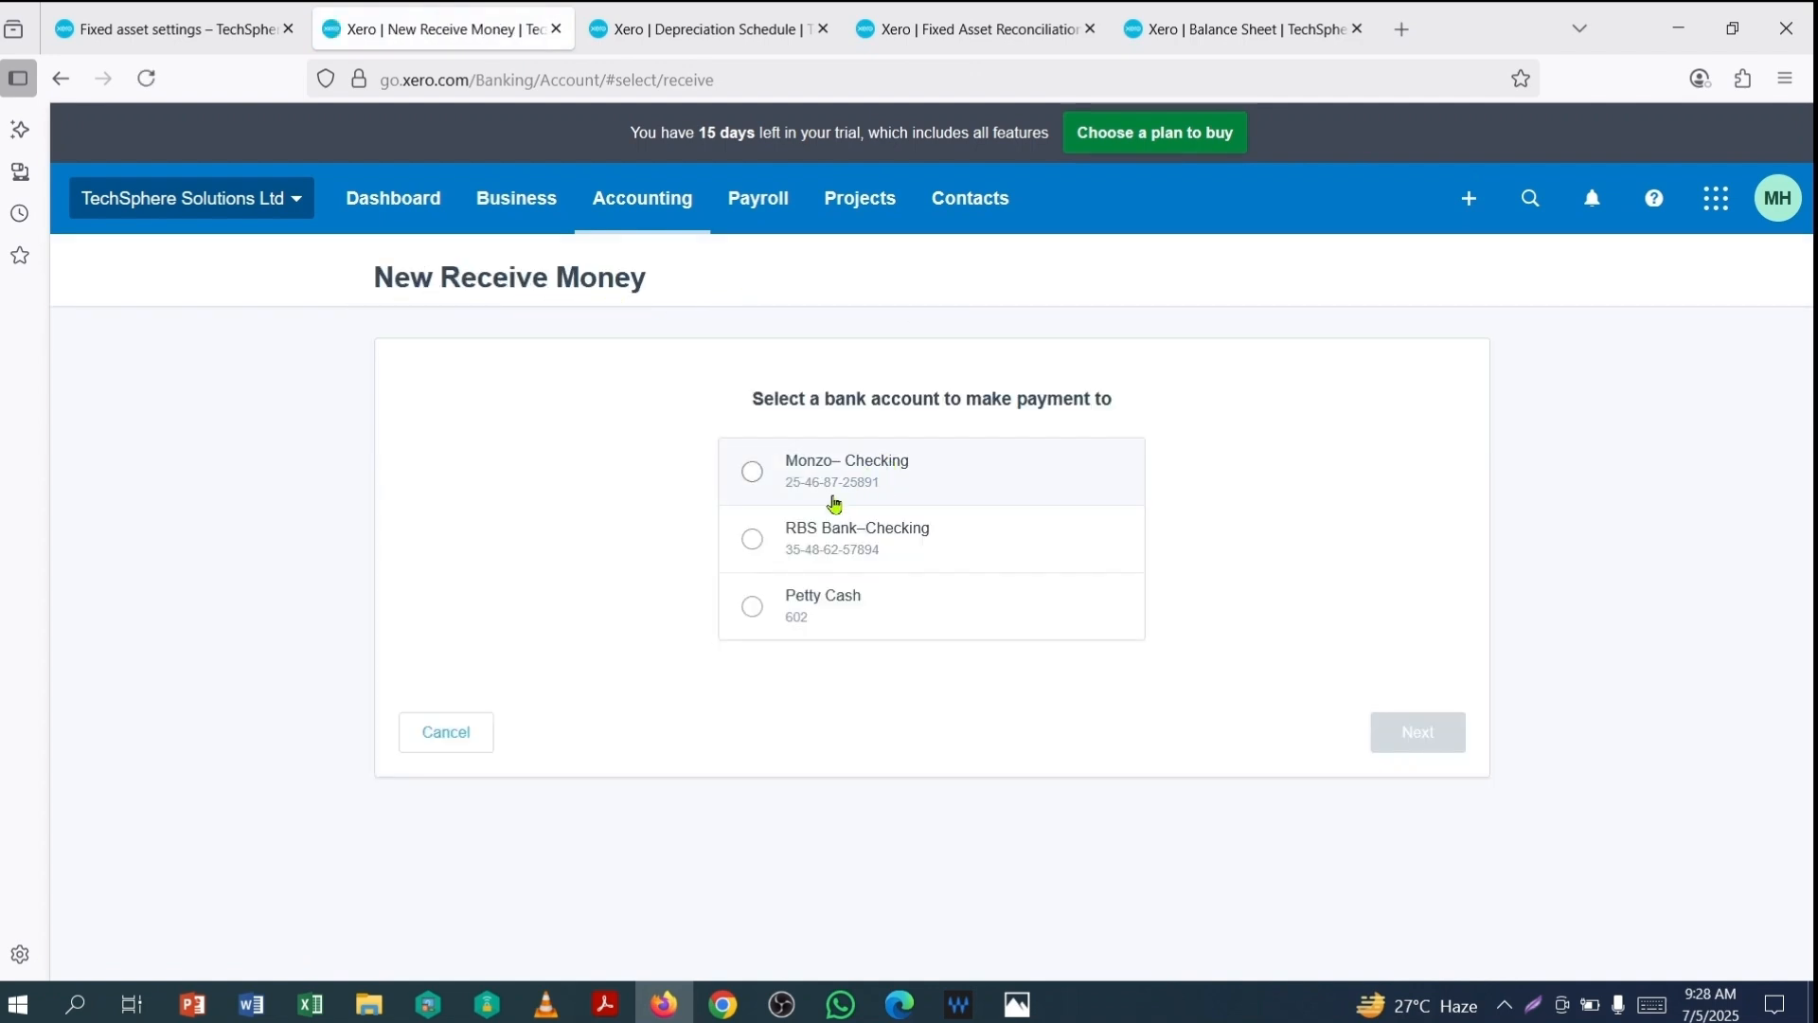
click(750, 473)
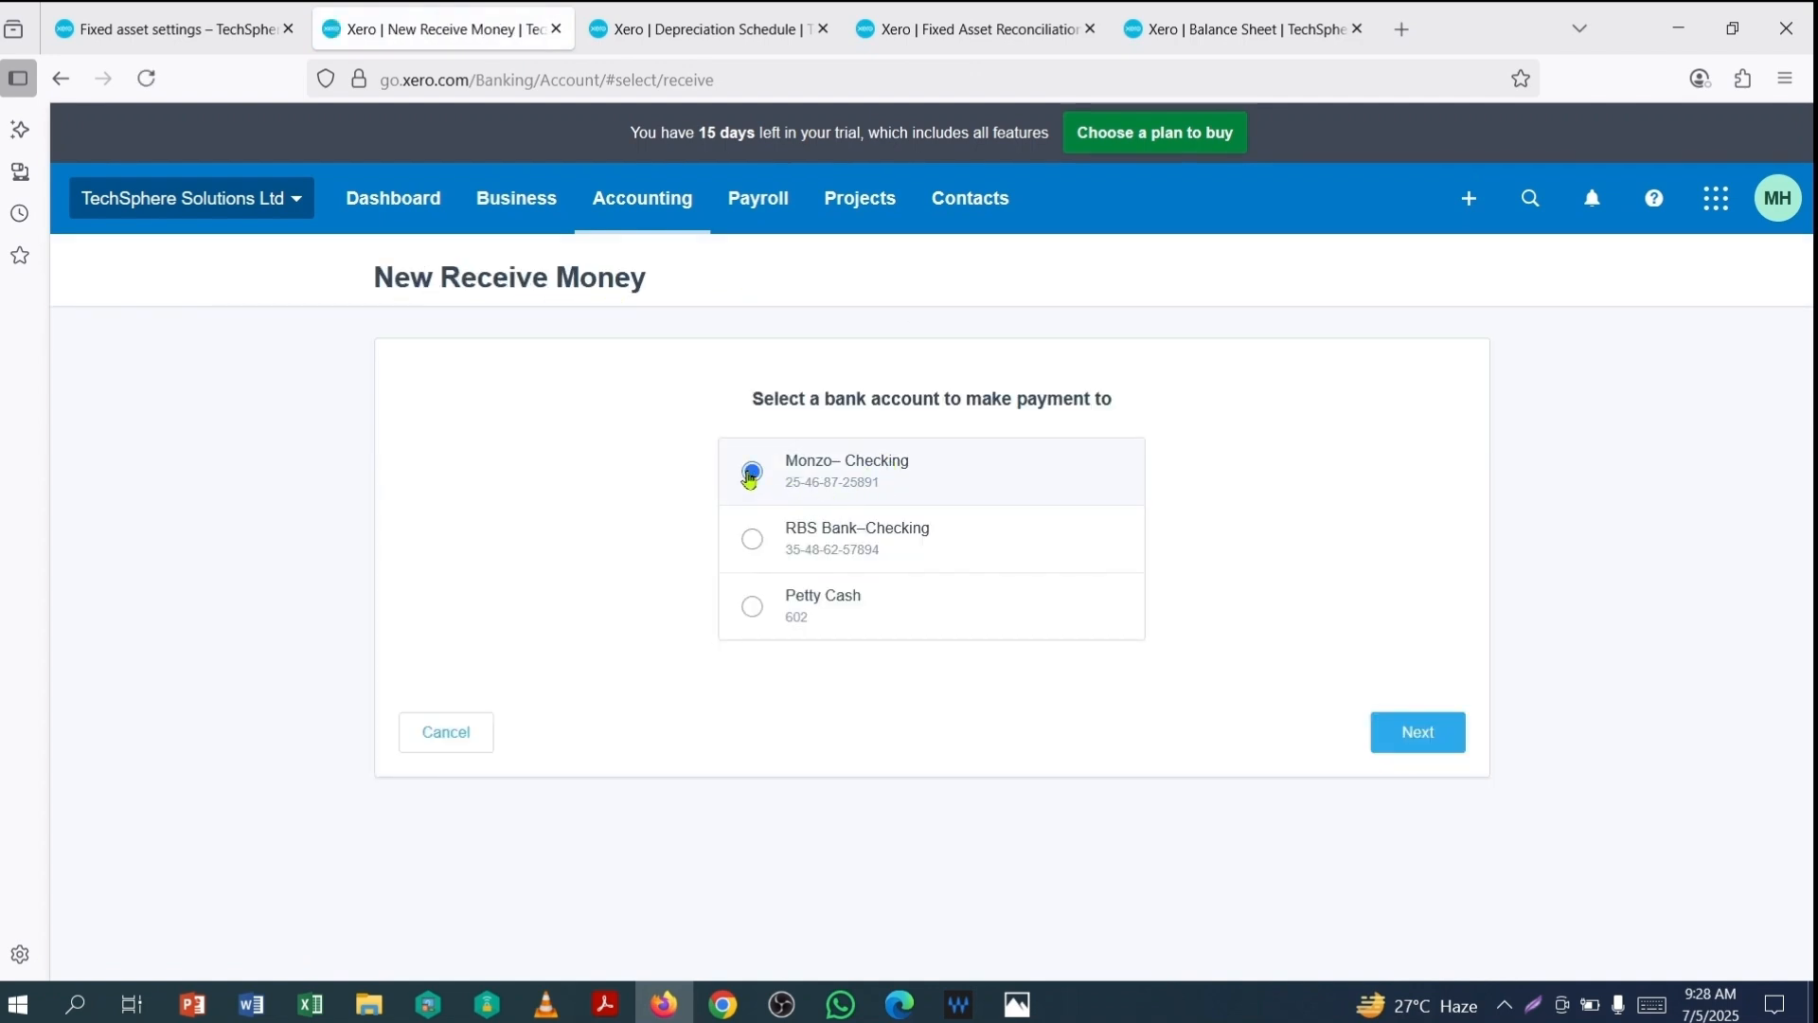
click(1420, 739)
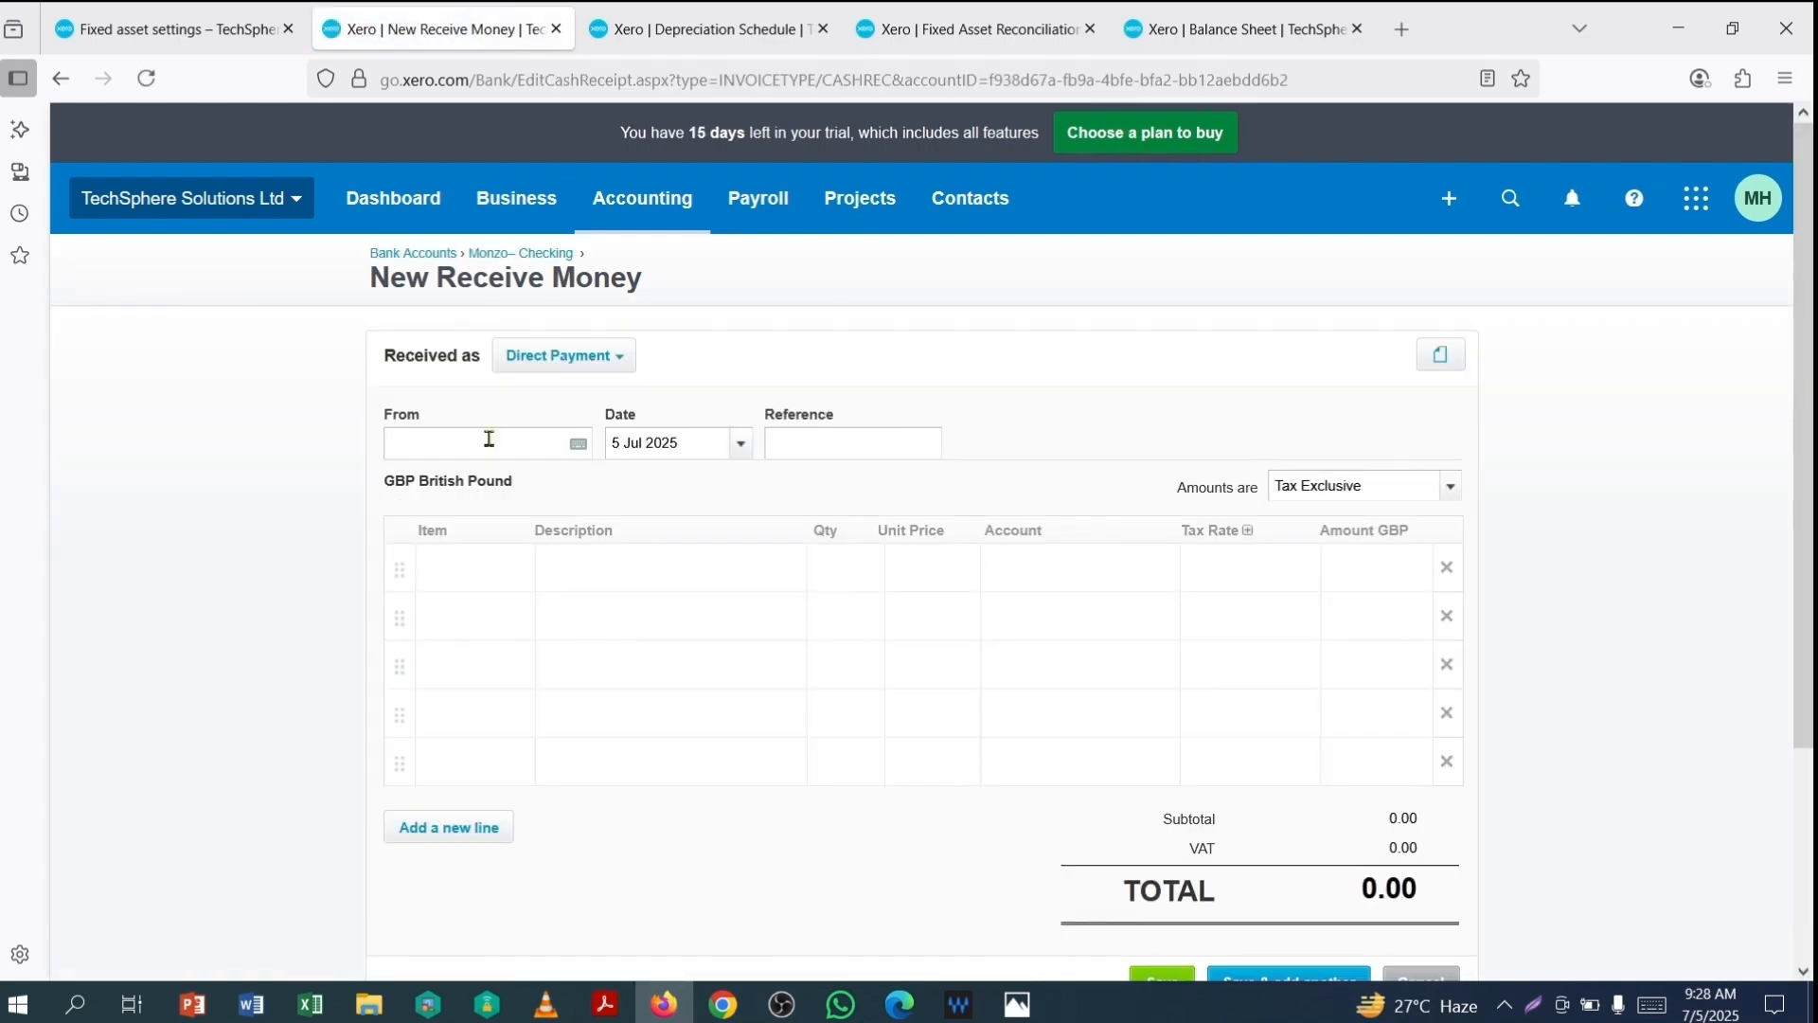
text(Computer solutions)
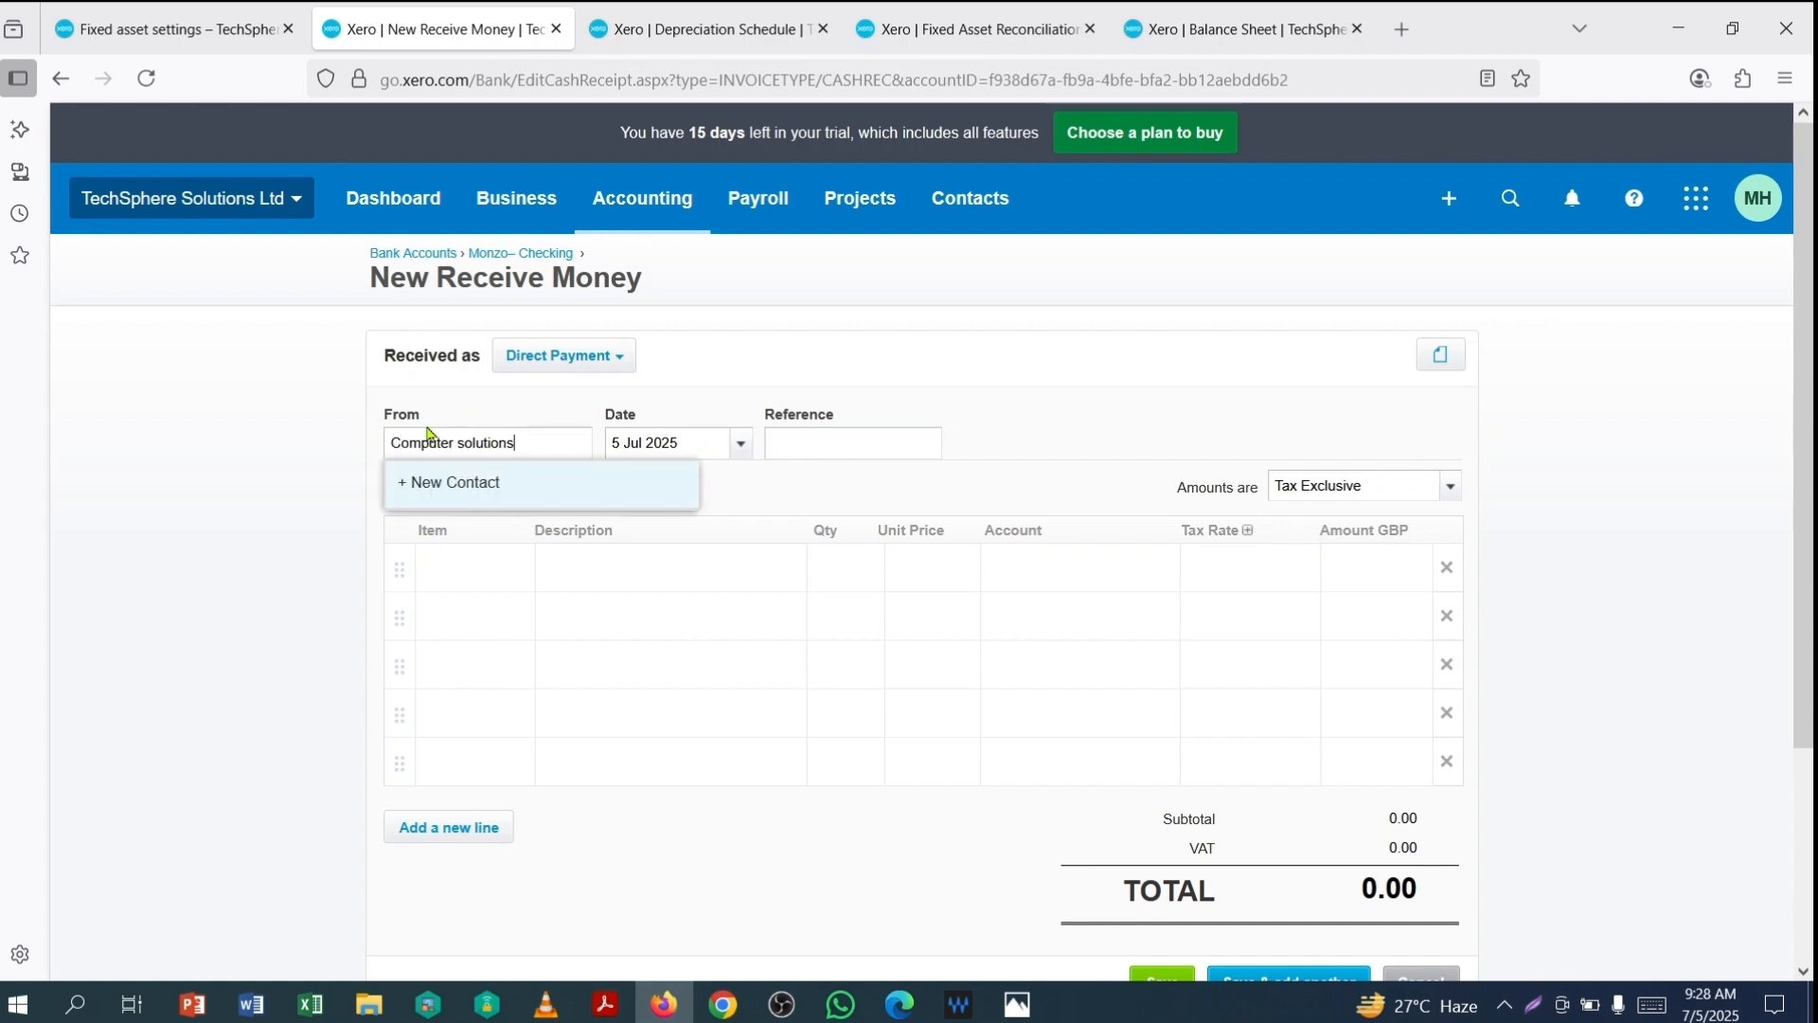
click(438, 483)
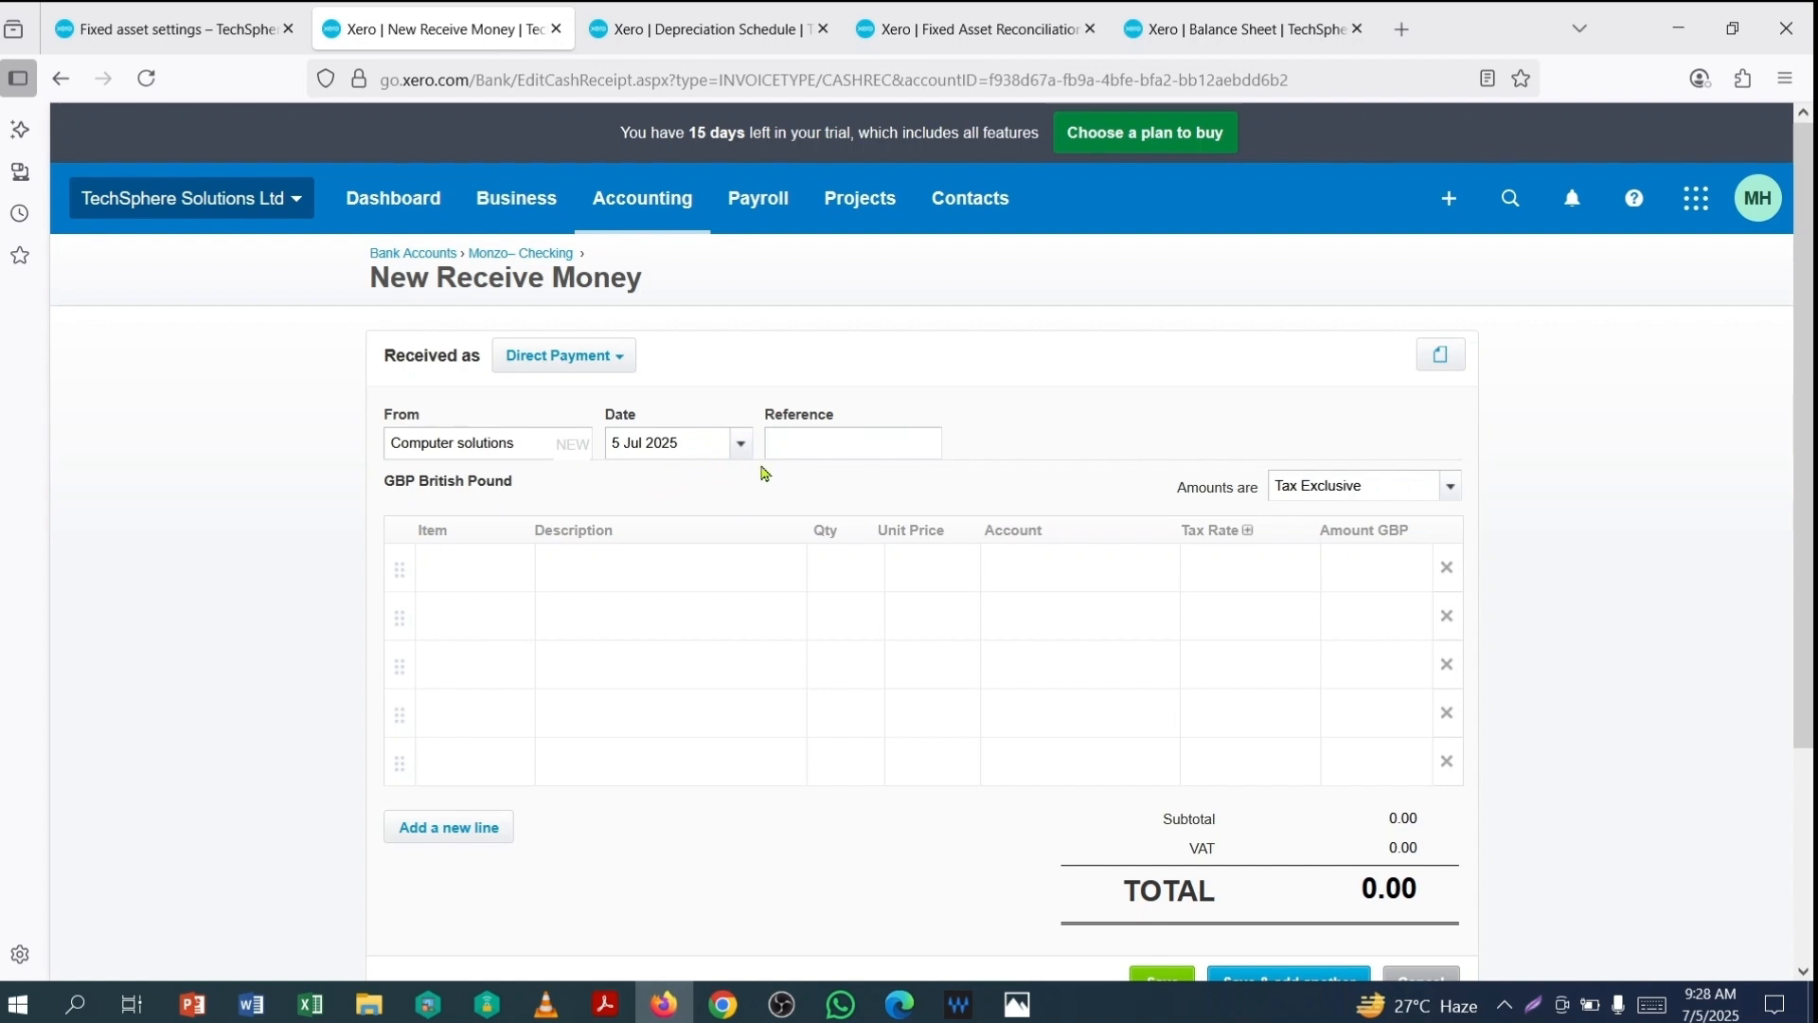
Step: Add a receipt line described as Laptop (Dell) with a unit price of 400
click(606, 567)
text(Laptop (Dell))
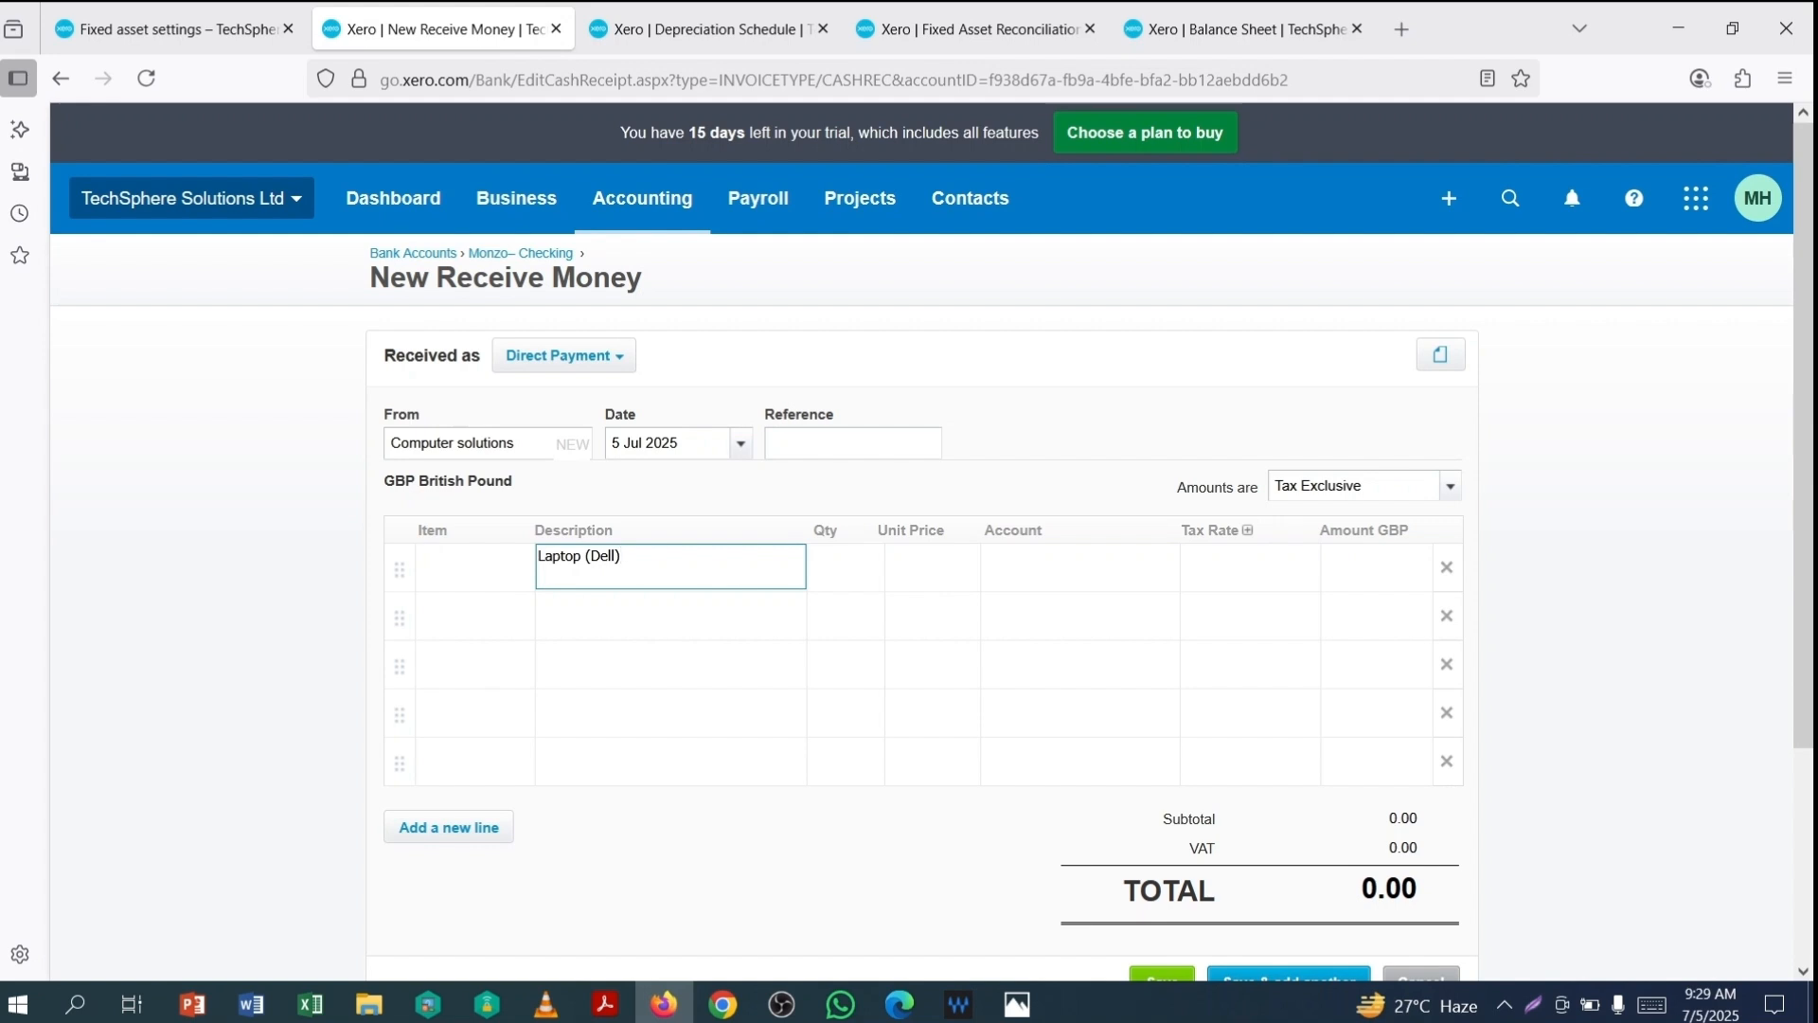
key(Tab)
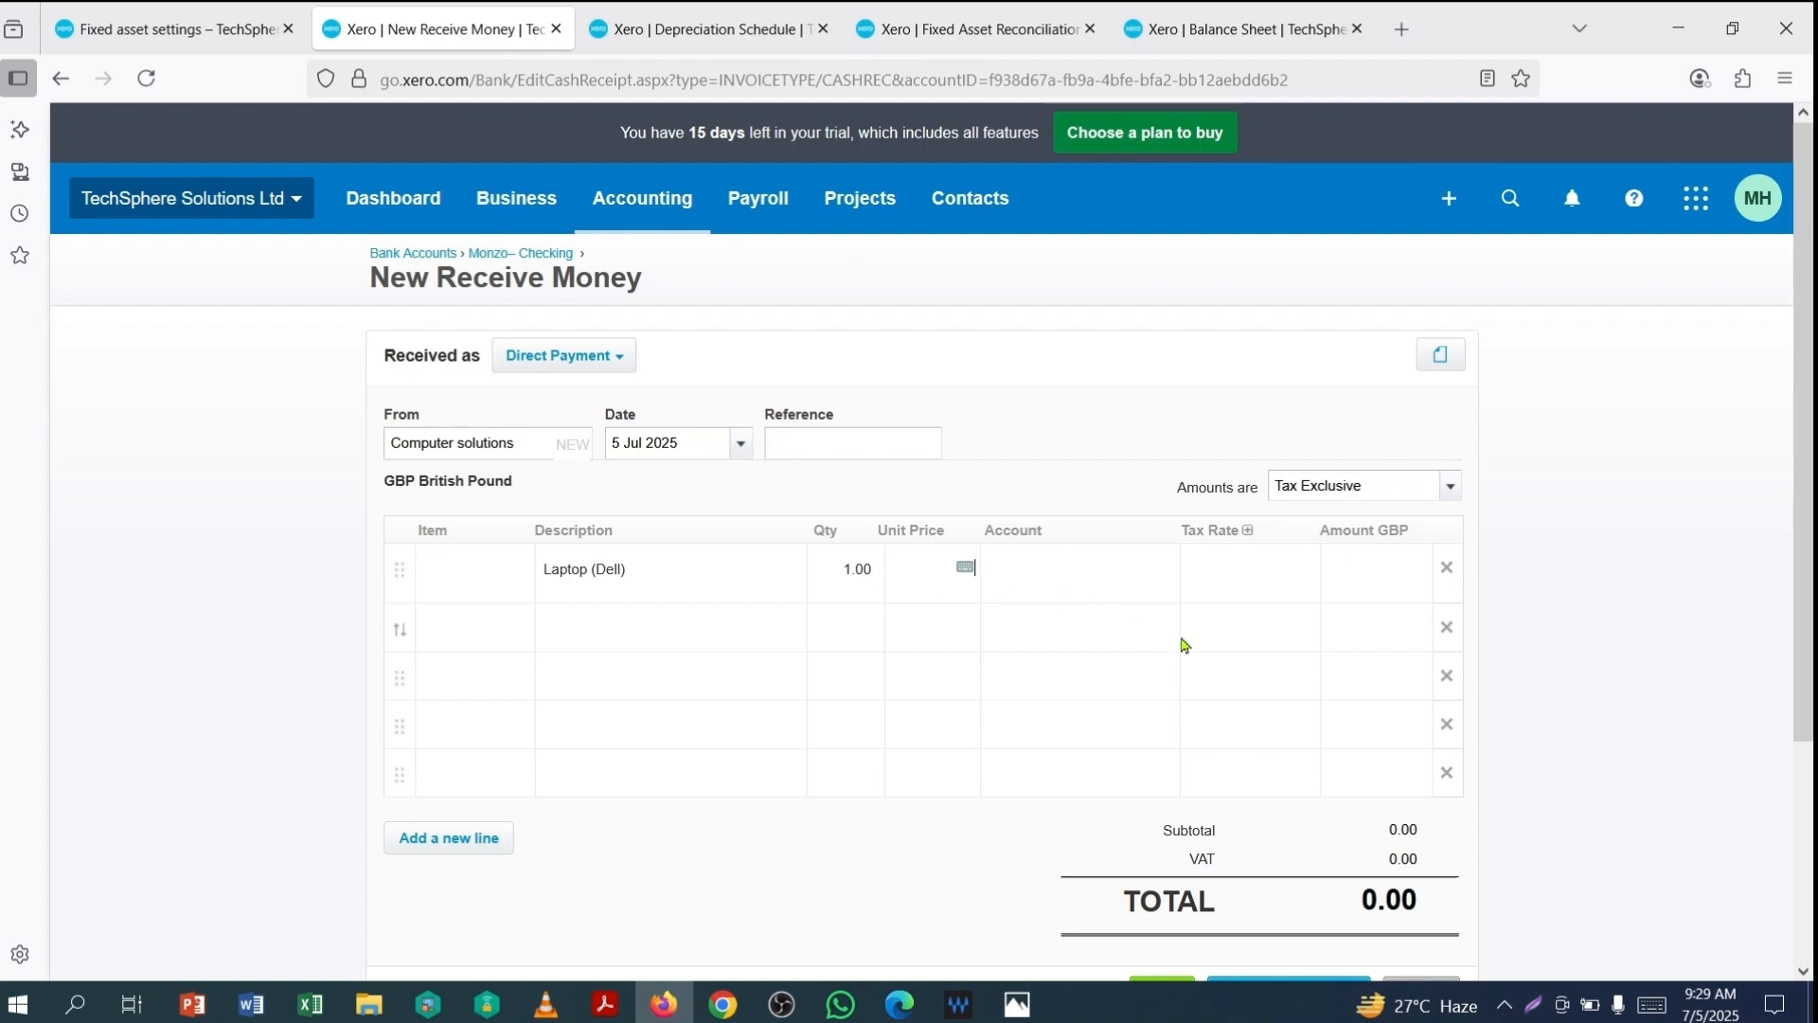
text(400)
key(Tab)
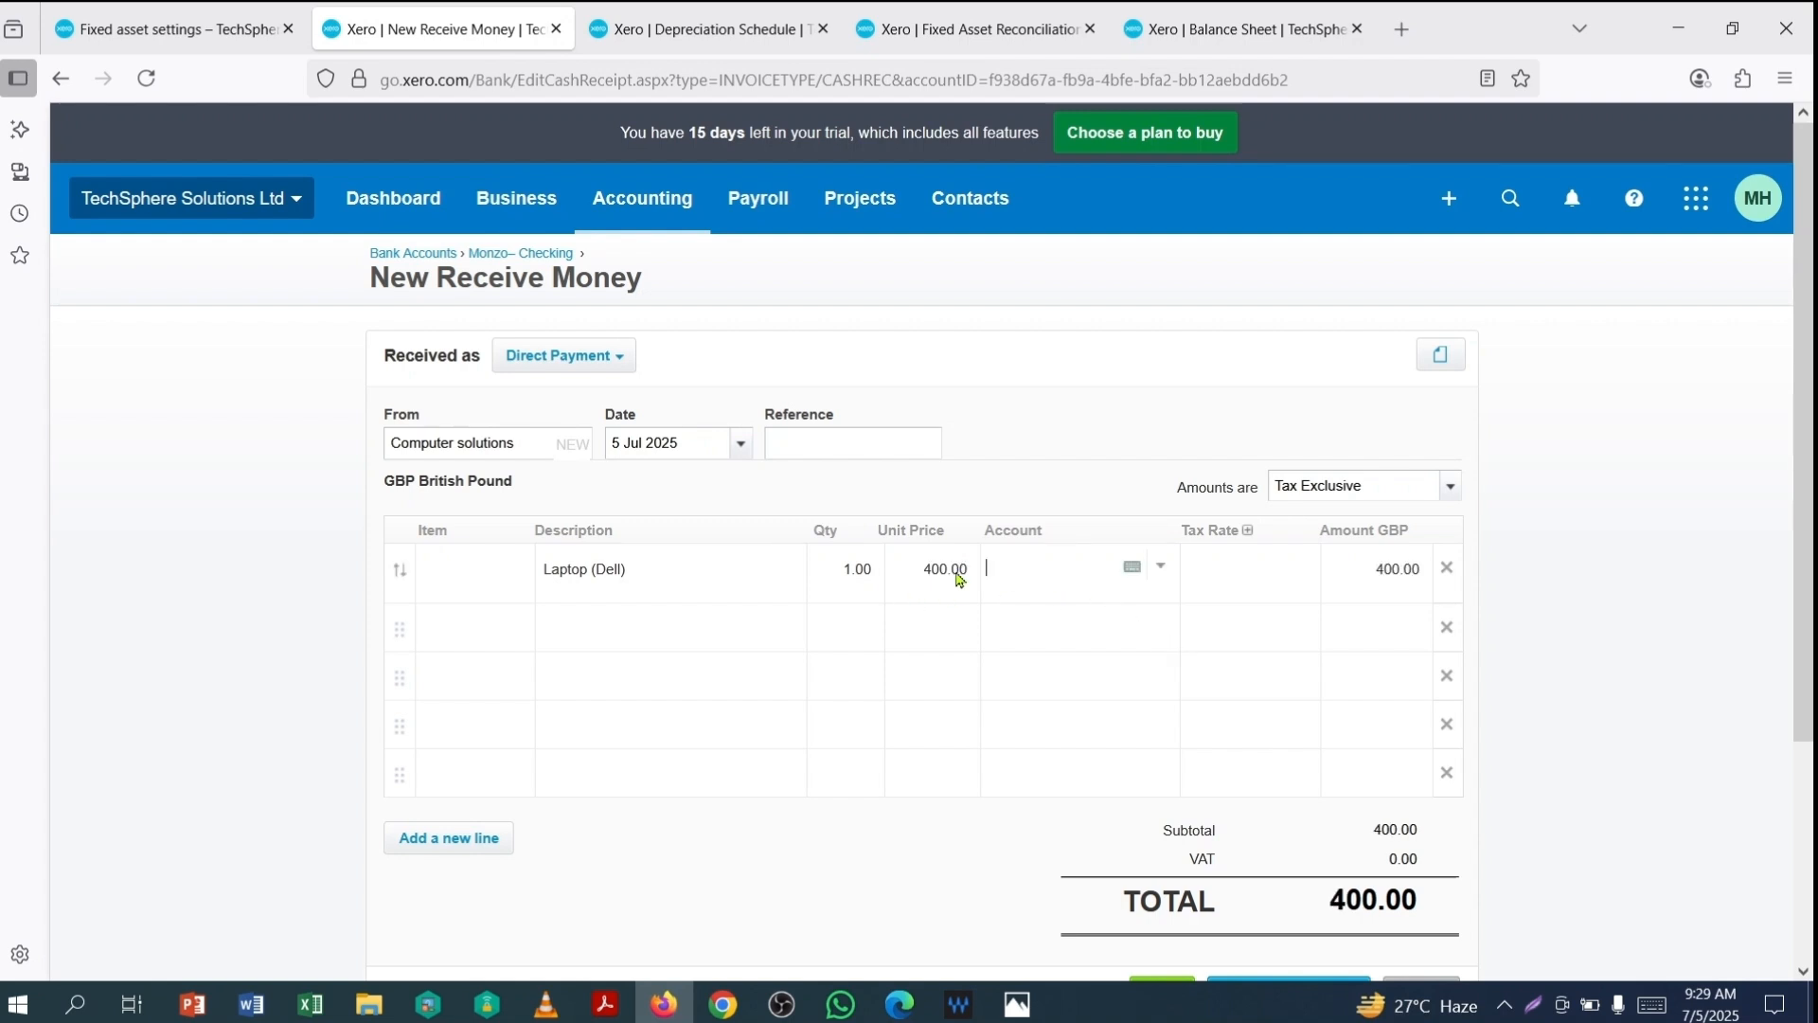
Step: Assign the laptop line to 210 - Capital gain on disposal of fixed asset and save the receipt
click(1162, 568)
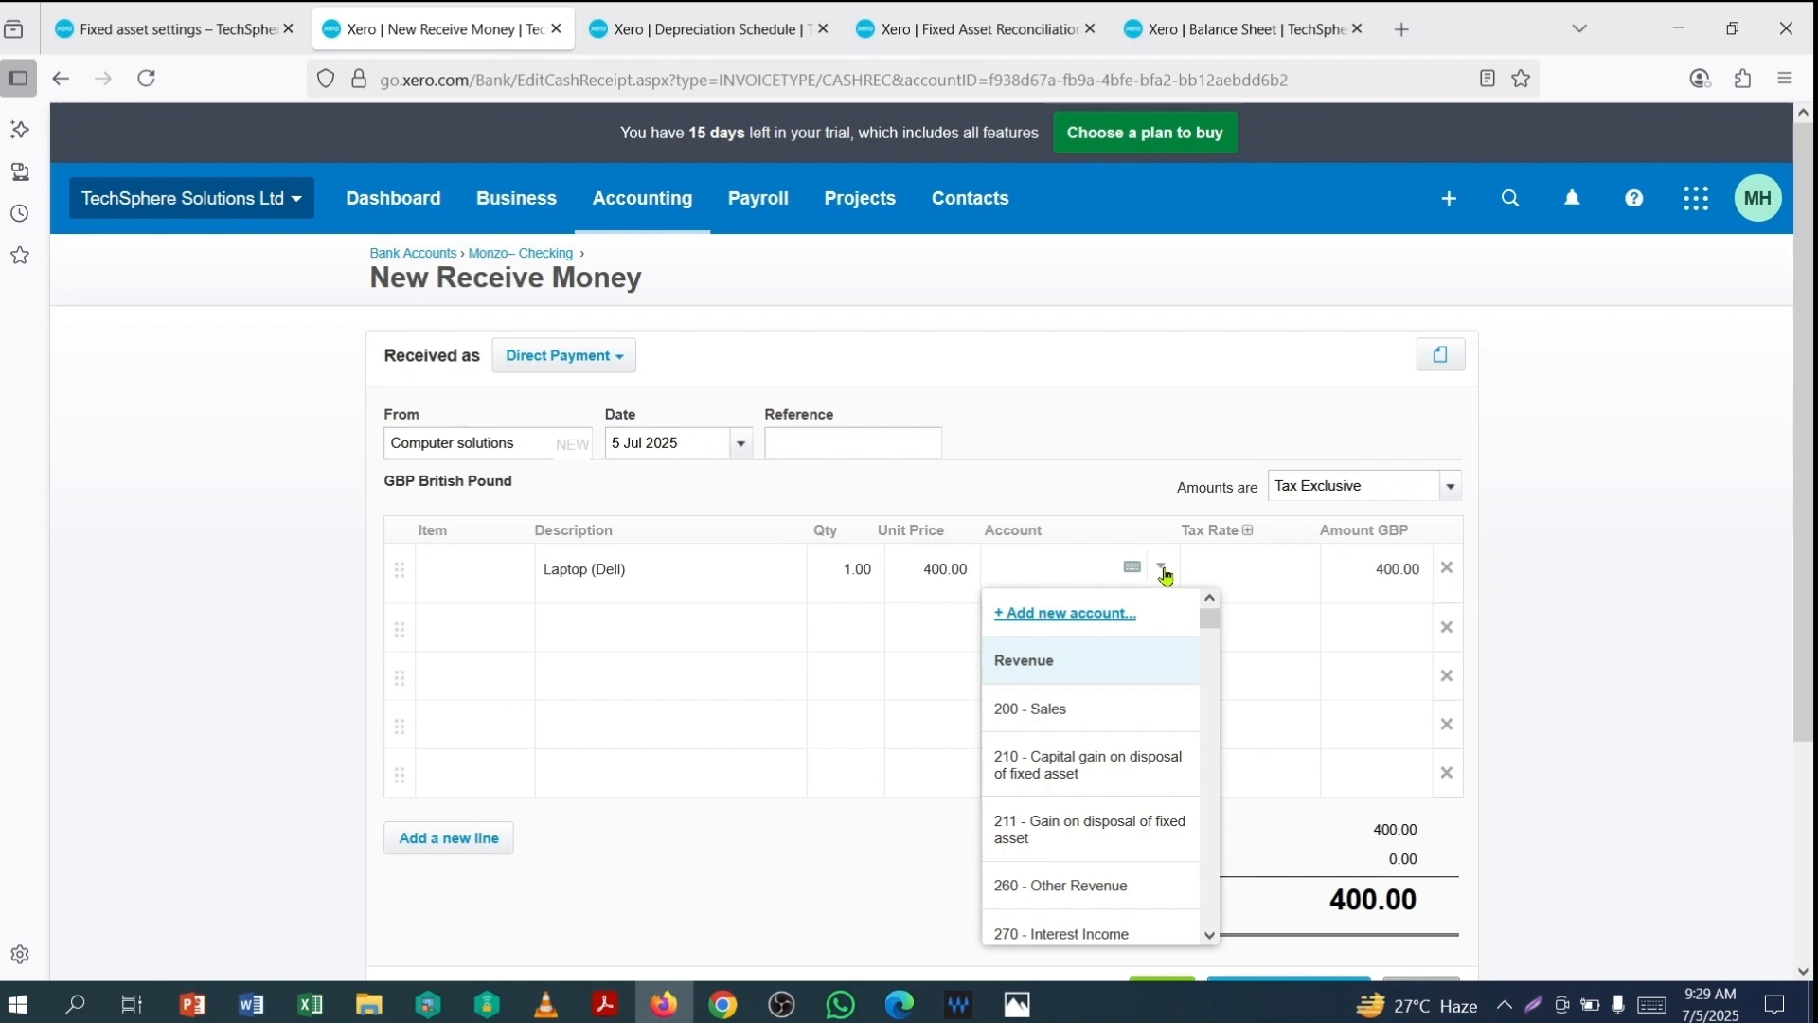
click(1058, 778)
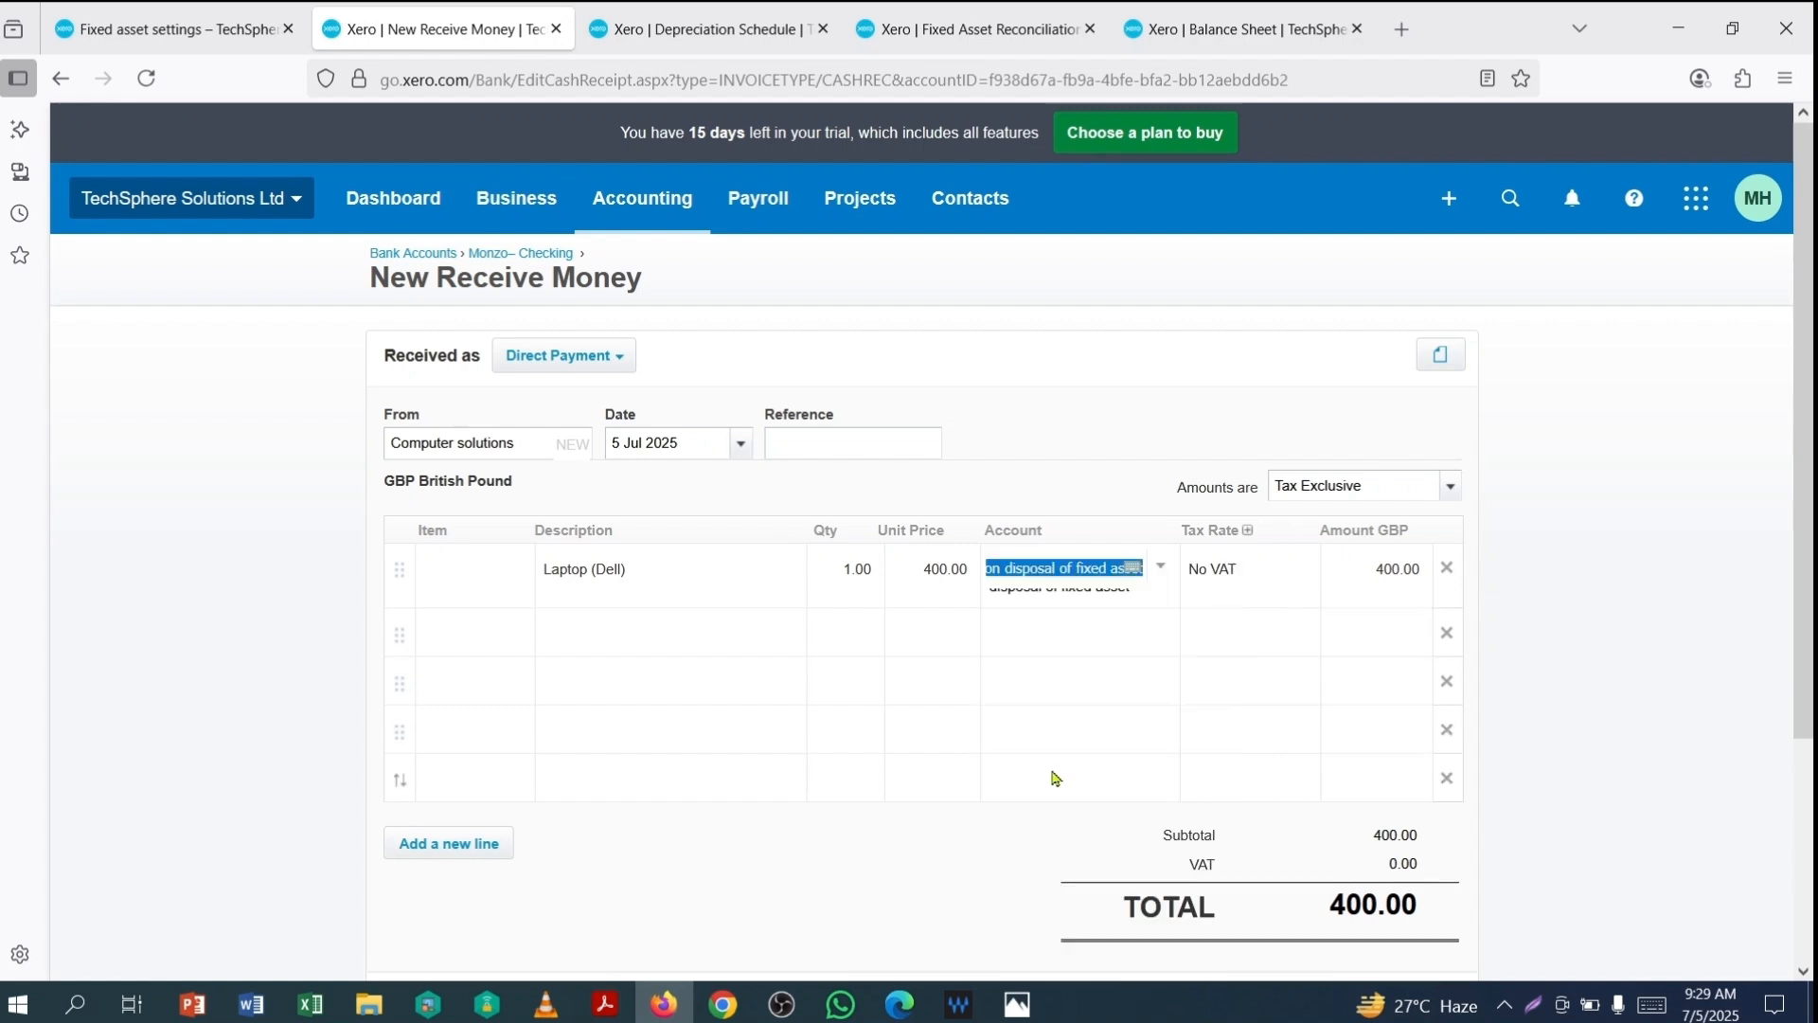
click(1056, 632)
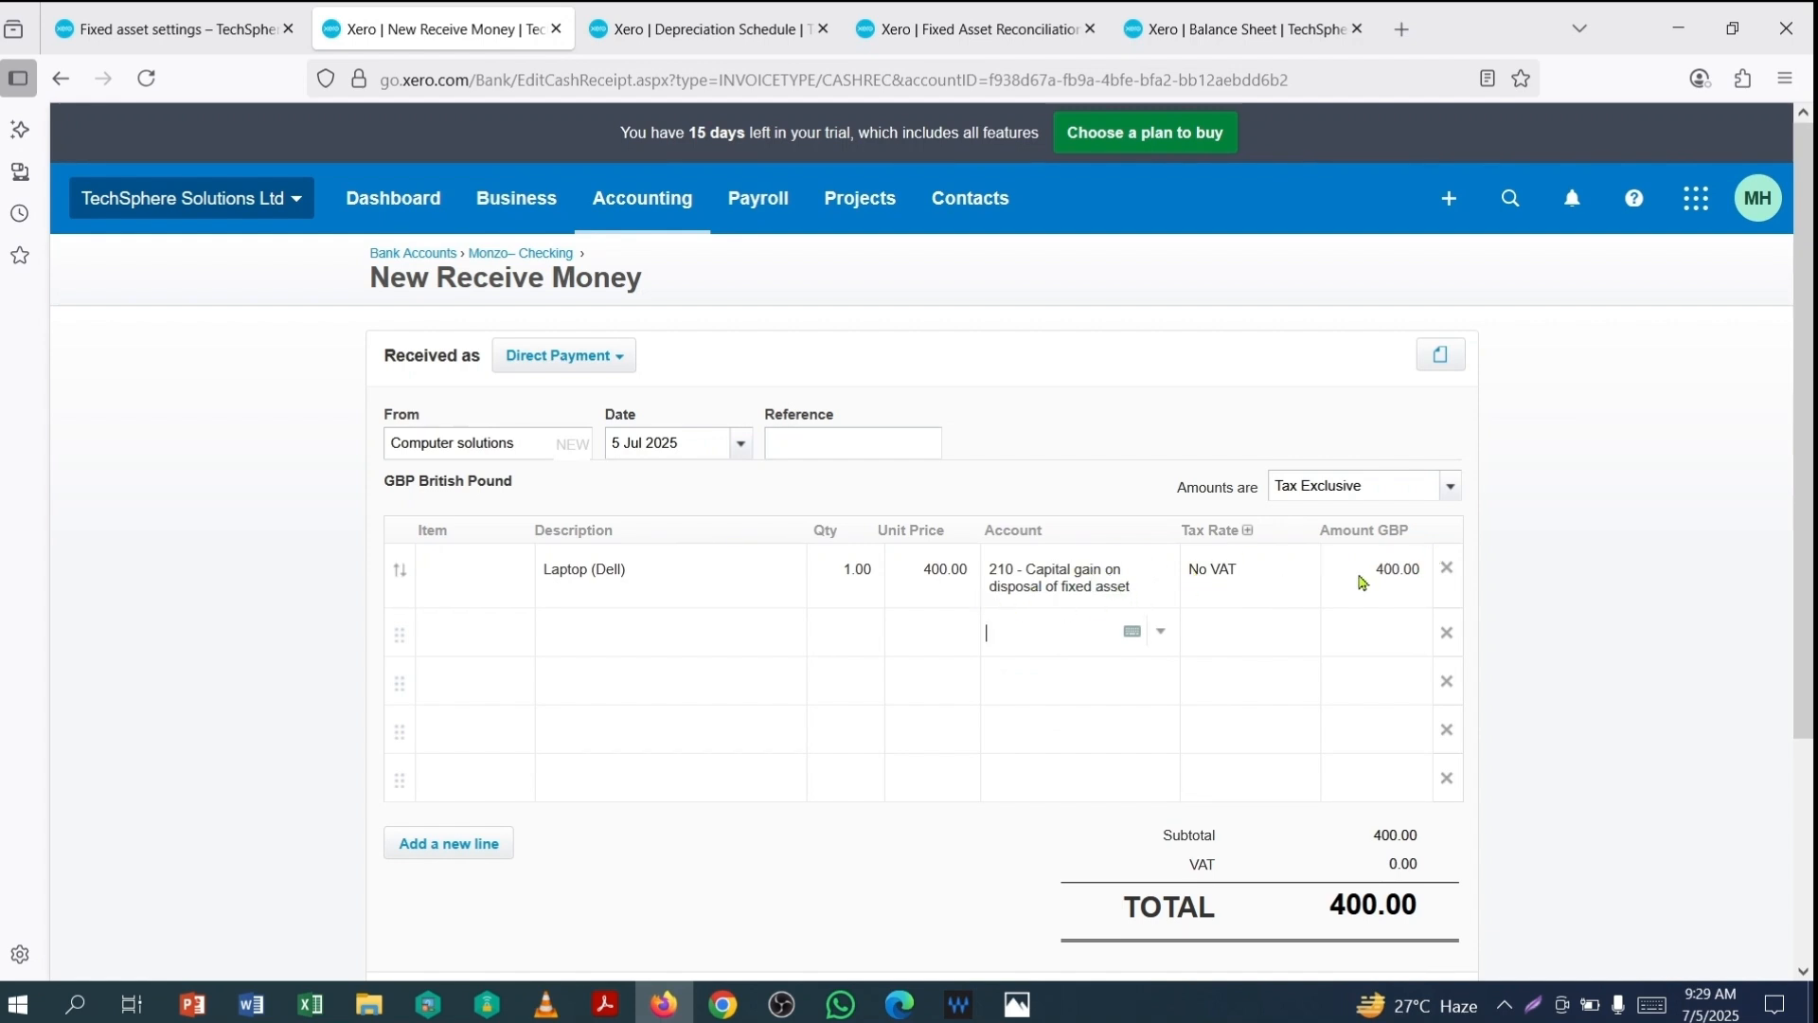
scroll(1518, 703, down, 3)
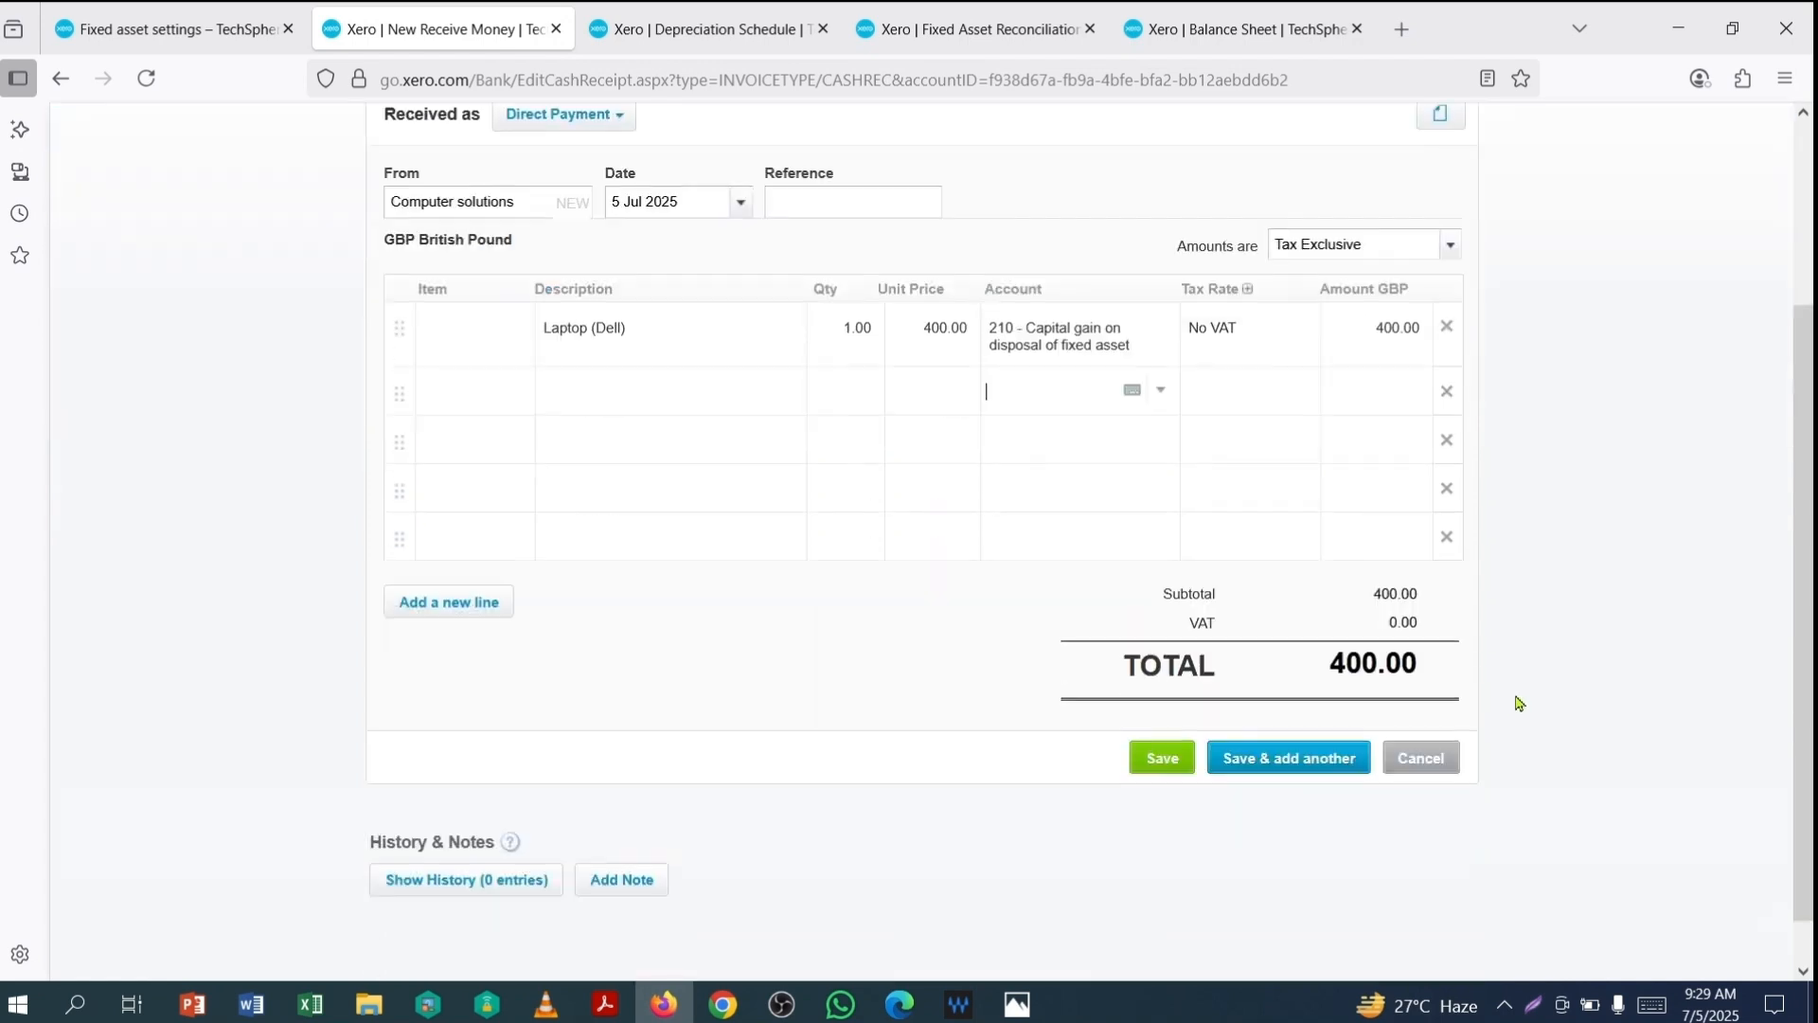
click(1145, 705)
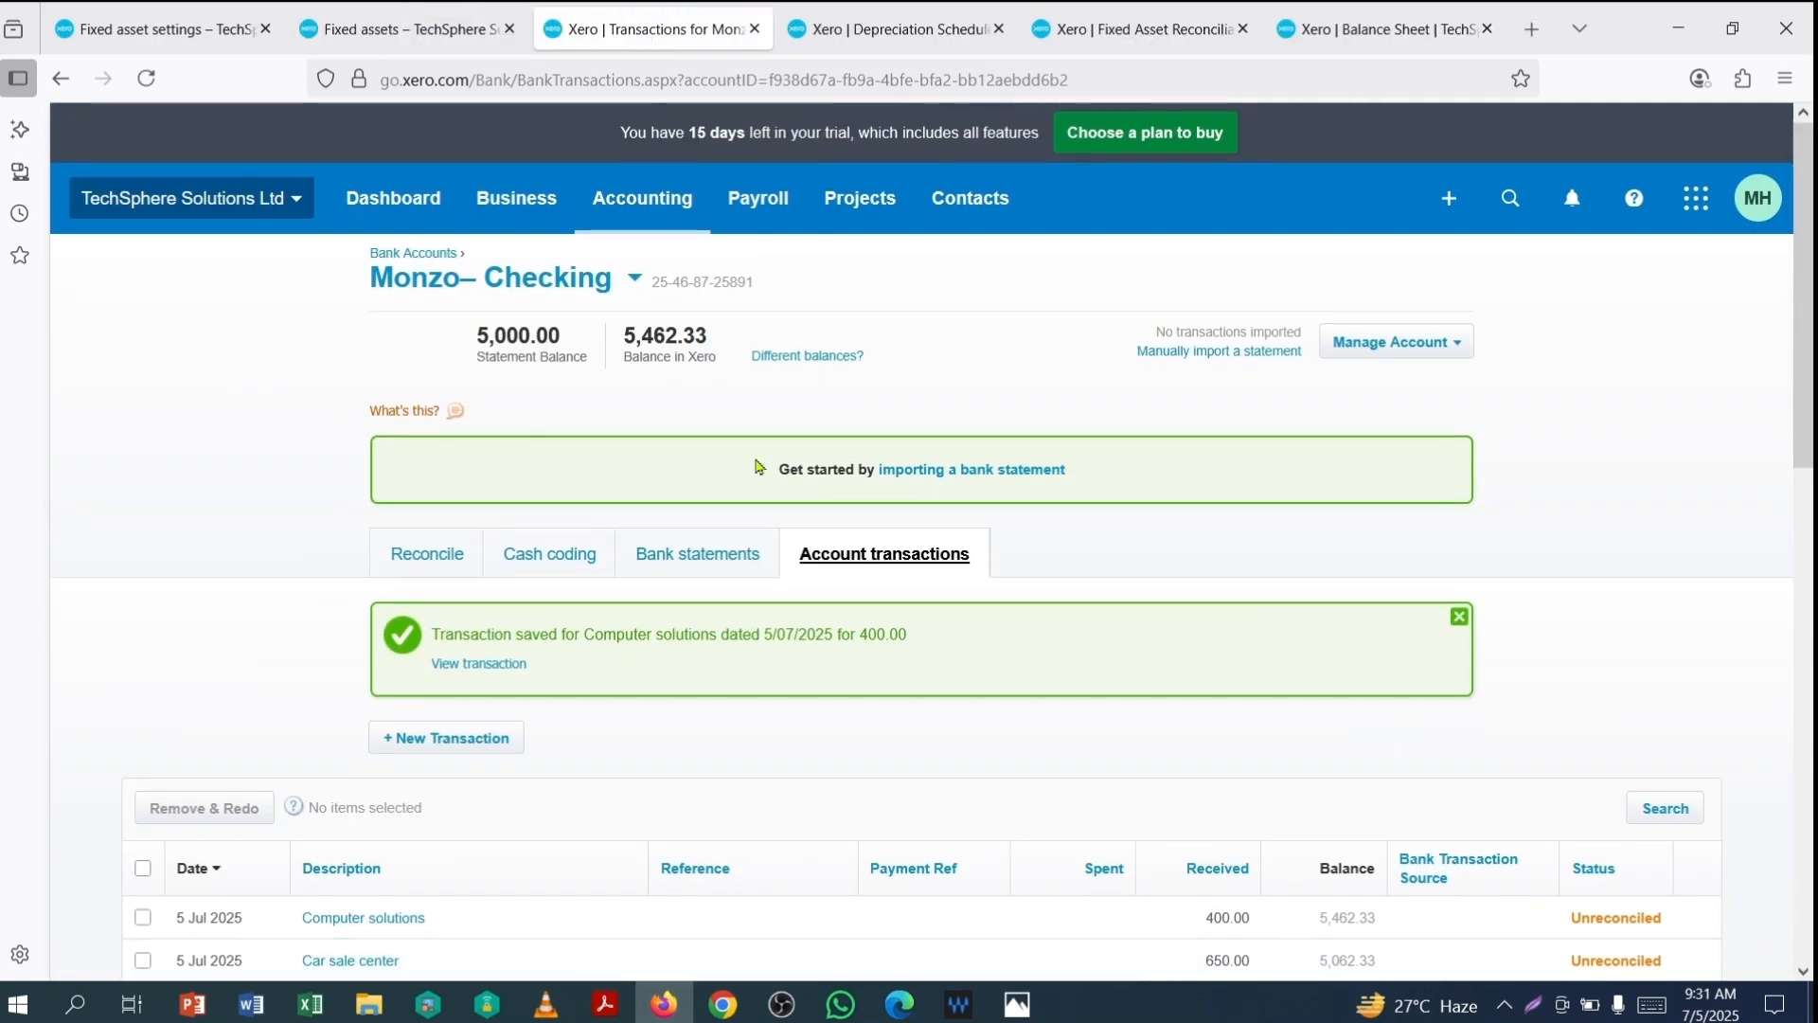
Step: Open the registered Laptop (Dell) asset, start its disposal and set the disposal date to 30 Jun 2025
click(405, 30)
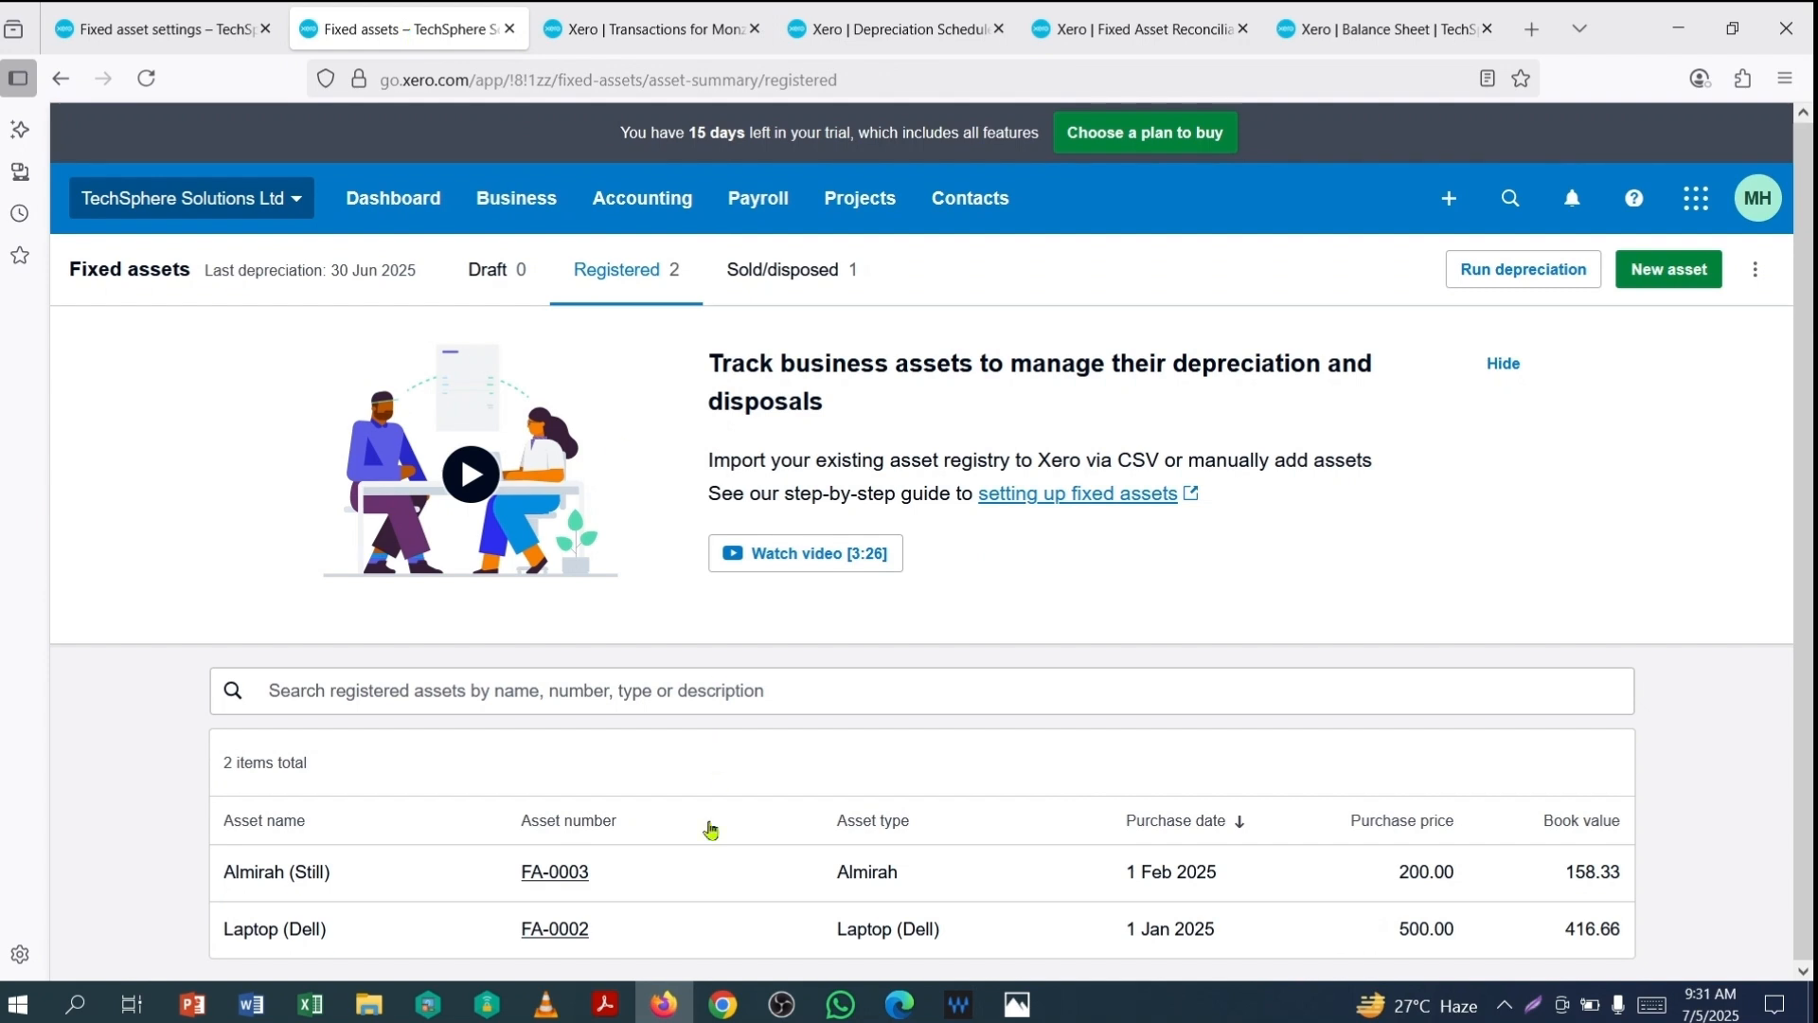
click(553, 930)
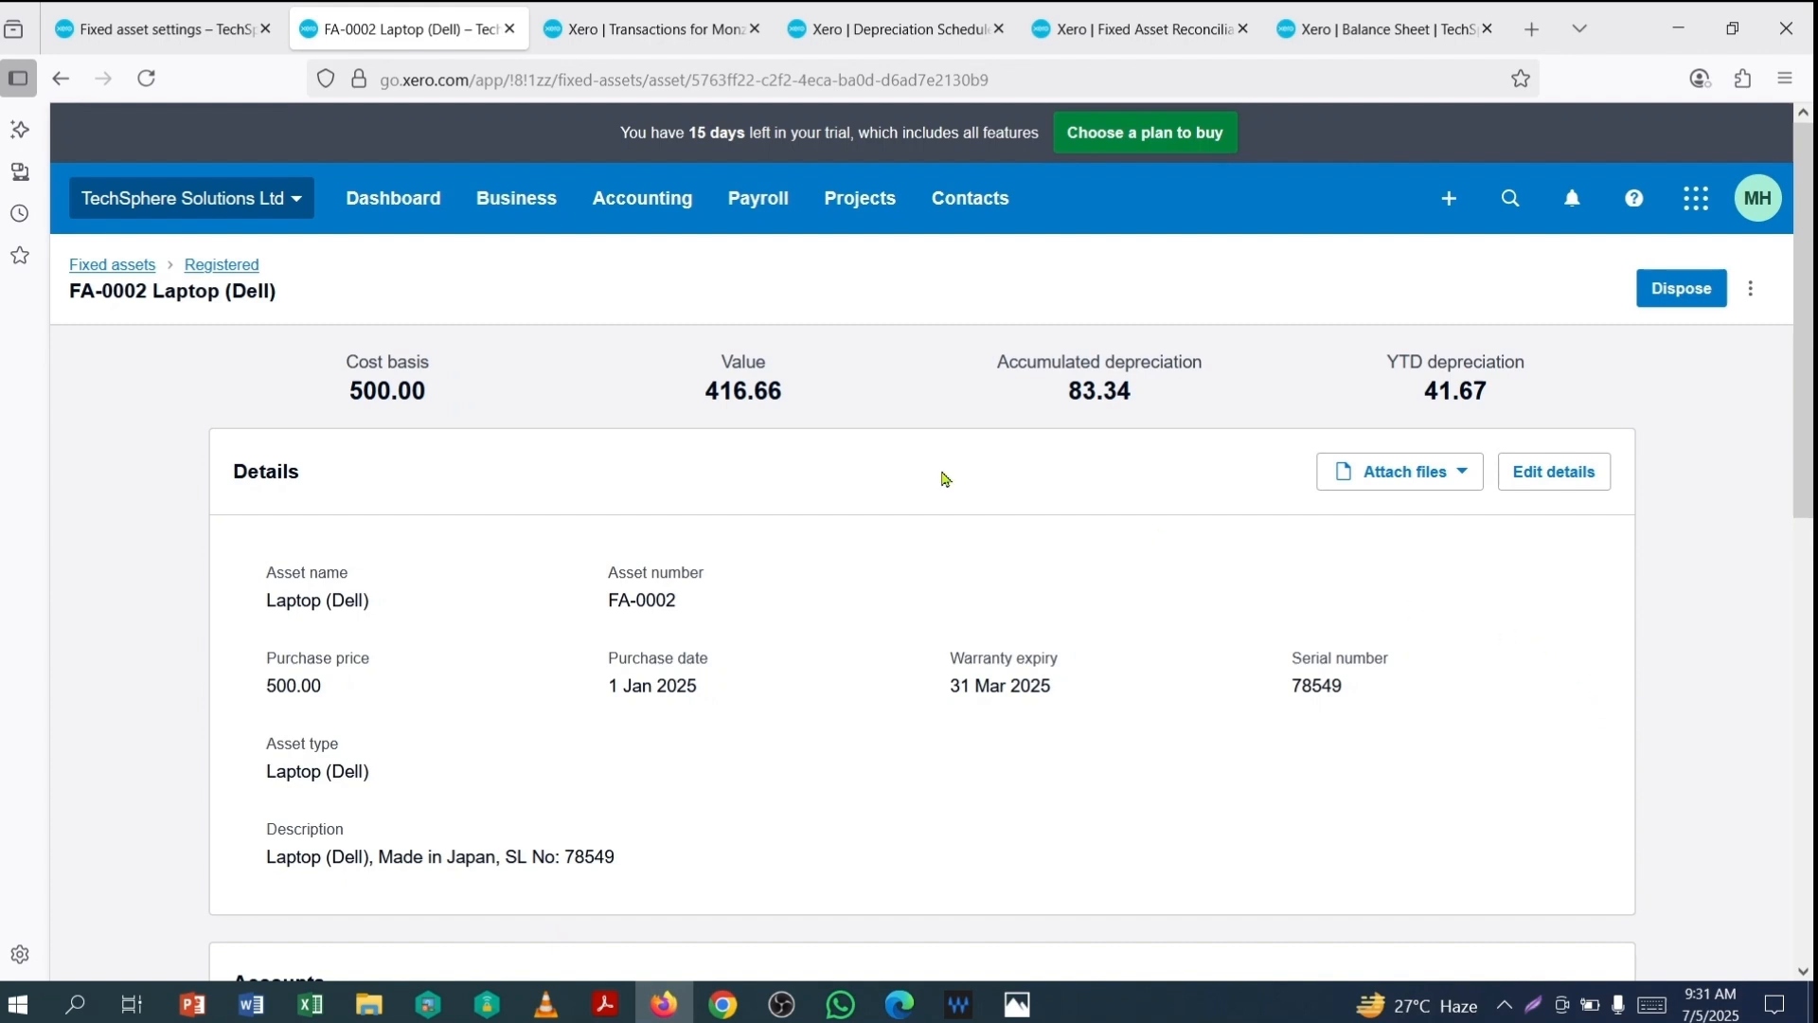
click(1687, 297)
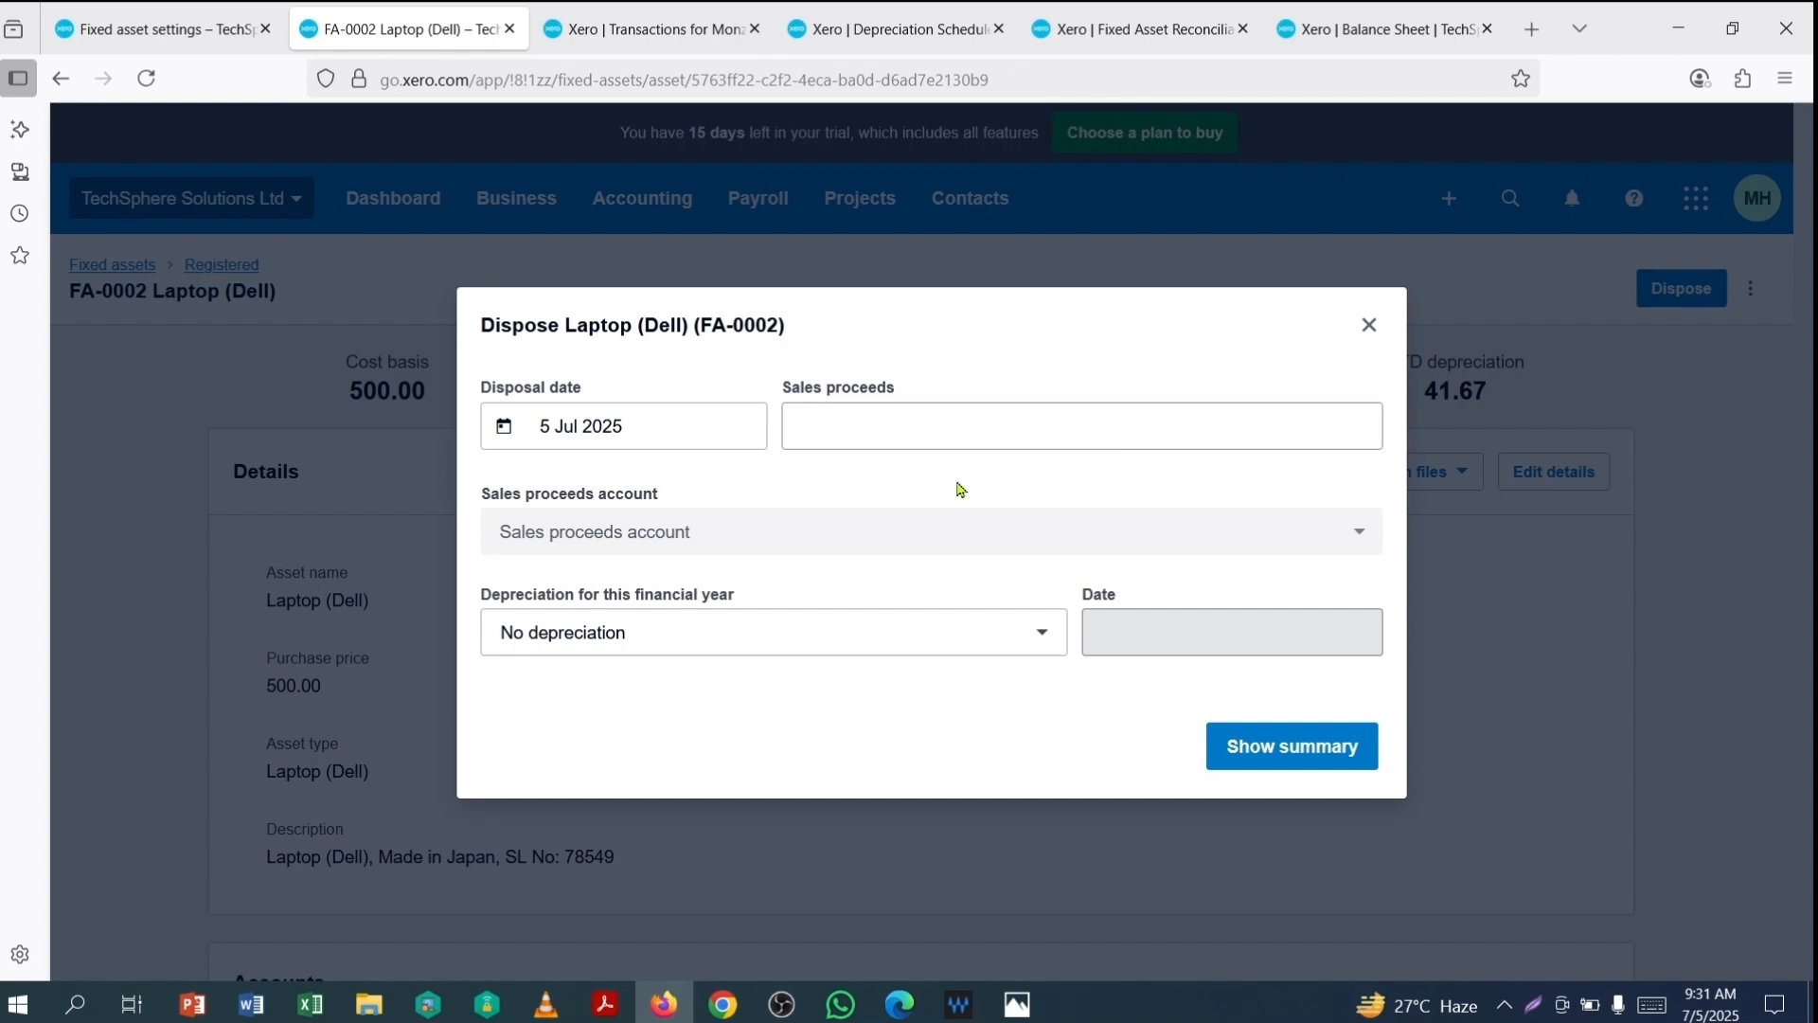
click(701, 436)
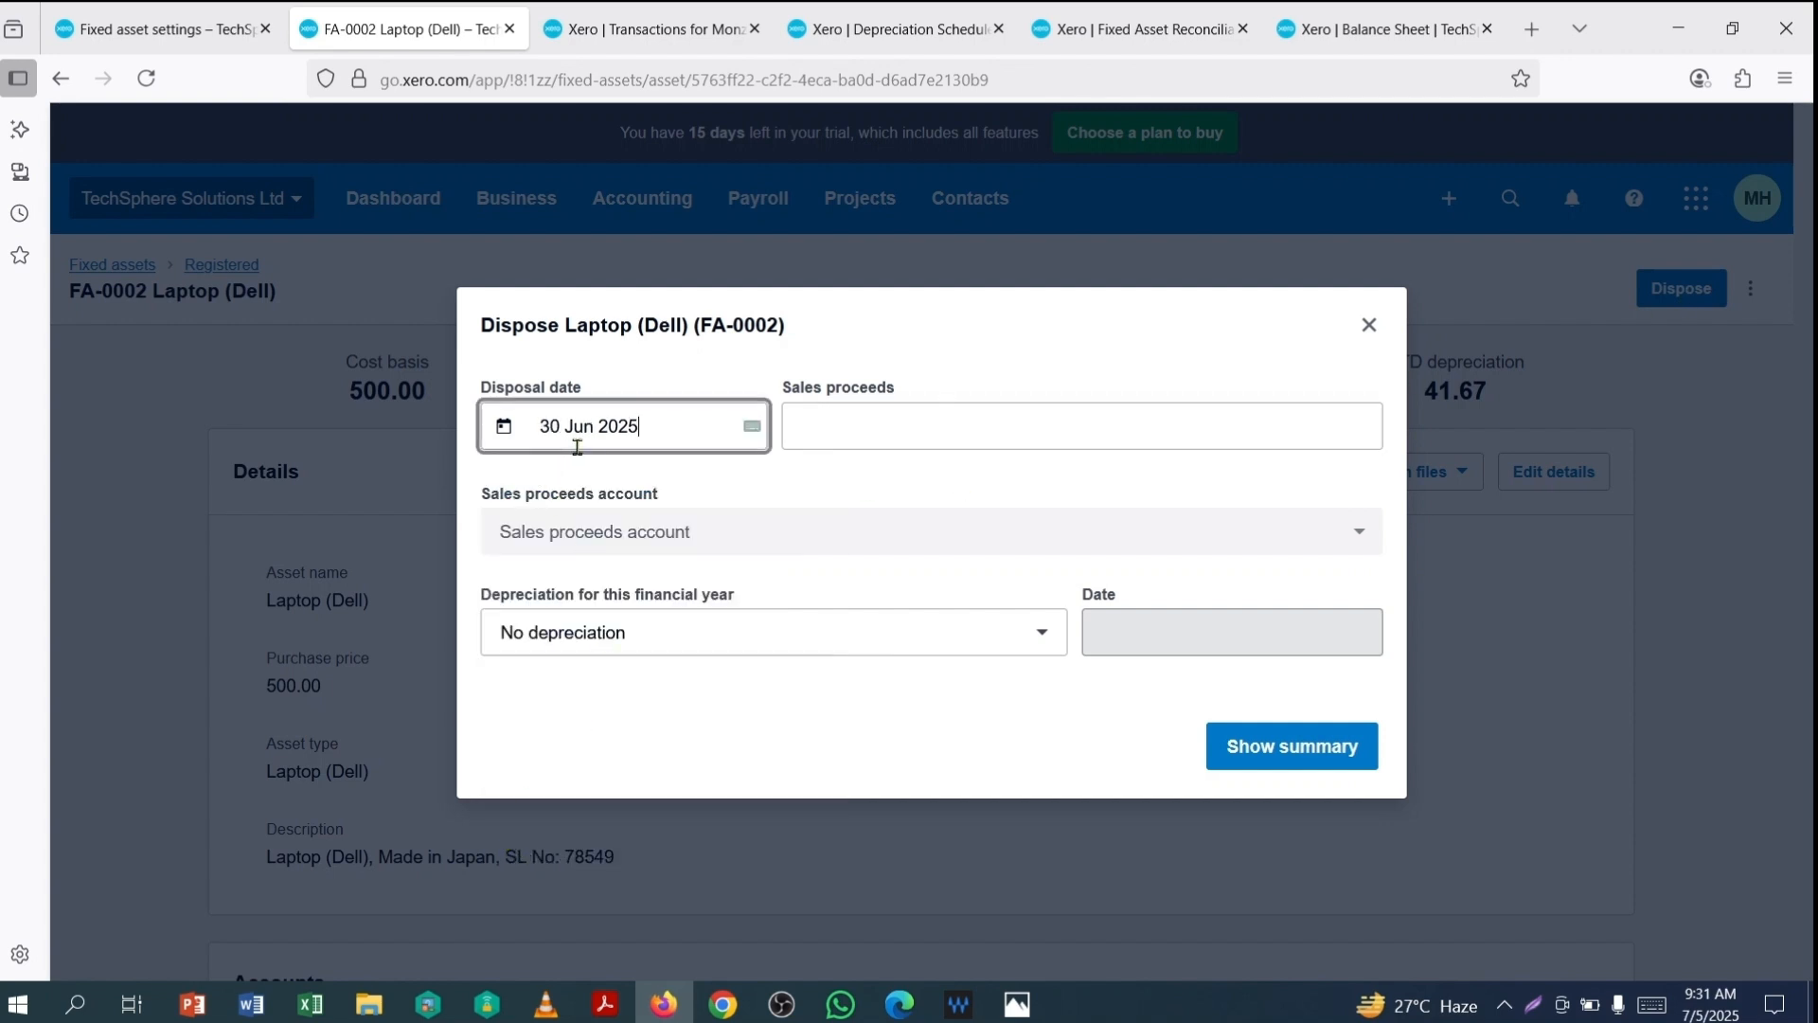
Step: Set the laptop's sales proceeds to 400 and the sales proceeds account to 210 - Capital gain on disposal of fixed asset
click(951, 433)
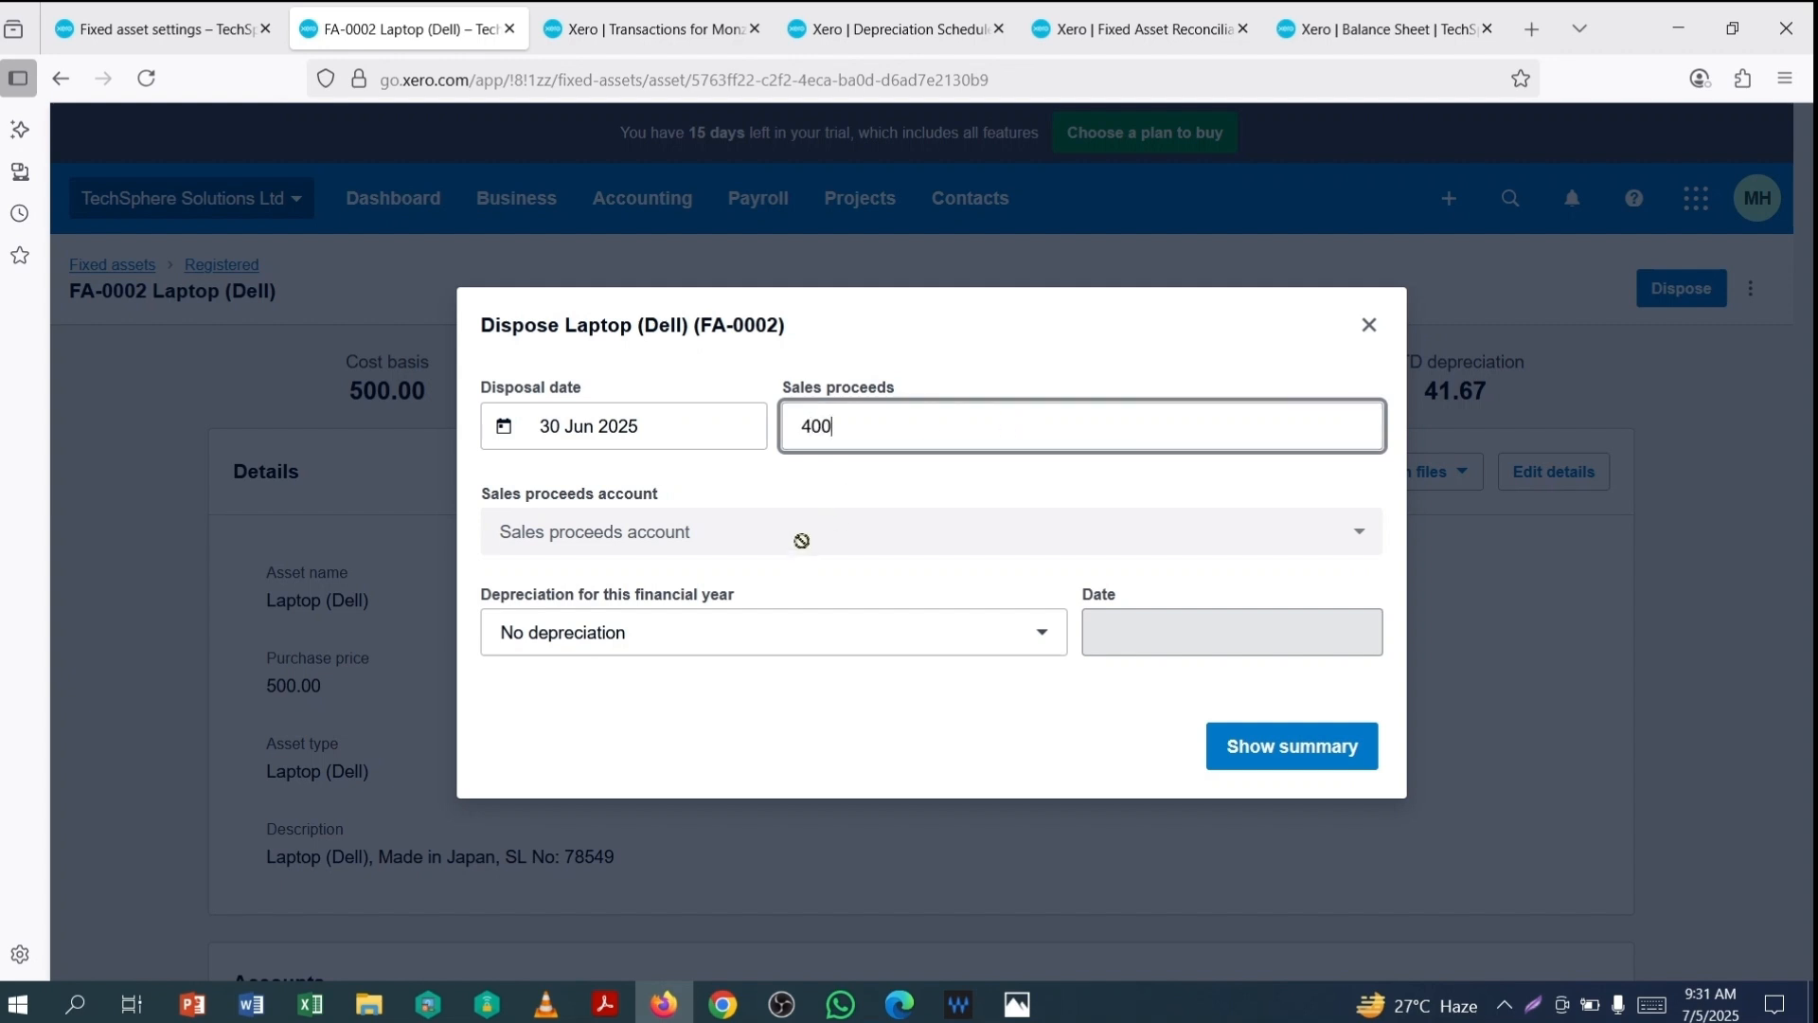
click(740, 532)
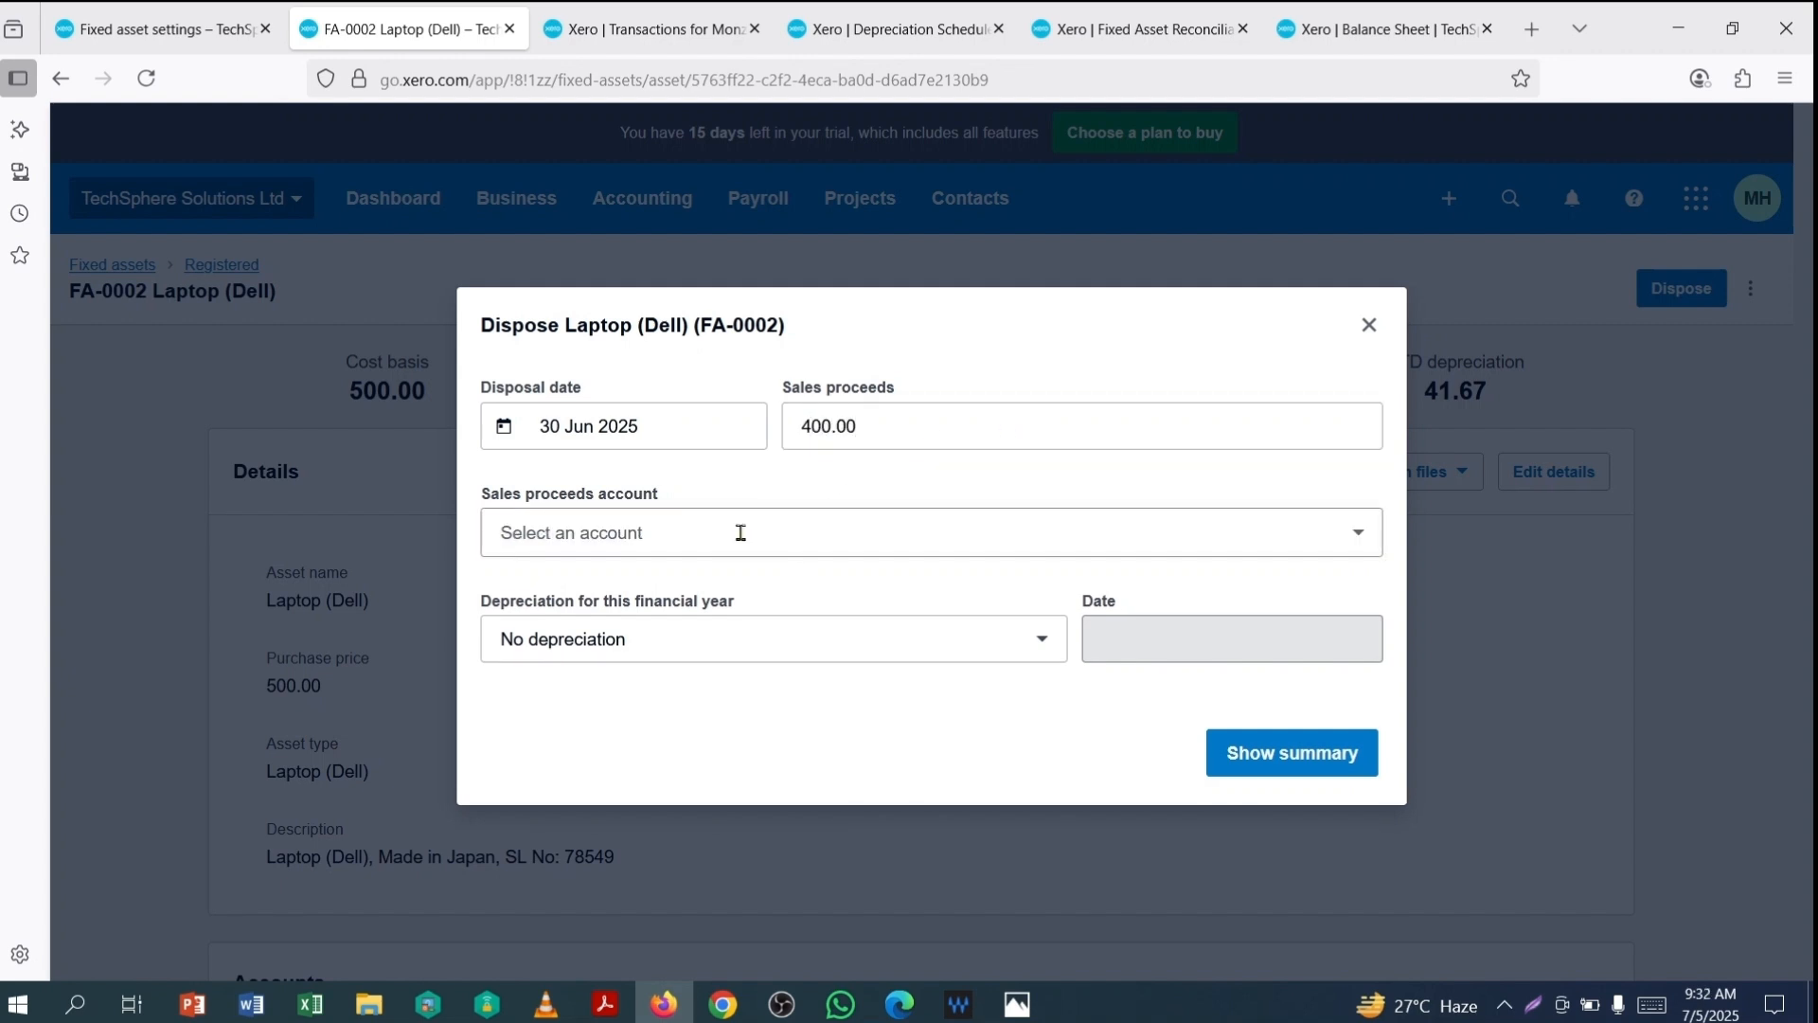
click(805, 539)
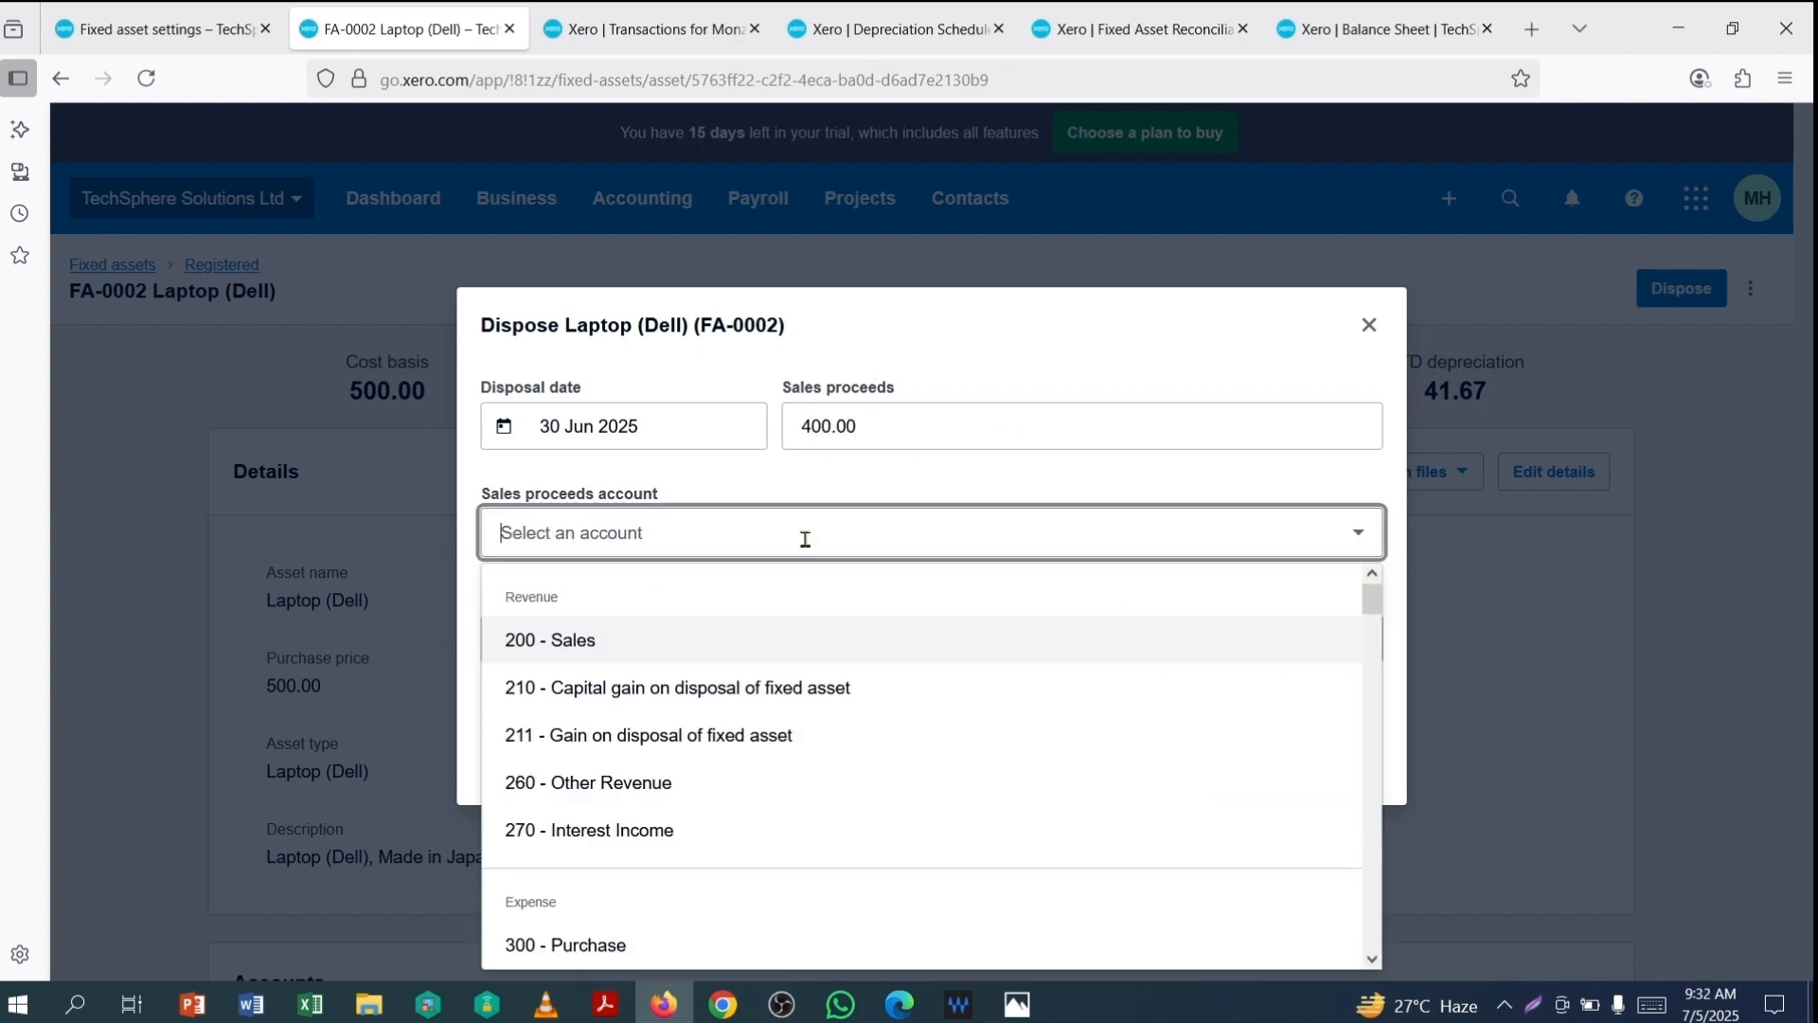
click(668, 688)
Step: Include all of the laptop's depreciation up to and including 5 Jul 2025 and show the disposal summary
click(666, 648)
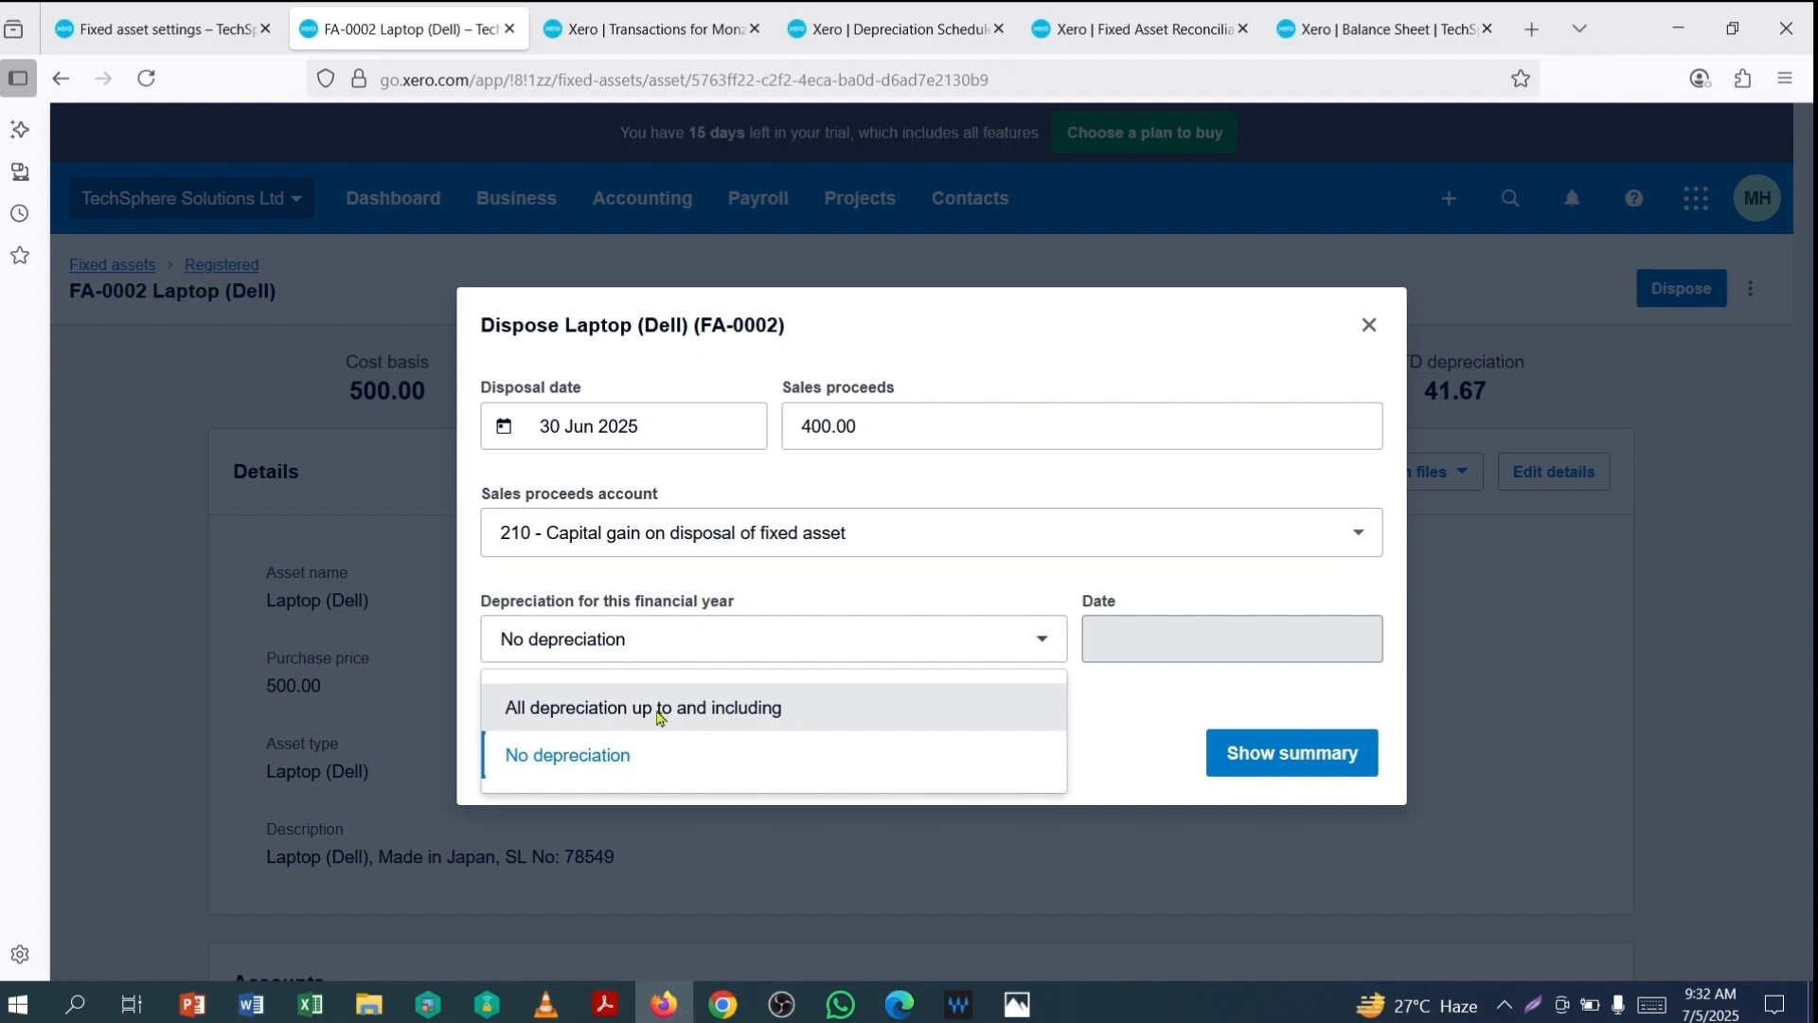
click(660, 716)
click(1187, 637)
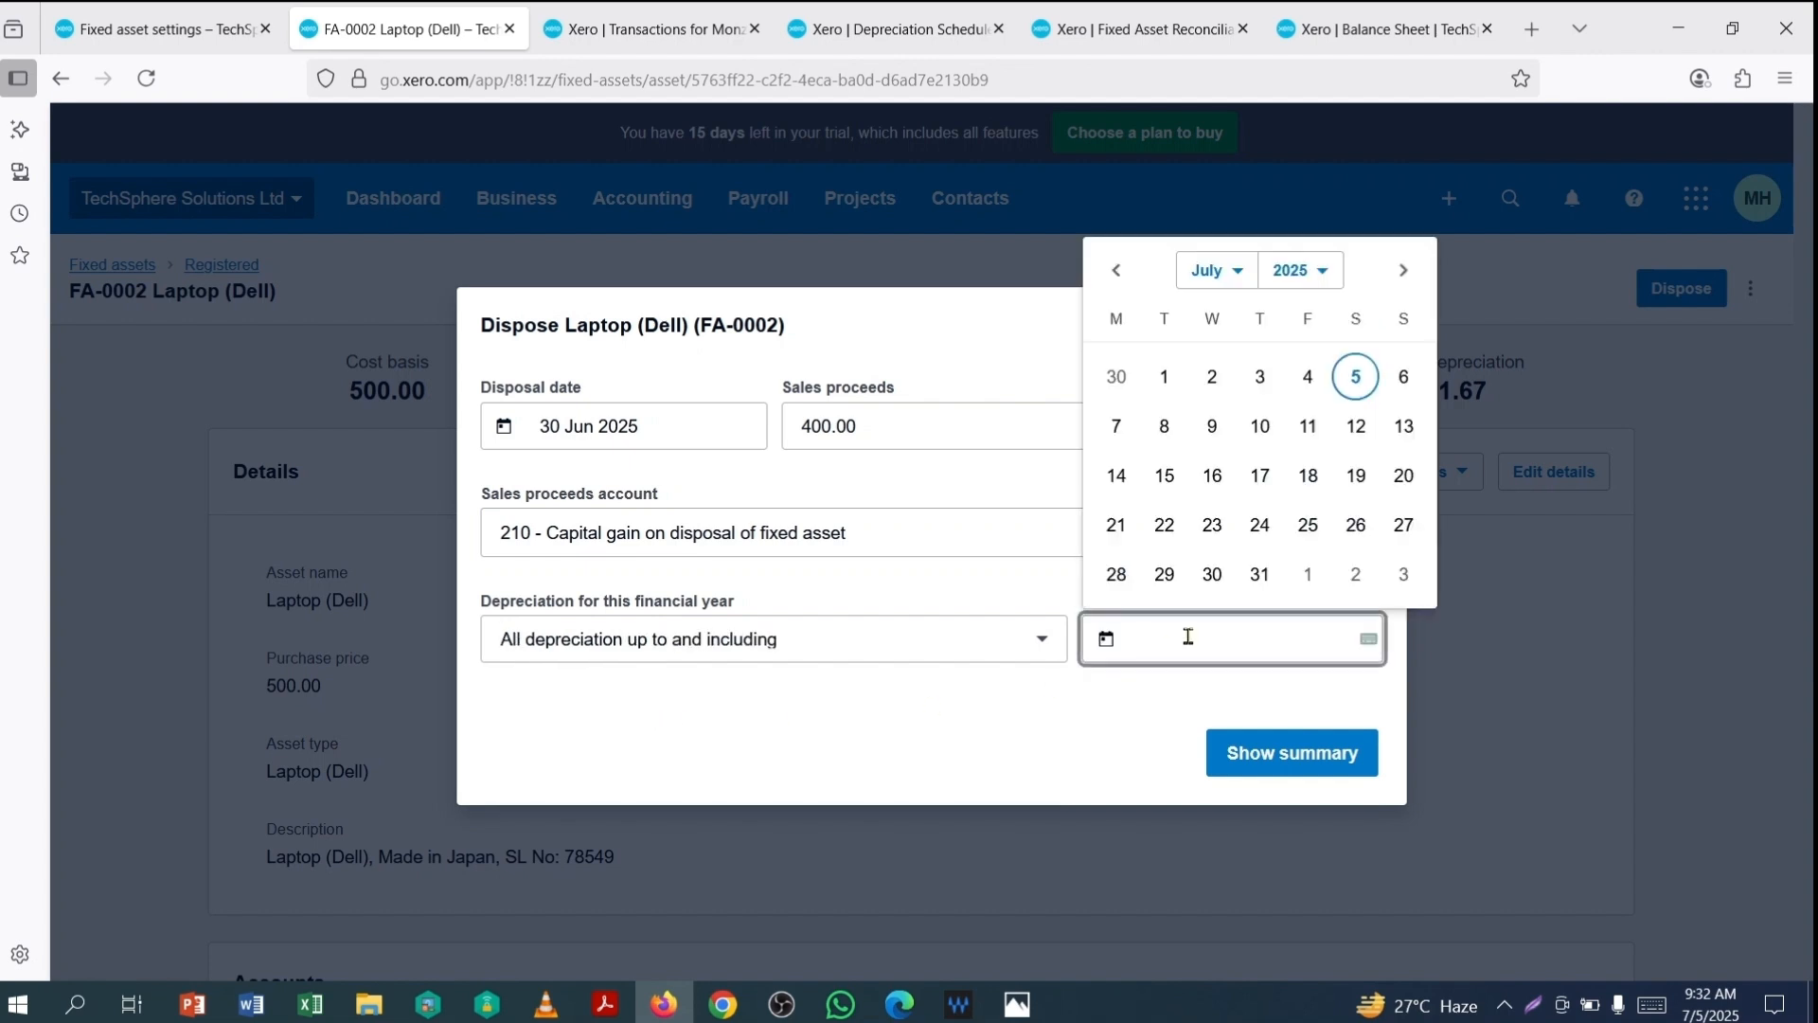
click(1357, 377)
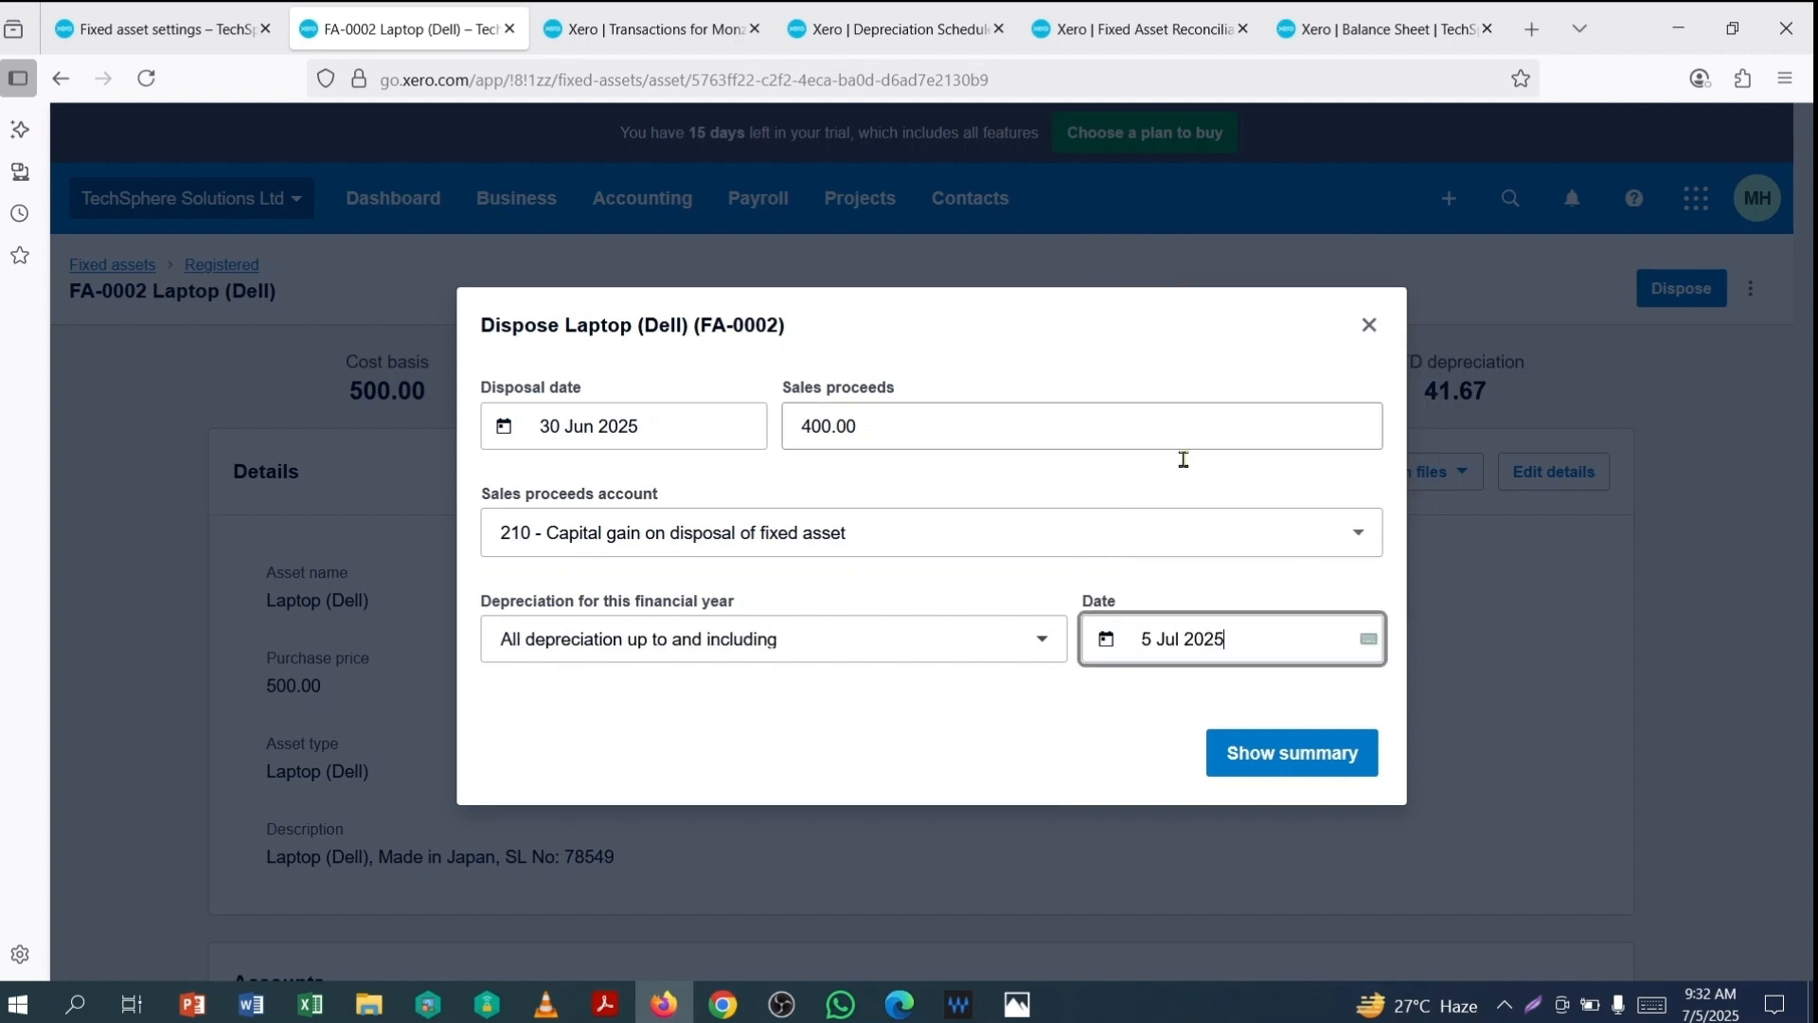
click(830, 742)
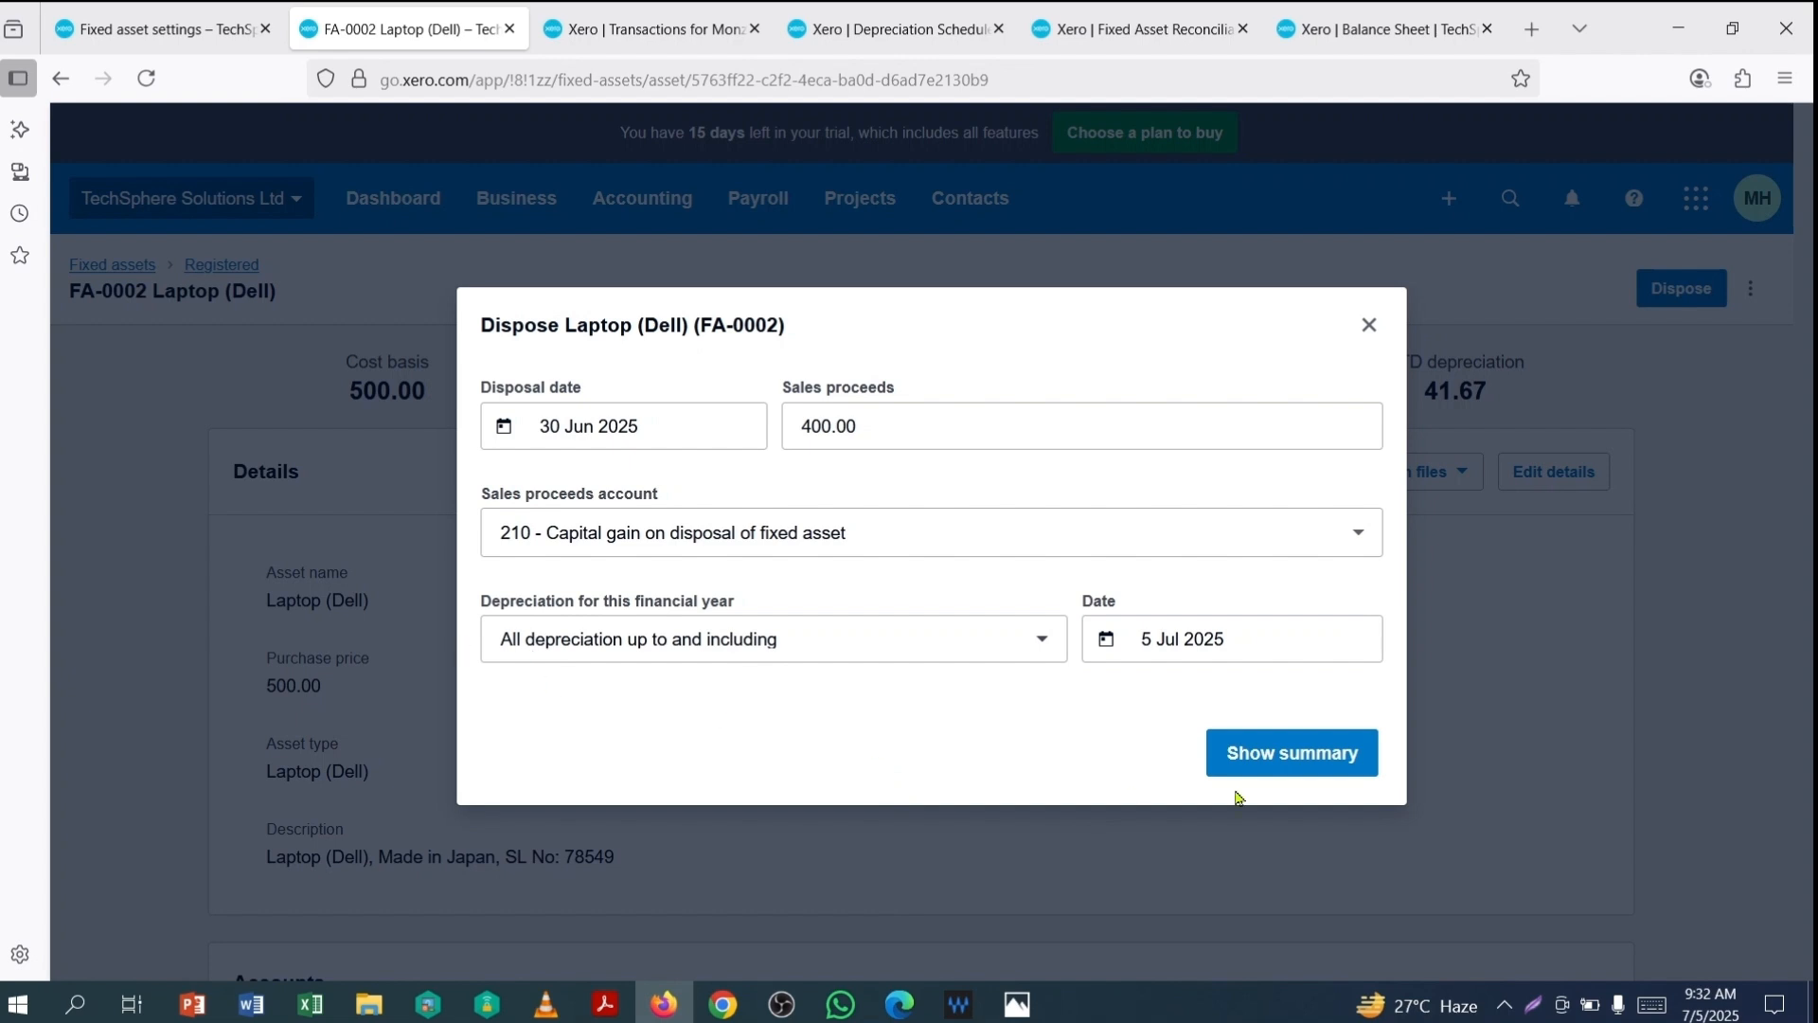
click(1280, 757)
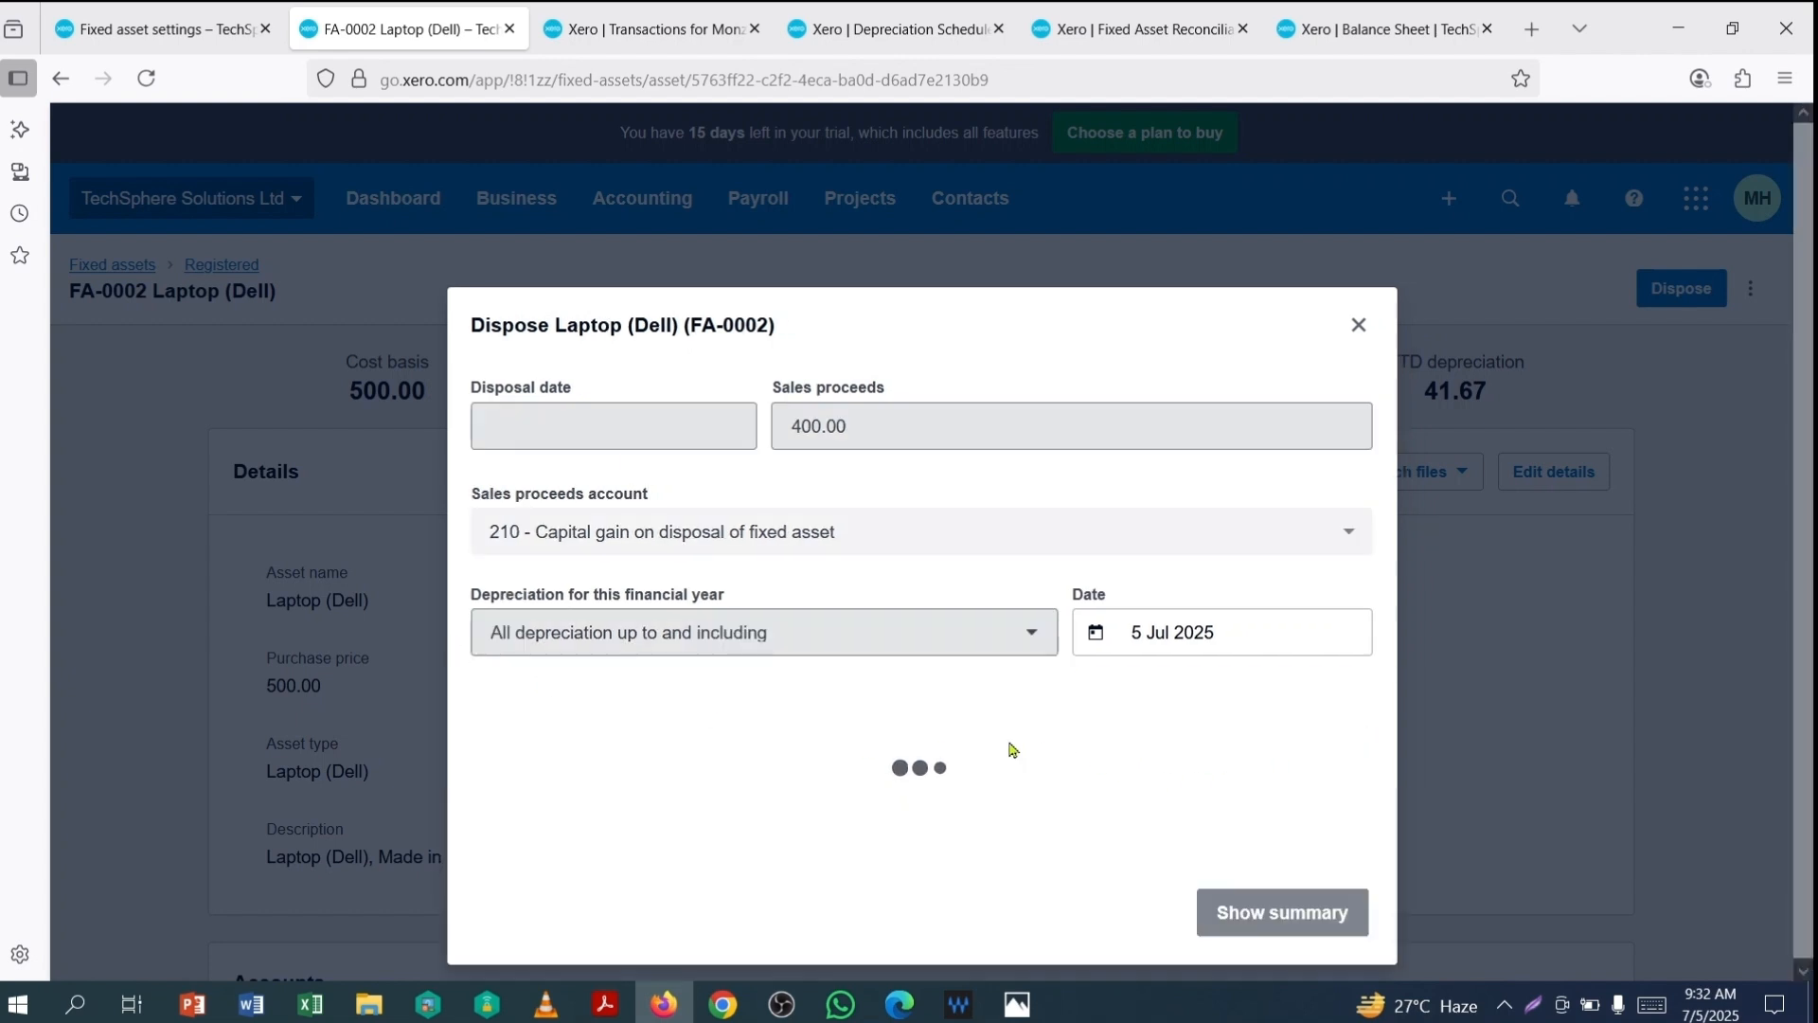
scroll(1054, 701, down, 2)
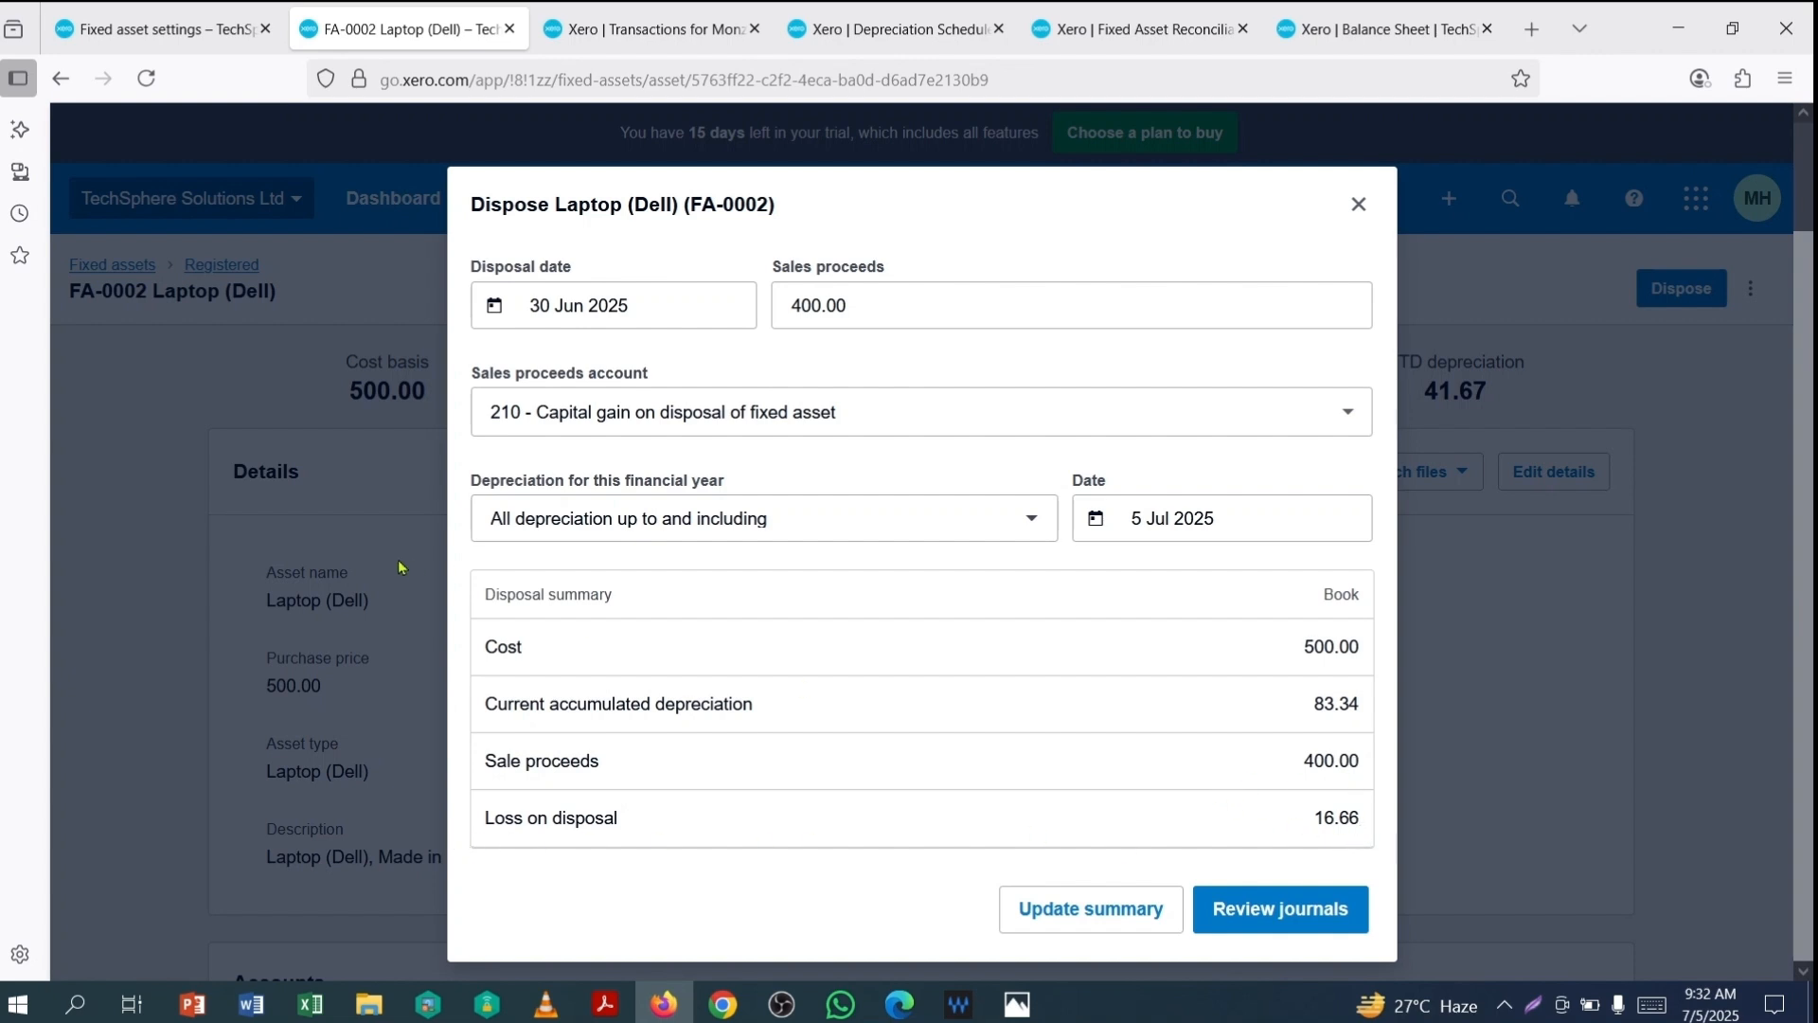
Step: Review the laptop's disposal journal and post it
click(1268, 913)
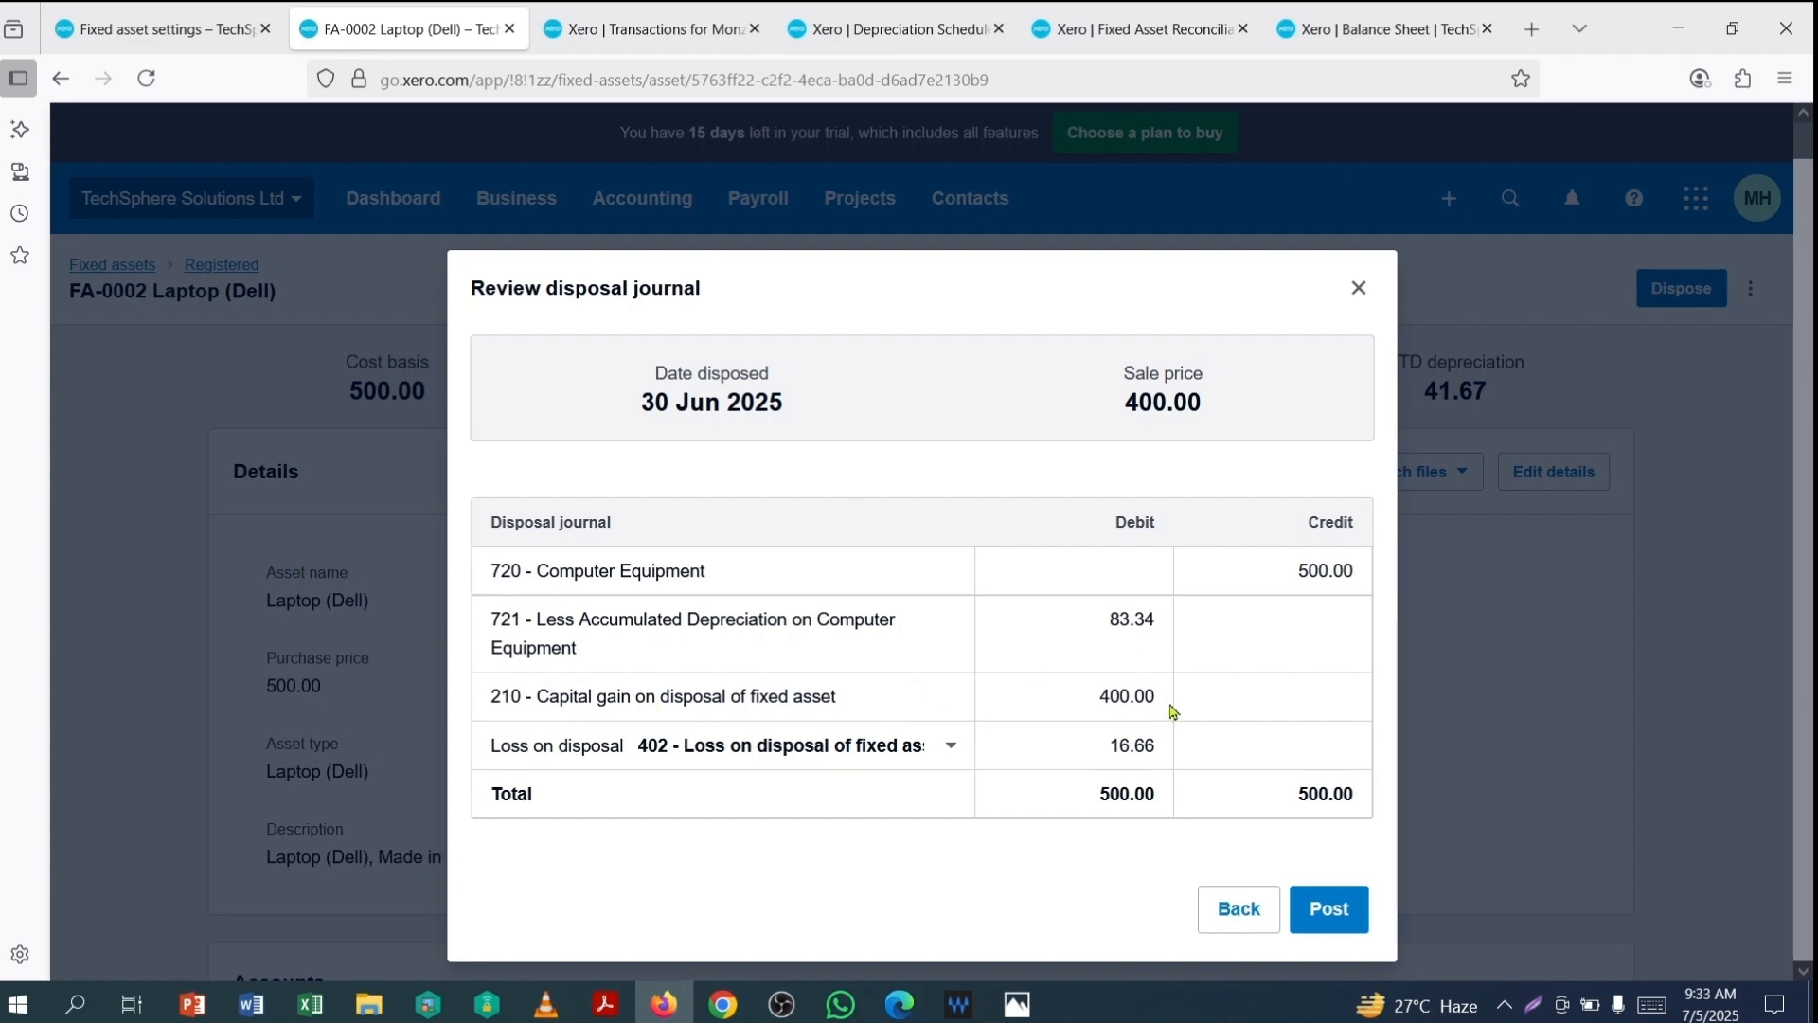
click(1330, 910)
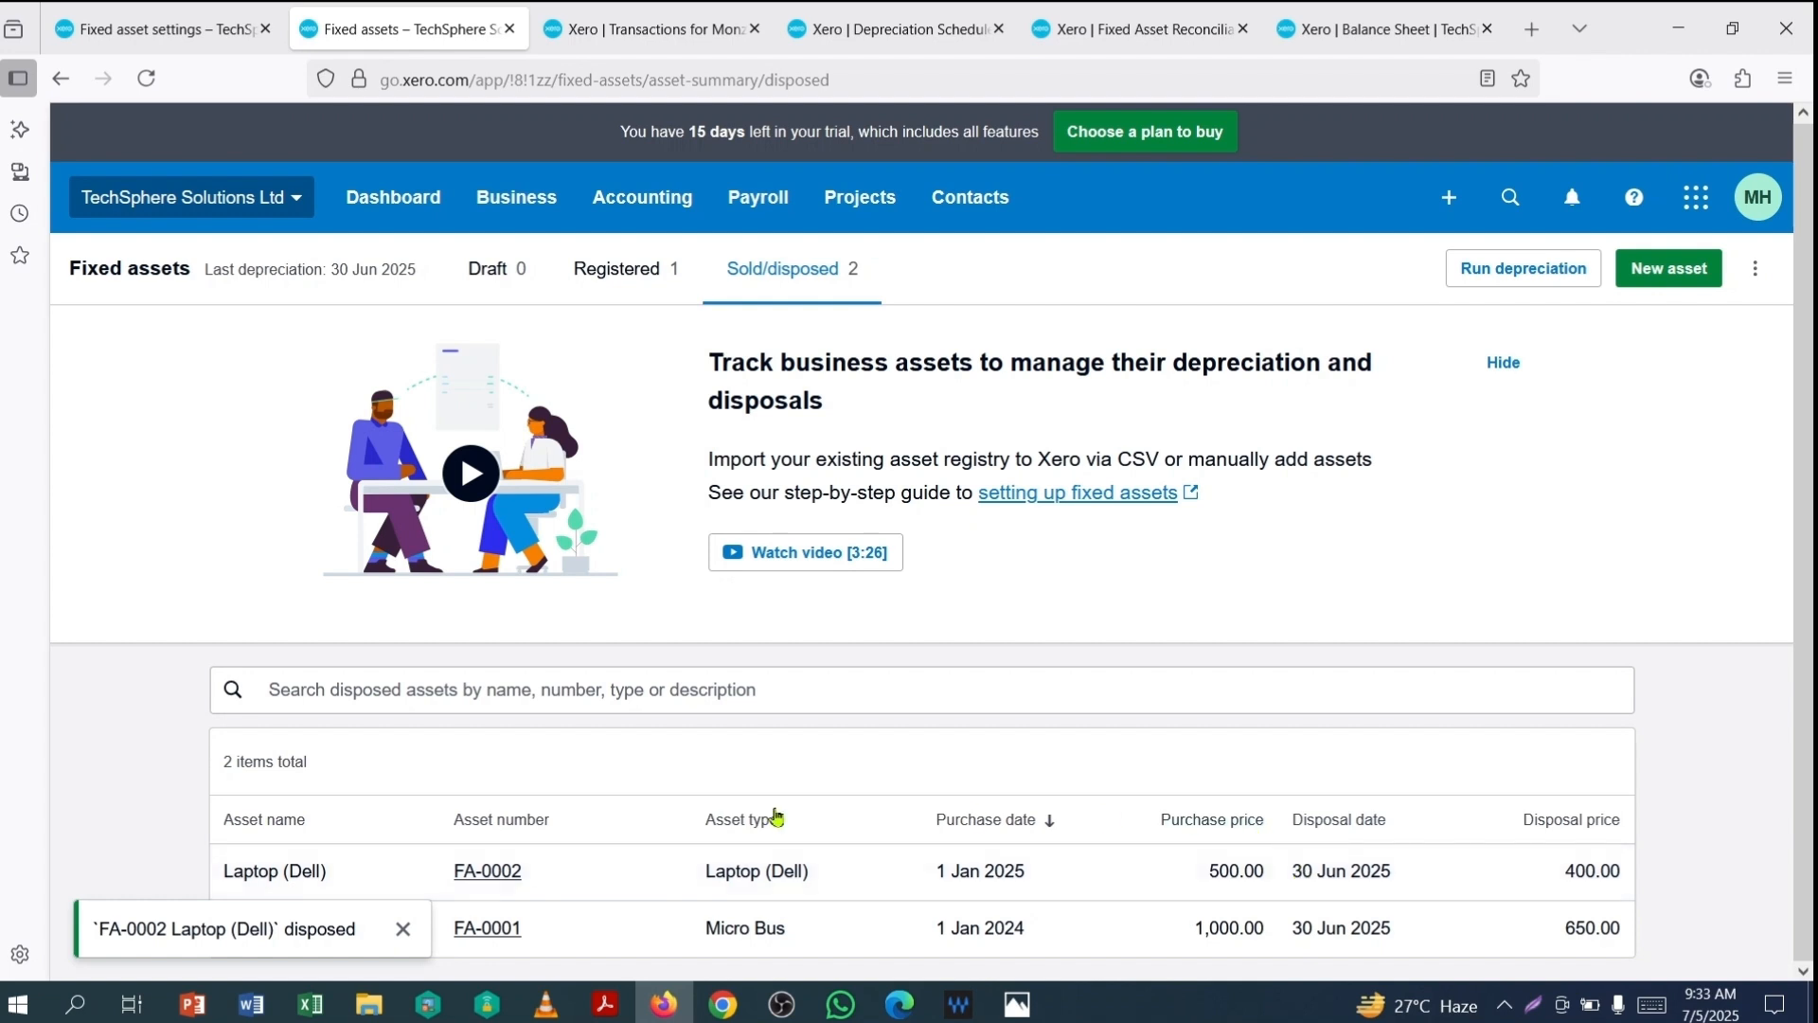
Step: Refresh the Depreciation Schedule report to check the laptop's disposal, and show the remaining registered fixed assets
click(899, 31)
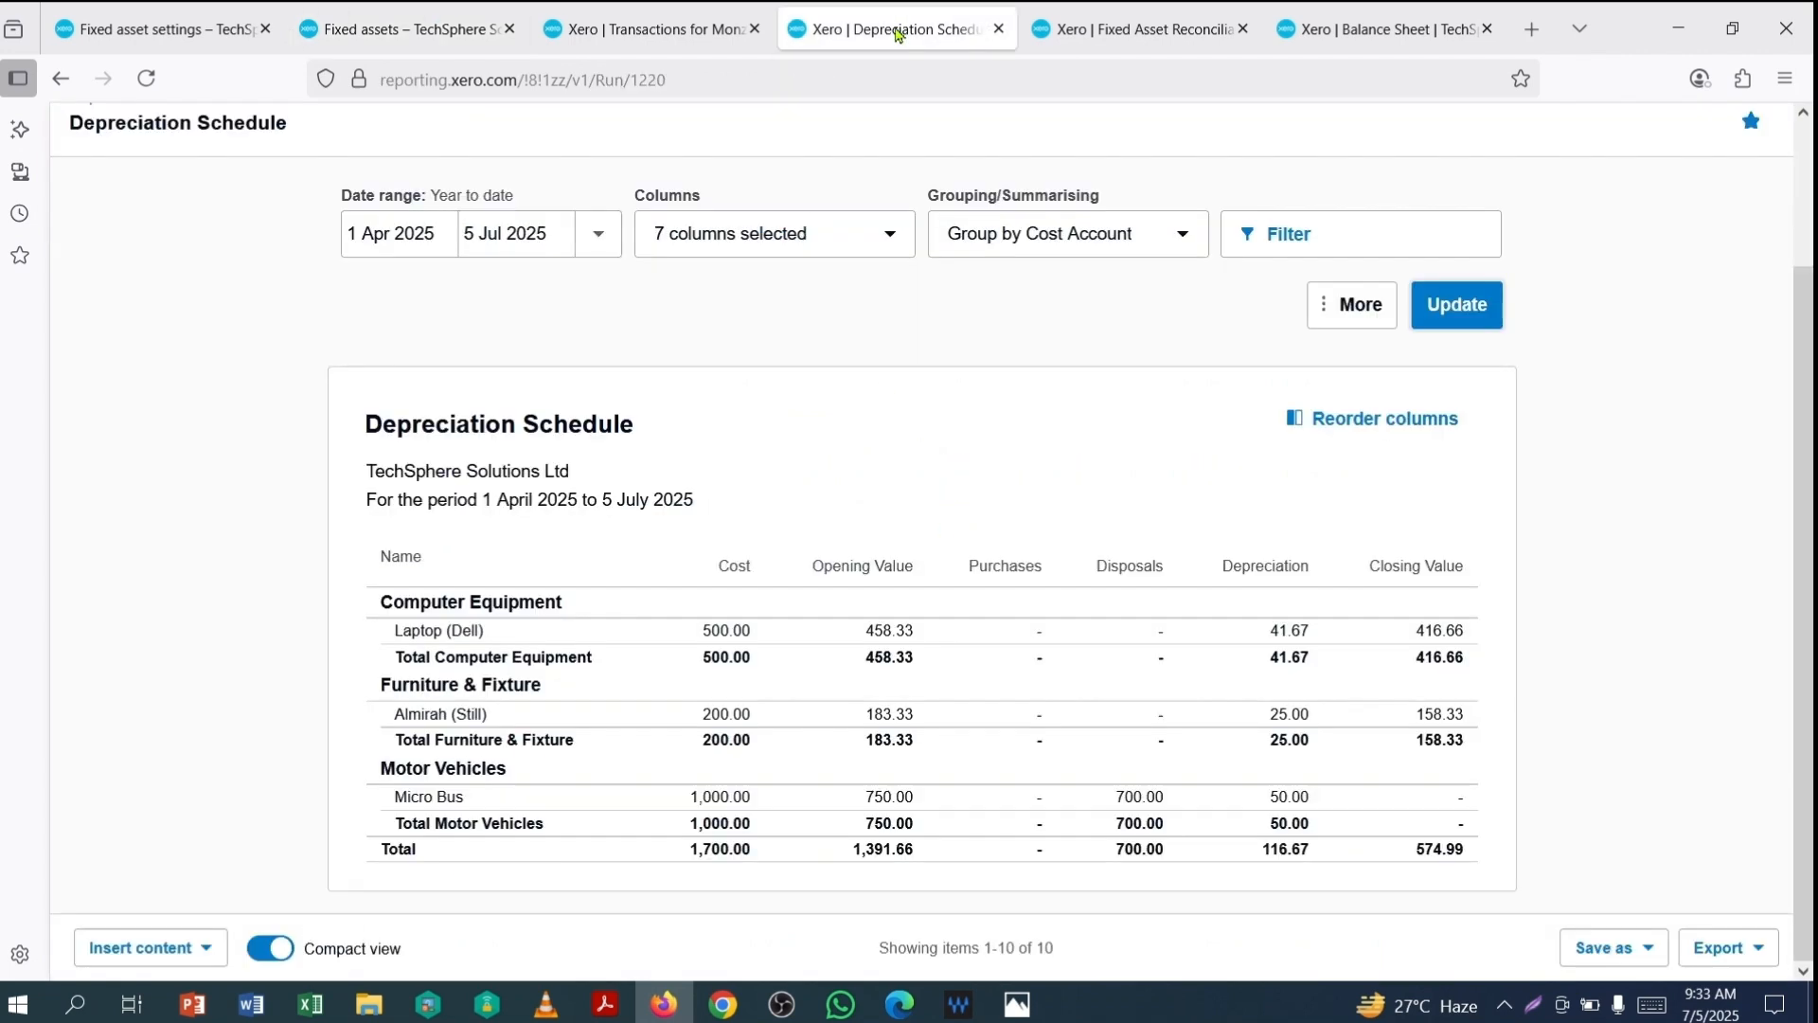
click(1459, 312)
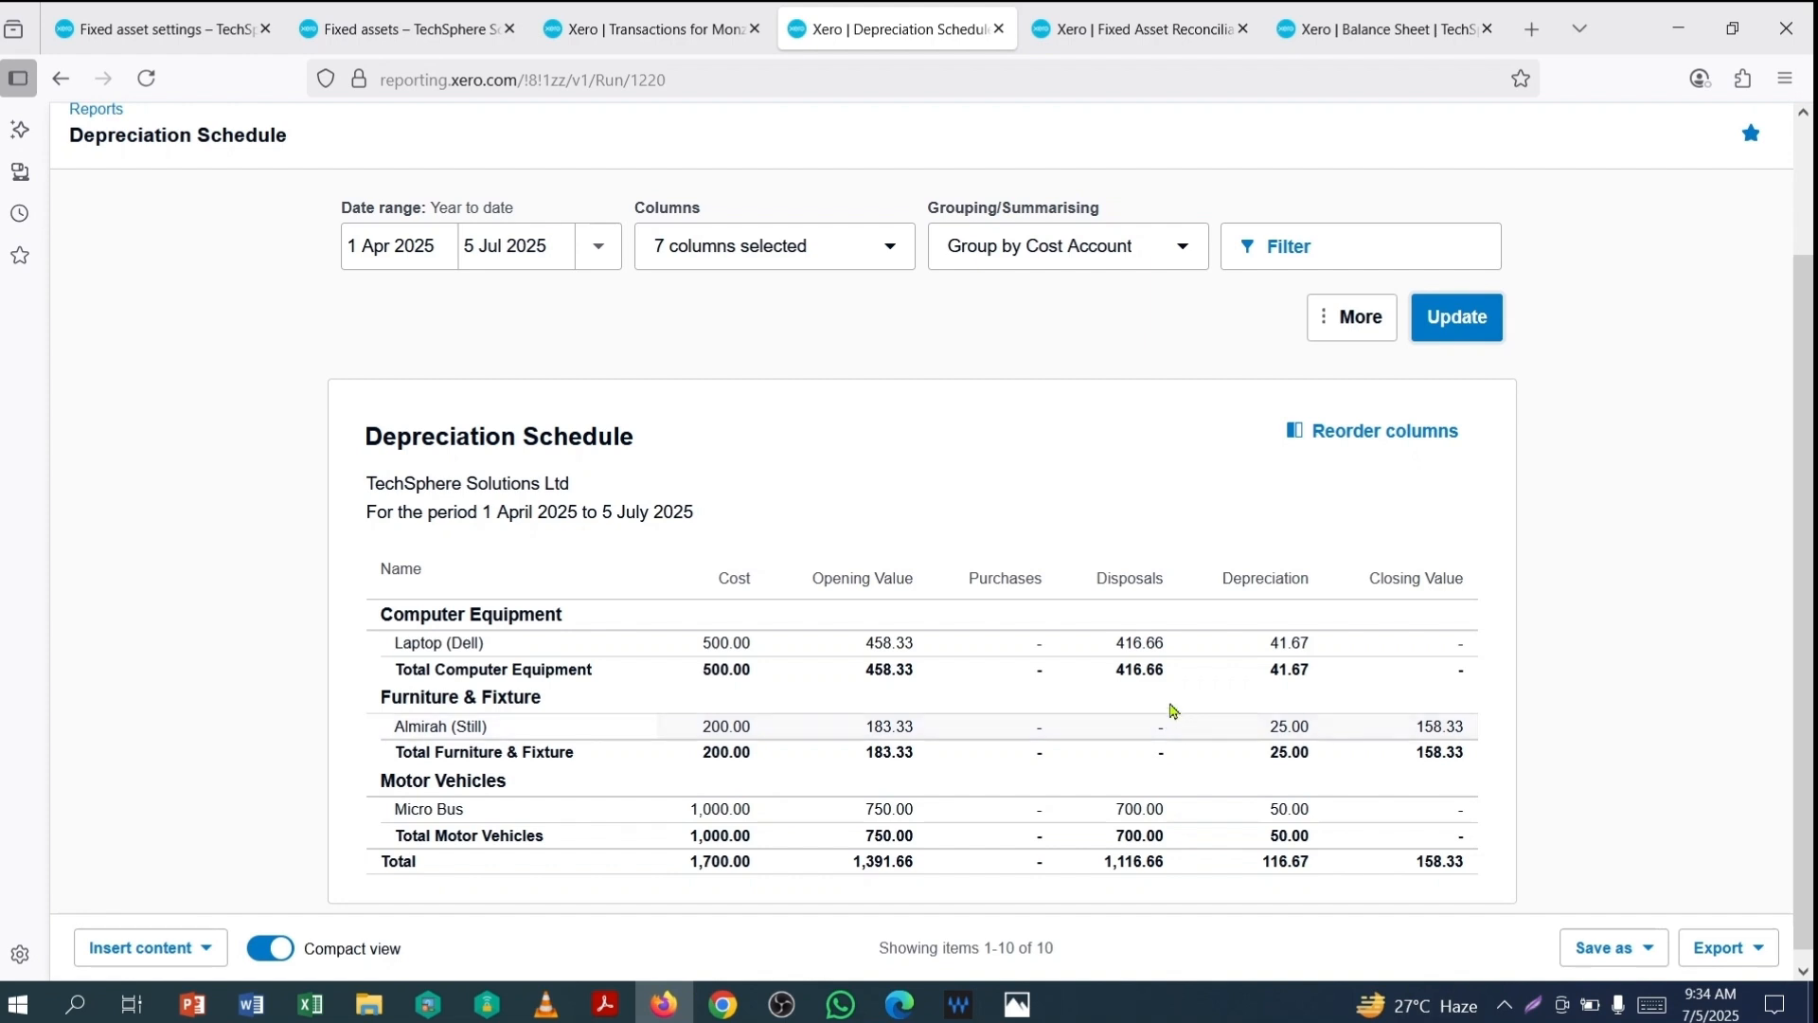
click(443, 34)
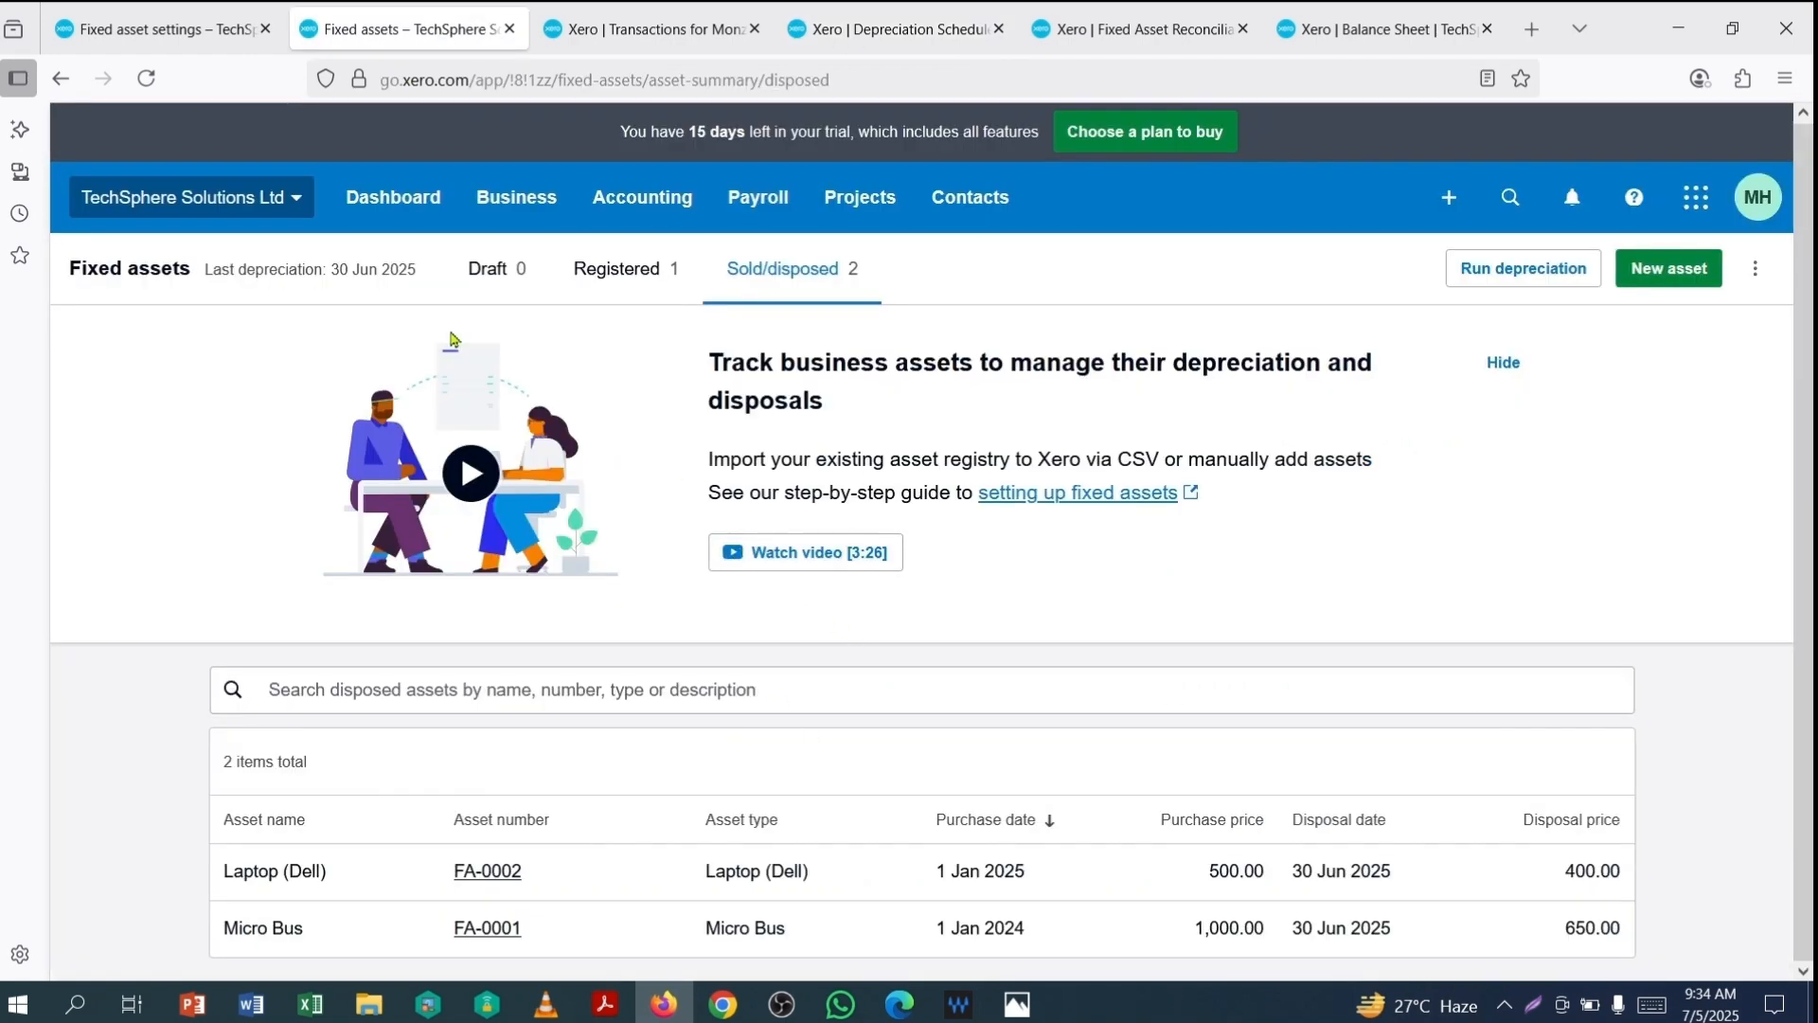
click(617, 276)
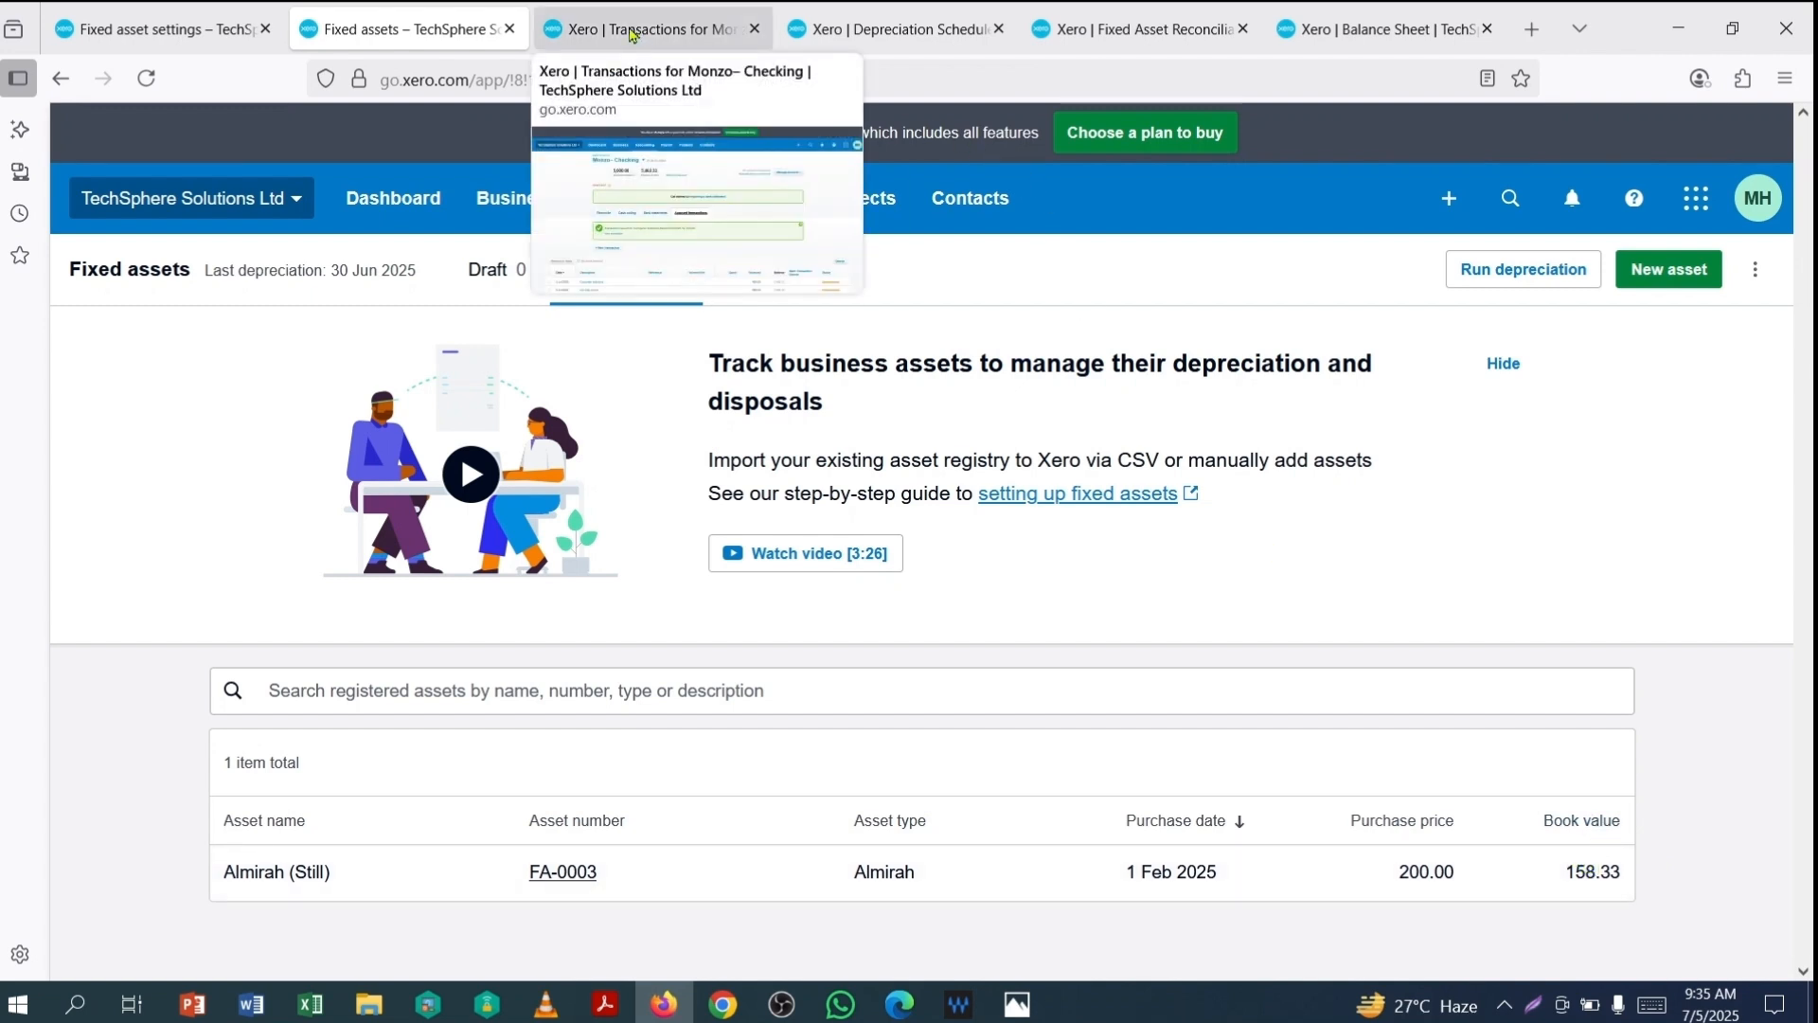
Step: Start a new receive money transaction for the Monzo– Checking bank account
click(632, 34)
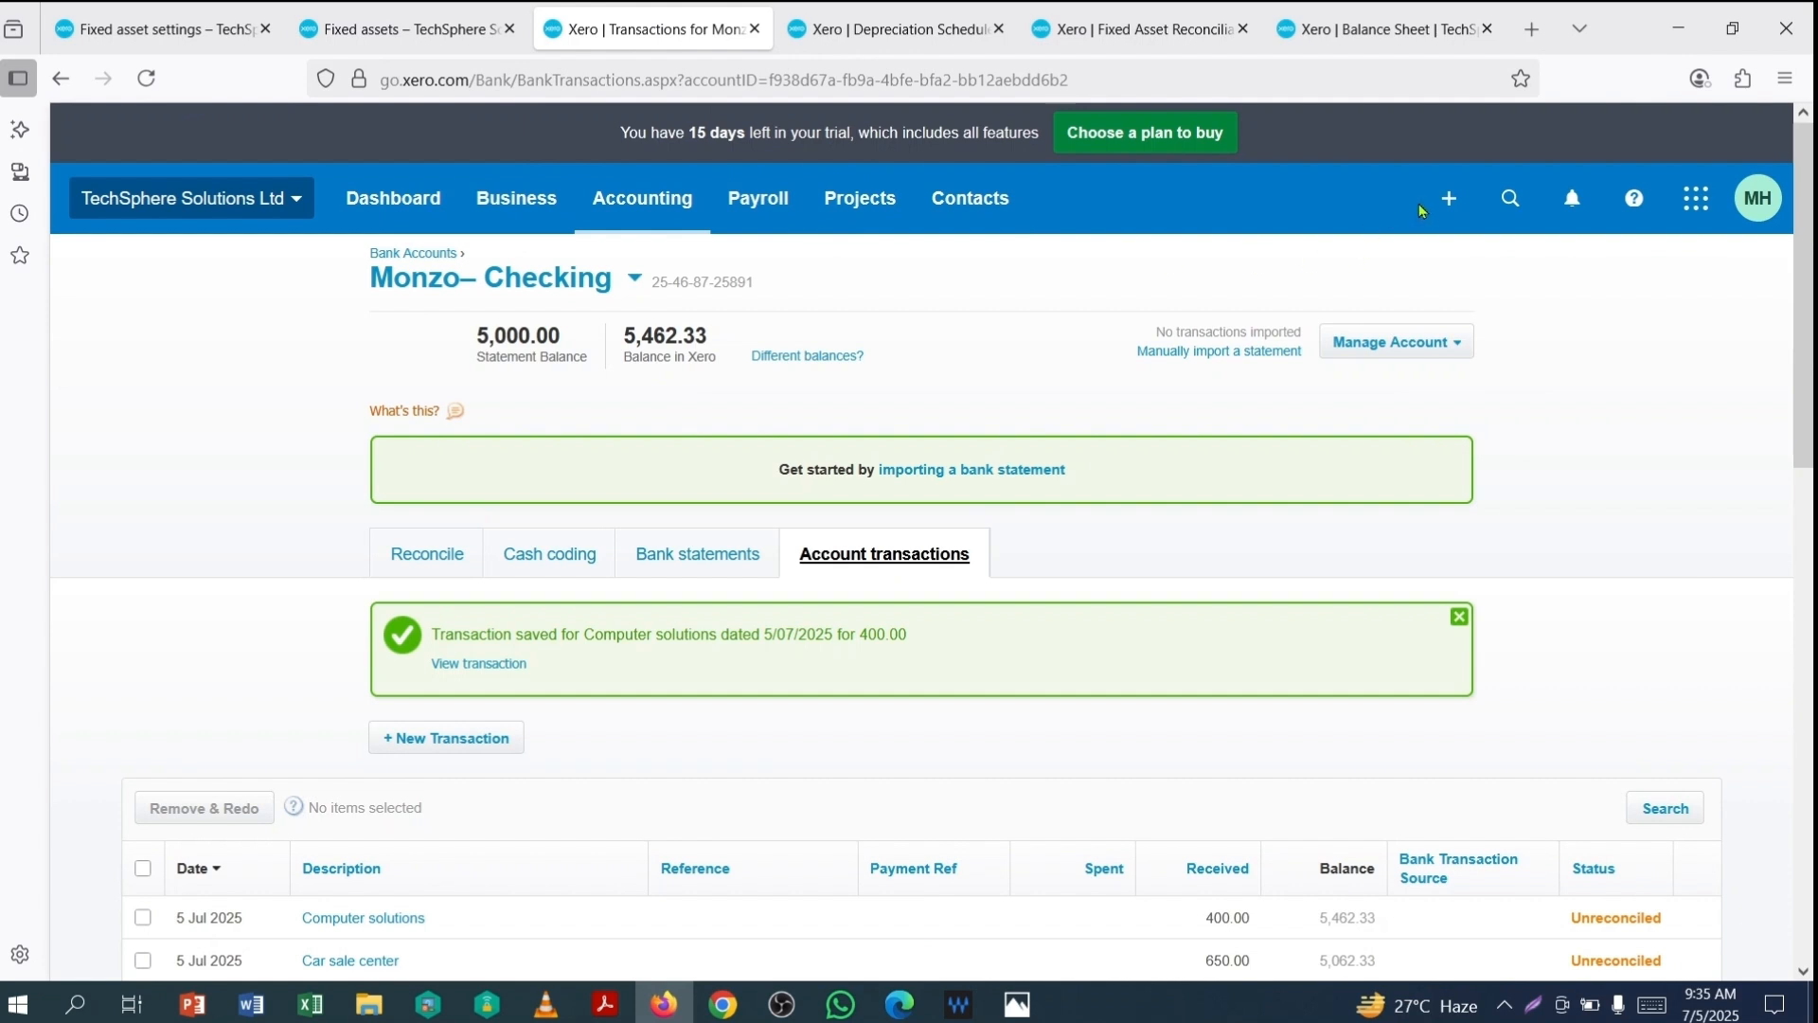
click(1450, 200)
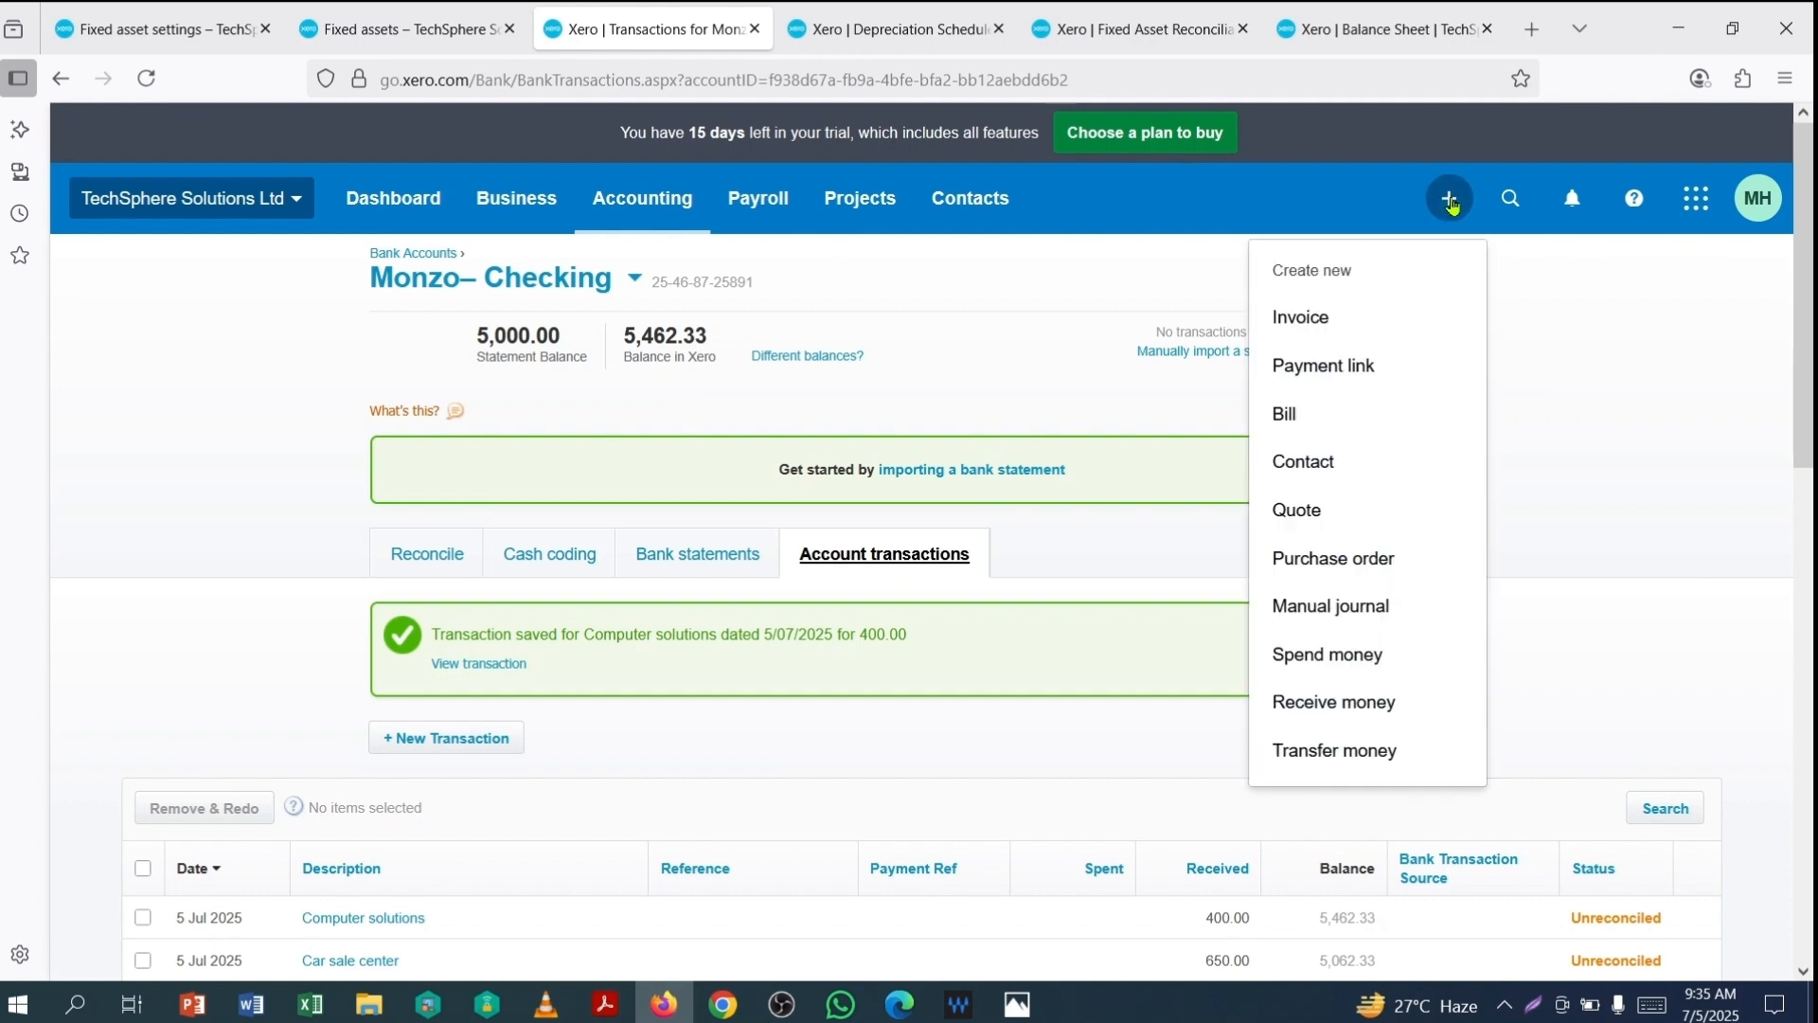
click(1339, 704)
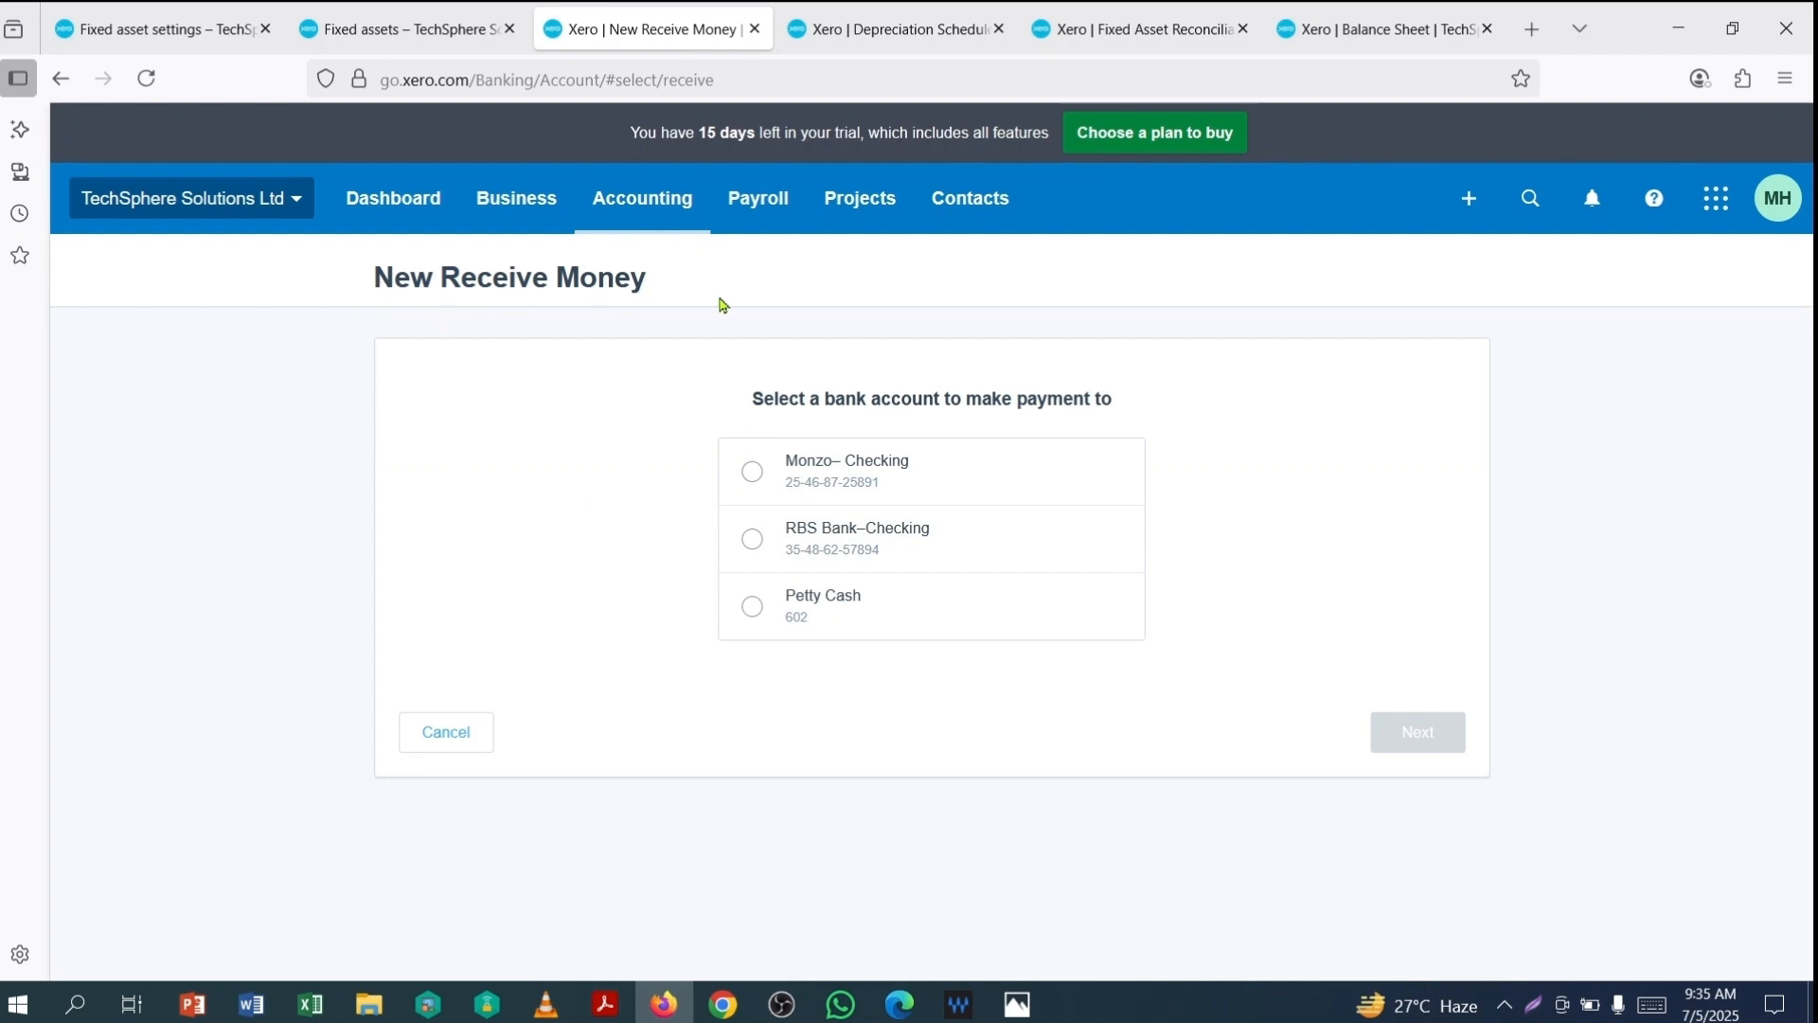
click(753, 473)
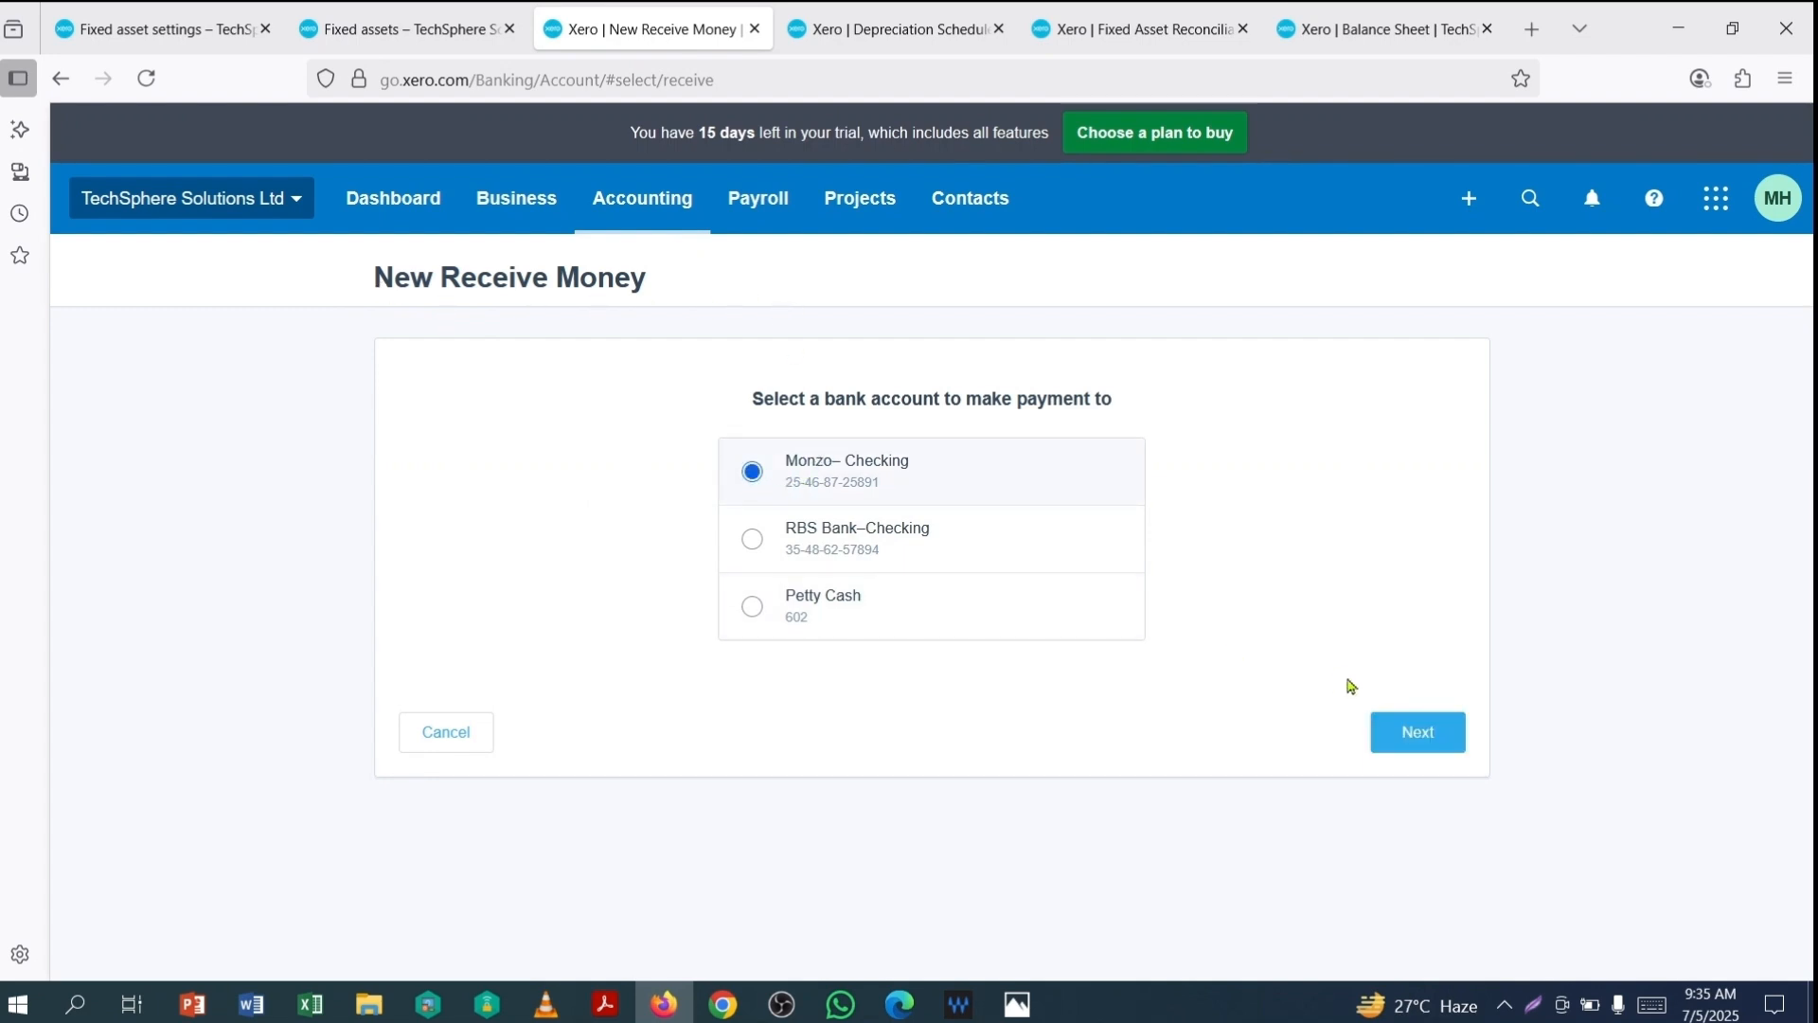
click(1405, 735)
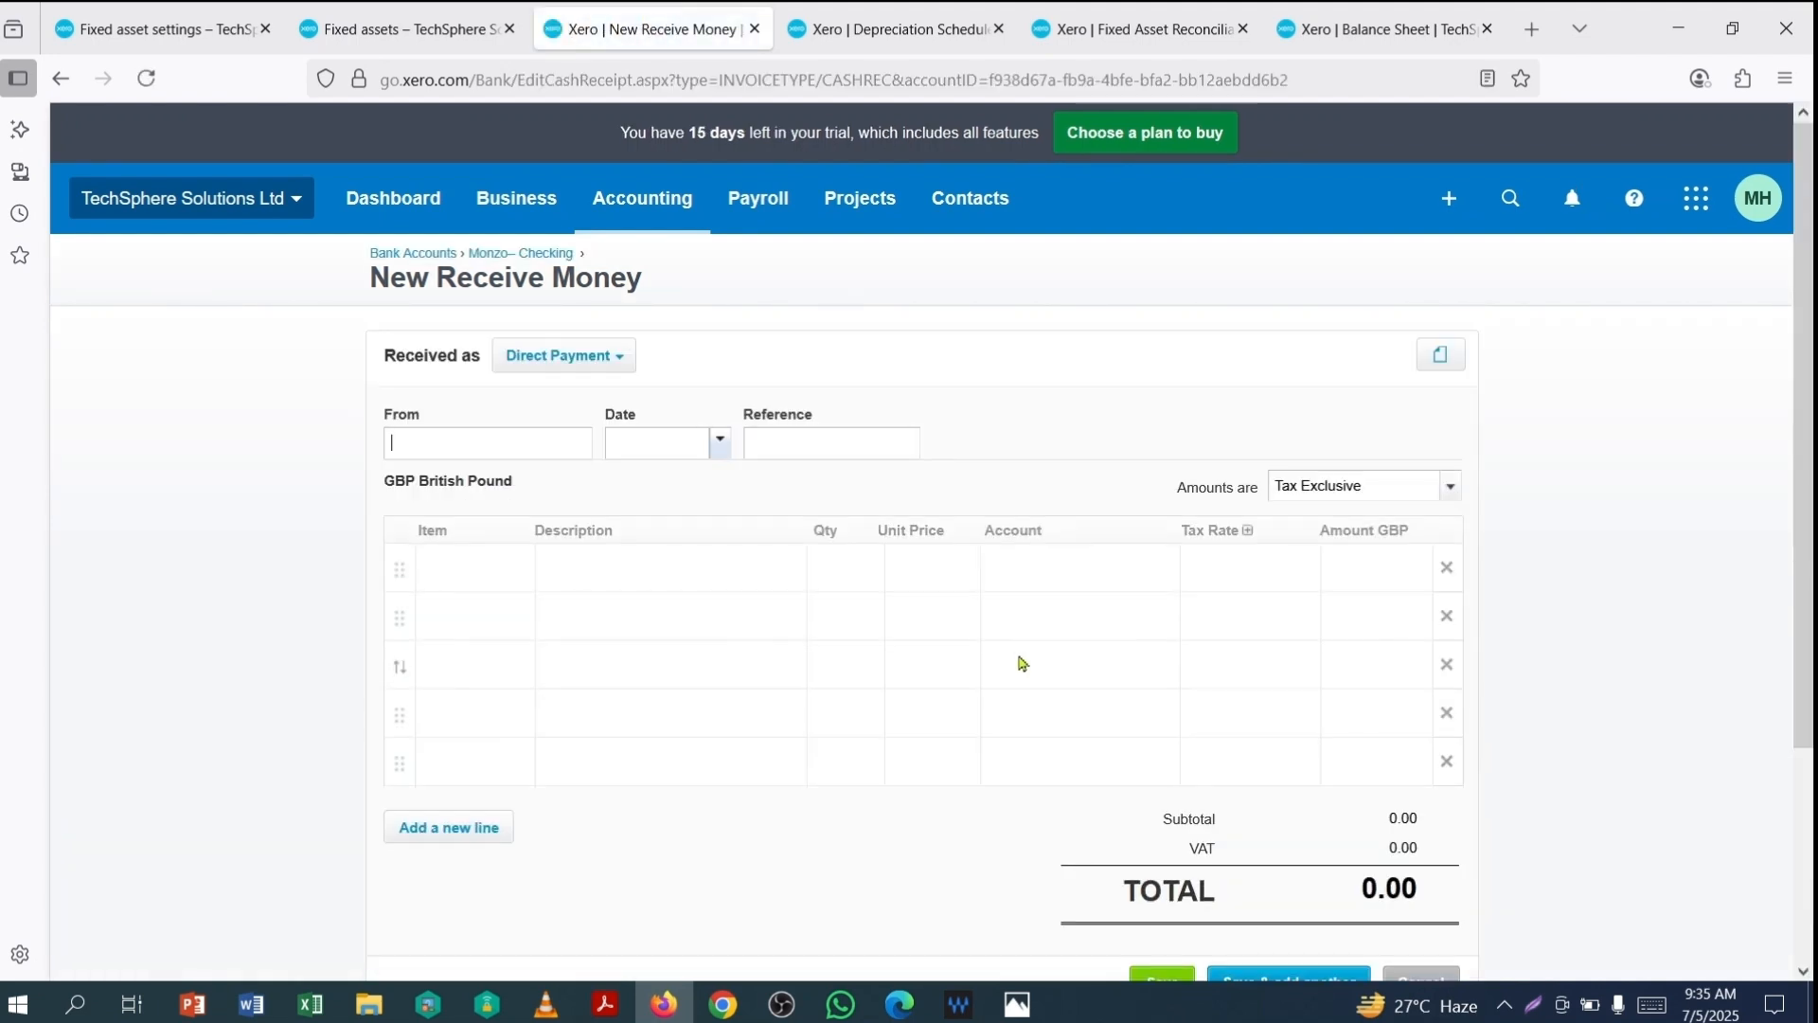
Step: Enter Furniture solutions as the payer and add a line described as Almirah (still) with a unit price of 160
text(Furniture solutions)
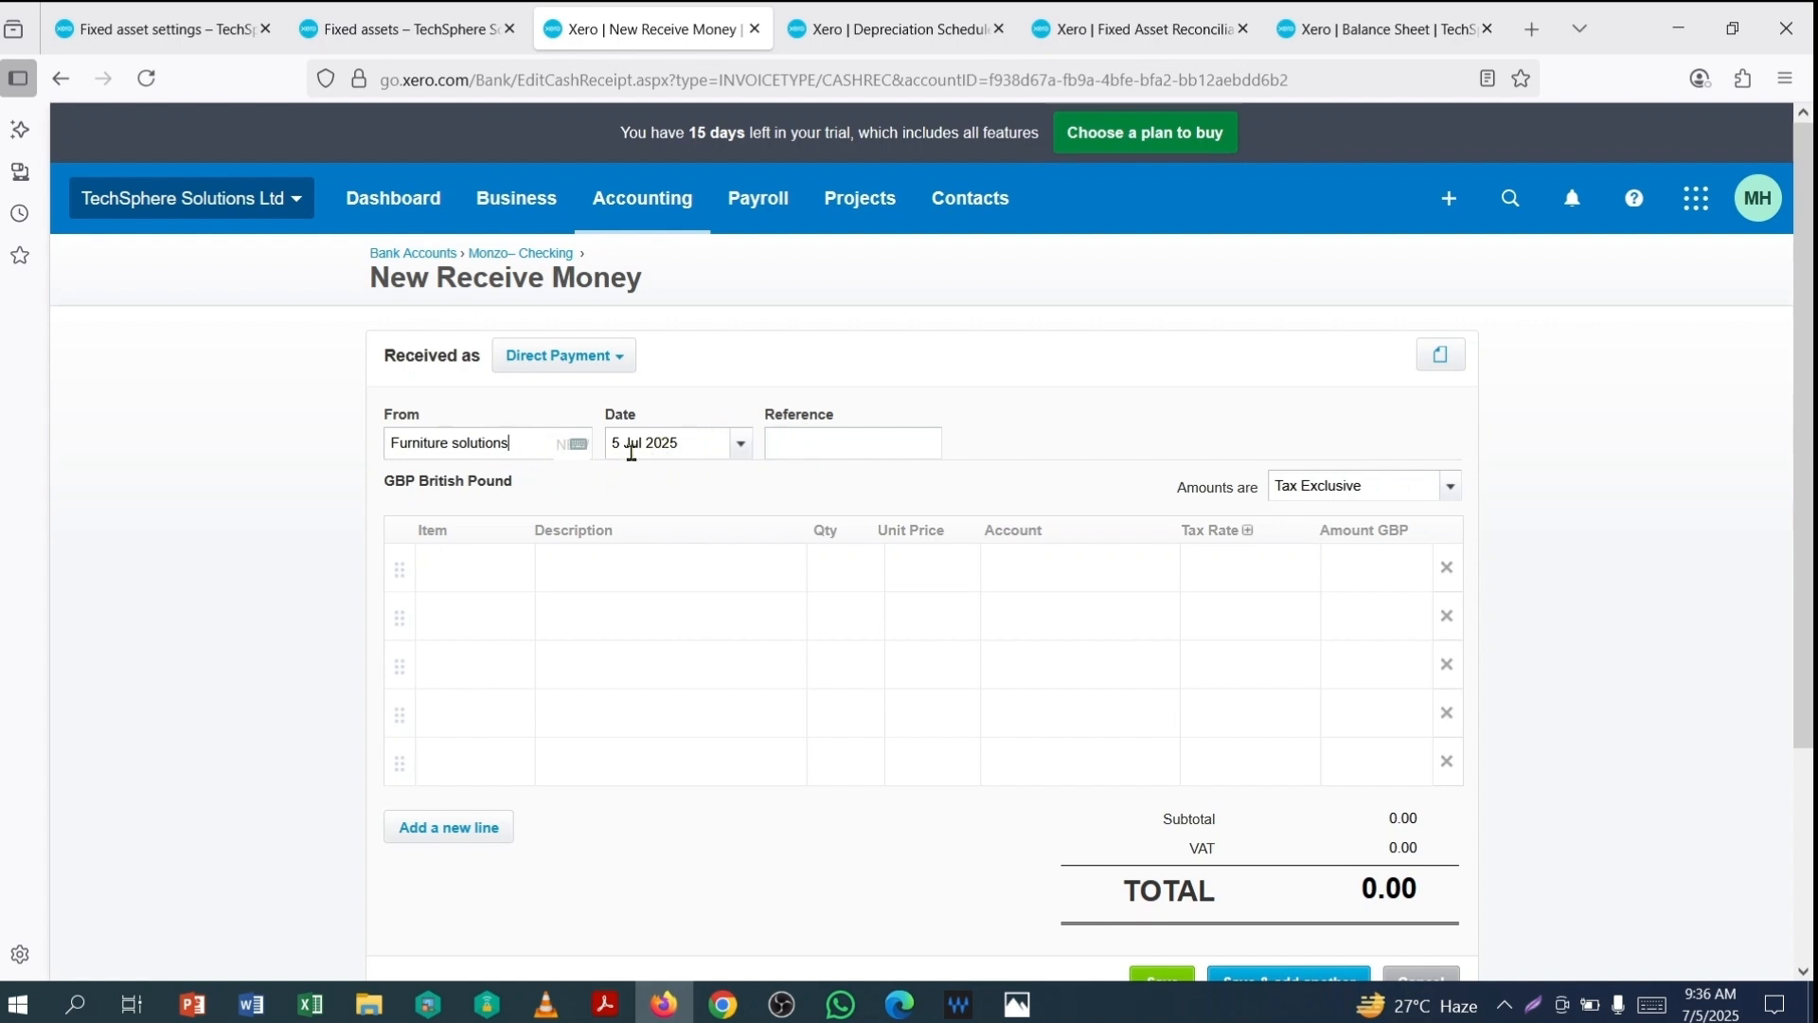
click(591, 576)
text(A)
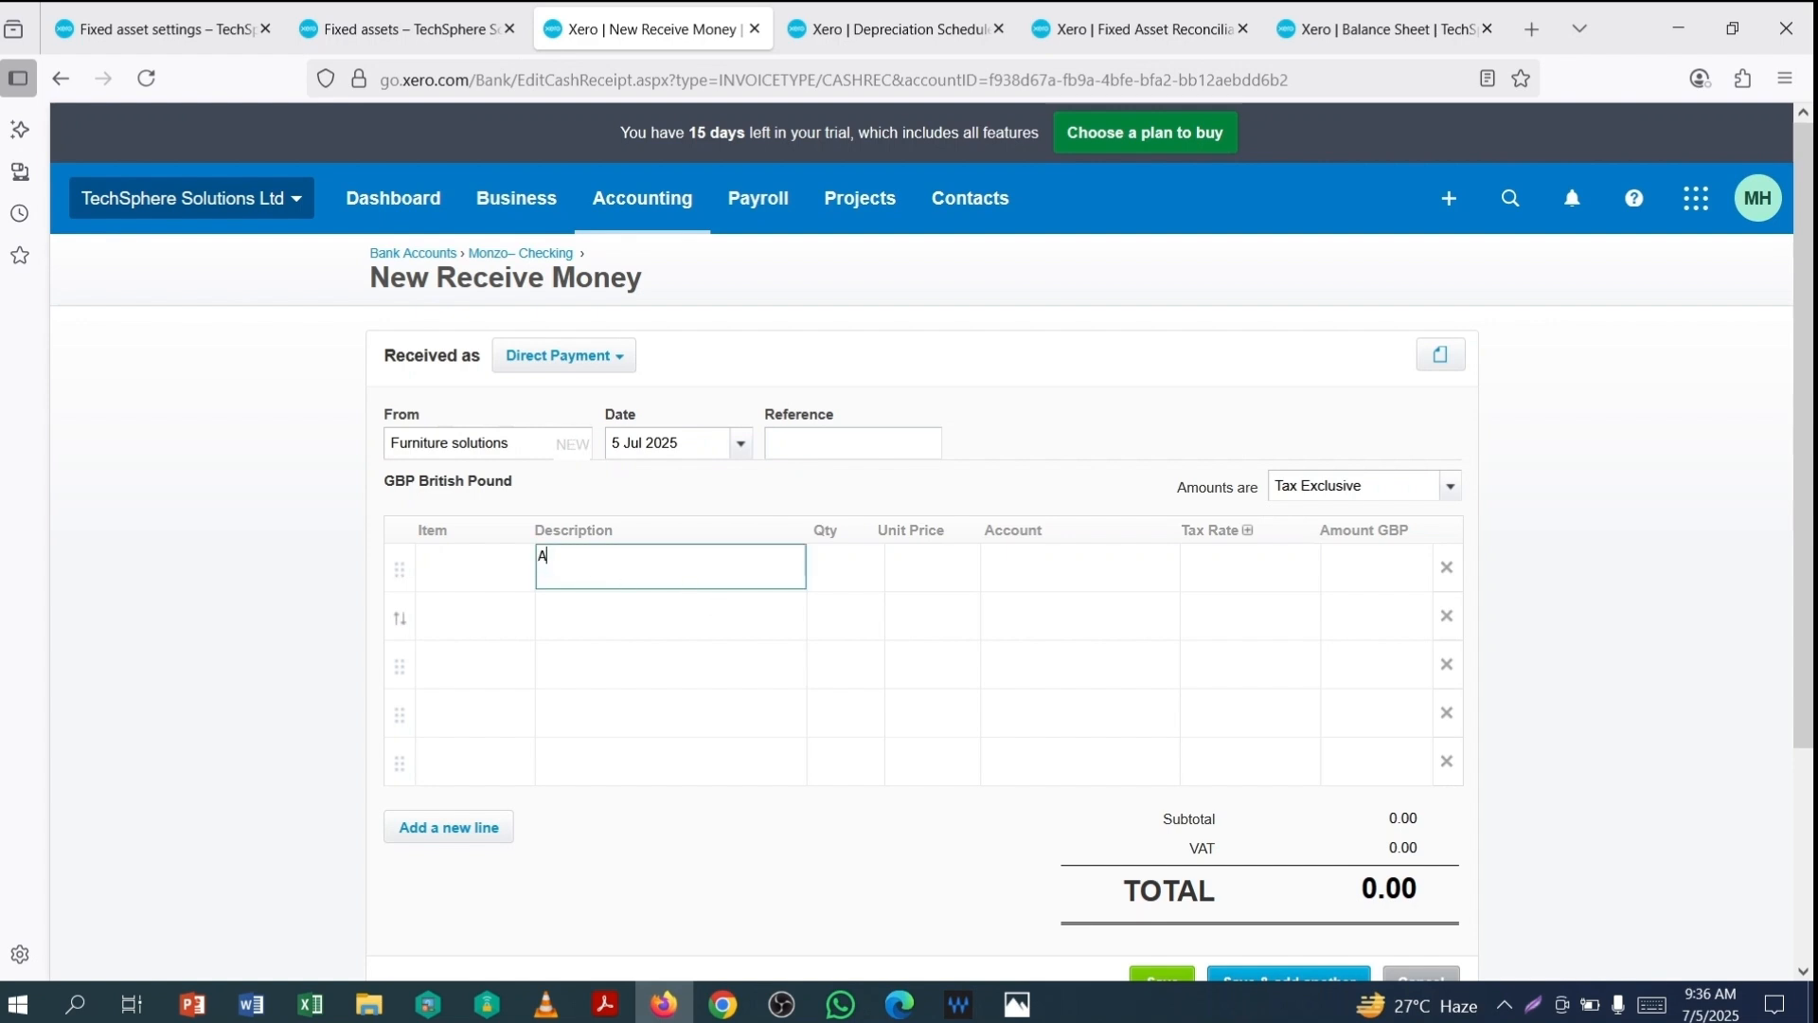
text(lmirah (still))
key(Tab)
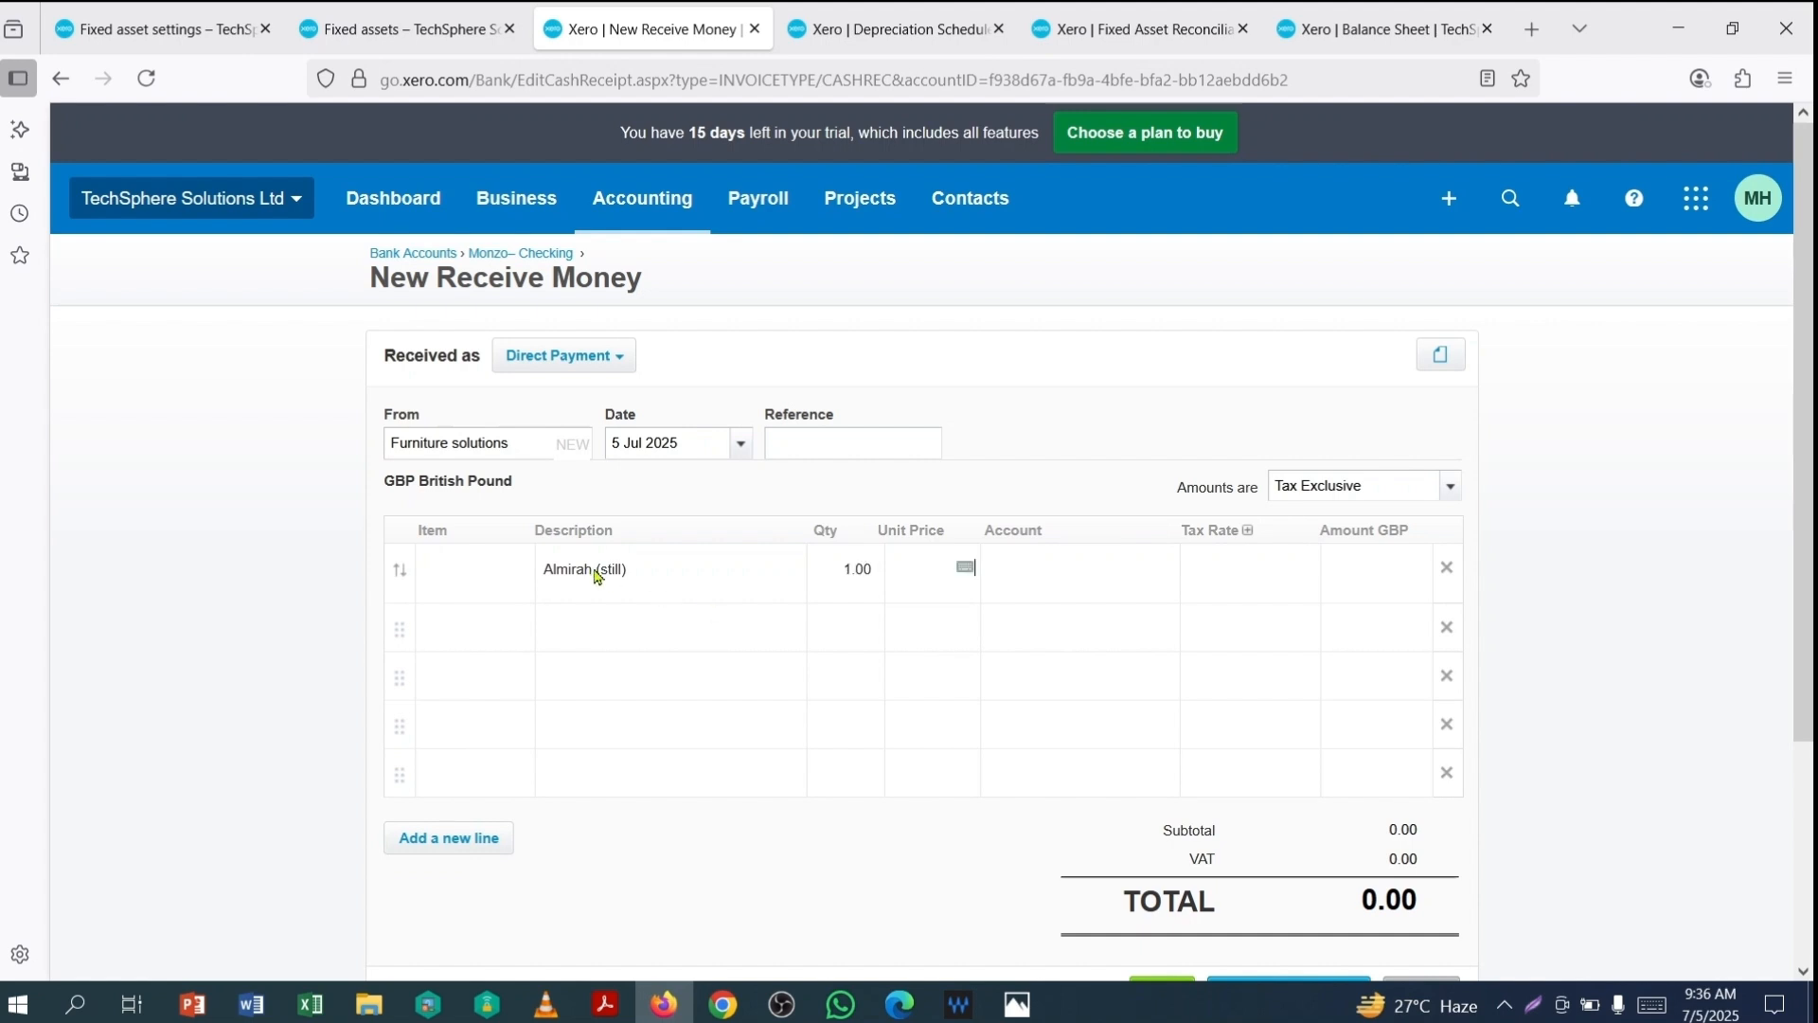
text(160)
key(Tab)
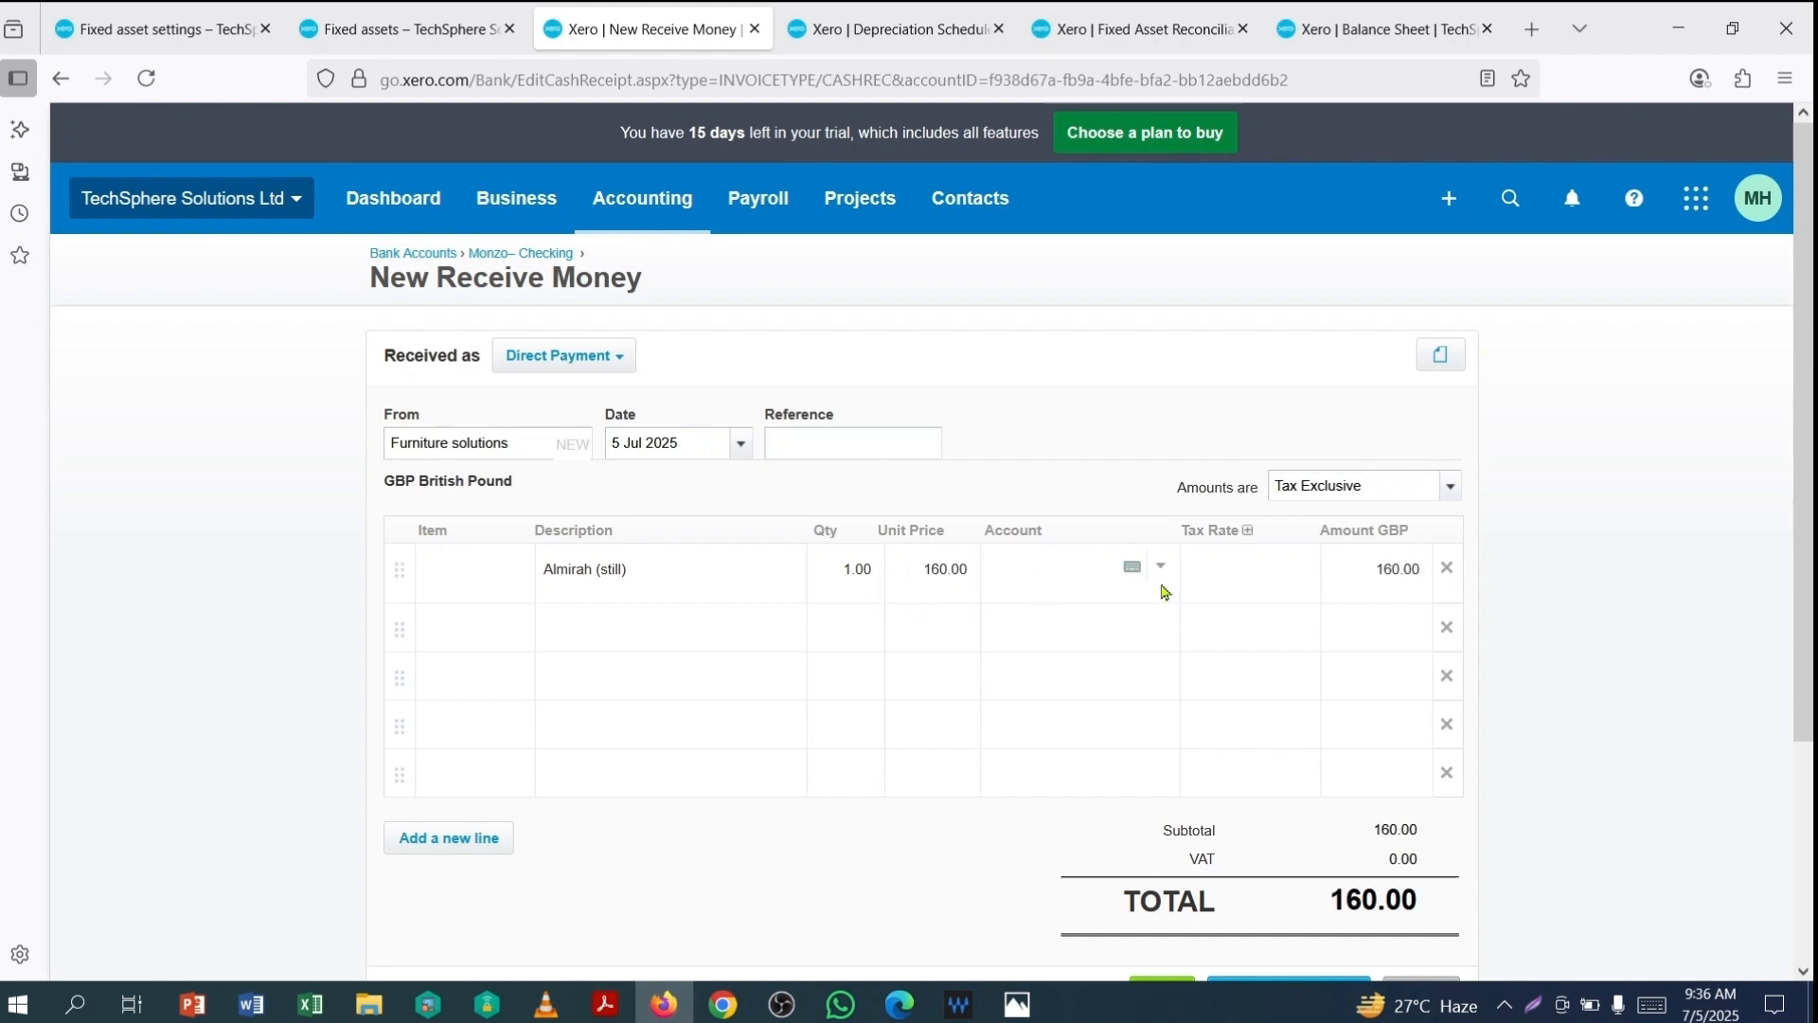
Step: Assign the Almirah line to 210 - Capital gain on disposal of fixed asset, save the receipt and check it in the account transactions
click(1155, 569)
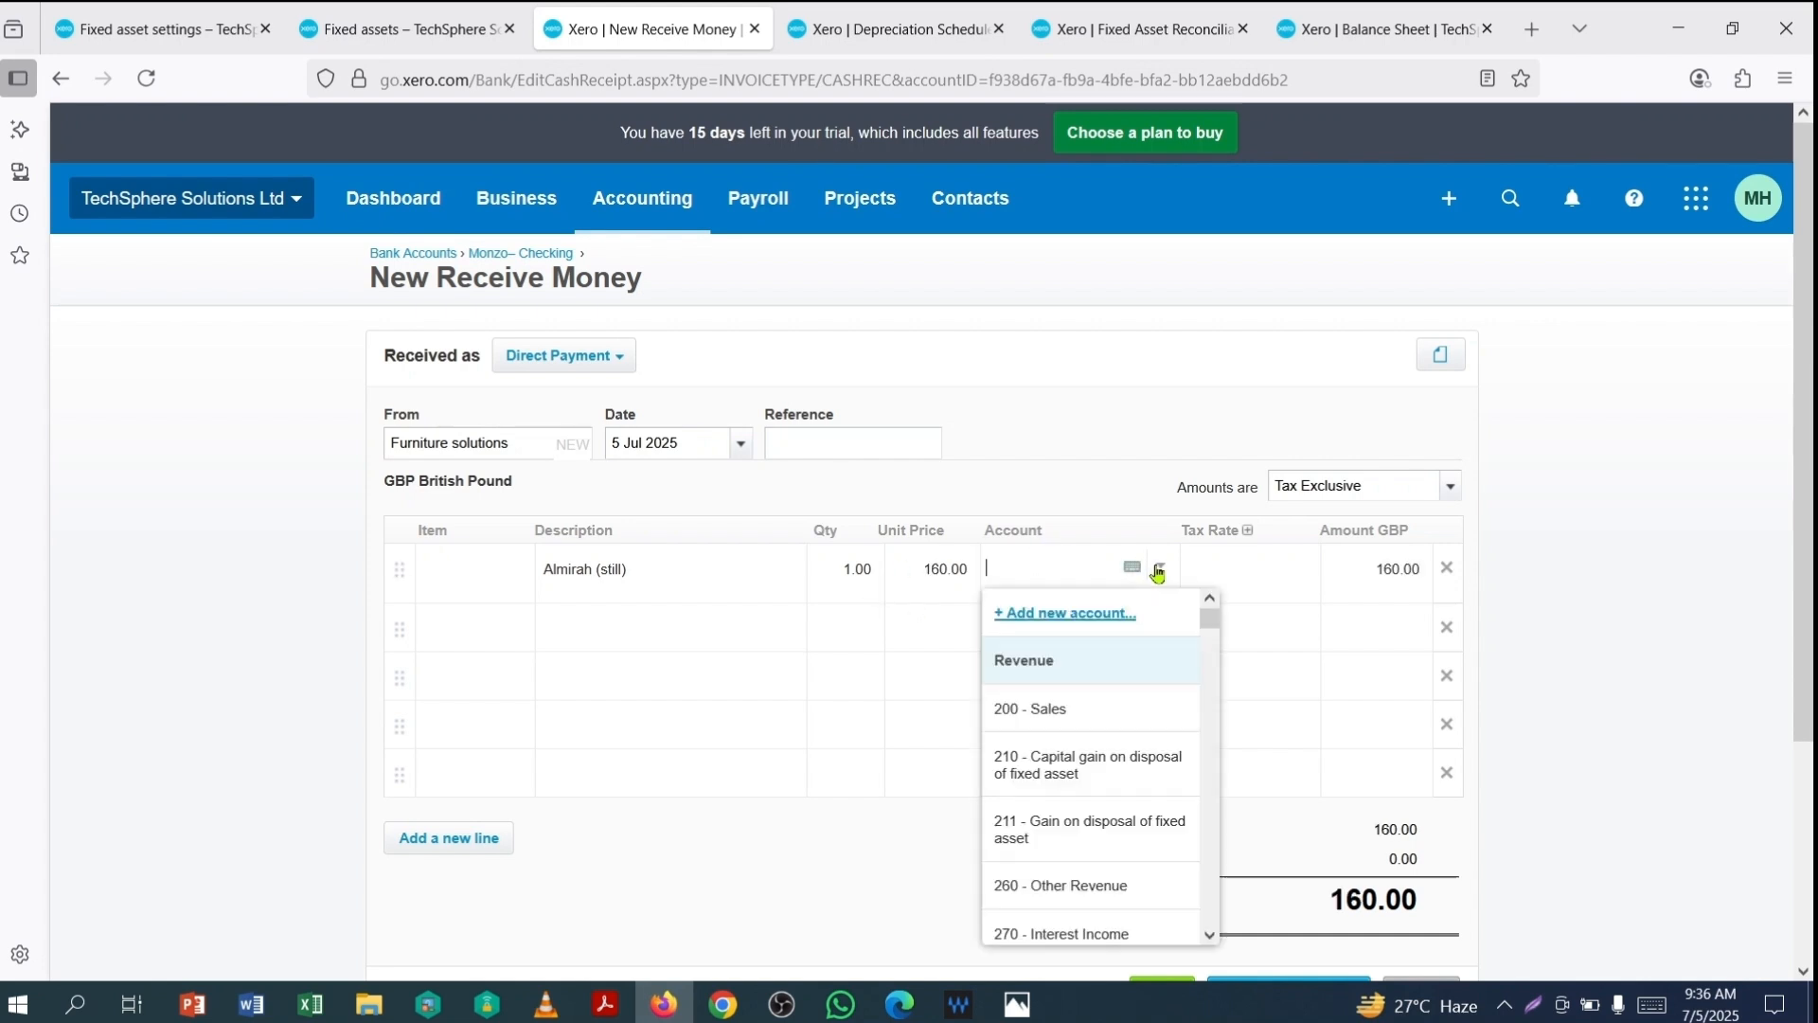
click(1065, 772)
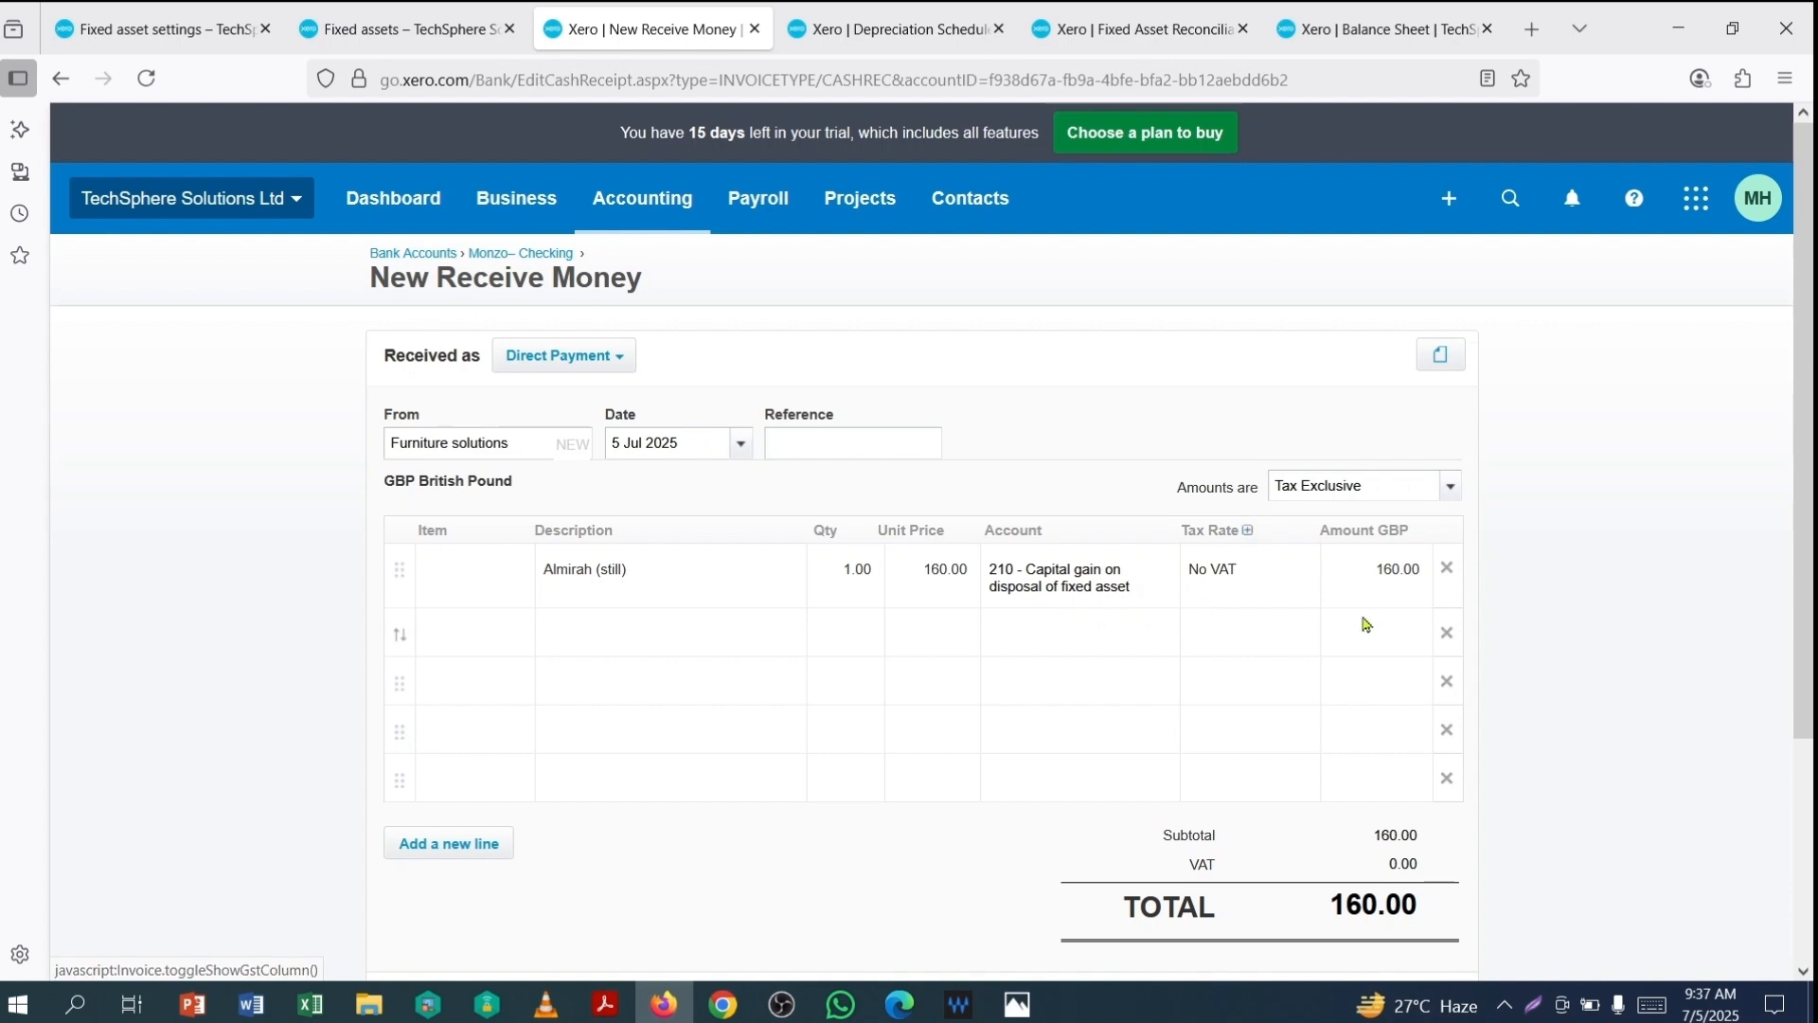
scroll(1573, 701, down, 3)
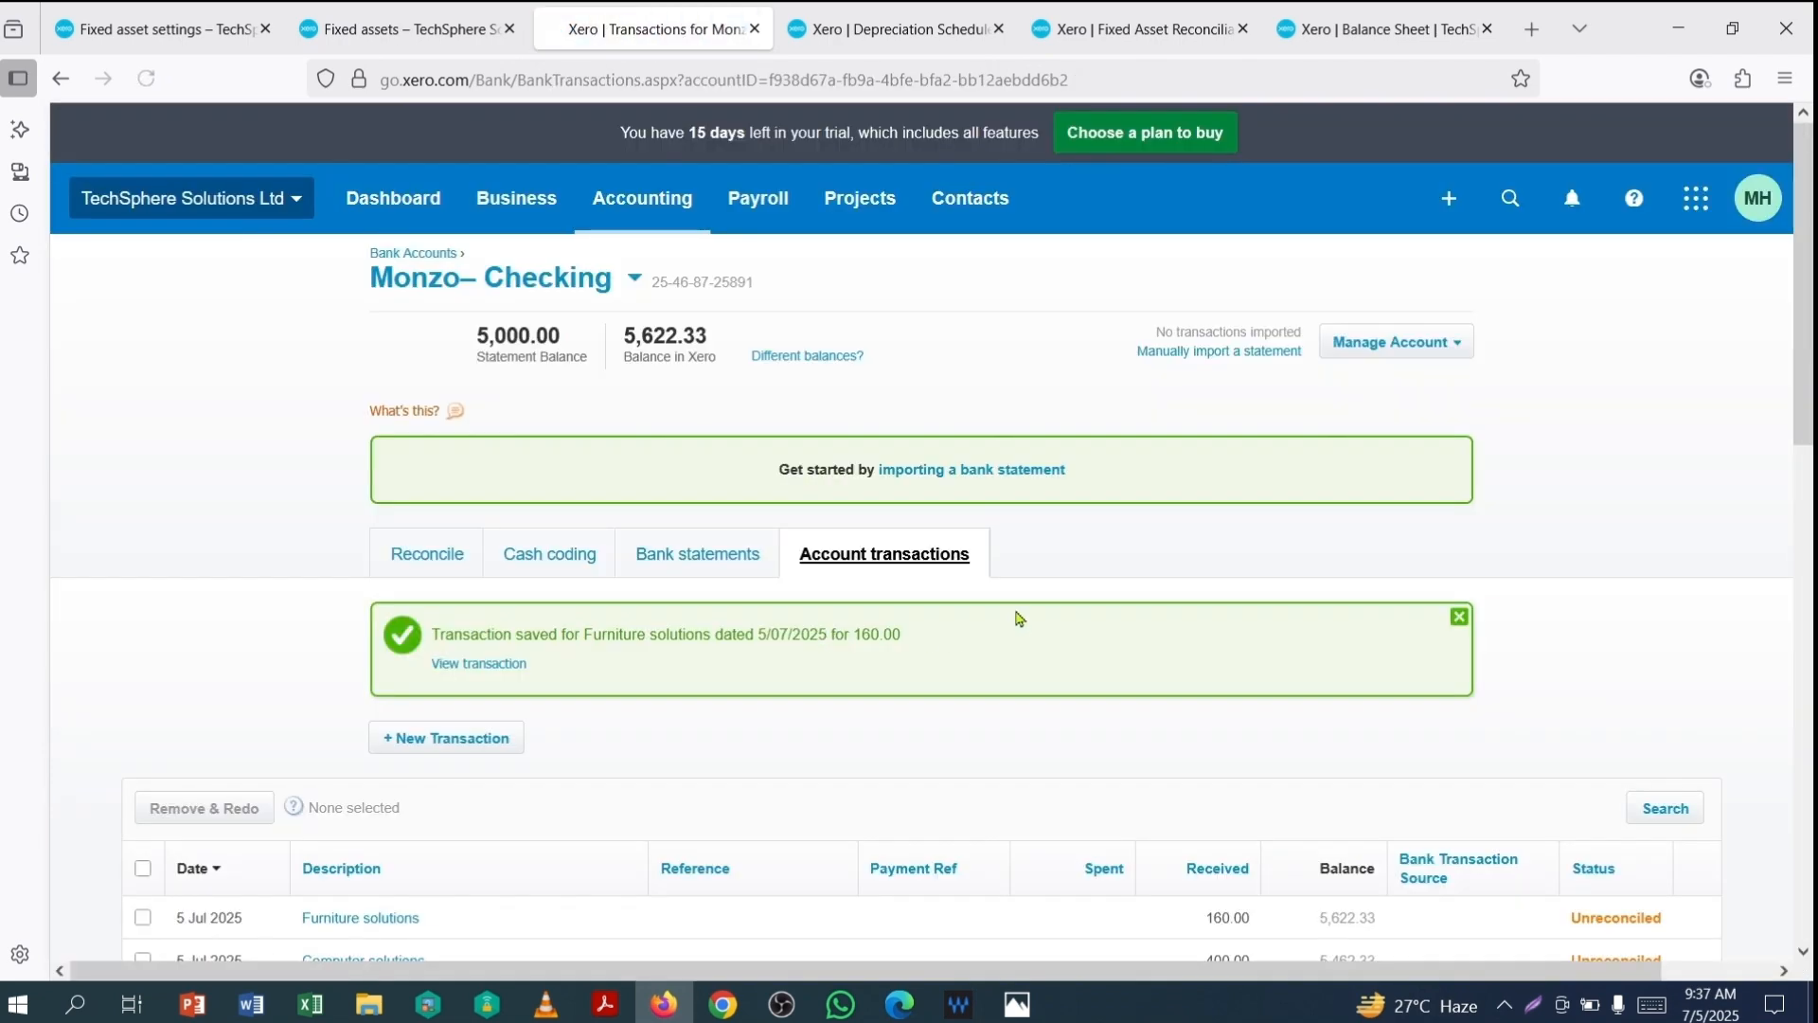
scroll(1019, 617, down, 2)
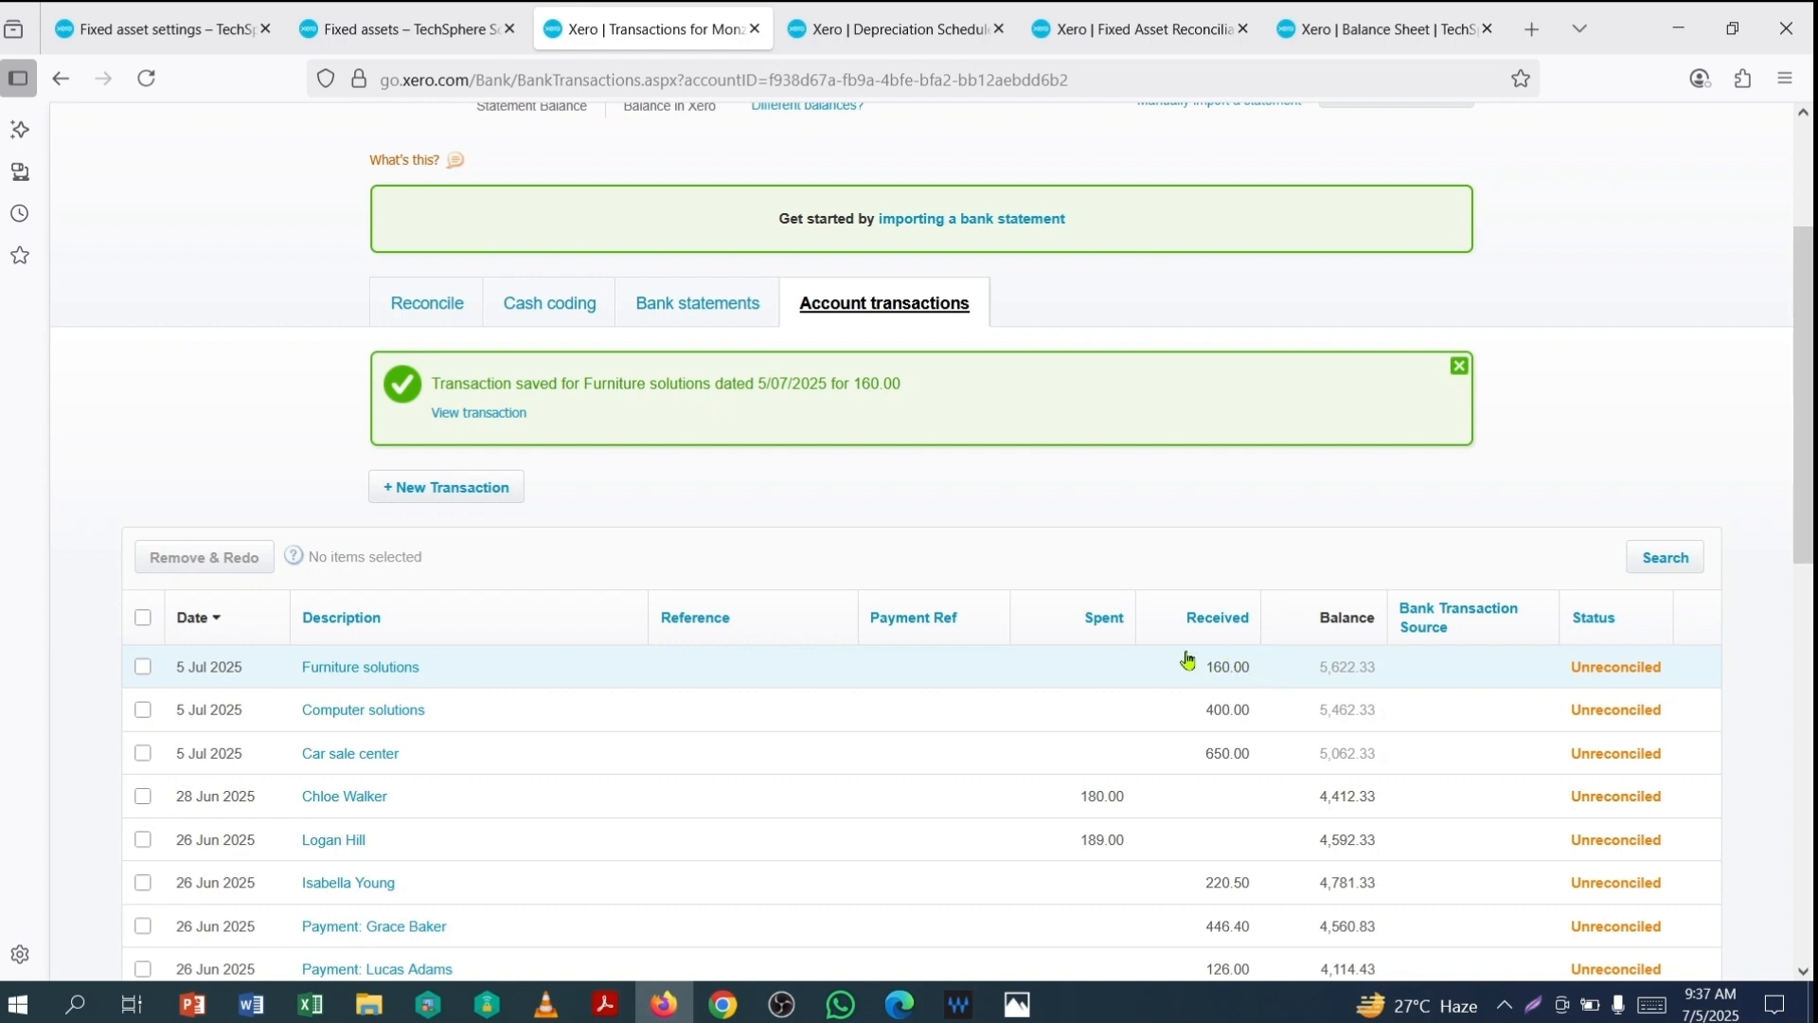
scroll(591, 312, up, 3)
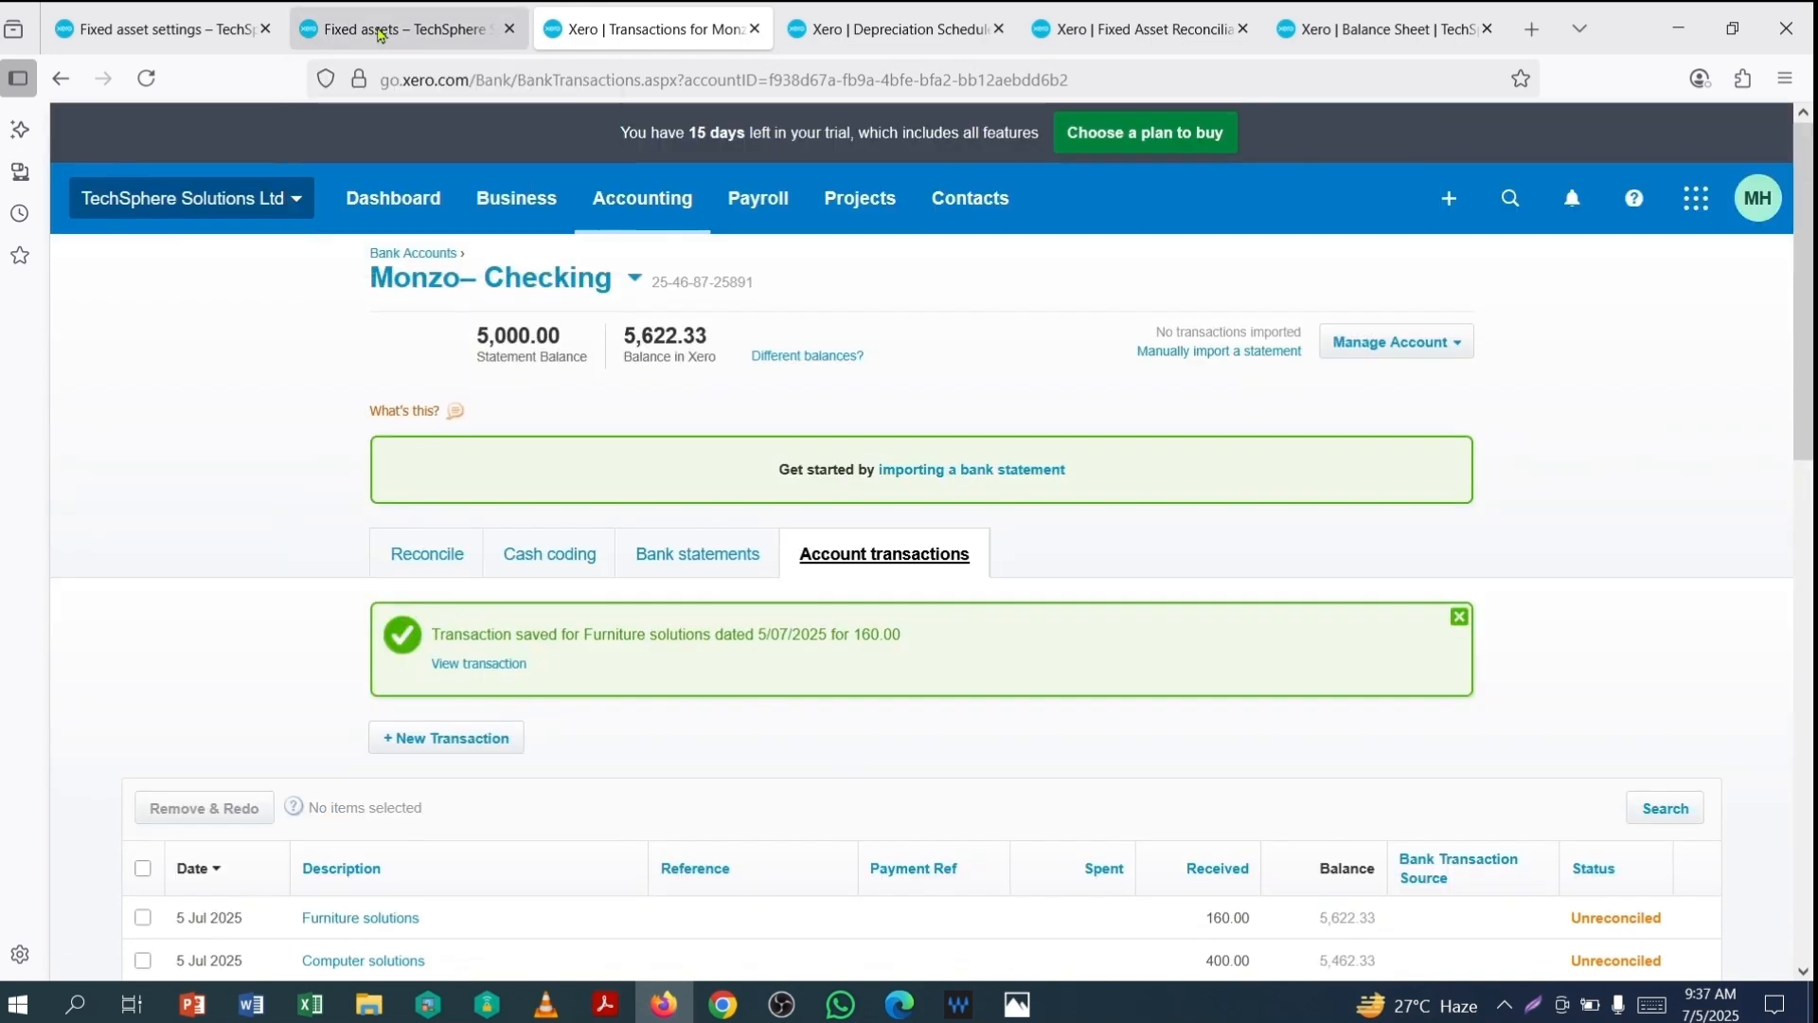
Step: Open the registered Almirah (Still) asset, start its disposal and set the disposal date to 30 Jun 2025
click(380, 33)
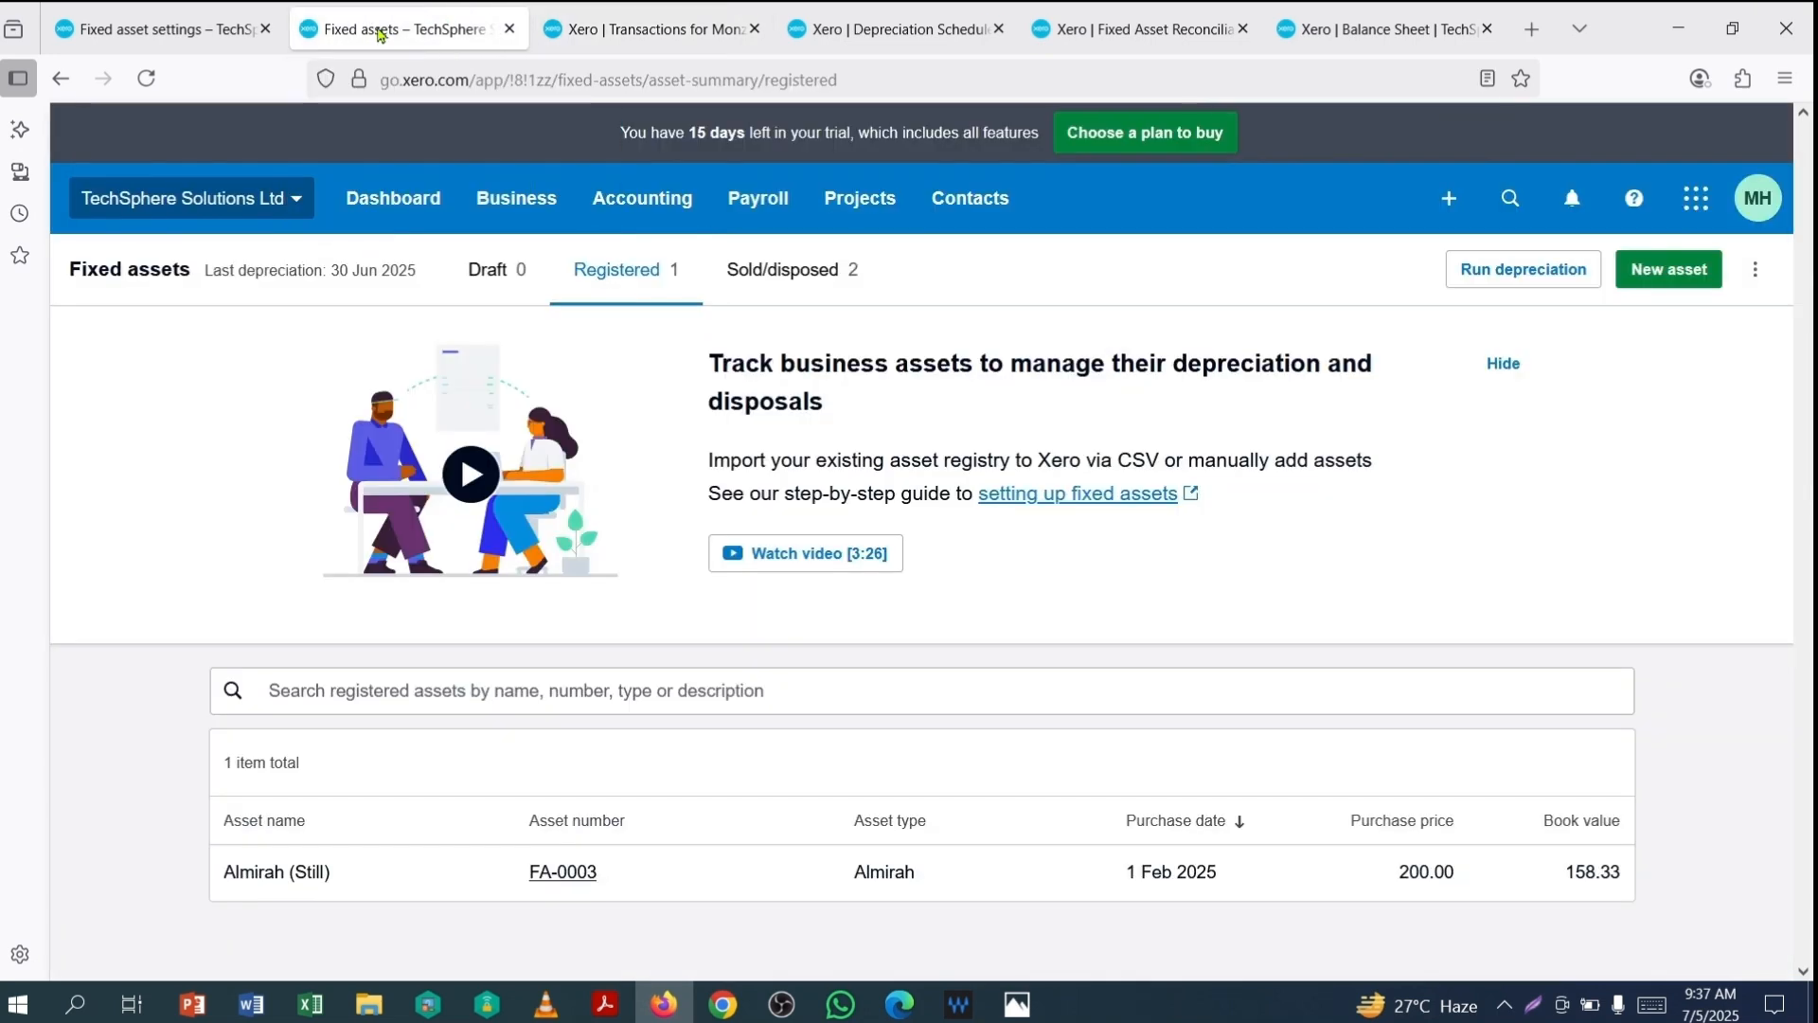
click(566, 872)
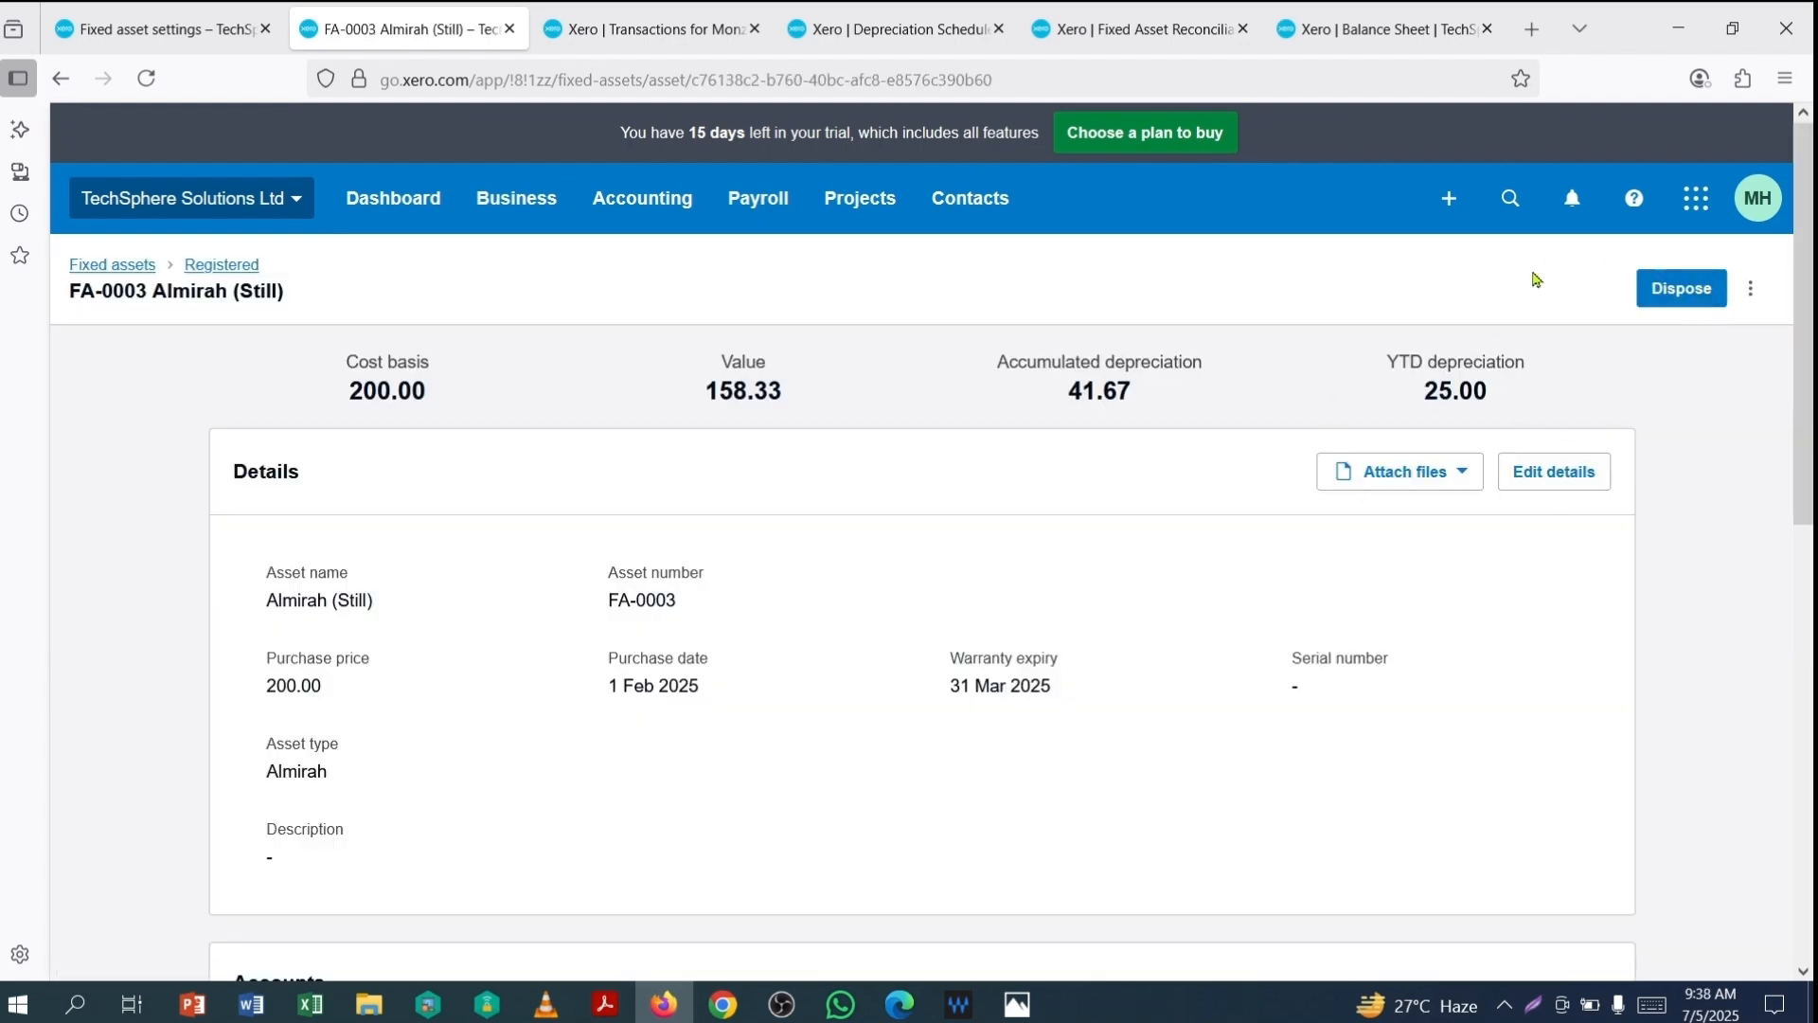
click(1672, 297)
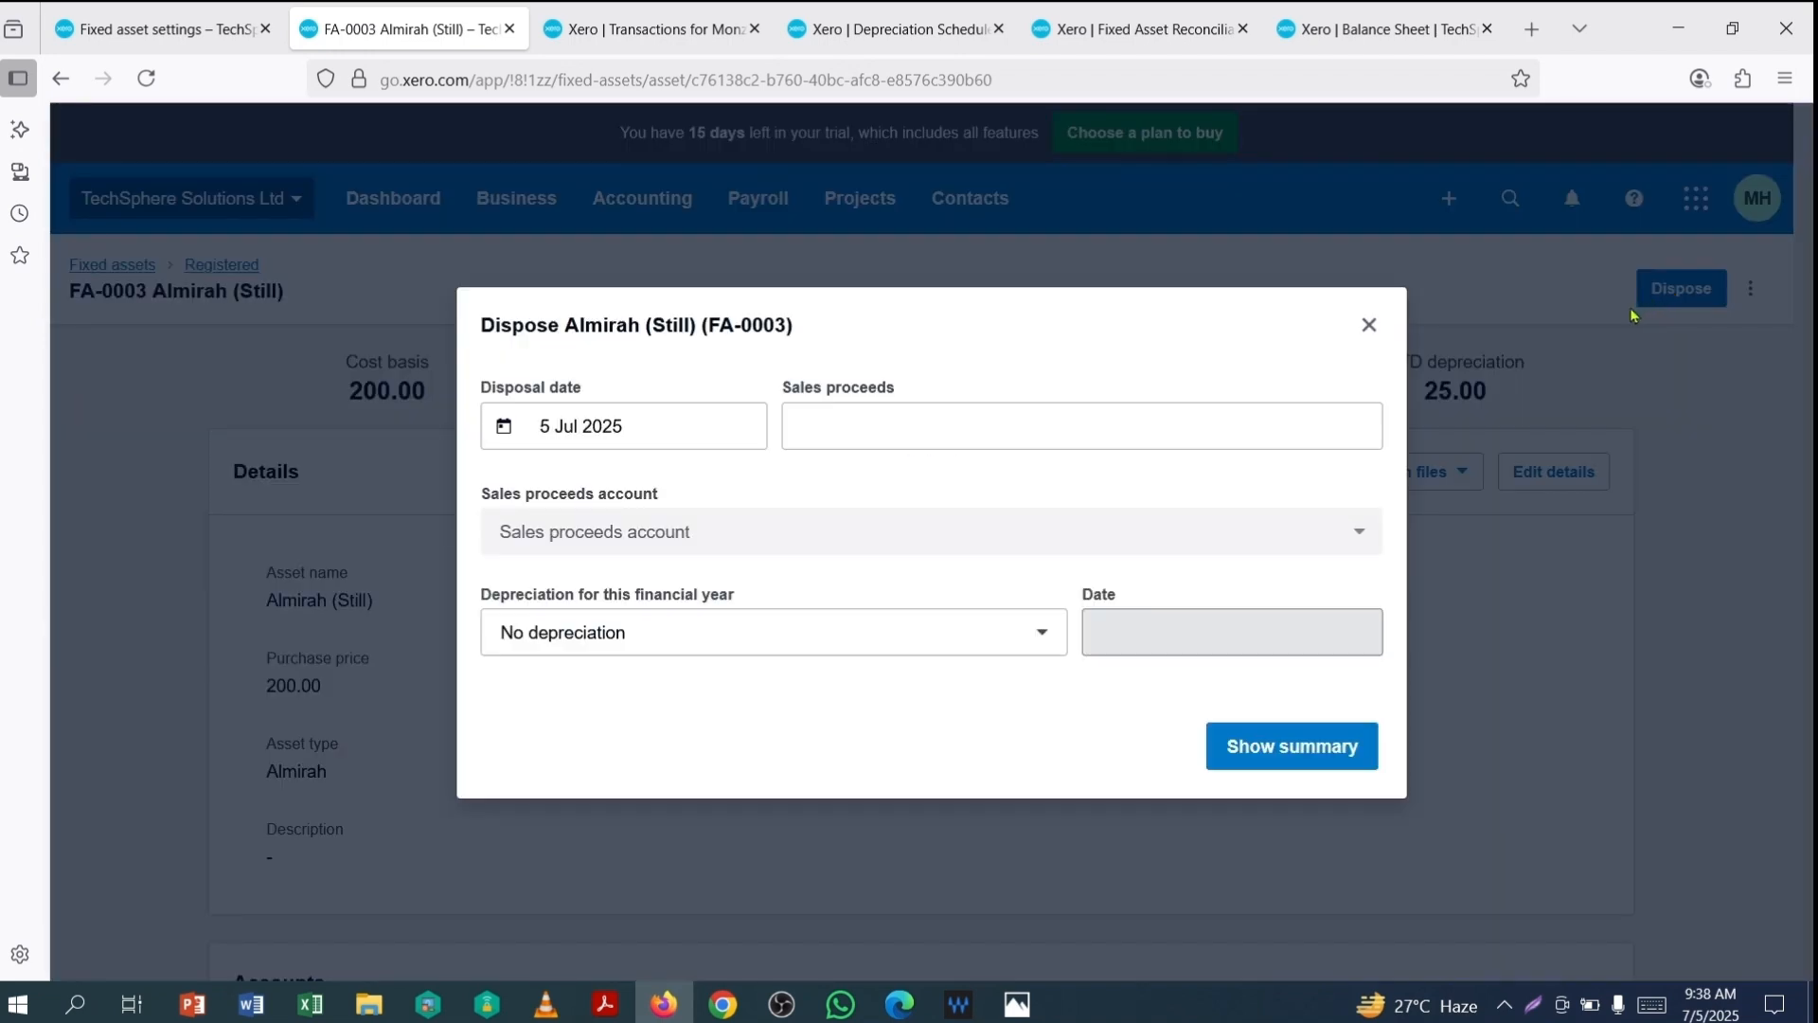
click(718, 431)
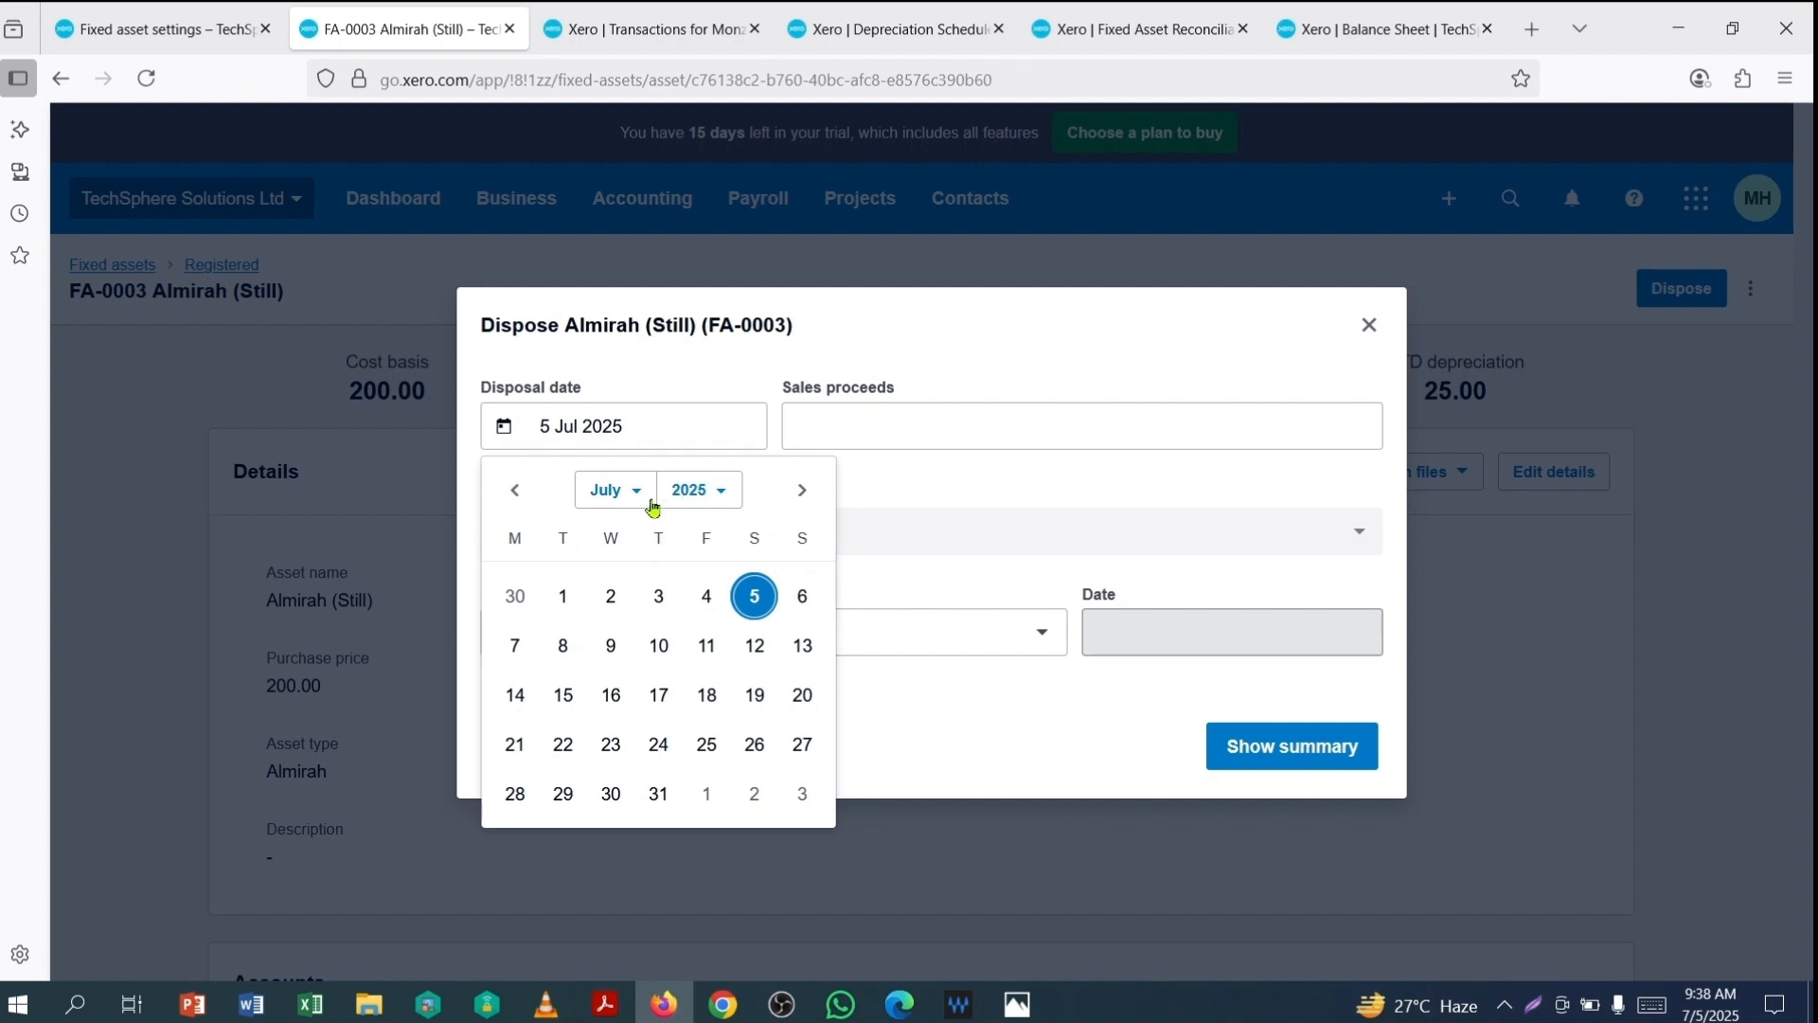
click(617, 492)
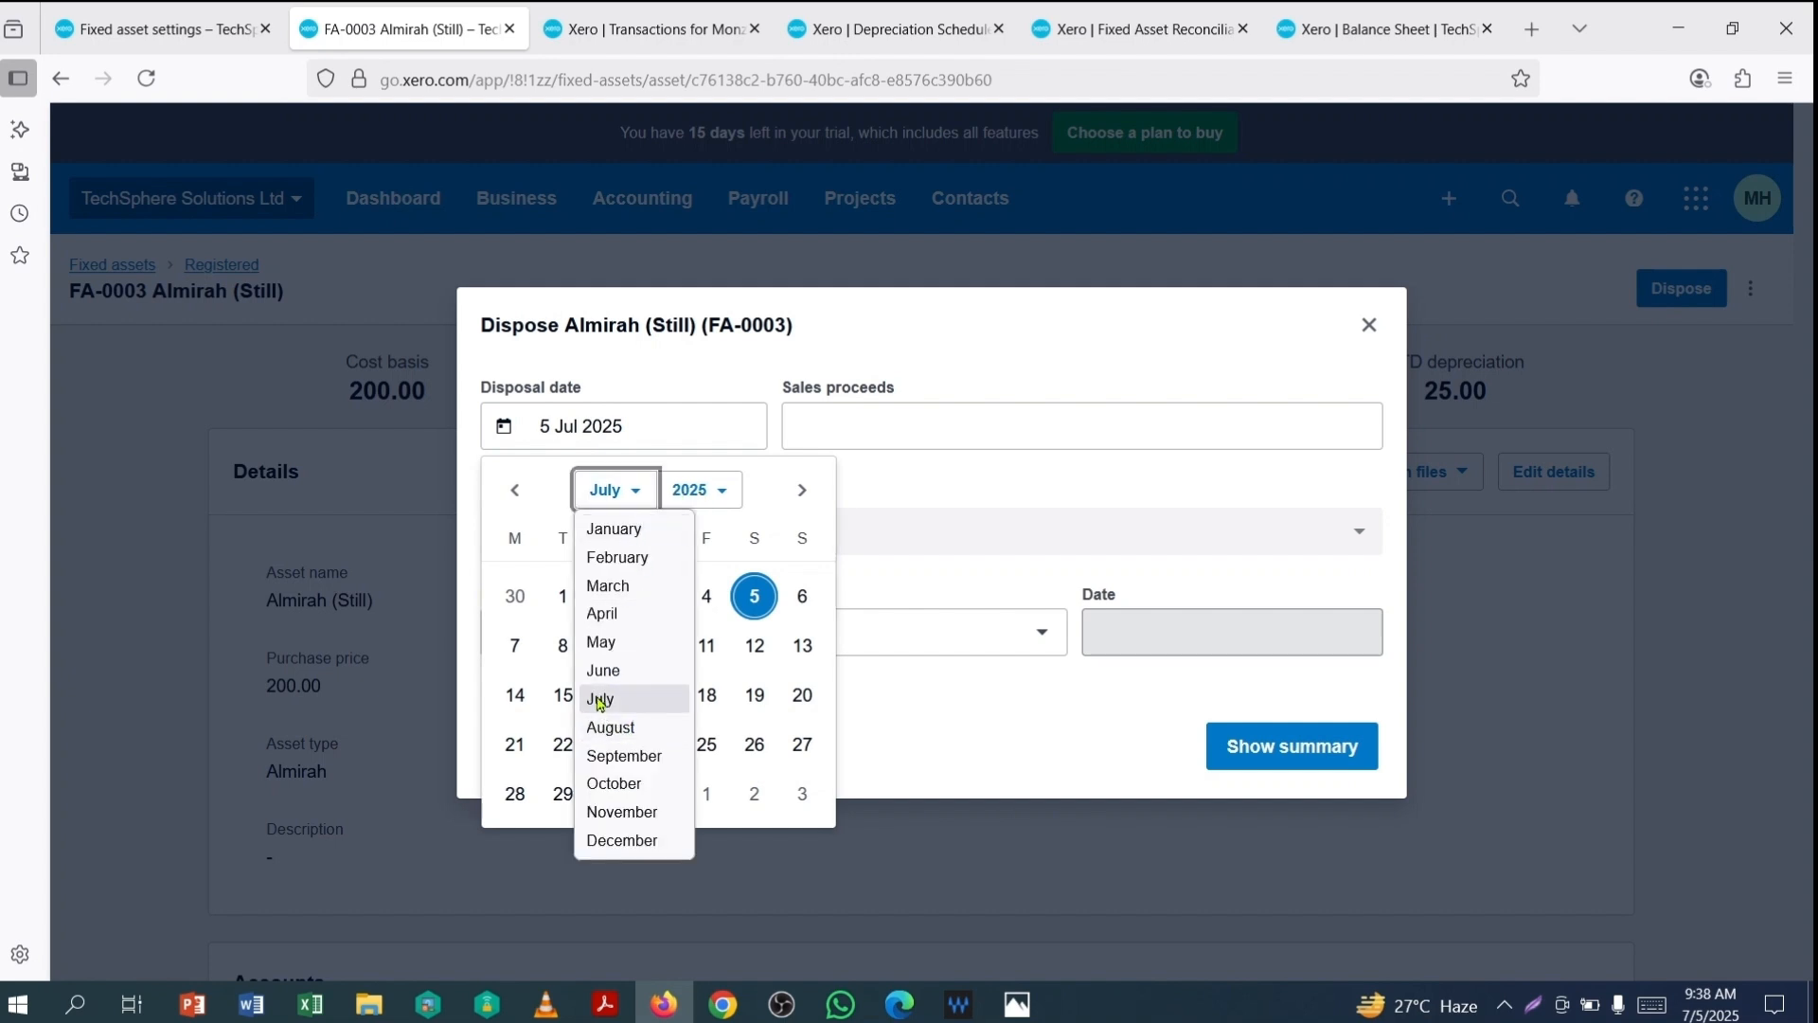
click(602, 671)
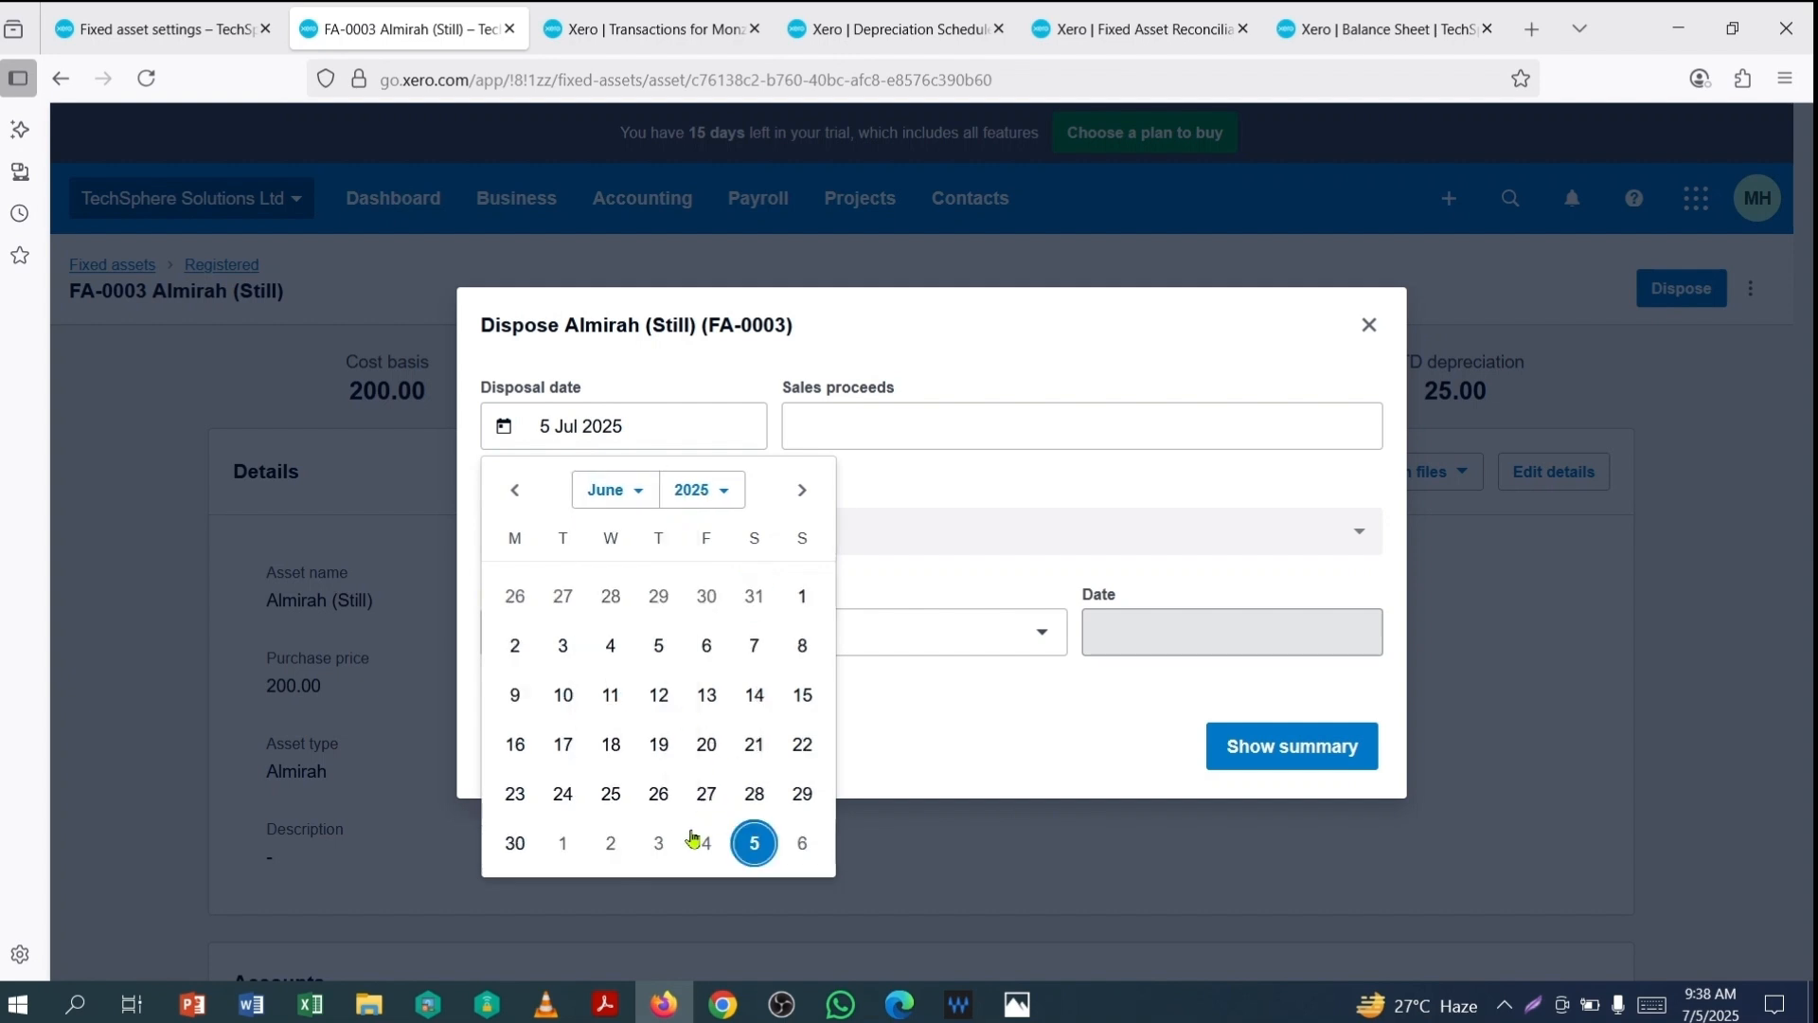
click(514, 845)
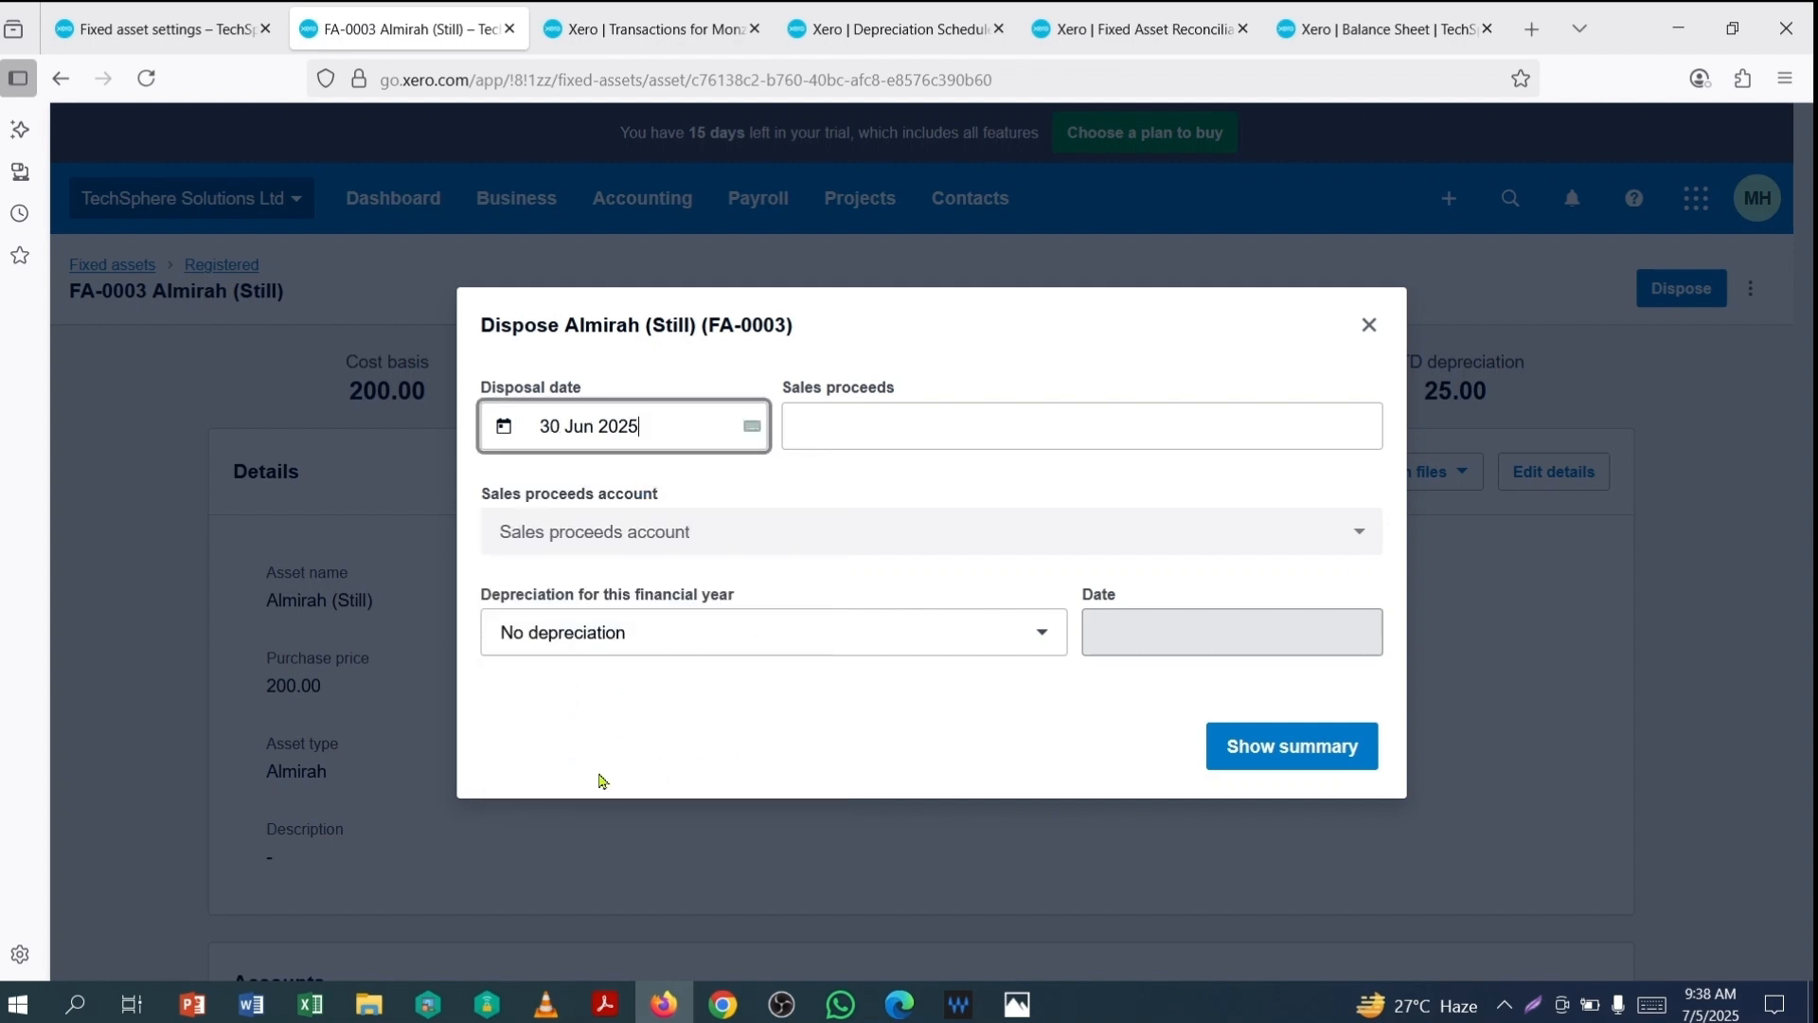
Step: Set the Almirah's sales proceeds to 160 and the sales proceeds account to 210 - Capital gain on disposal of fixed asset
click(945, 426)
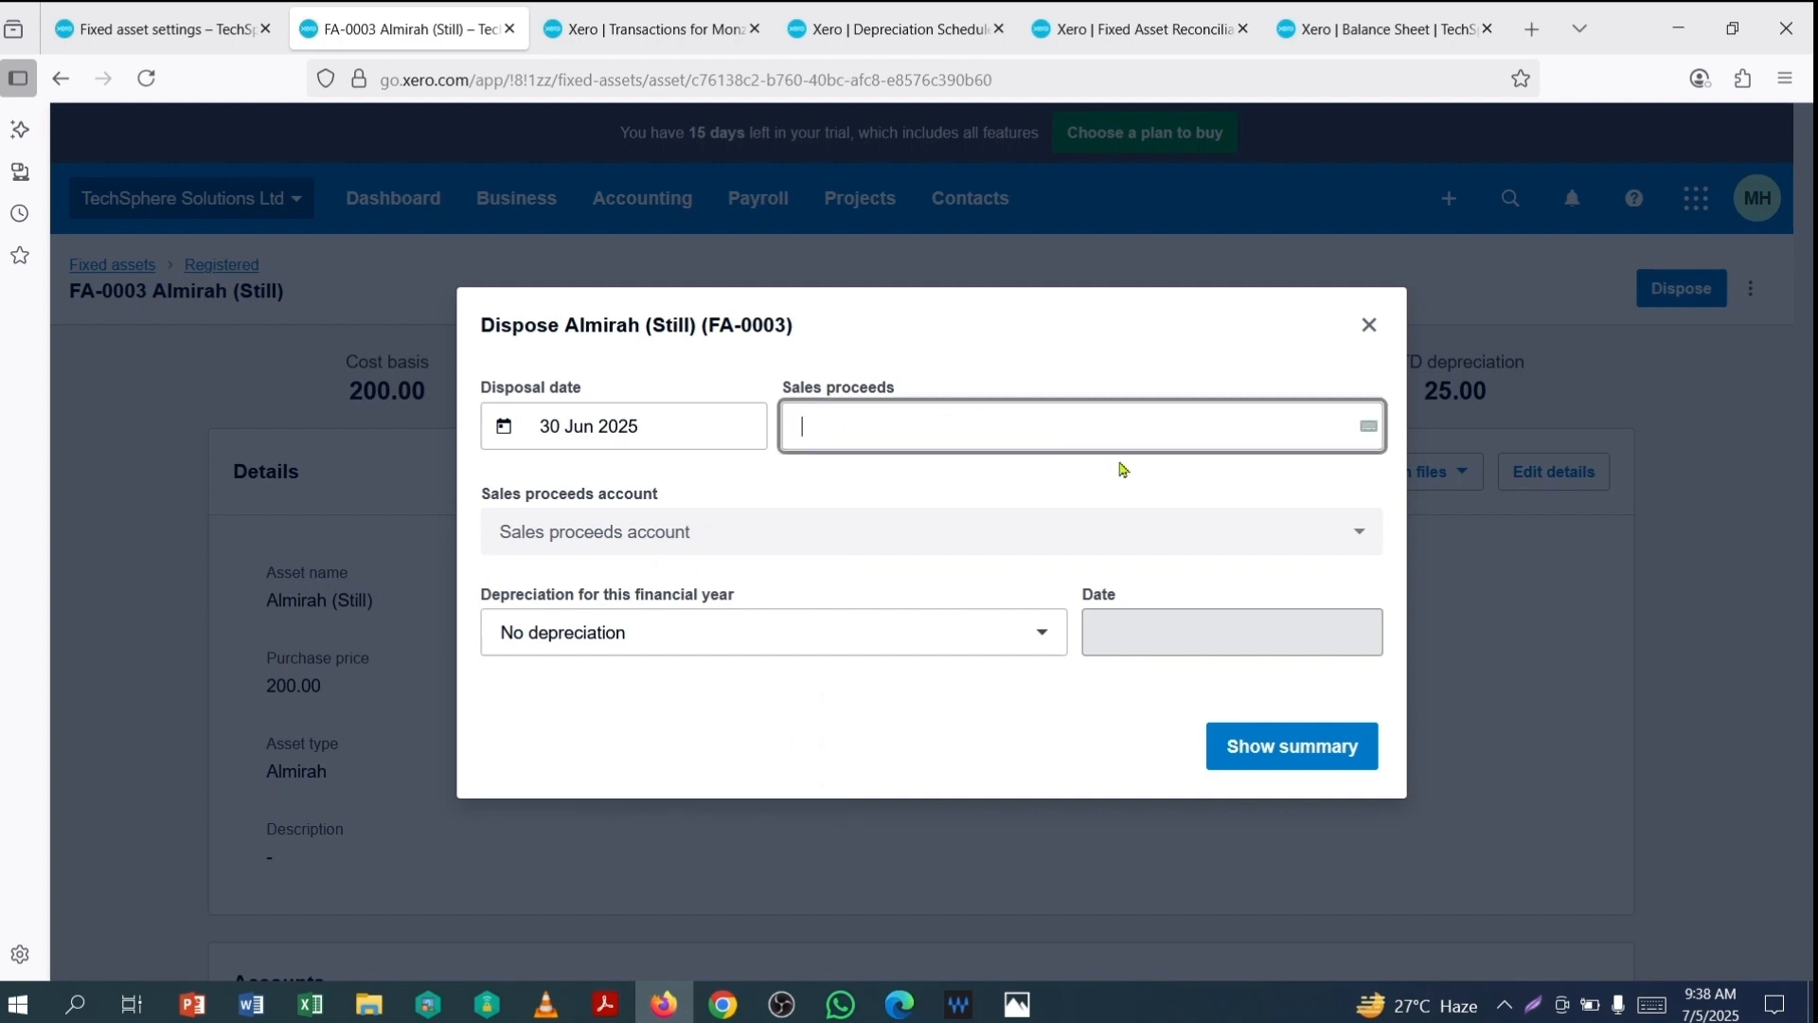
text(160)
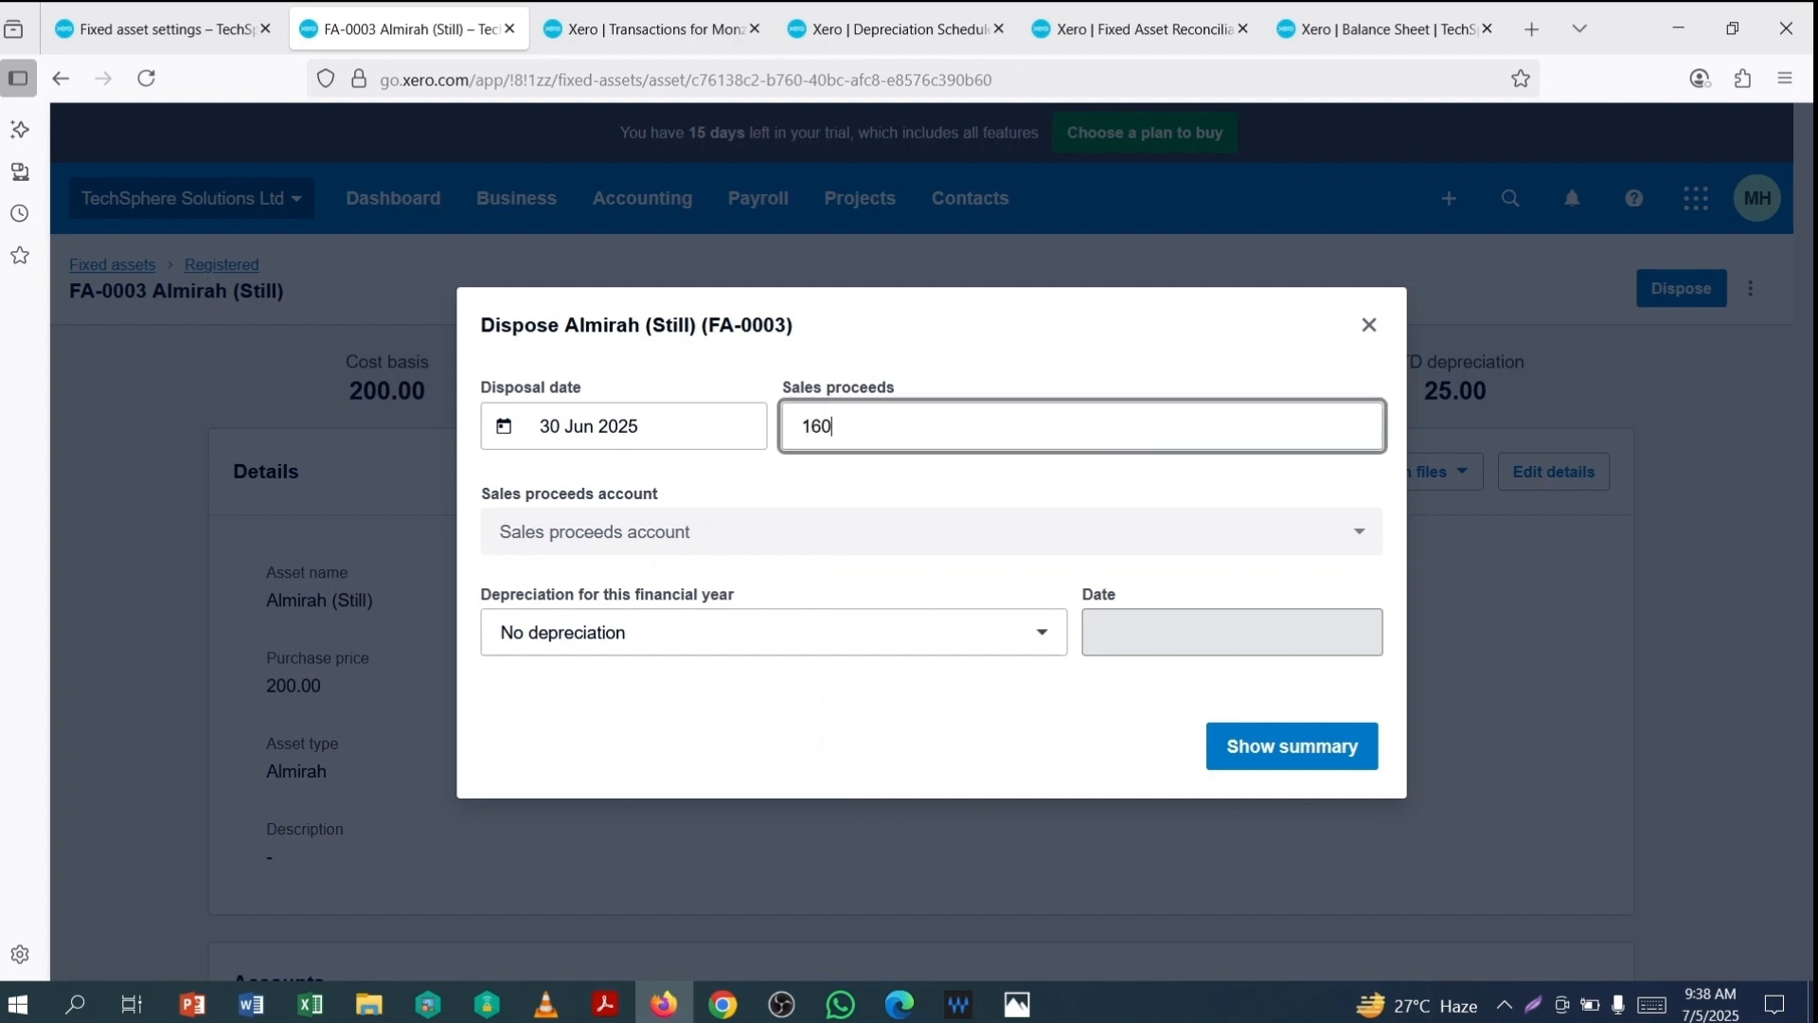
click(735, 541)
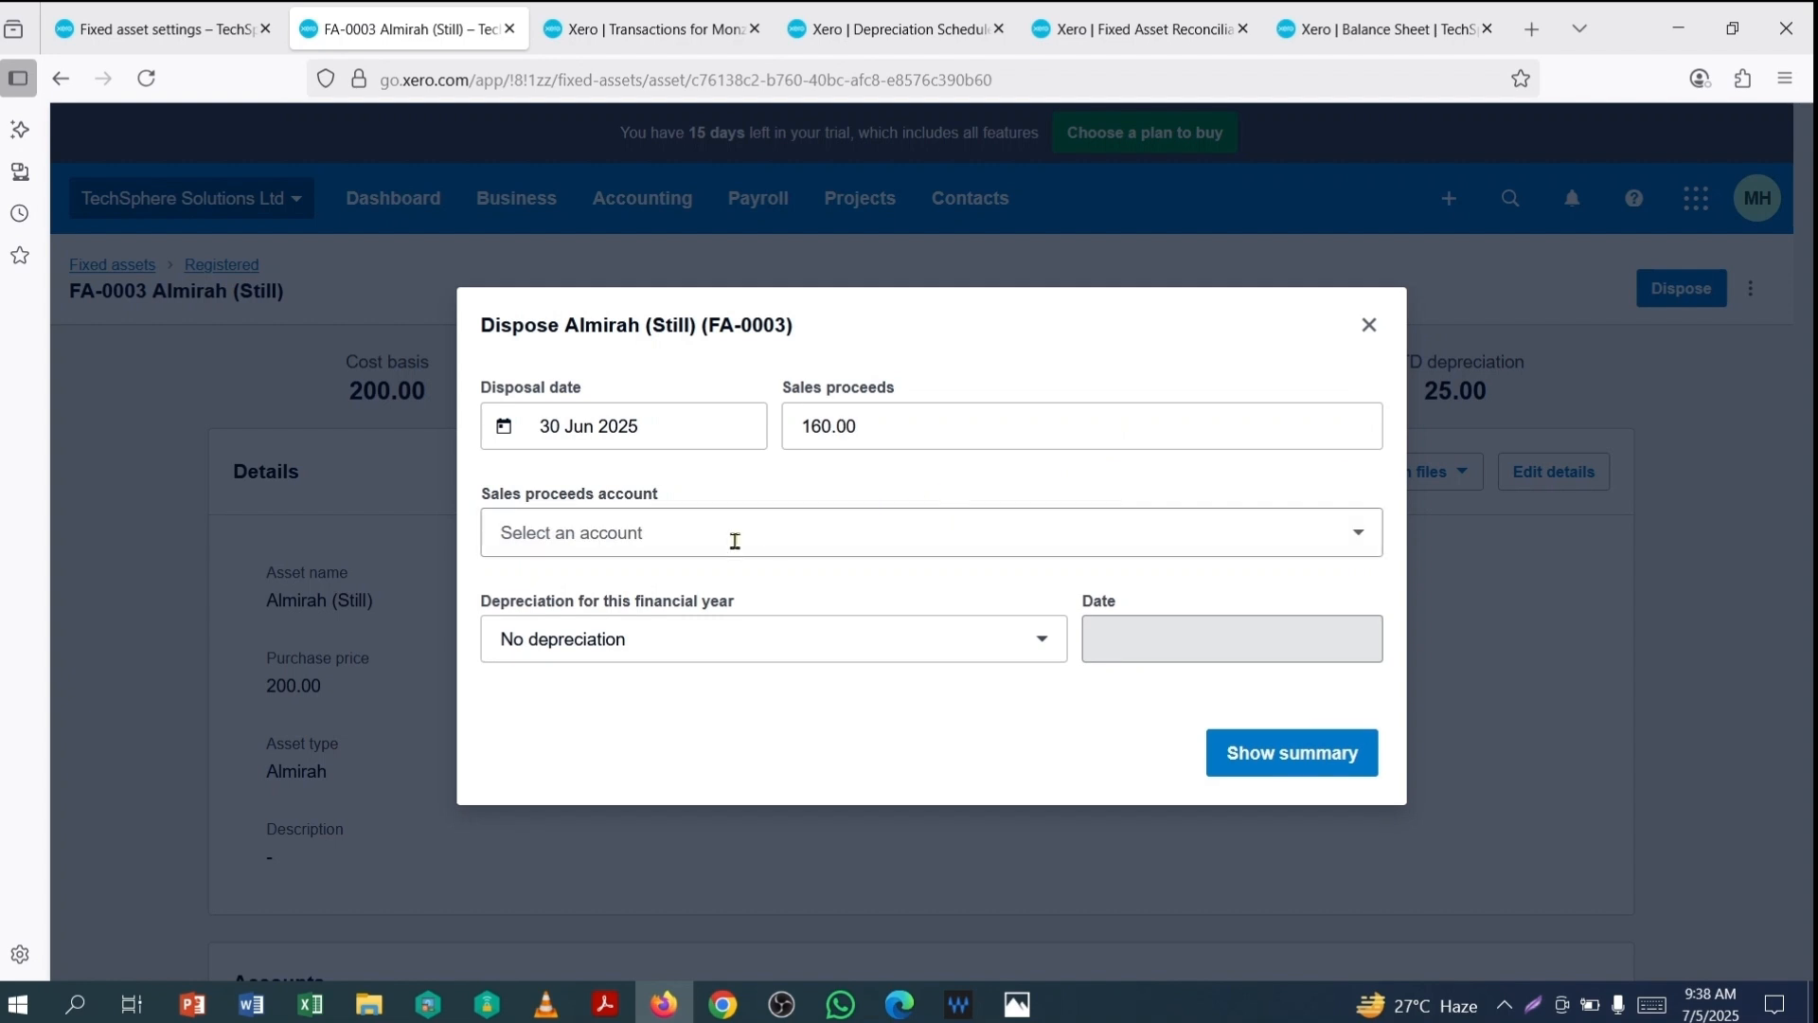
click(699, 554)
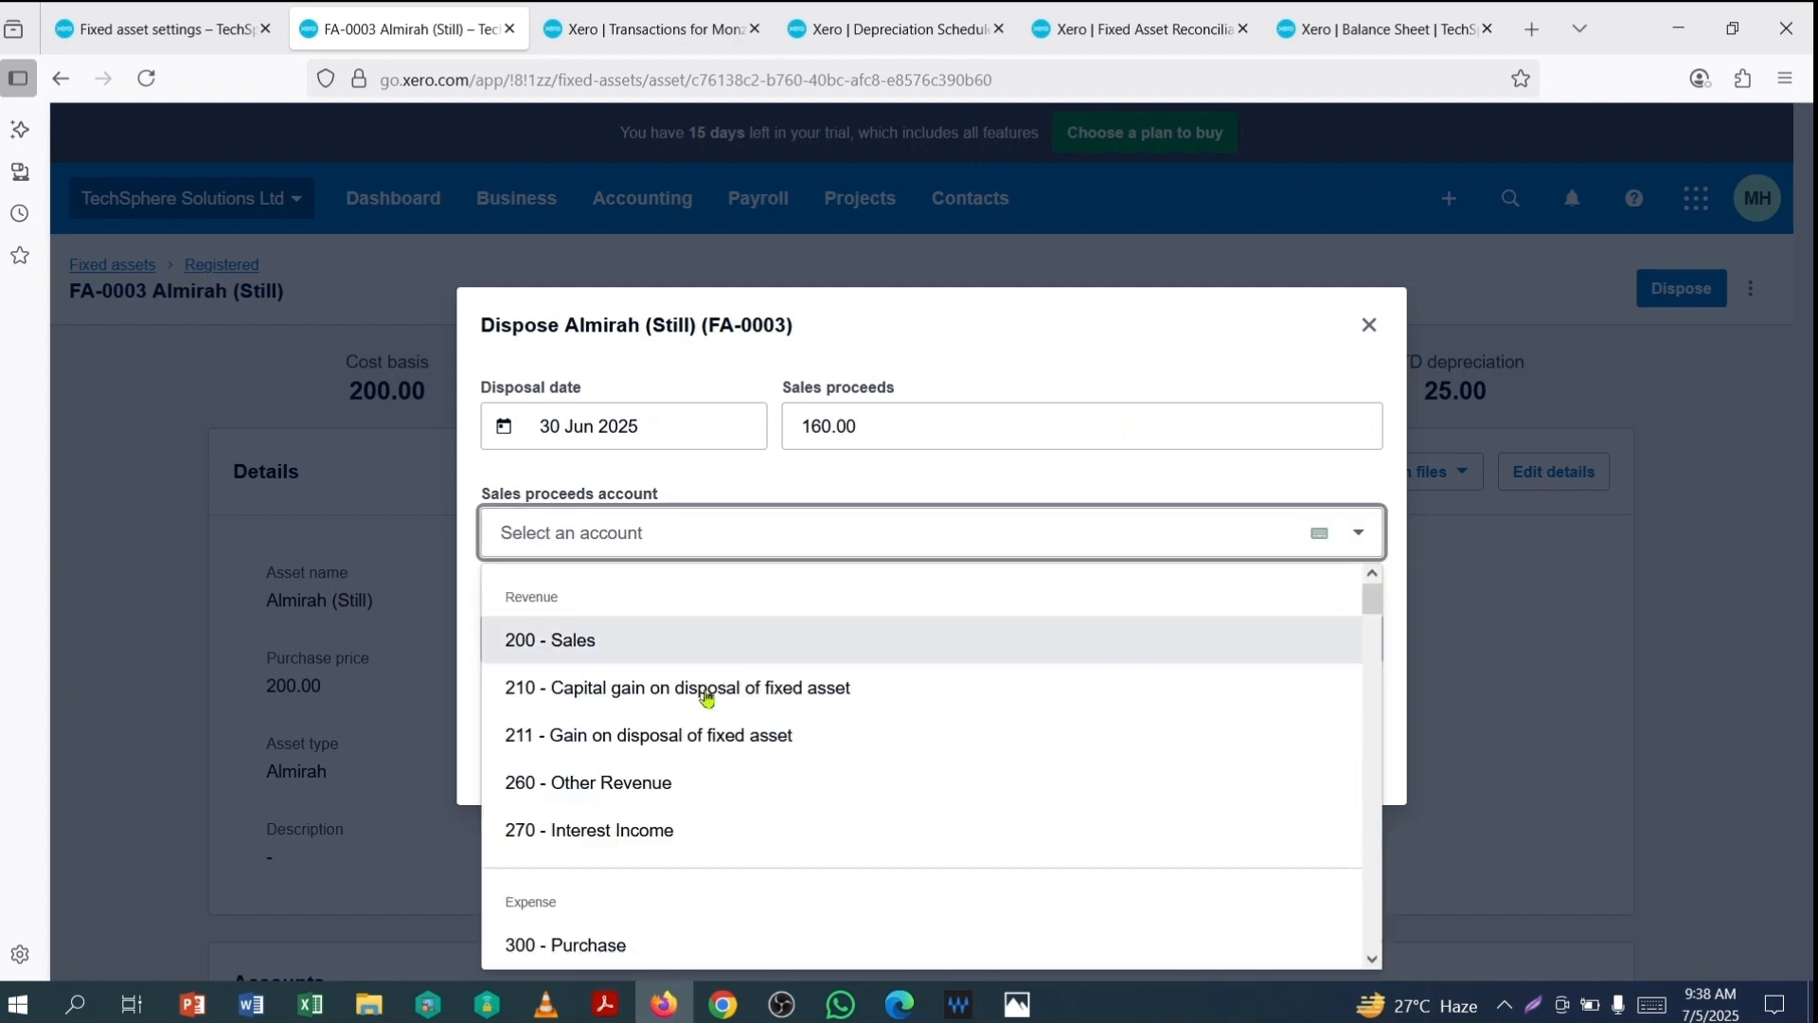
click(662, 691)
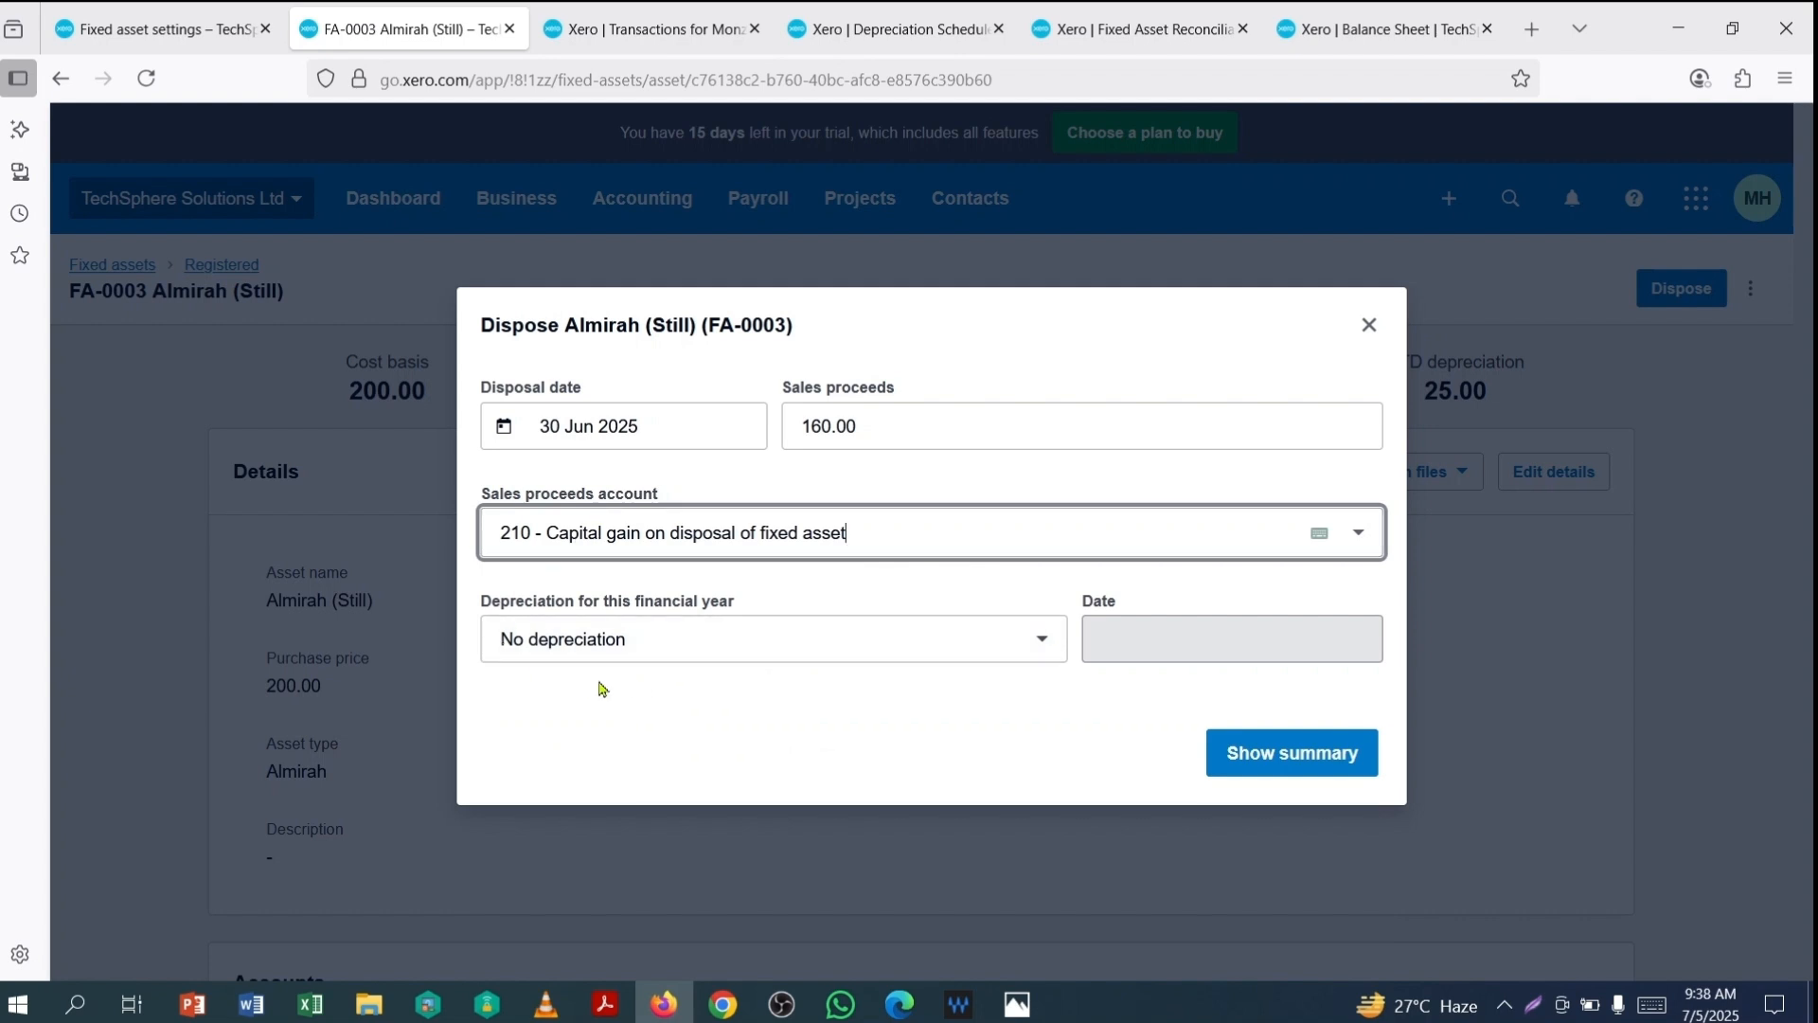
Step: Set the Almirah's depreciation for this financial year to all depreciation up to and including 5 Jul 2025 and show the disposal summary
click(771, 643)
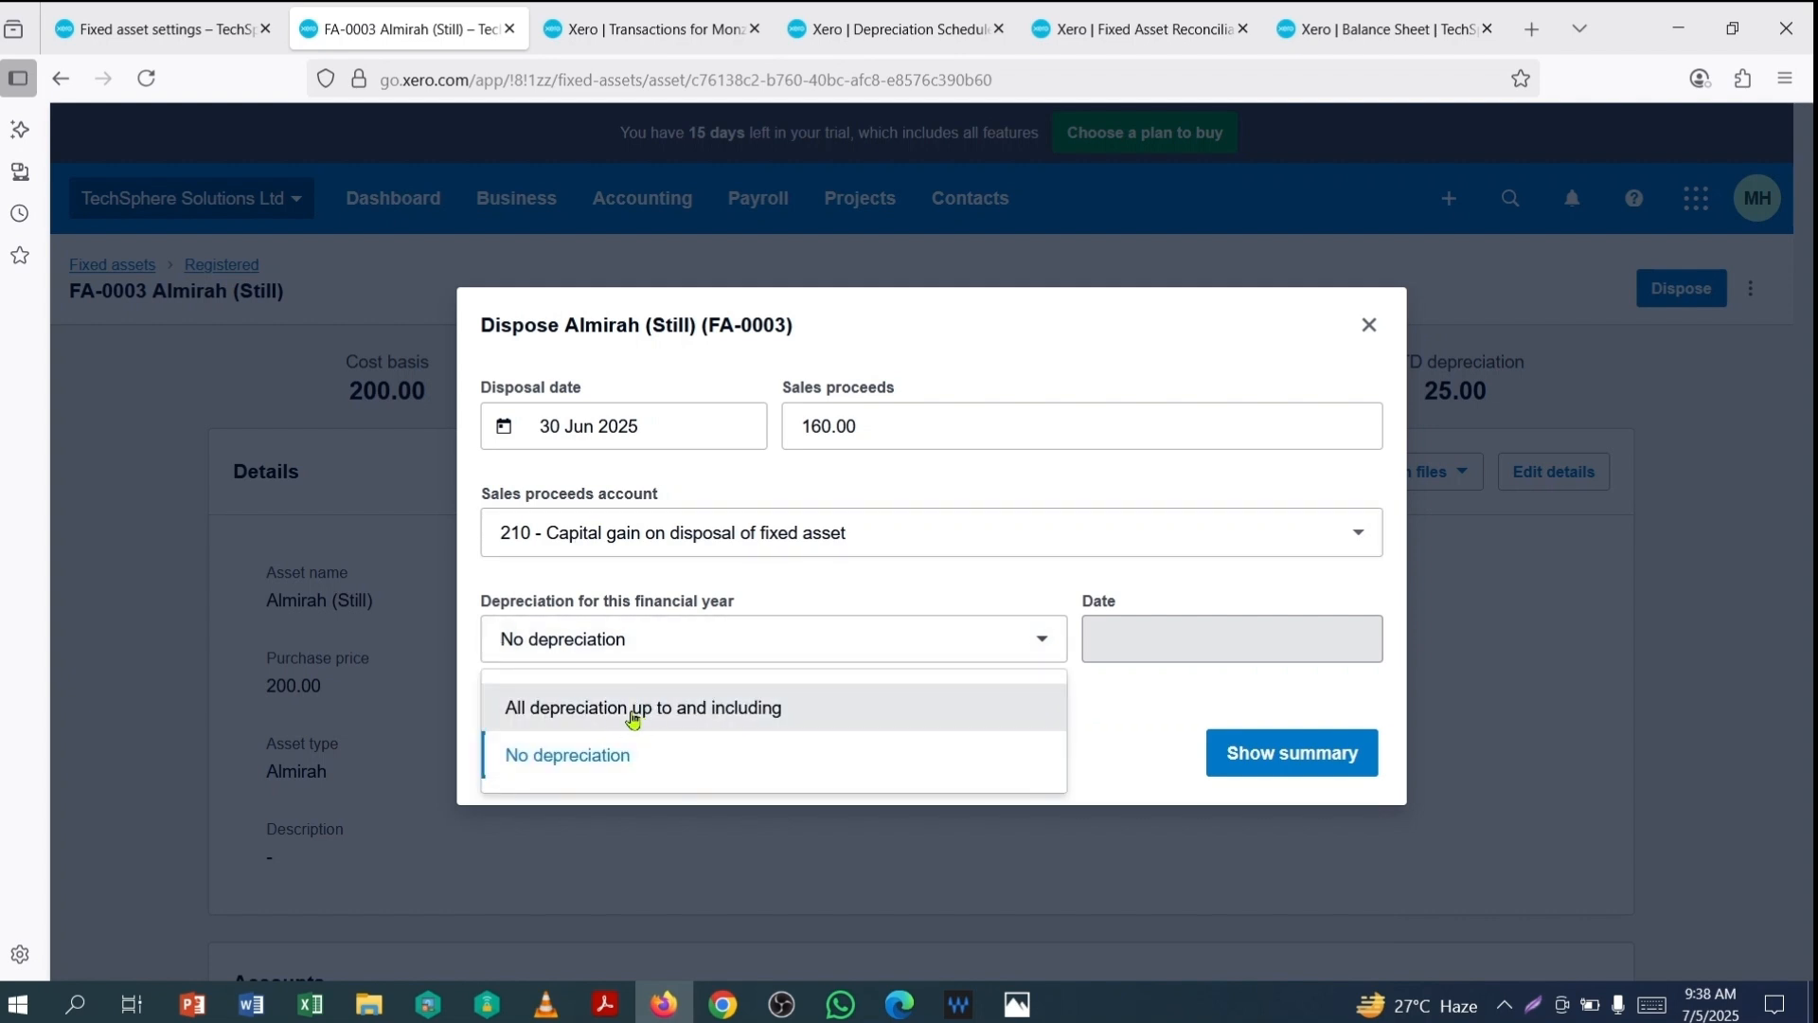
click(632, 720)
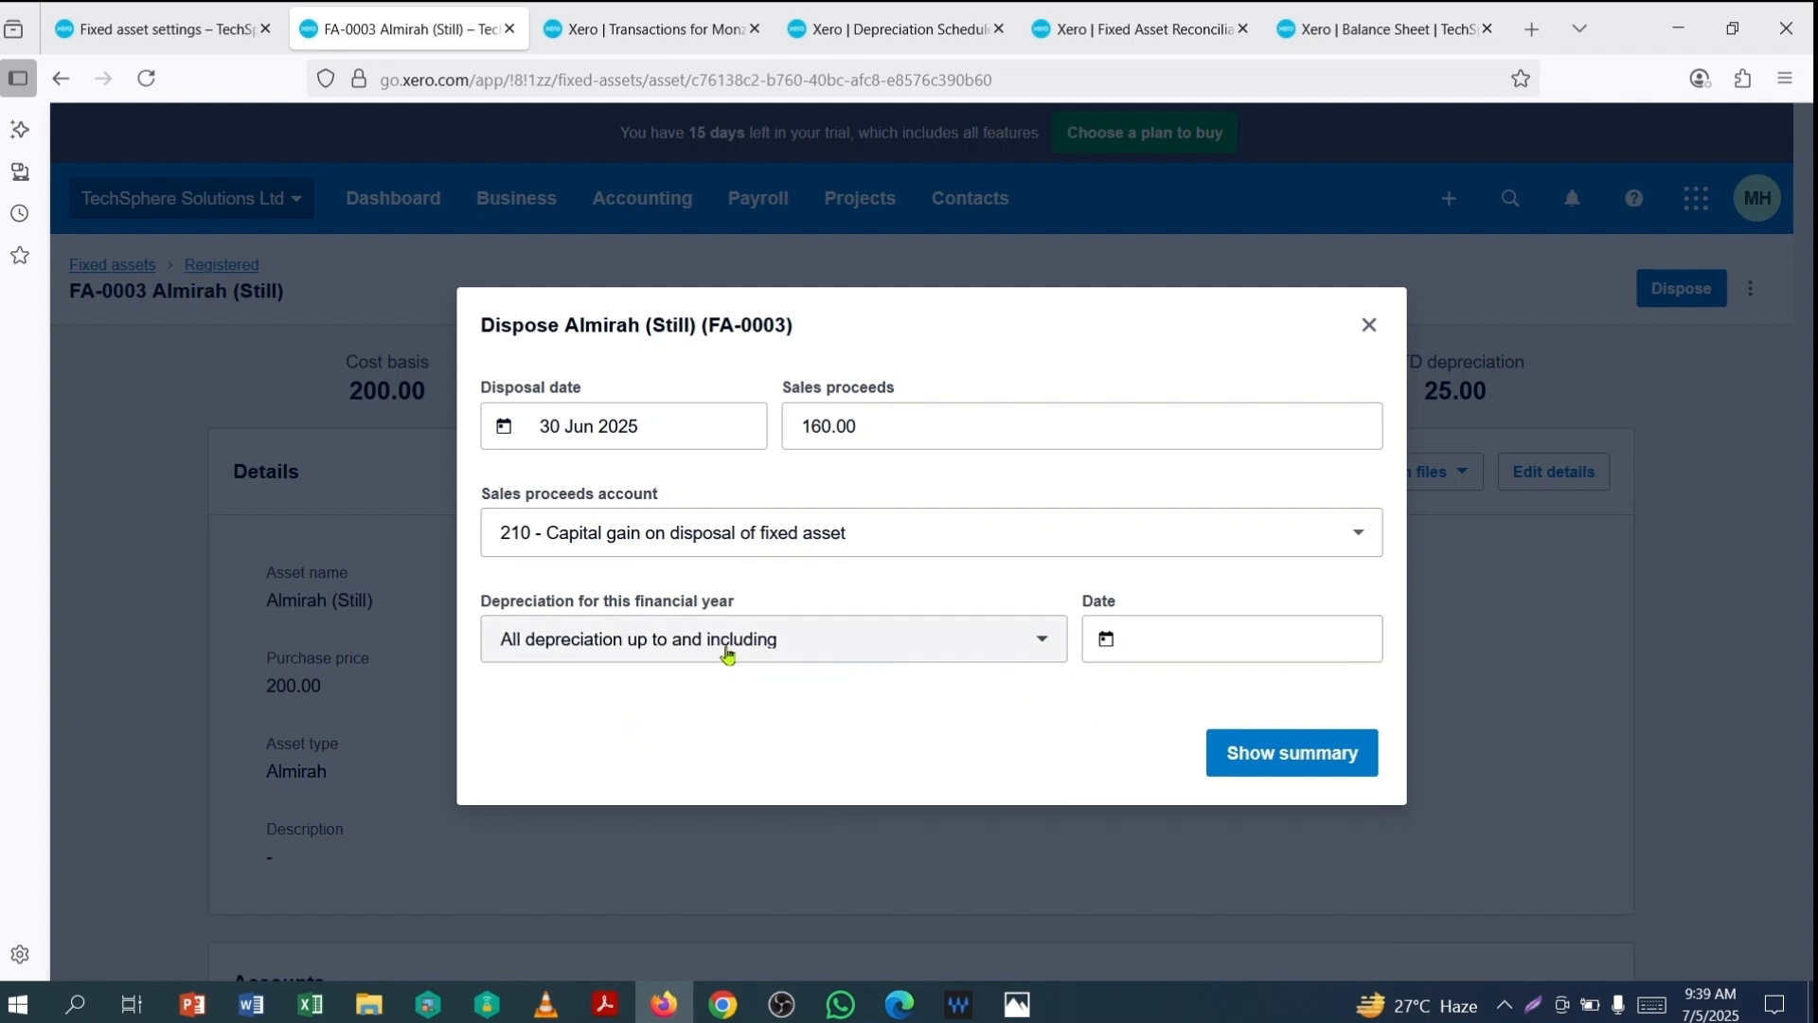
click(1235, 644)
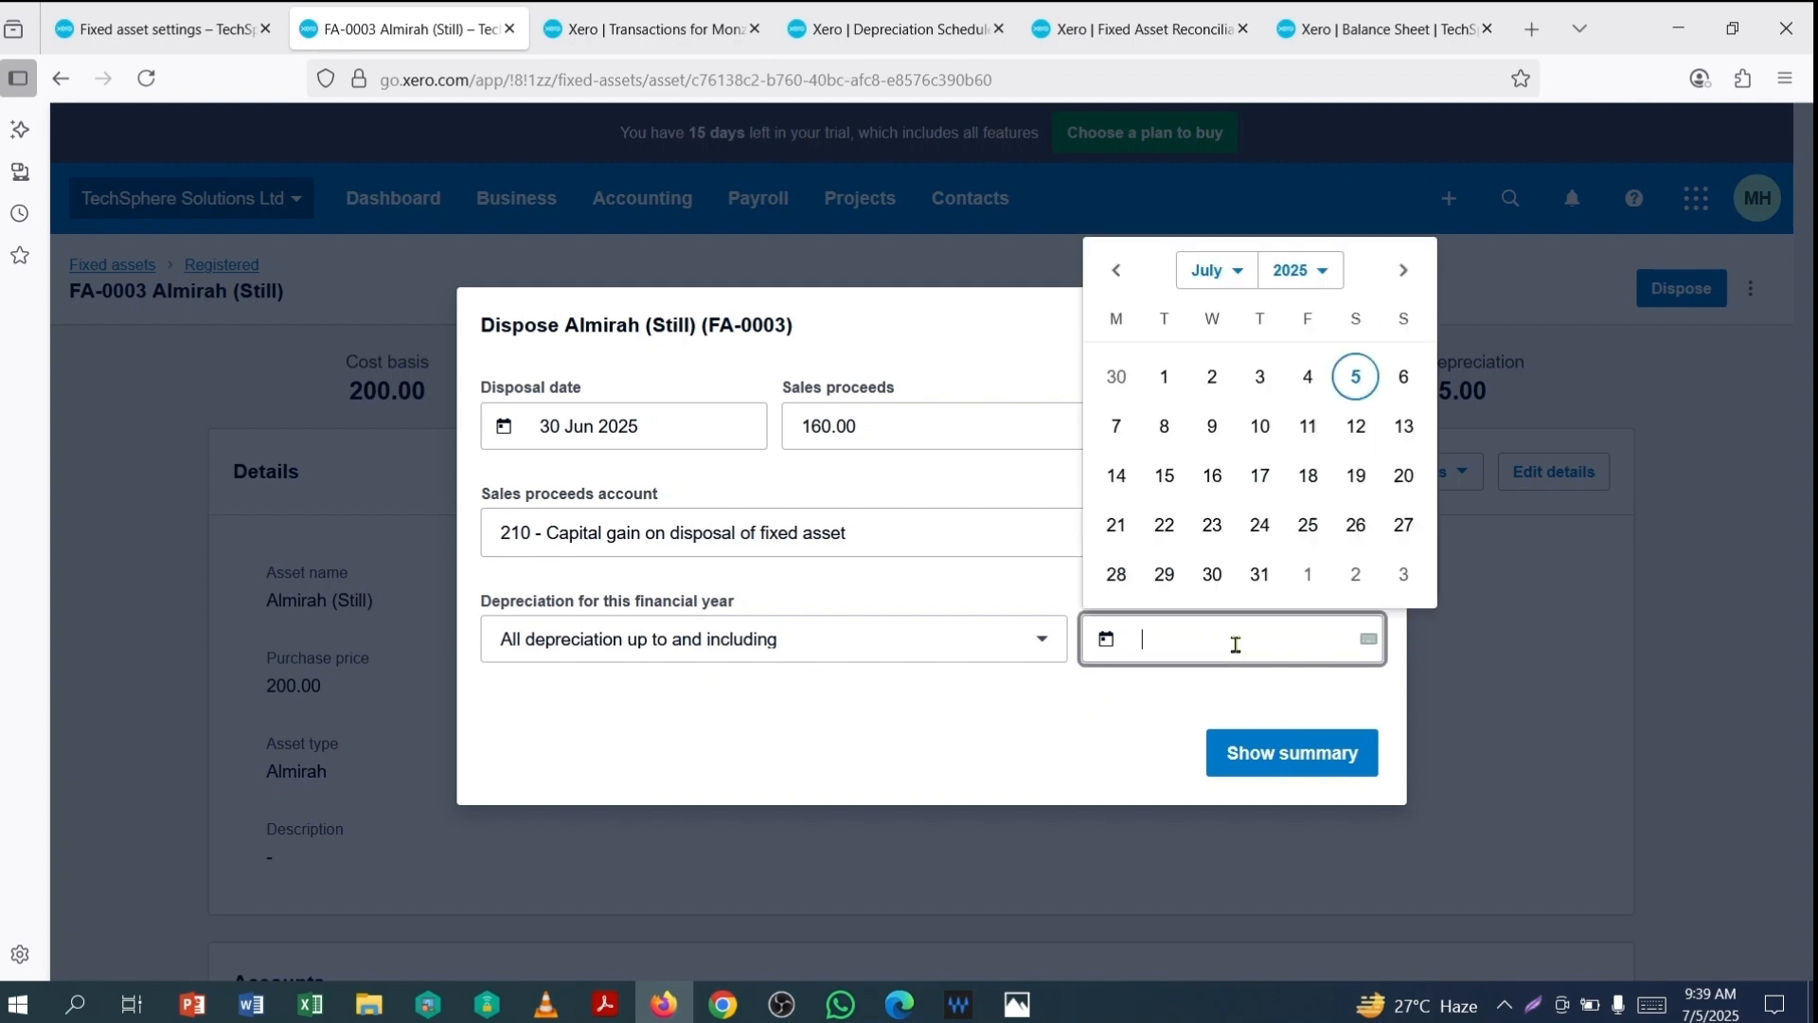
click(1353, 383)
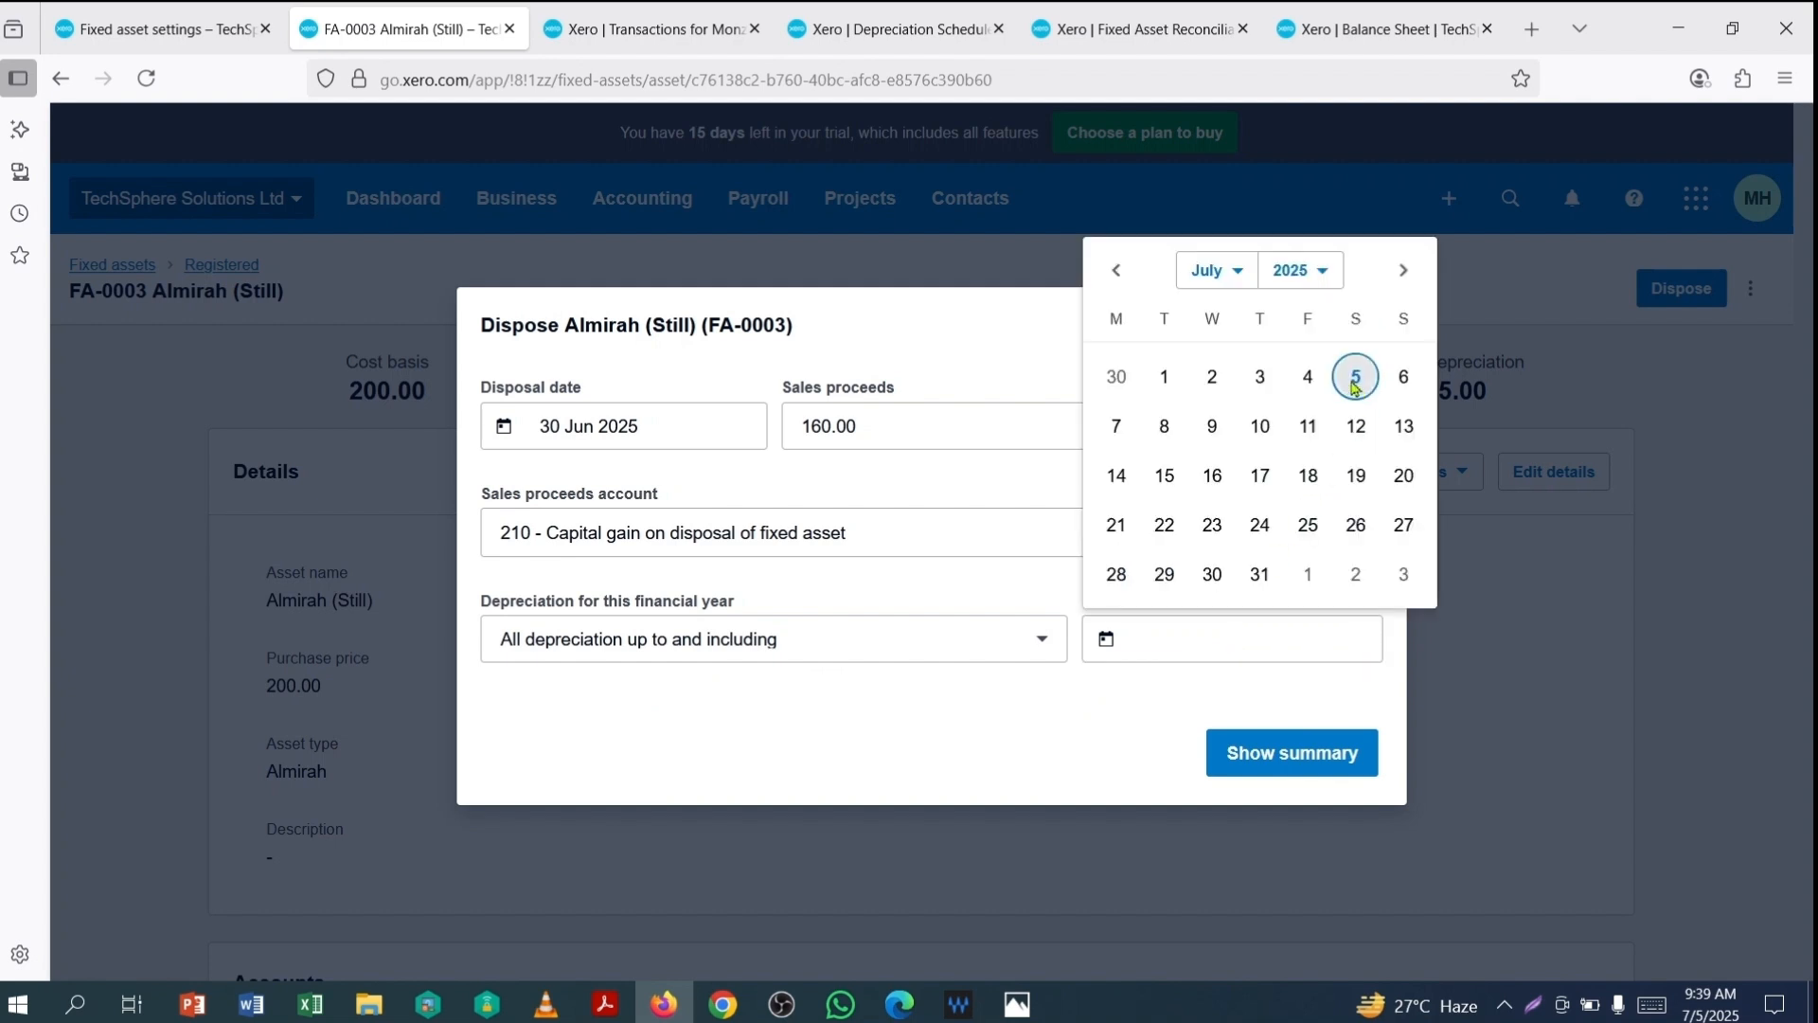
click(1102, 747)
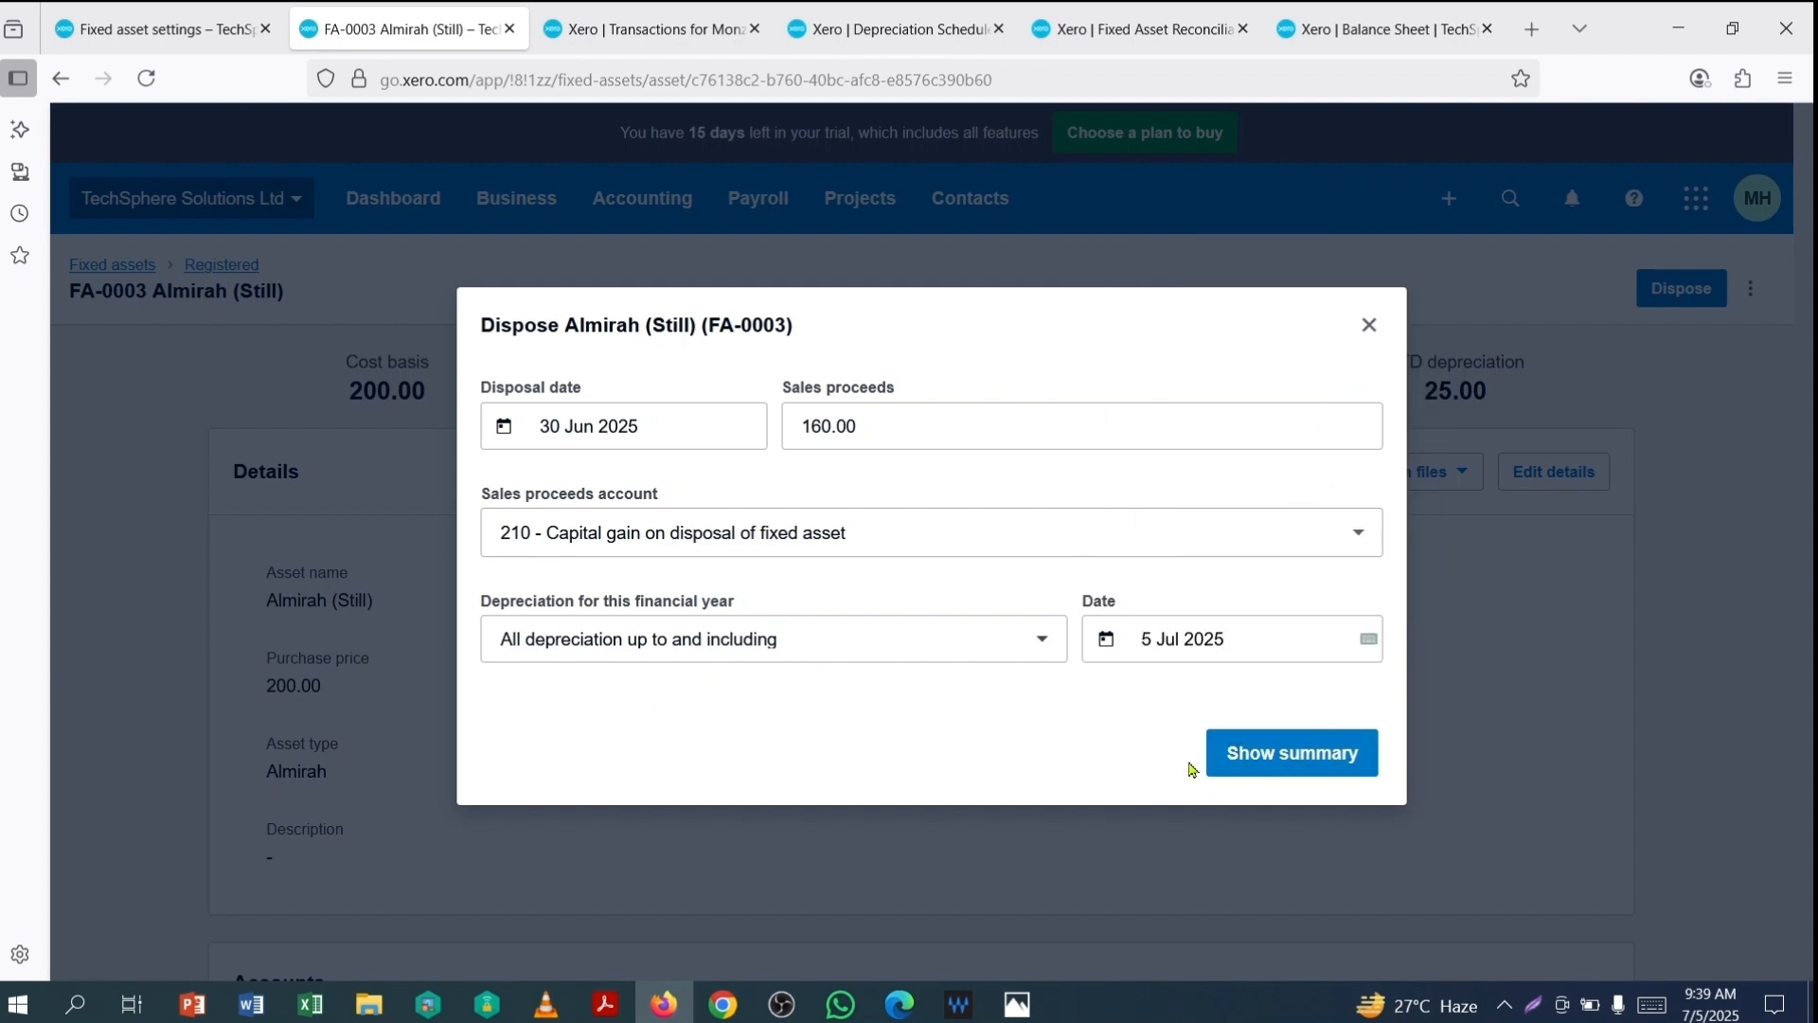
click(1270, 765)
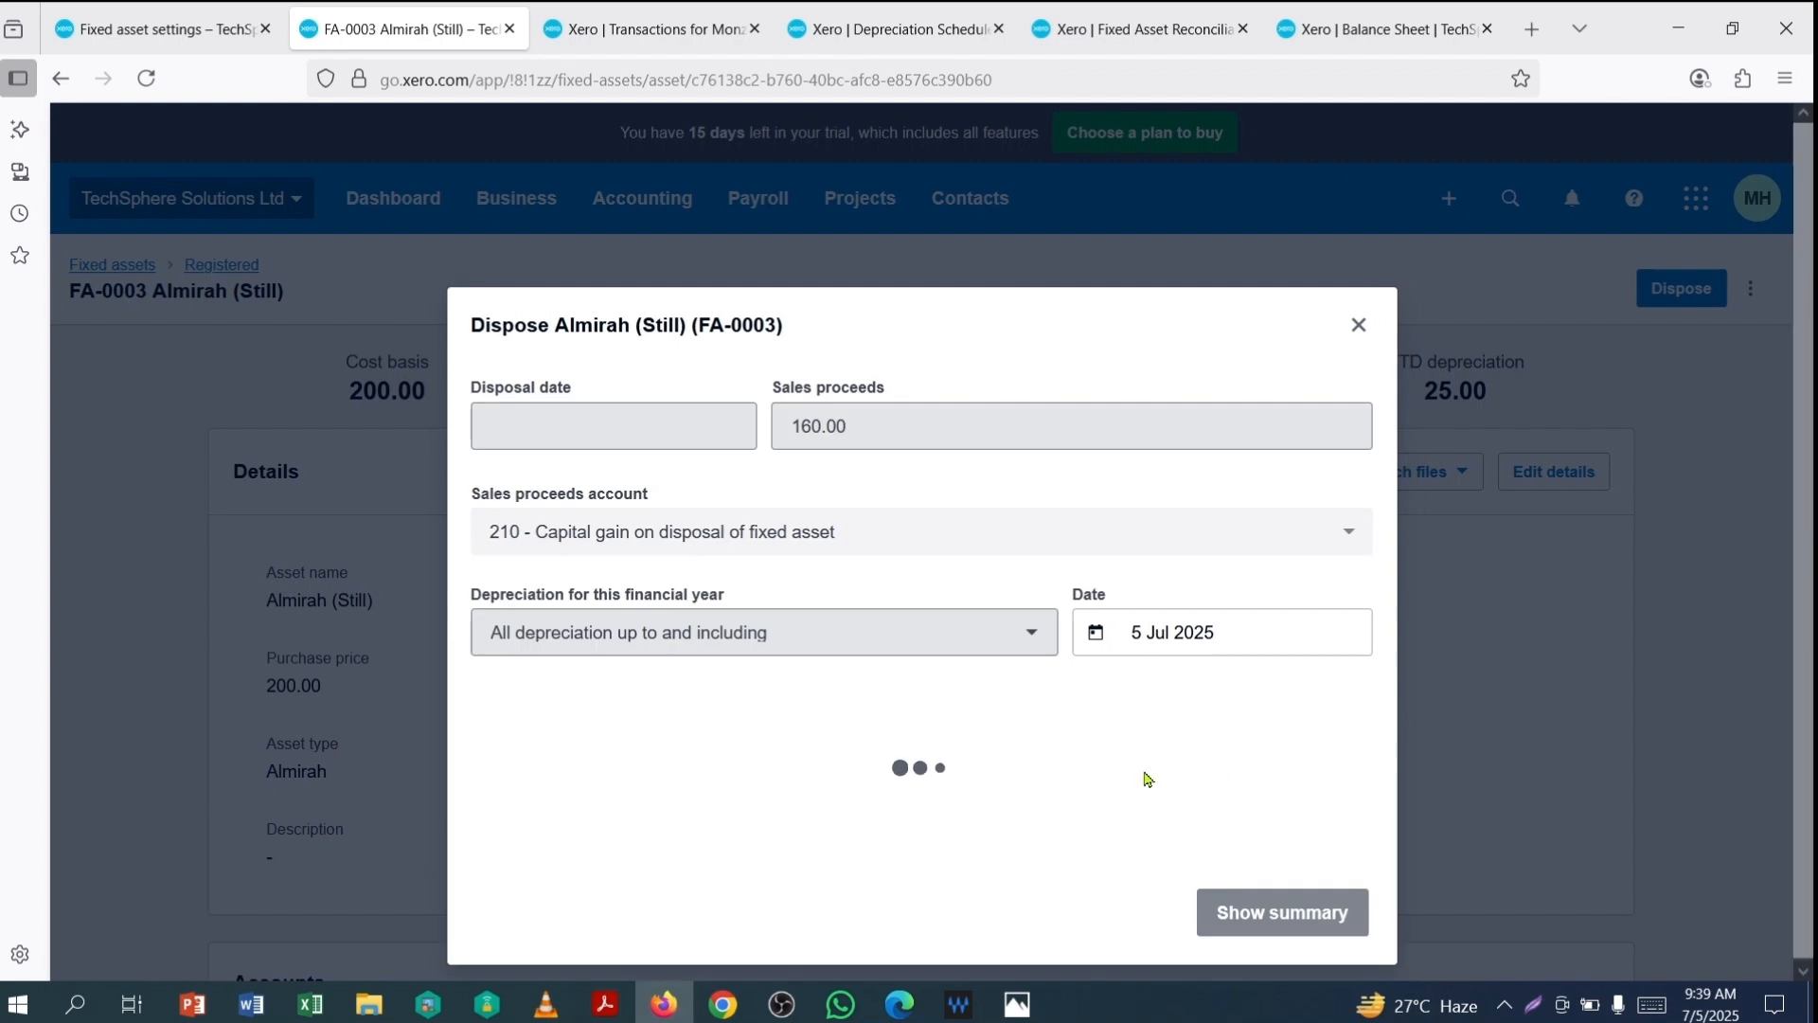
scroll(1318, 611, down, 1)
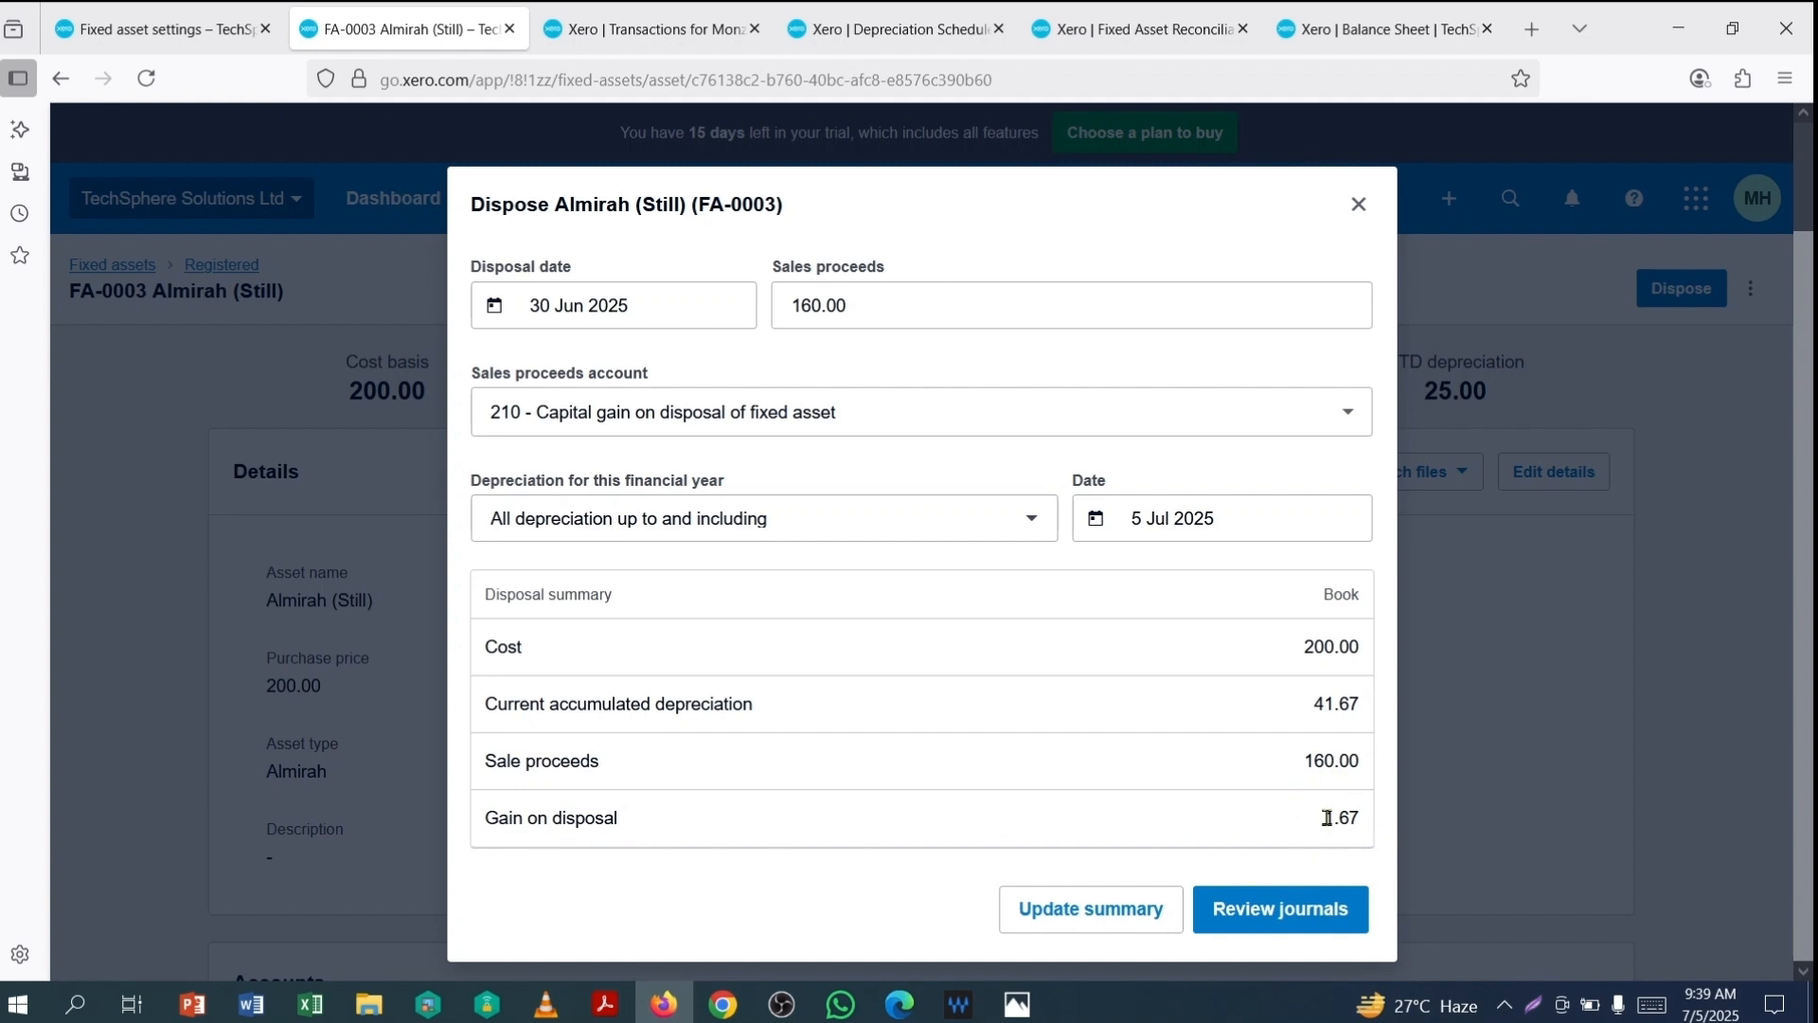
Step: Review the Almirah's disposal journal, post it and dismiss the notification
click(1269, 909)
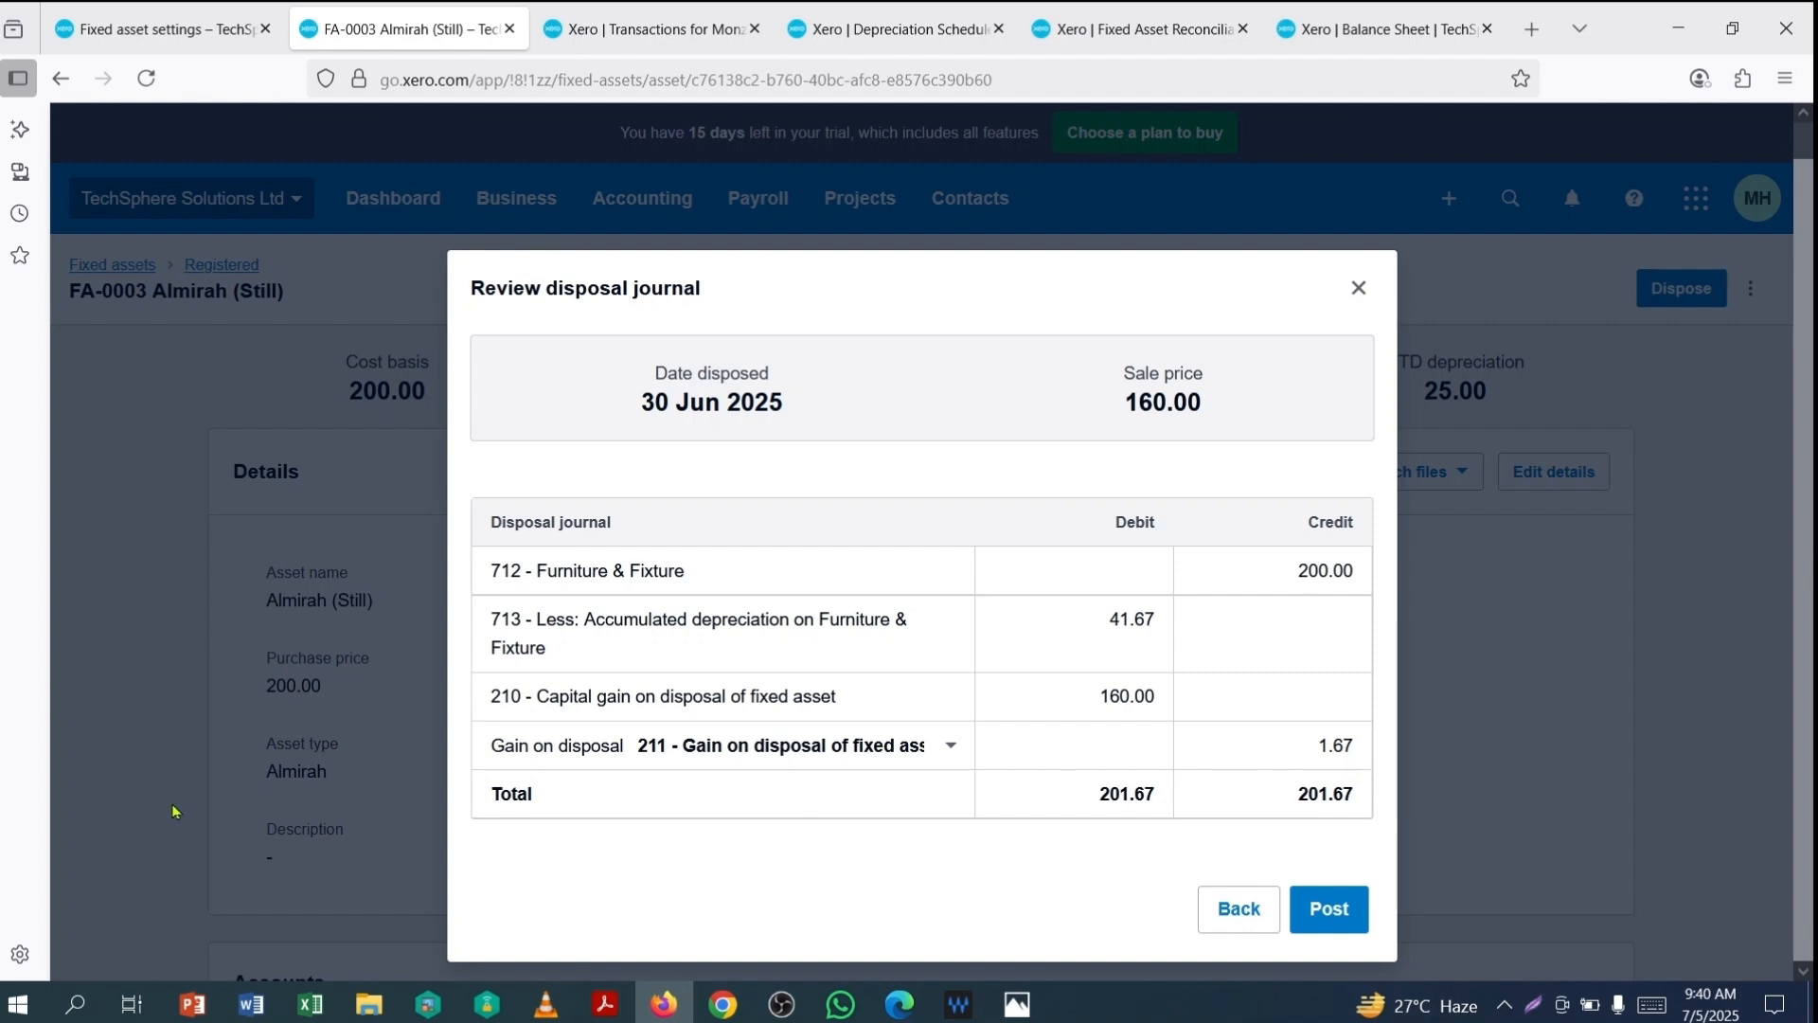
click(1325, 911)
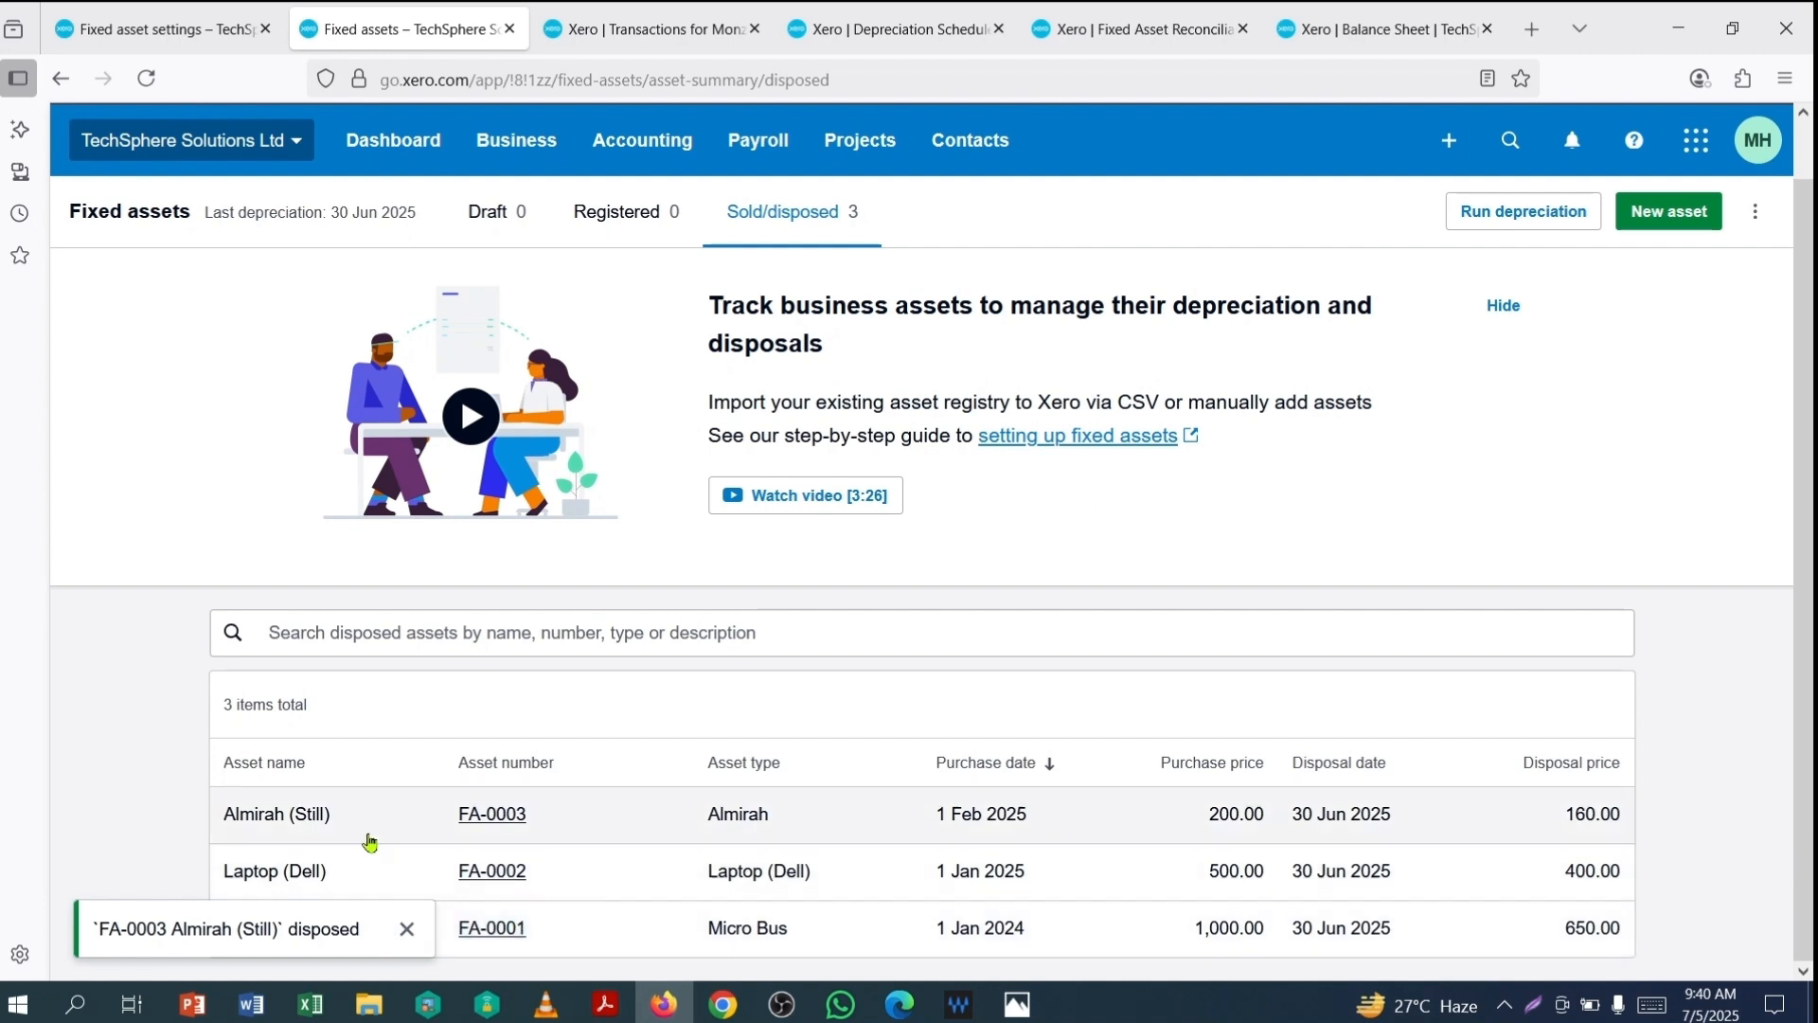
click(406, 929)
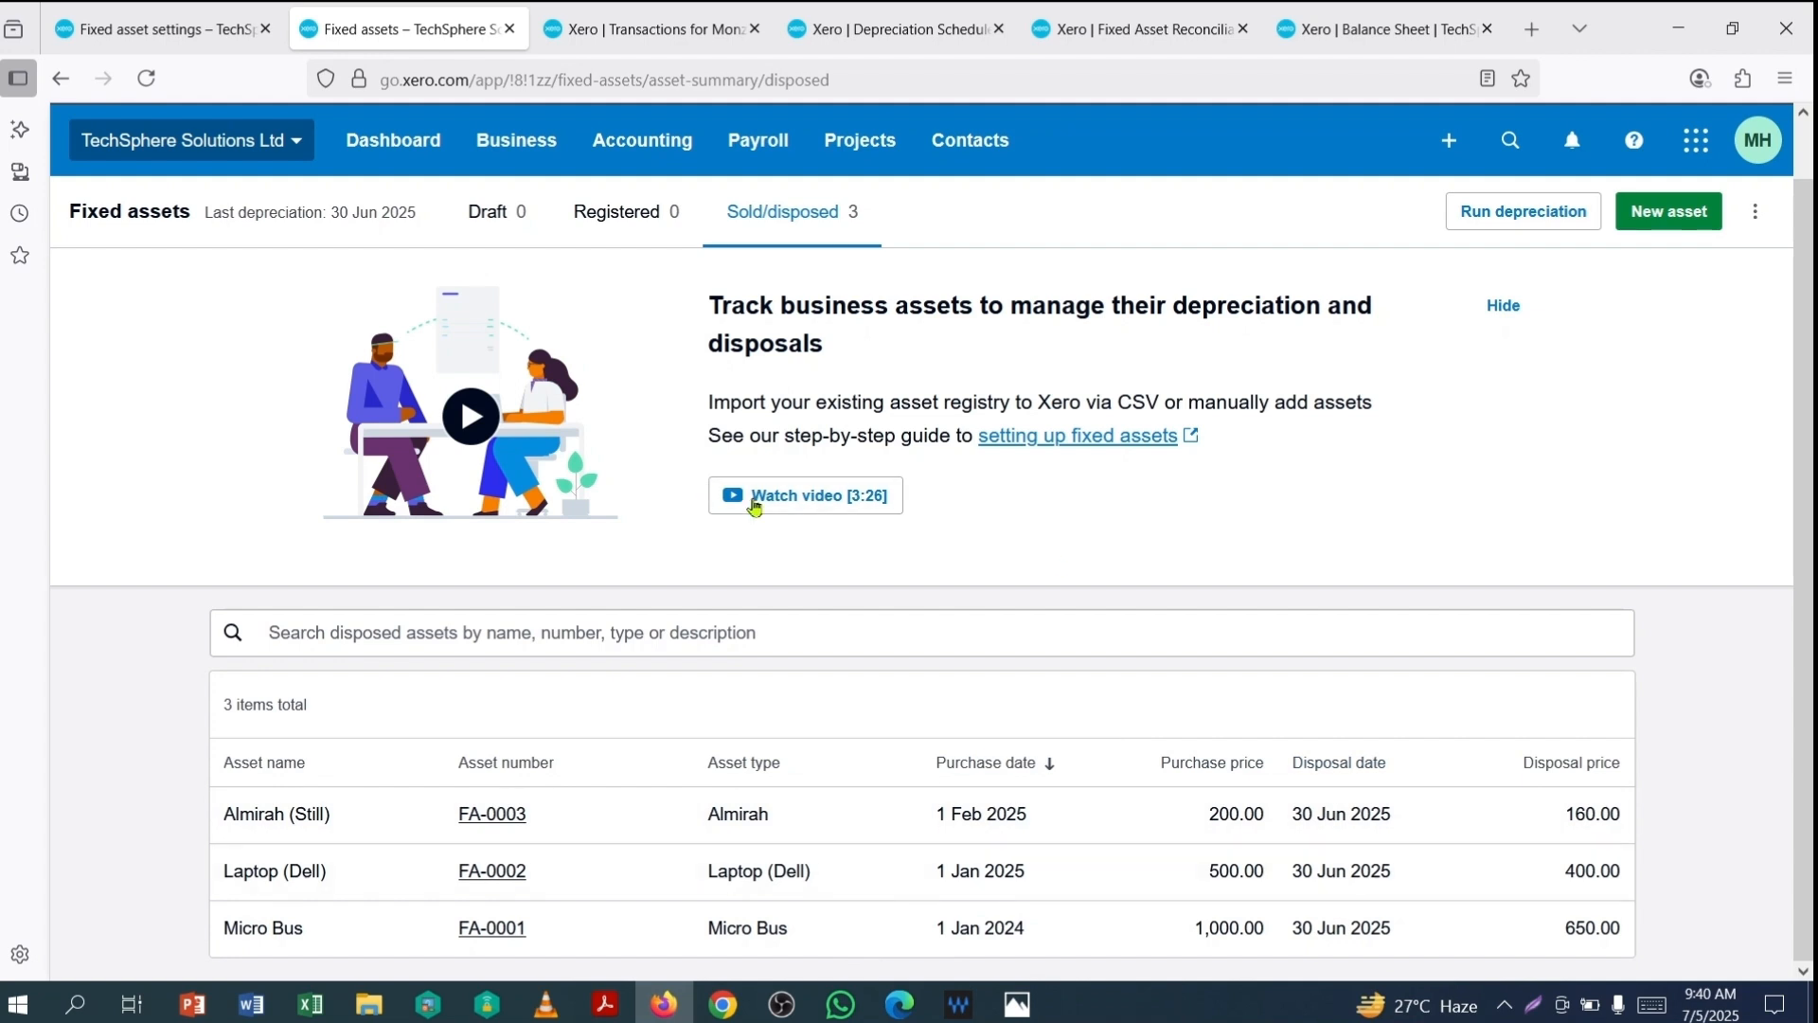
Step: Check the registered assets list, then review the assets listed as sold or disposed
click(616, 210)
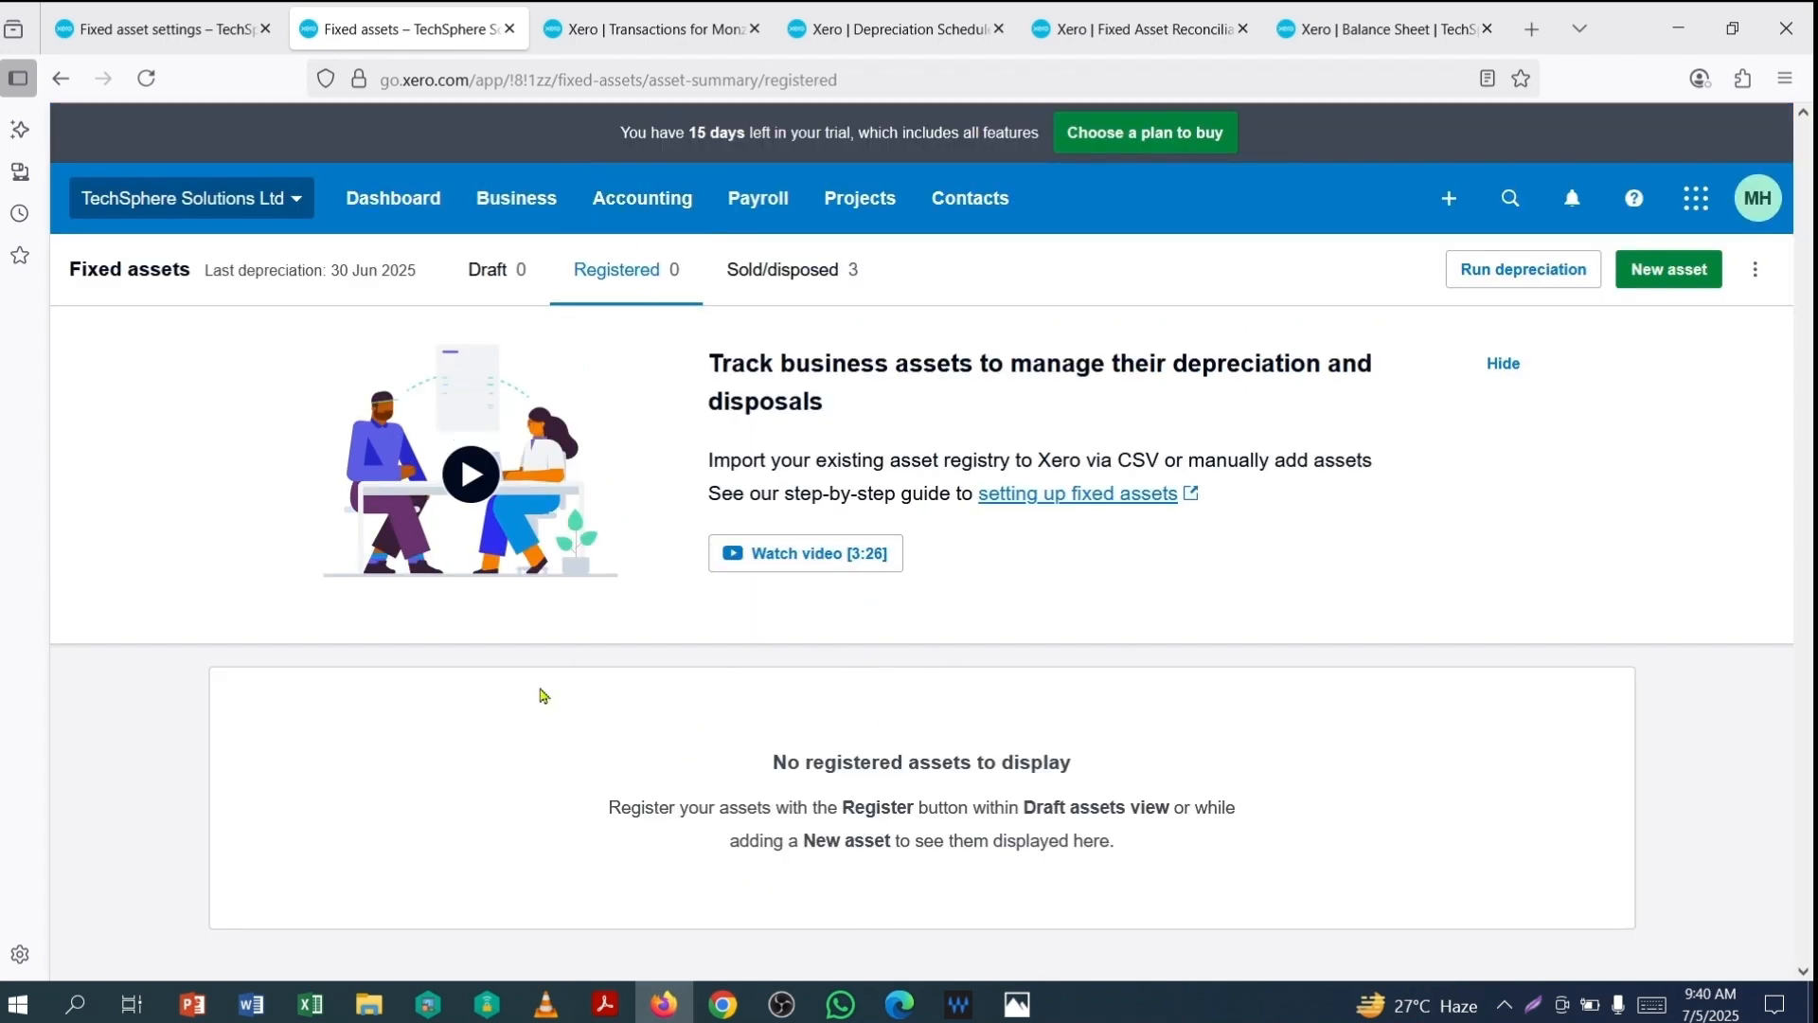
click(800, 275)
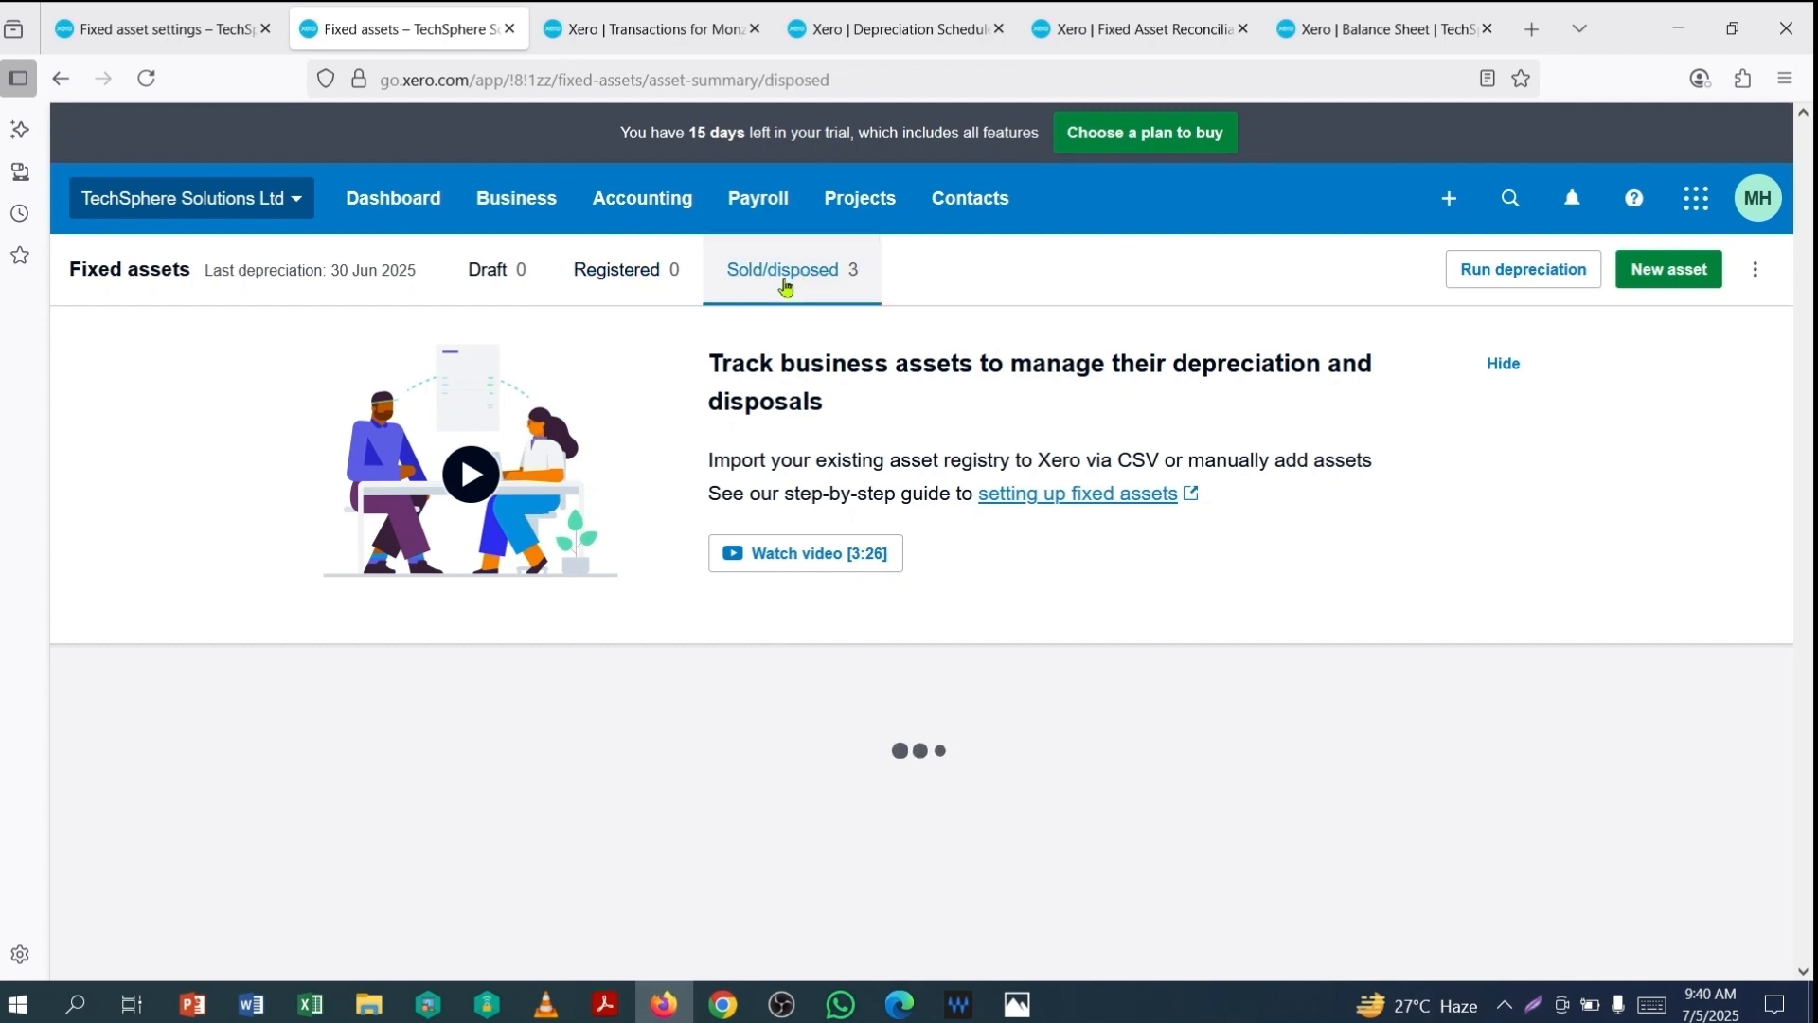
scroll(722, 776, down, 1)
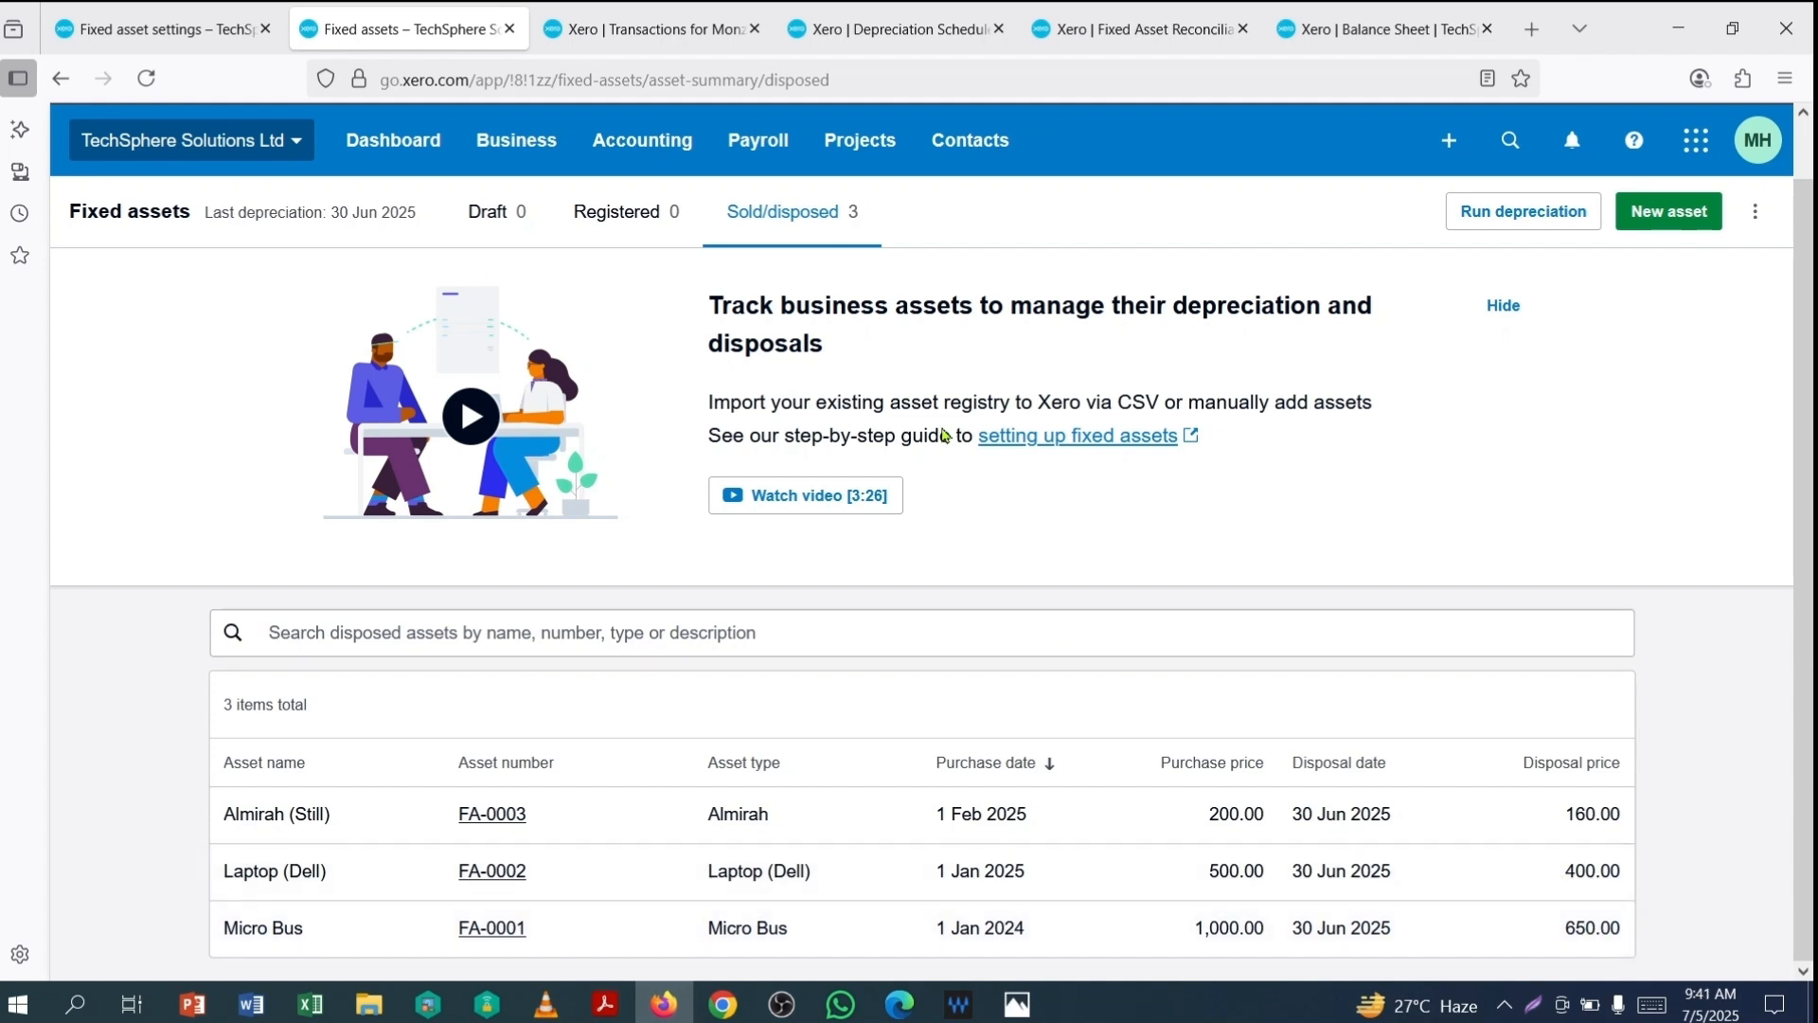
Step: Refresh the Depreciation Schedule and Fixed Asset Reconciliation reports for 1 Apr 2025 to 5 Jul 2025 and review both
click(863, 30)
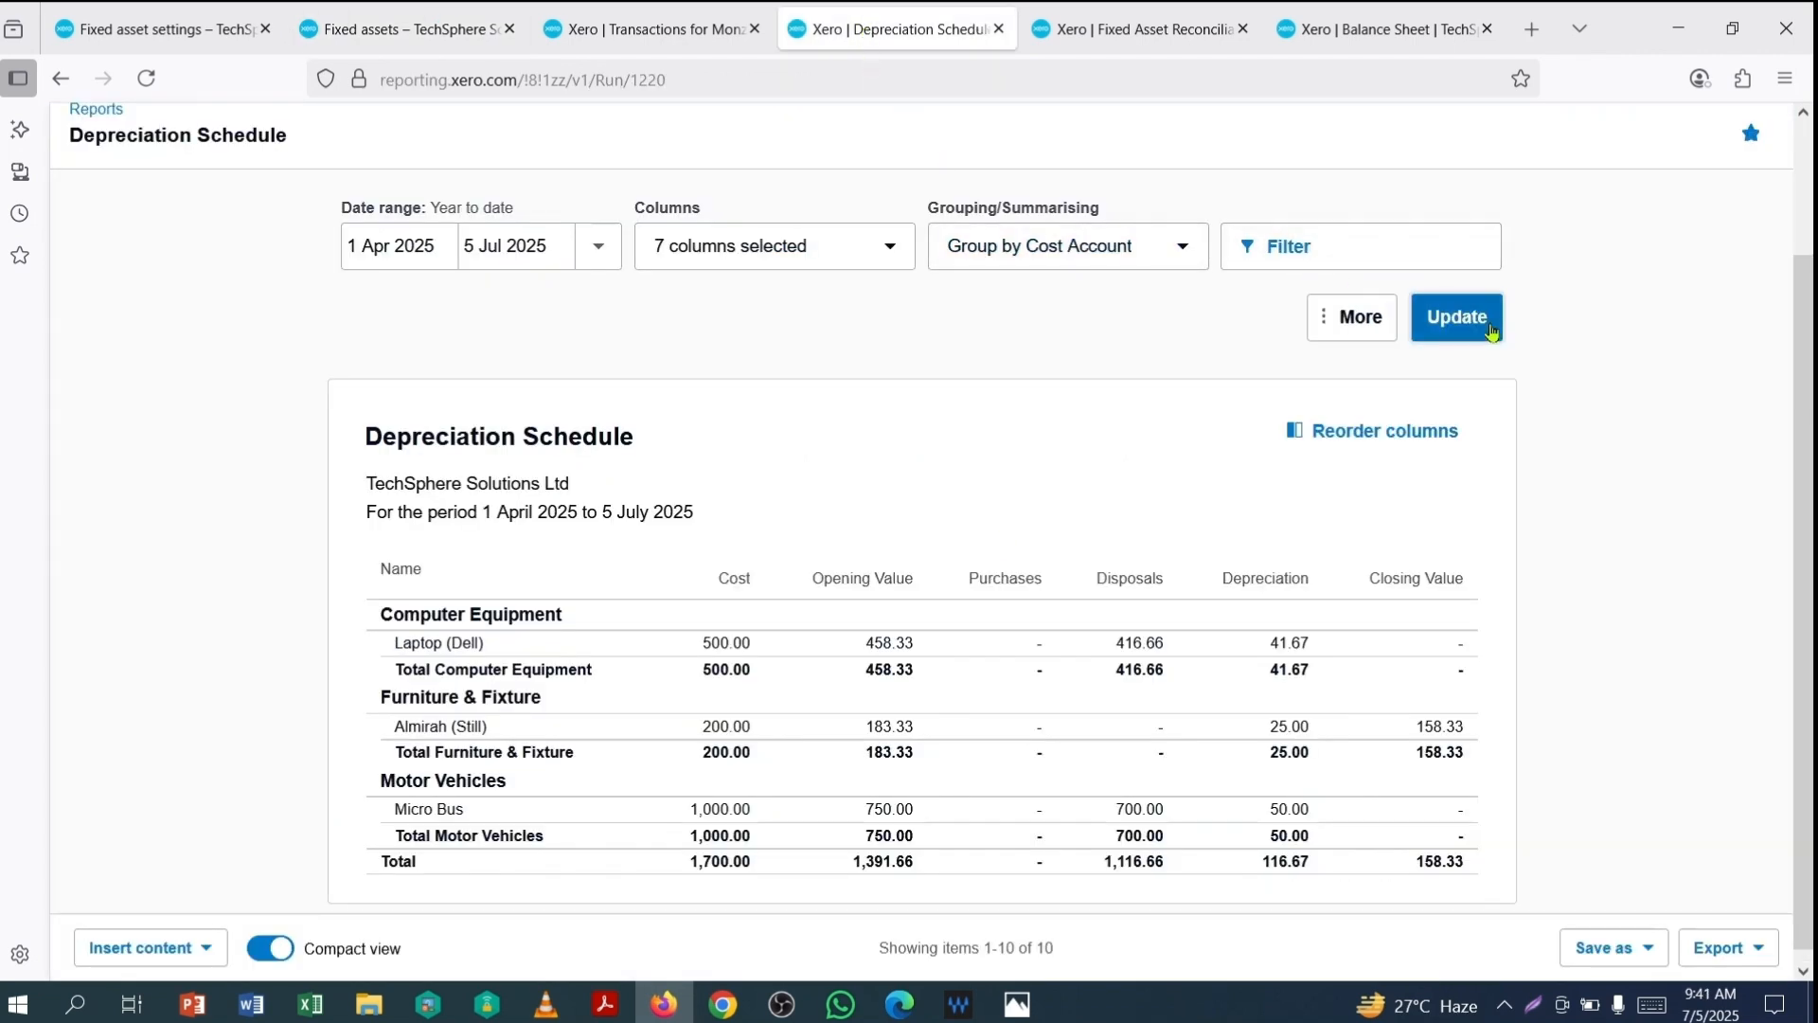
click(1458, 319)
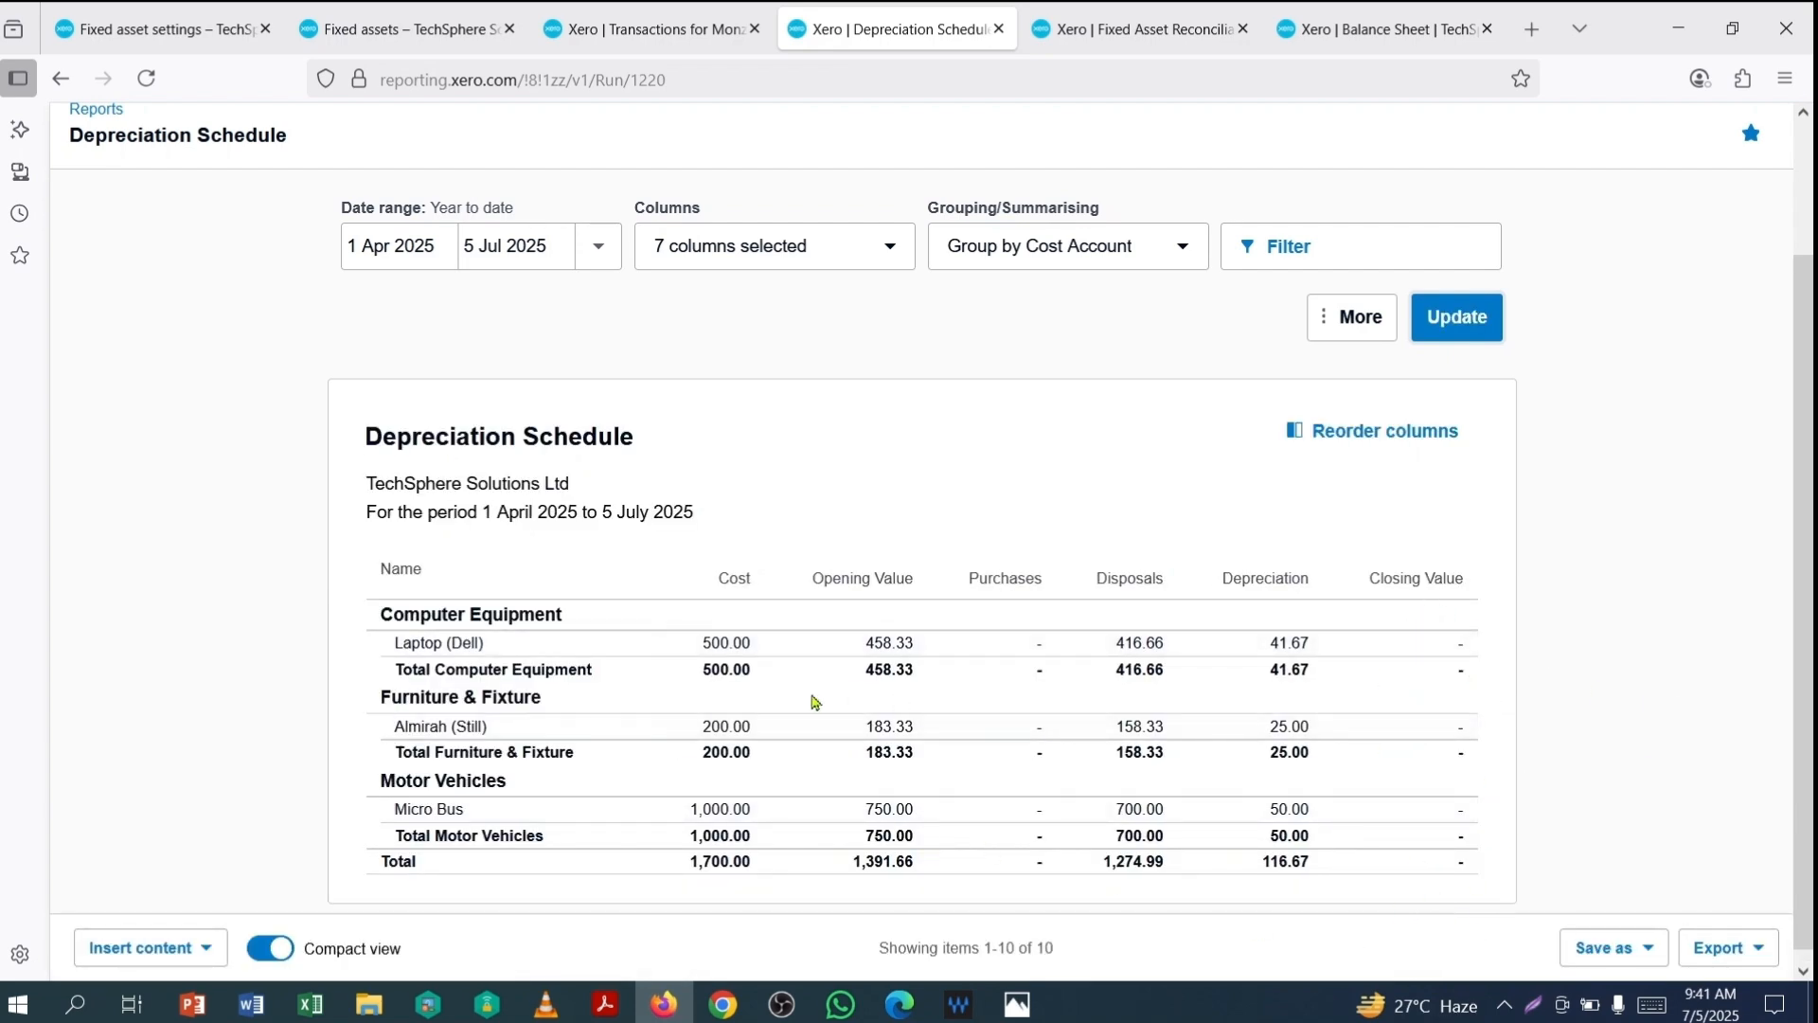
click(1113, 38)
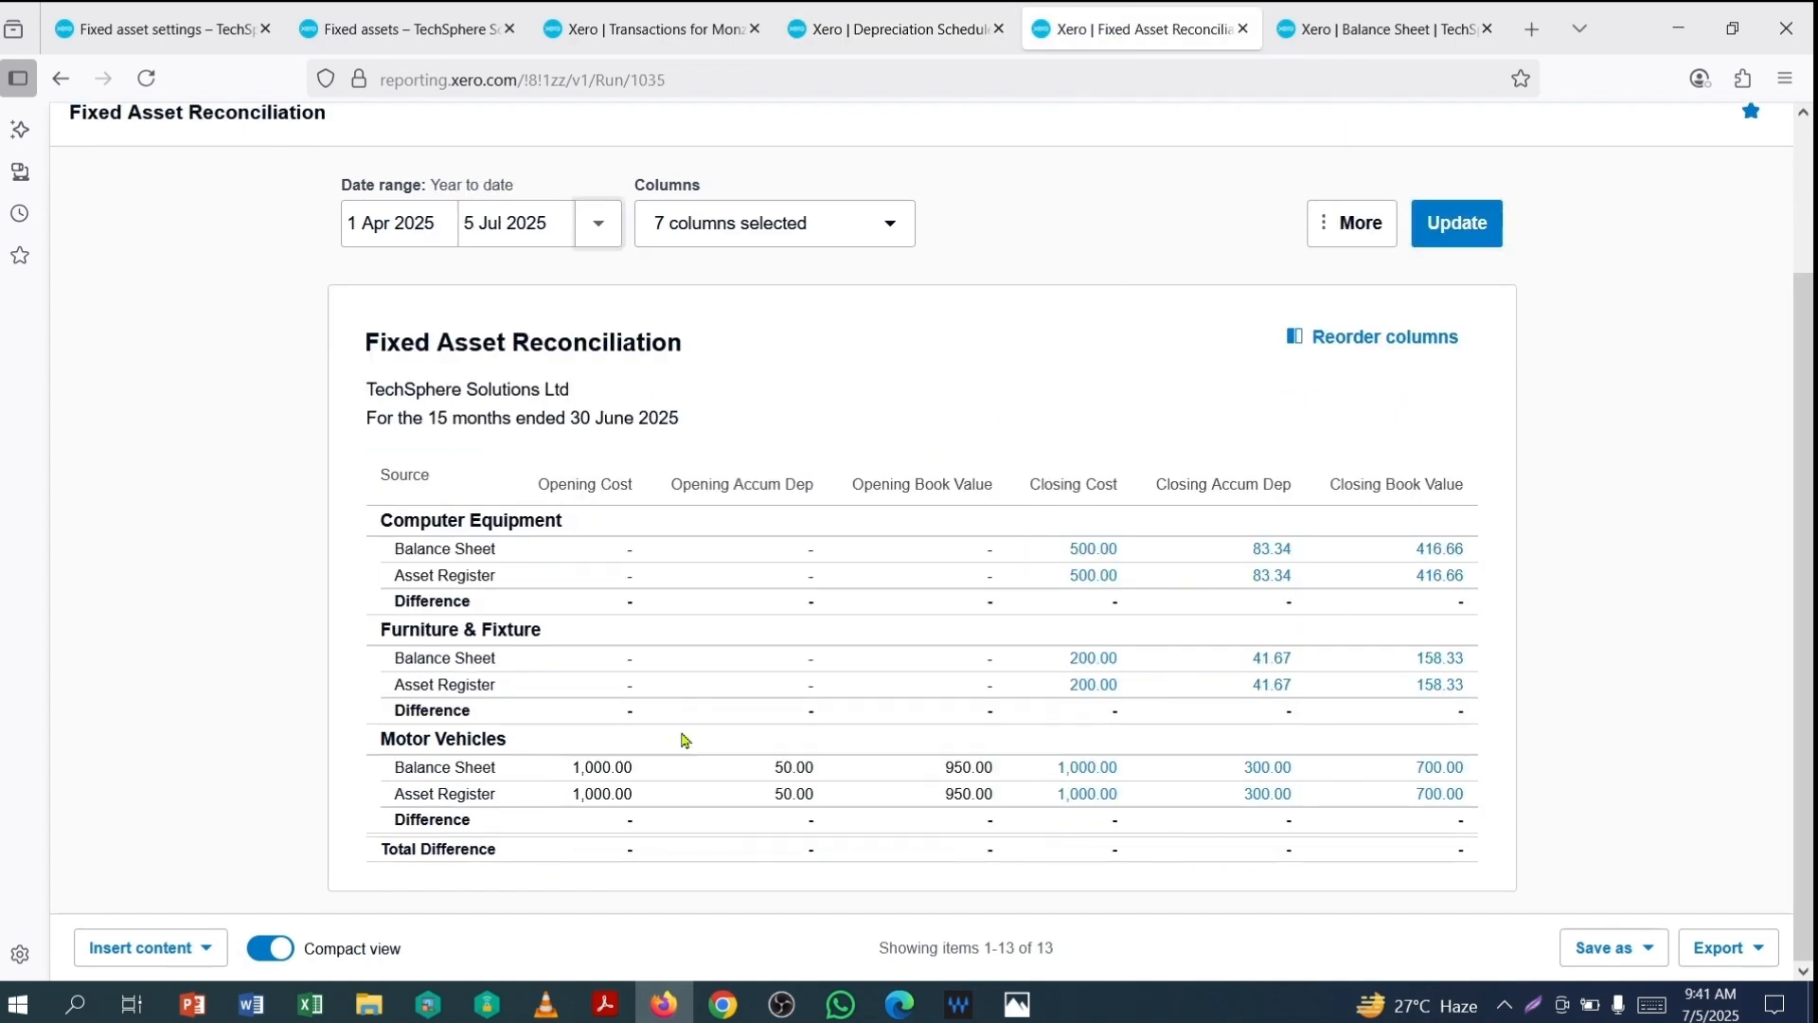
click(1455, 225)
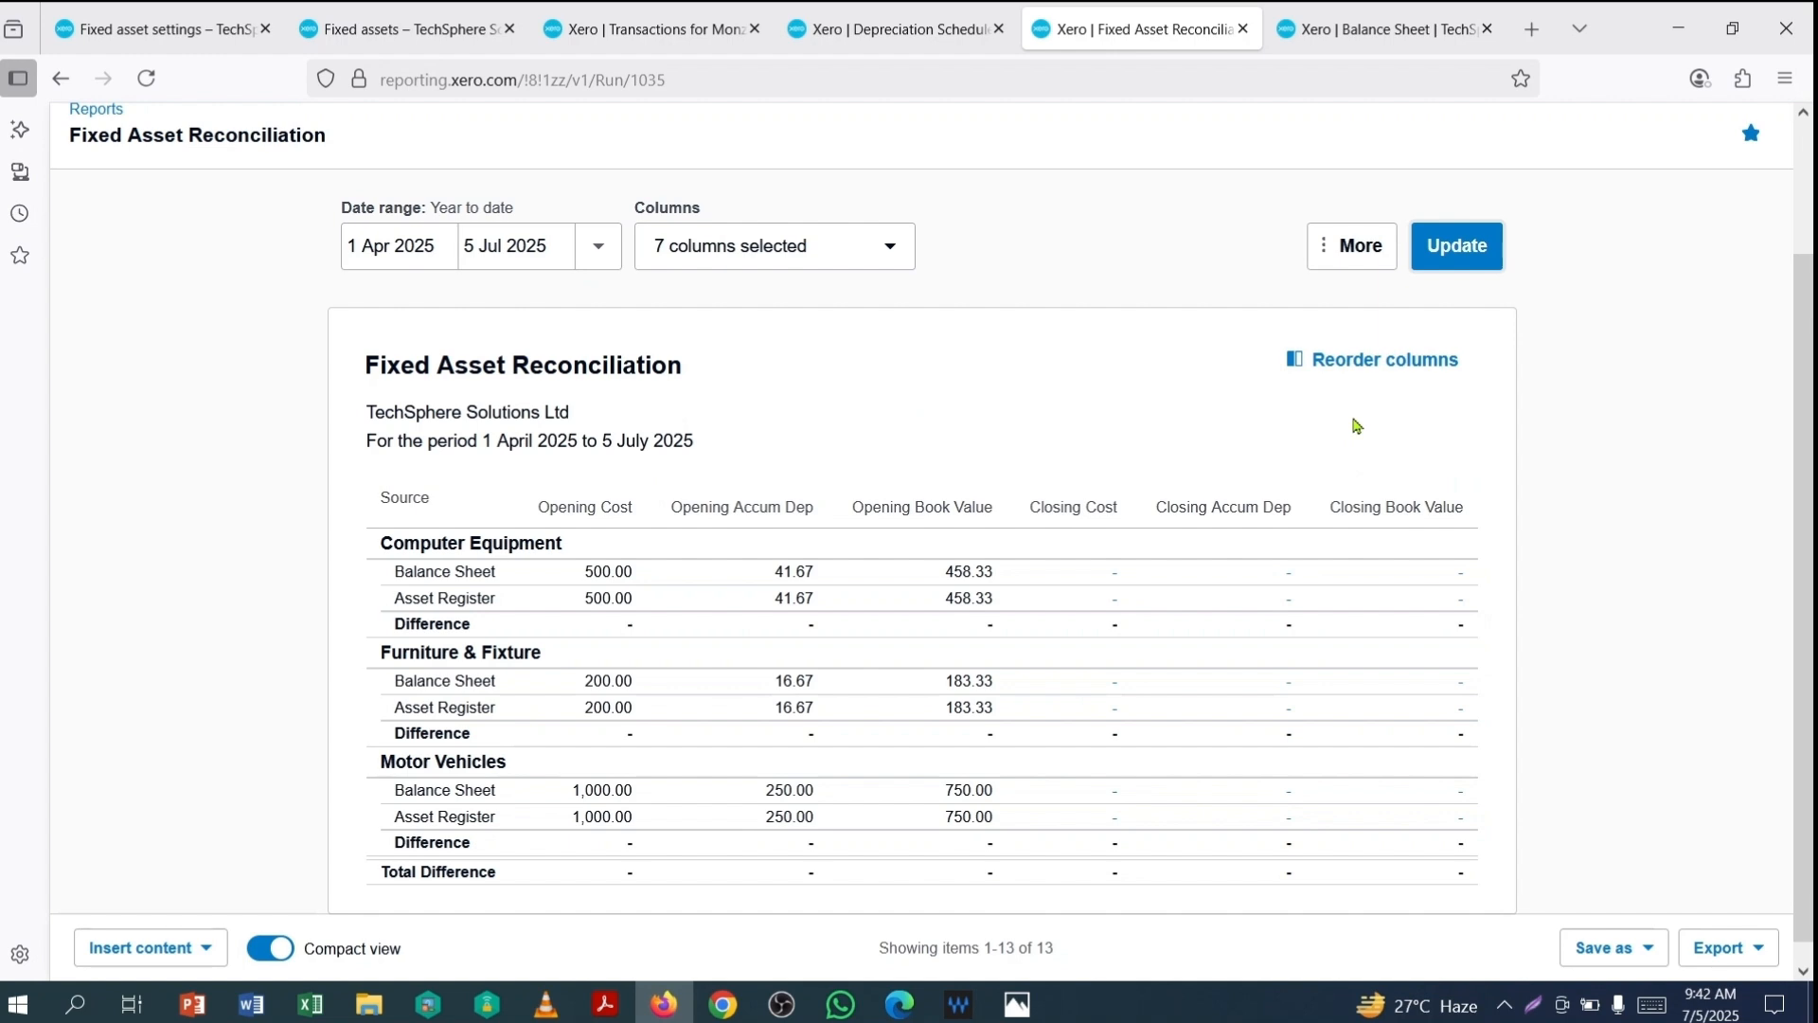
scroll(1355, 425, down, 1)
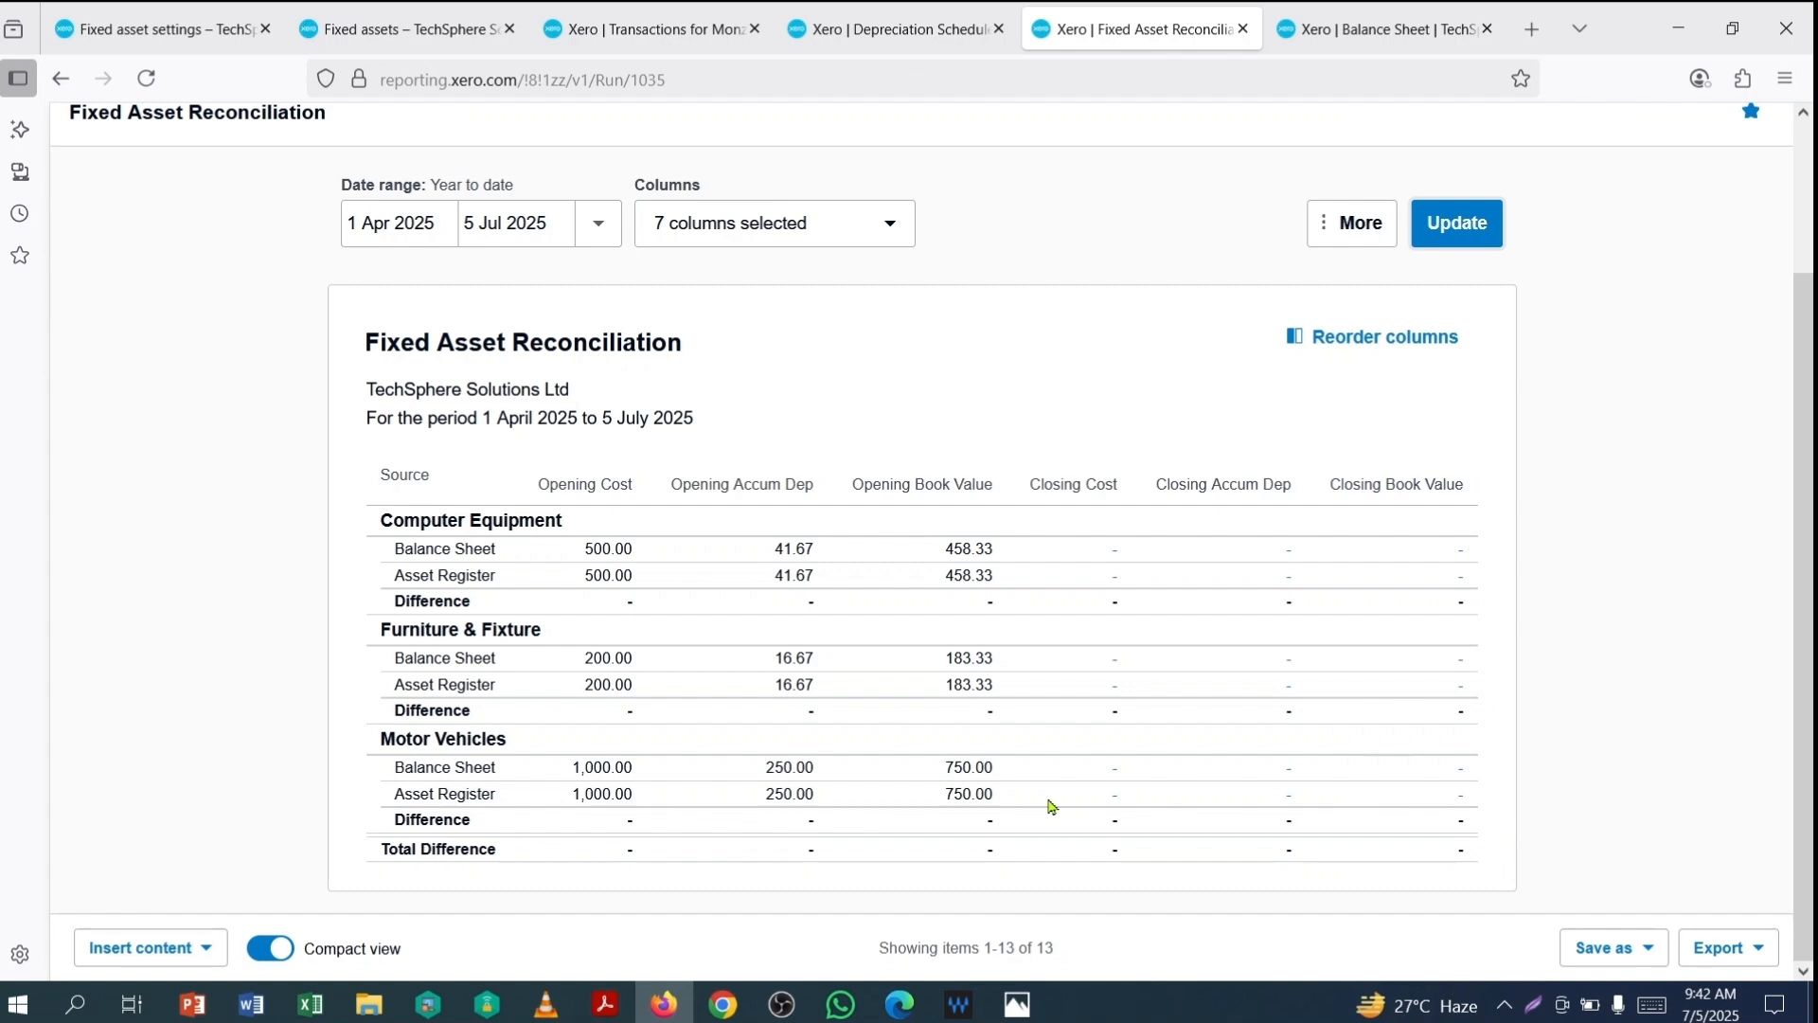
Step: Run the Balance Sheet as at today, 5 Jul 2025, and read through its assets, liabilities and capital sections
click(1363, 29)
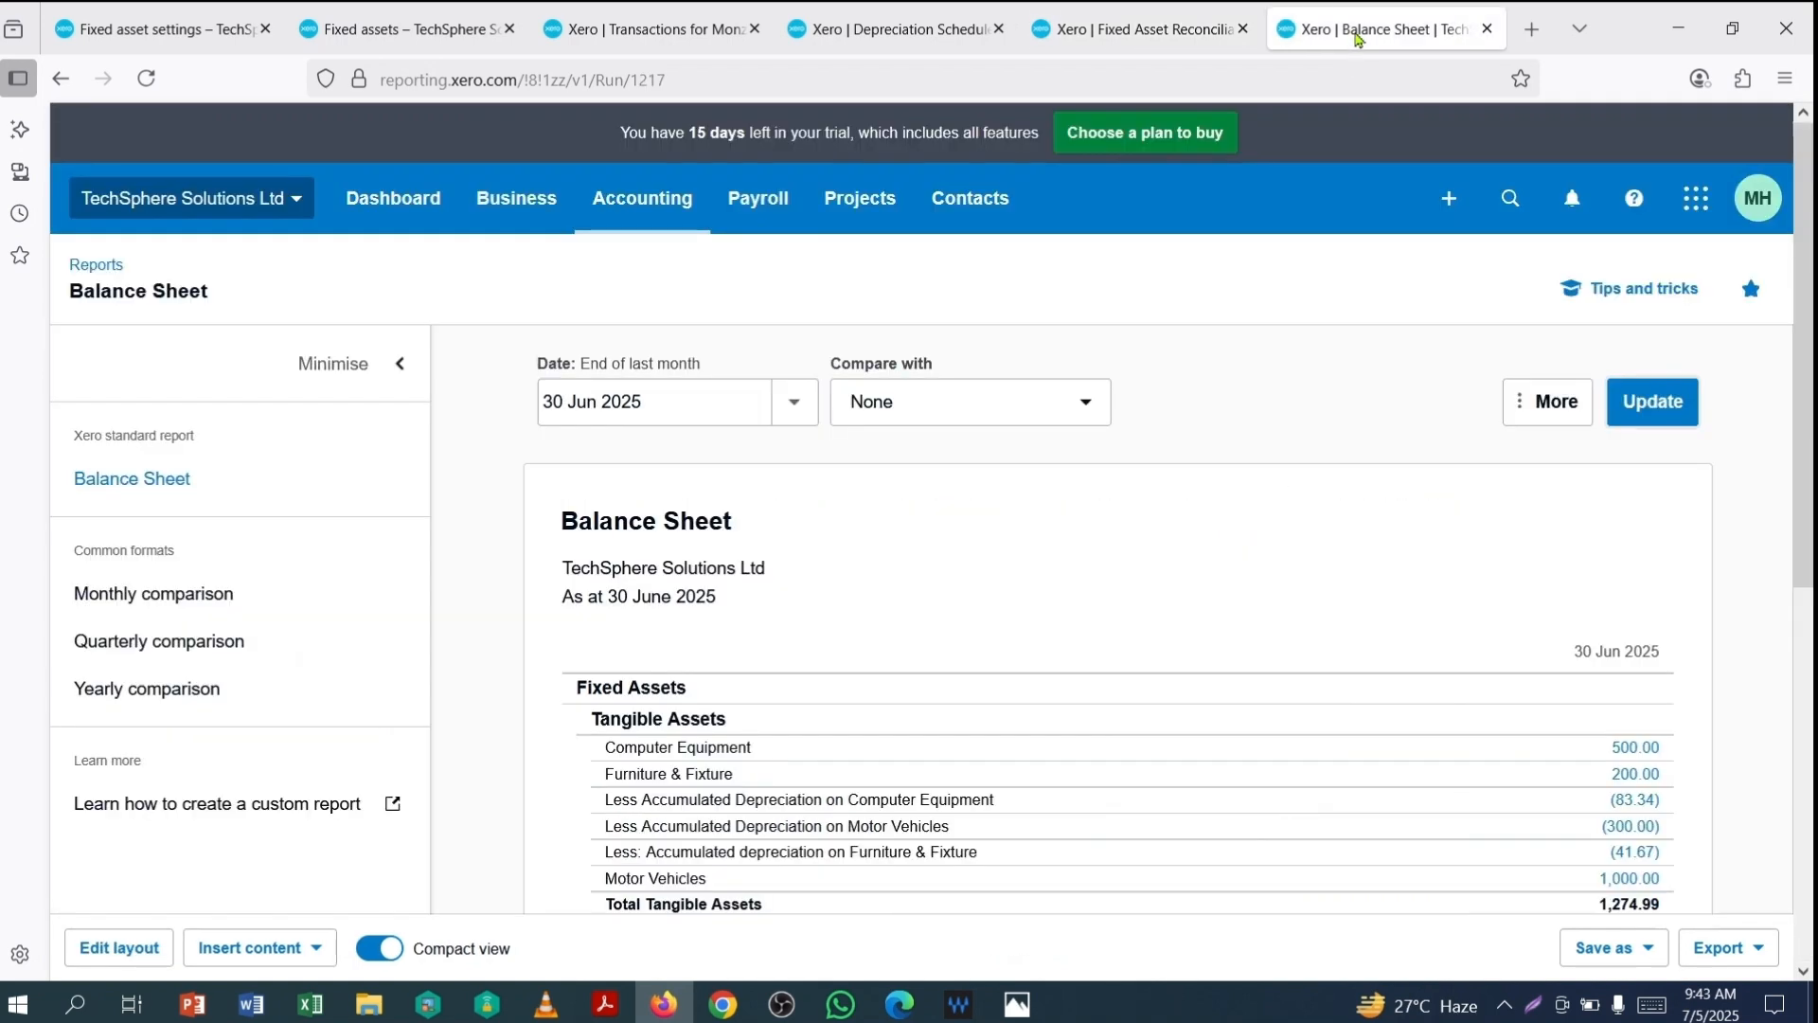
click(793, 401)
click(831, 471)
click(1652, 401)
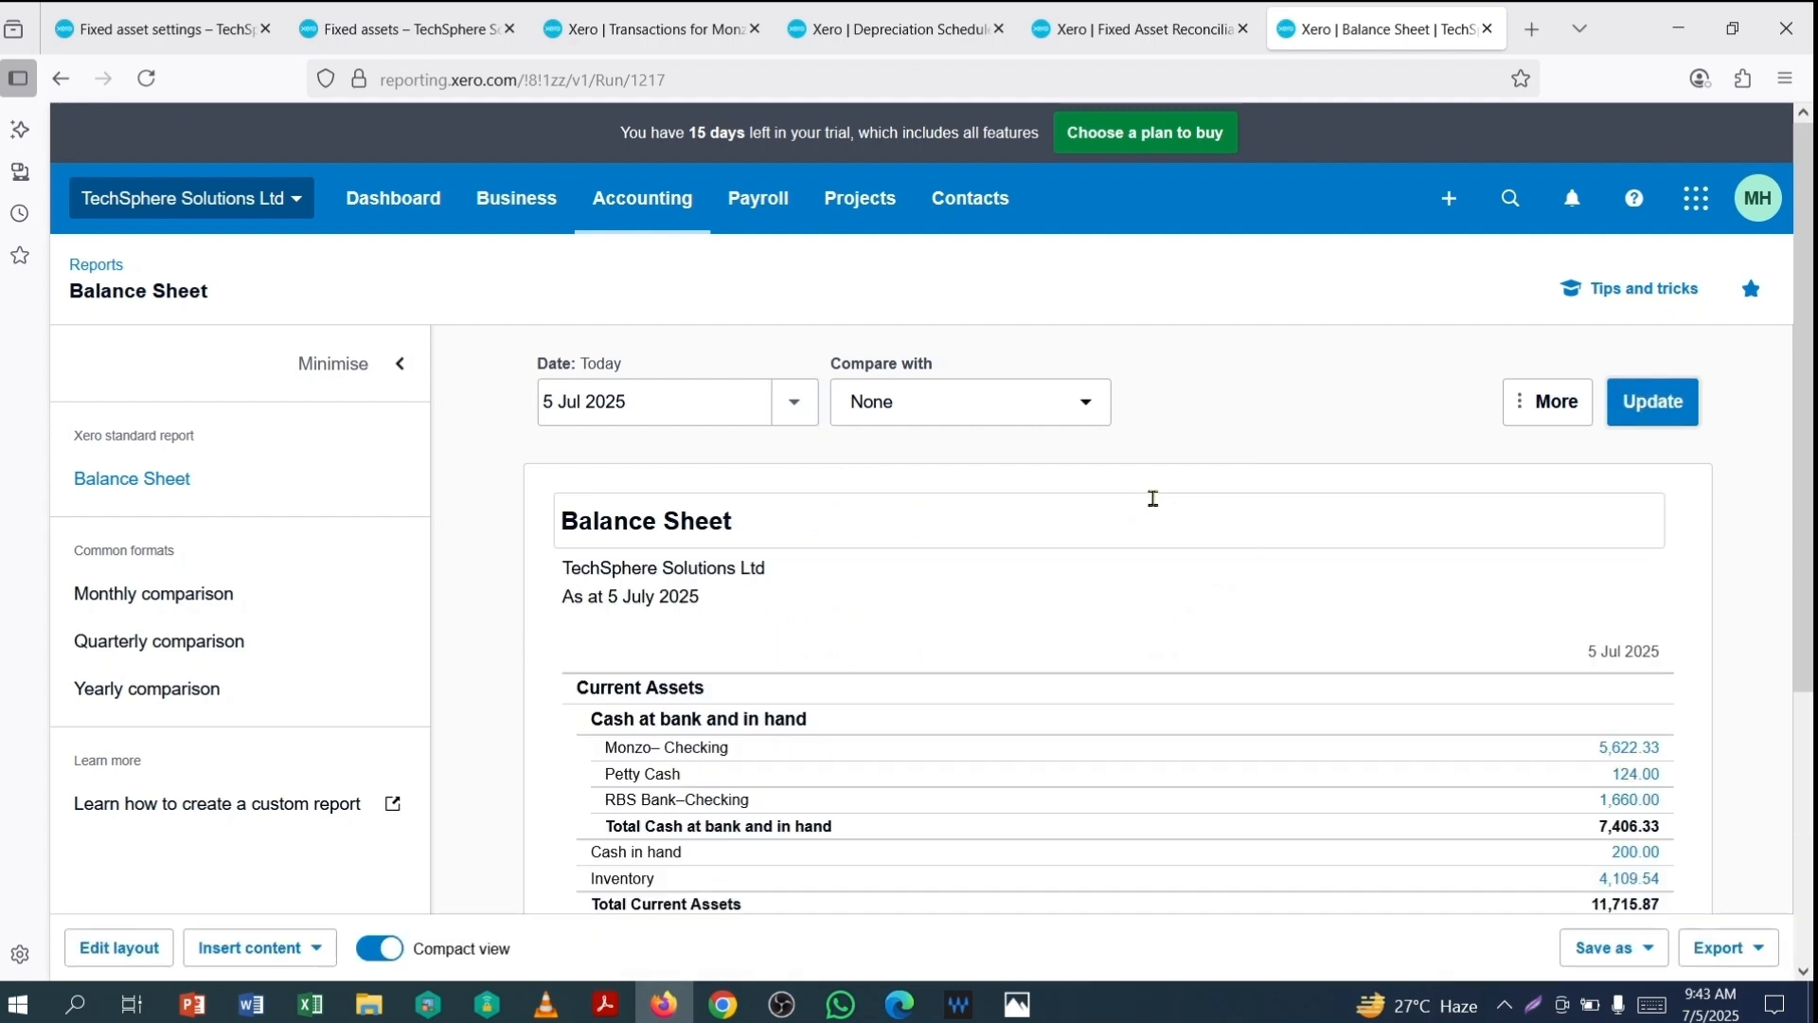
scroll(1375, 542, down, 5)
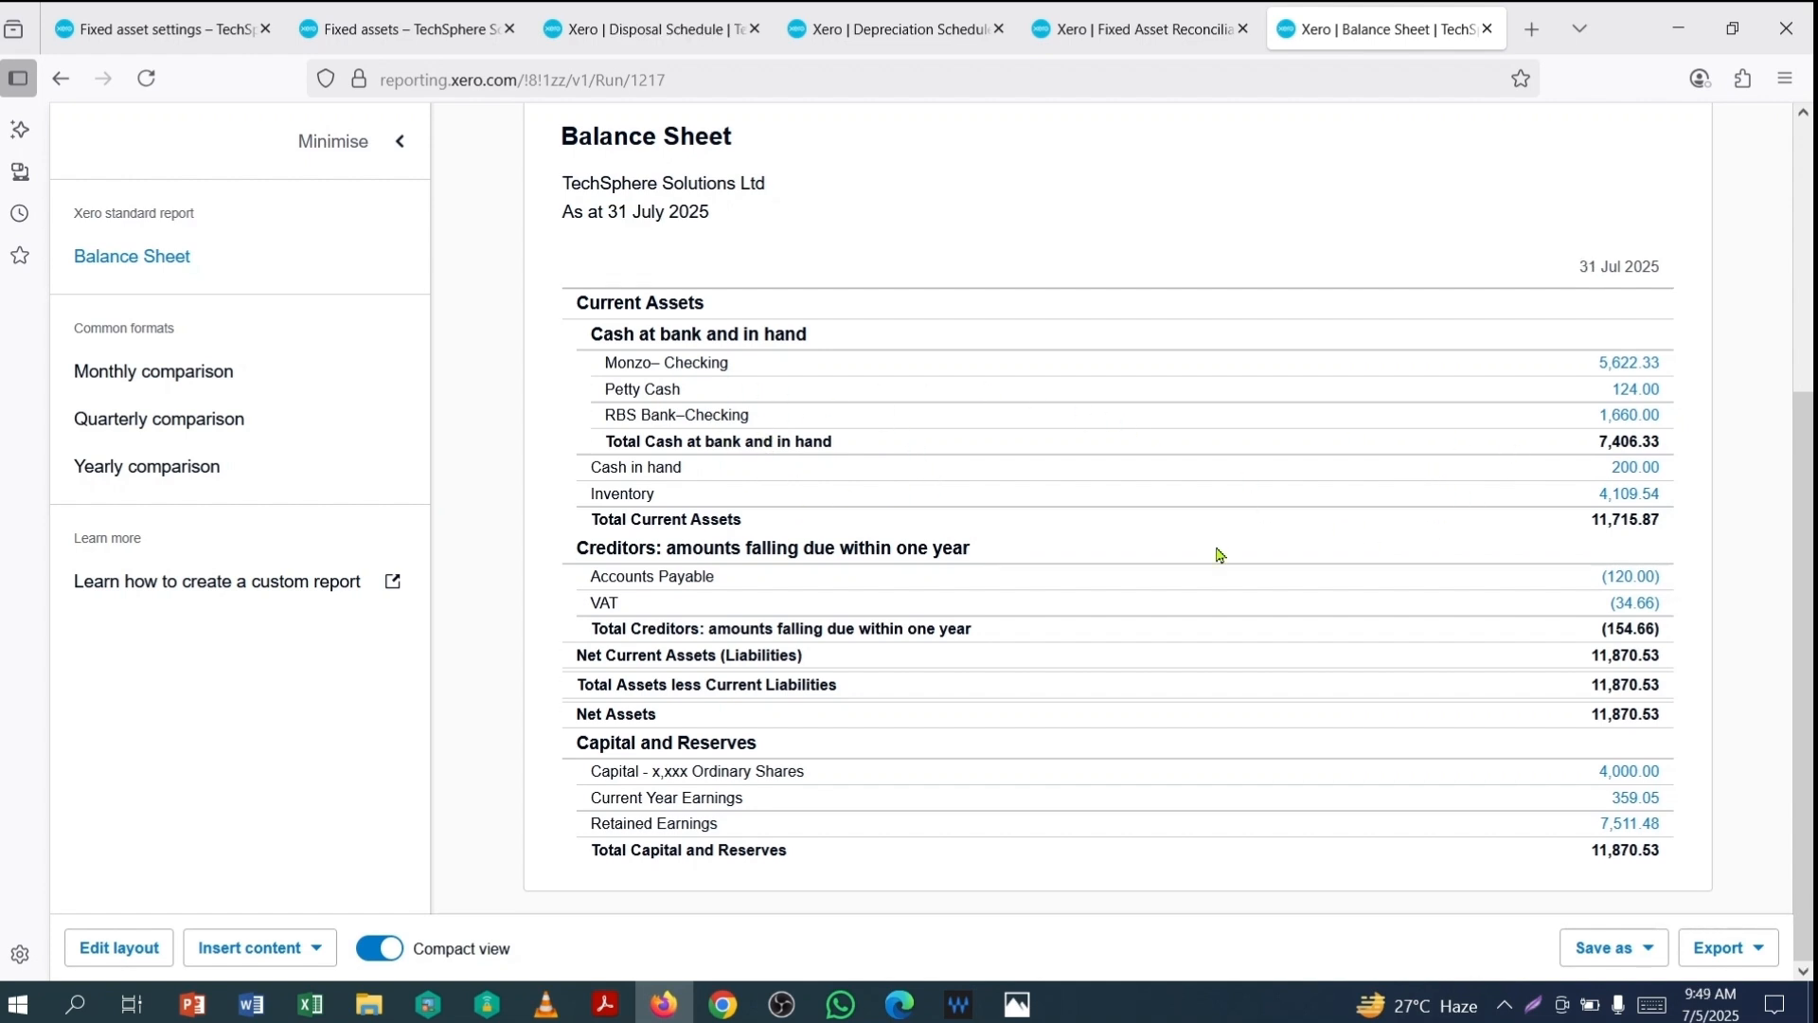
scroll(1220, 554, up, 5)
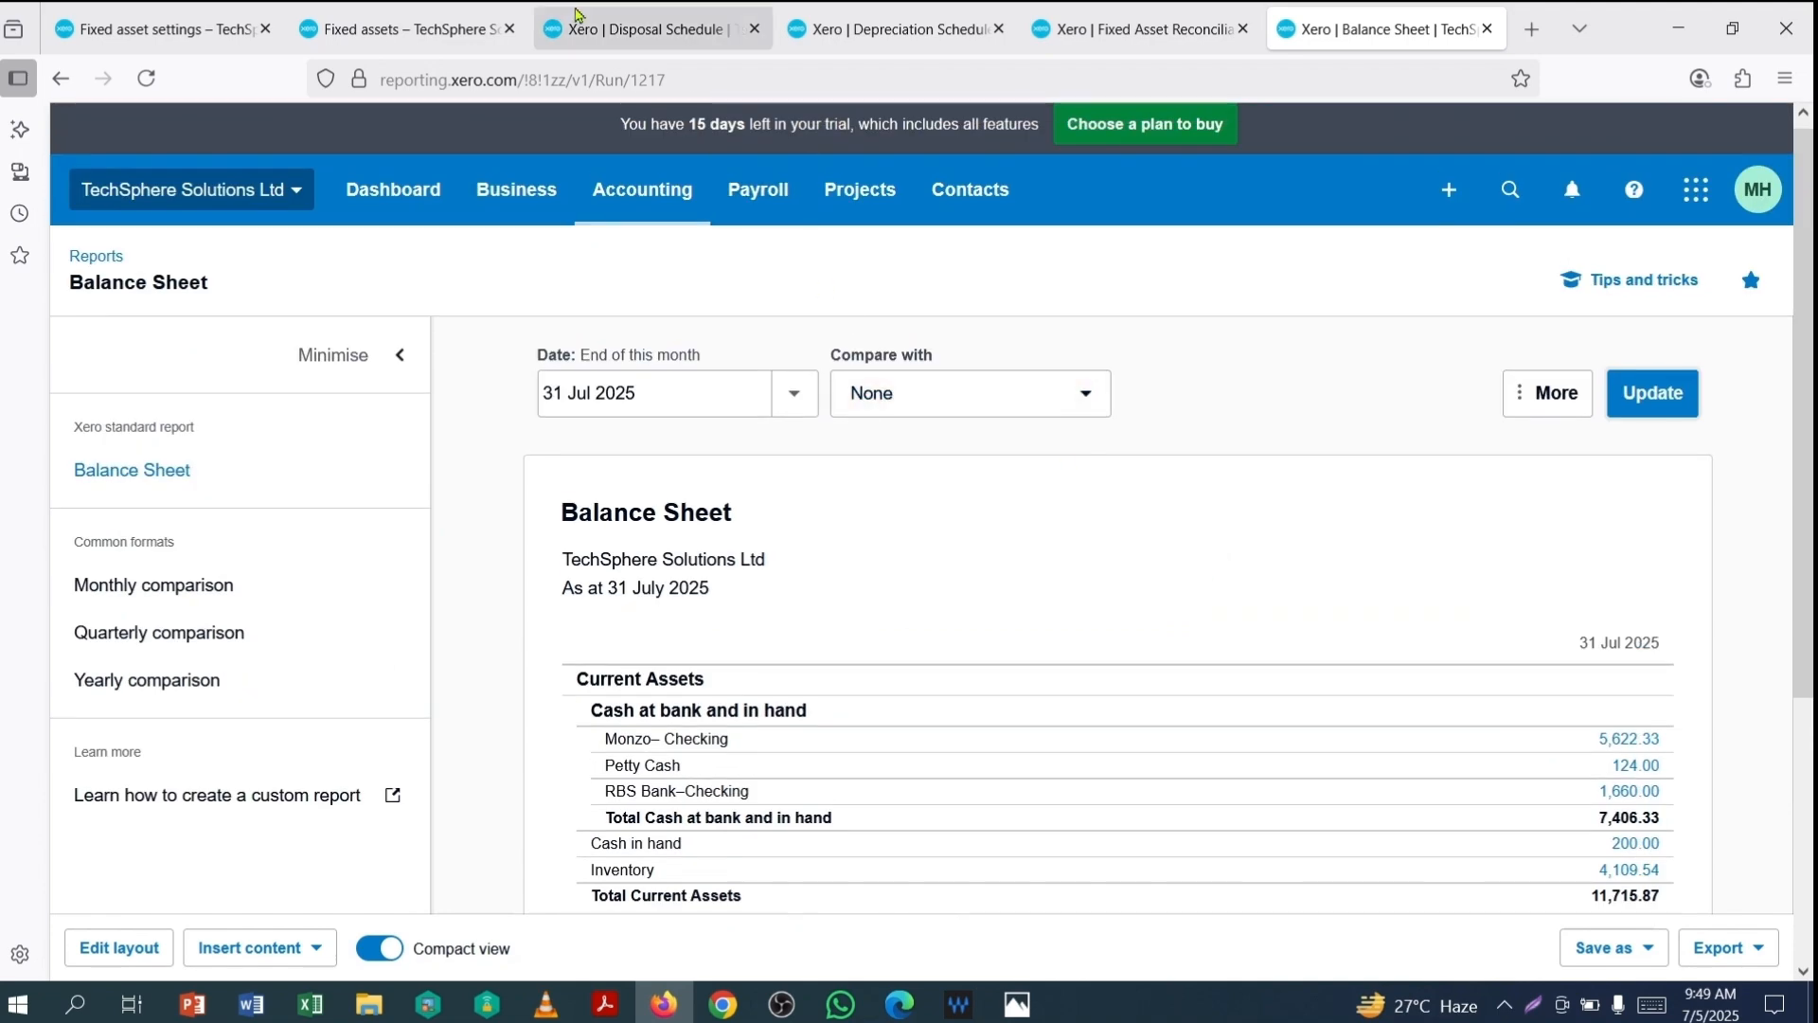
Step: Refresh the Disposal Schedule report for 1 Apr 2025 to 5 Jul 2025, grouped by cost account
click(644, 29)
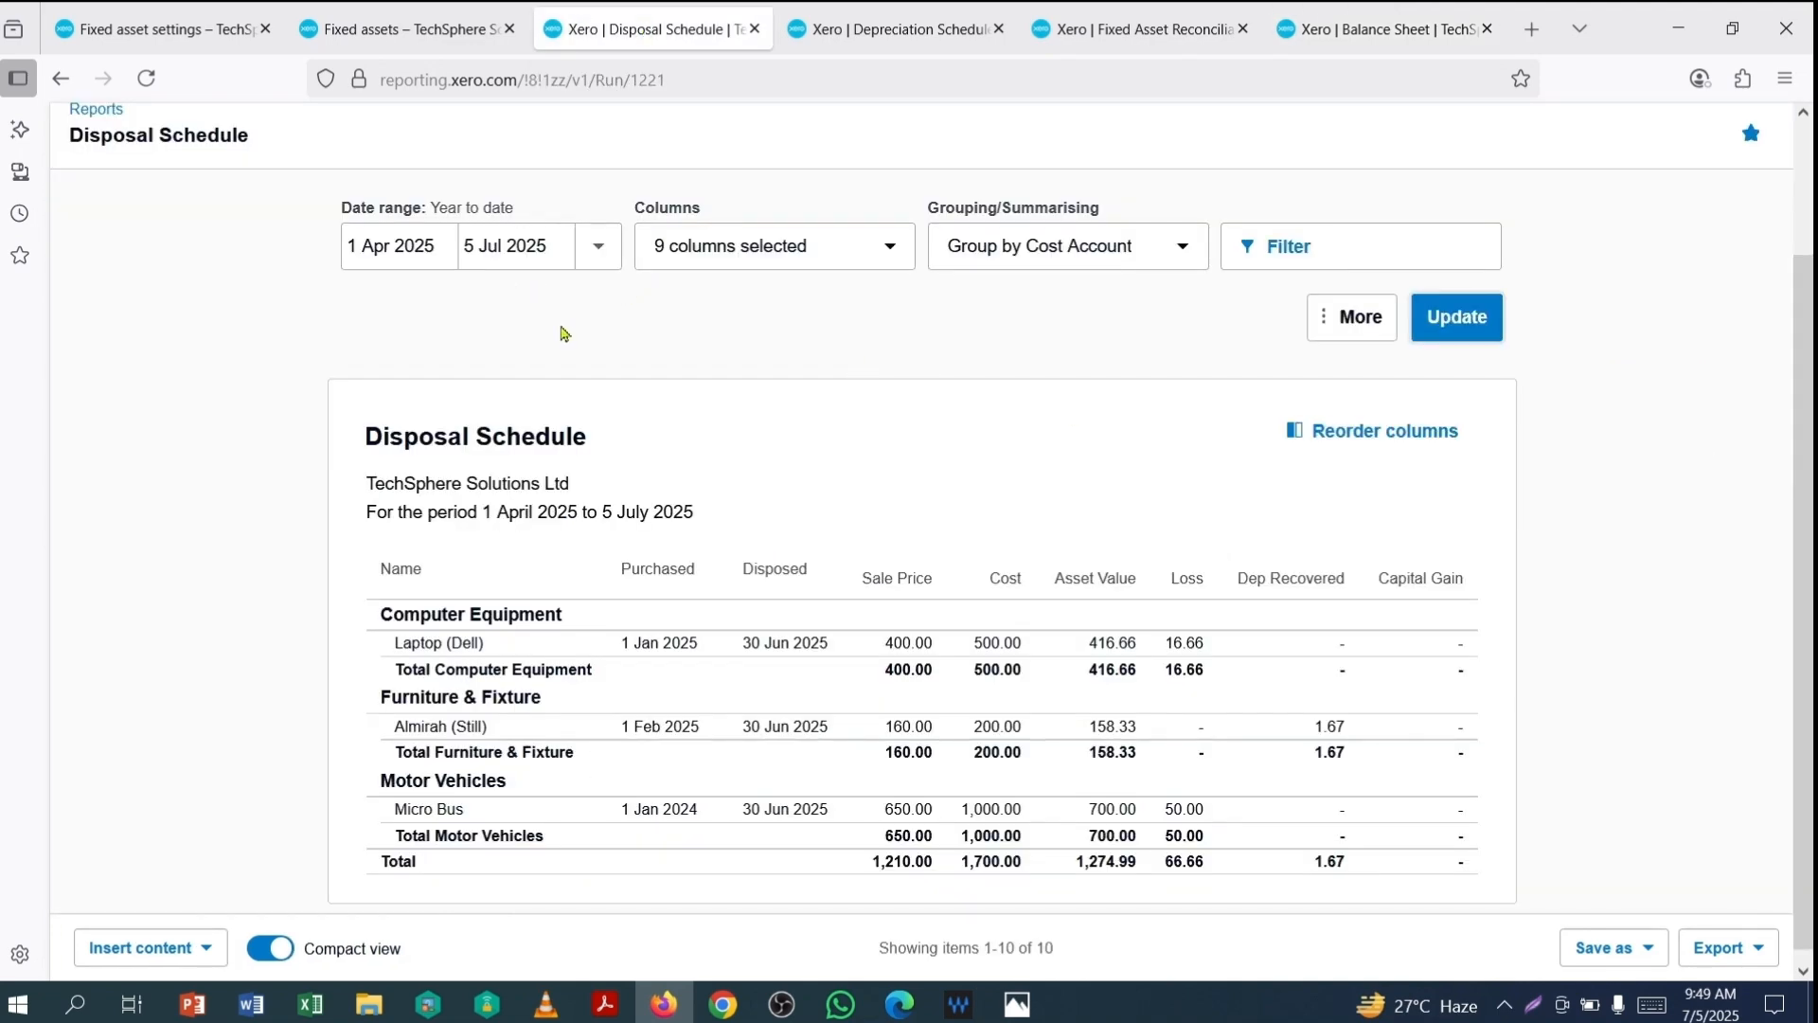
click(1466, 327)
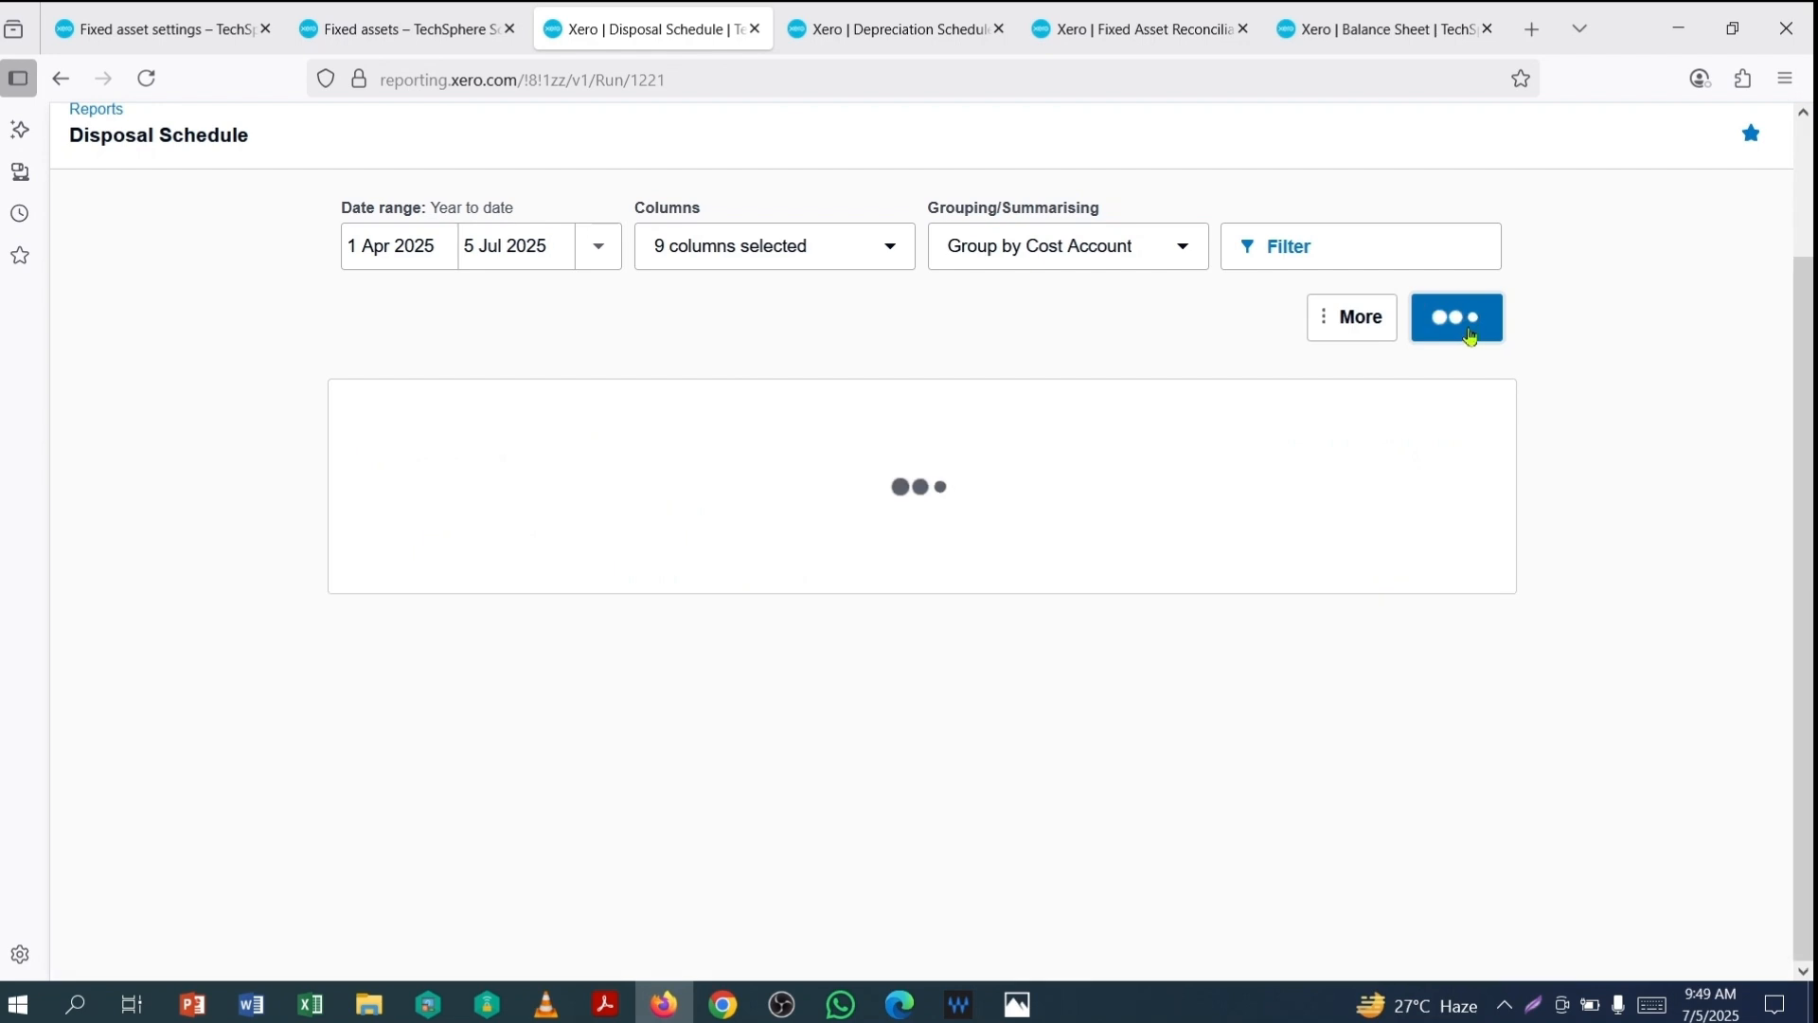